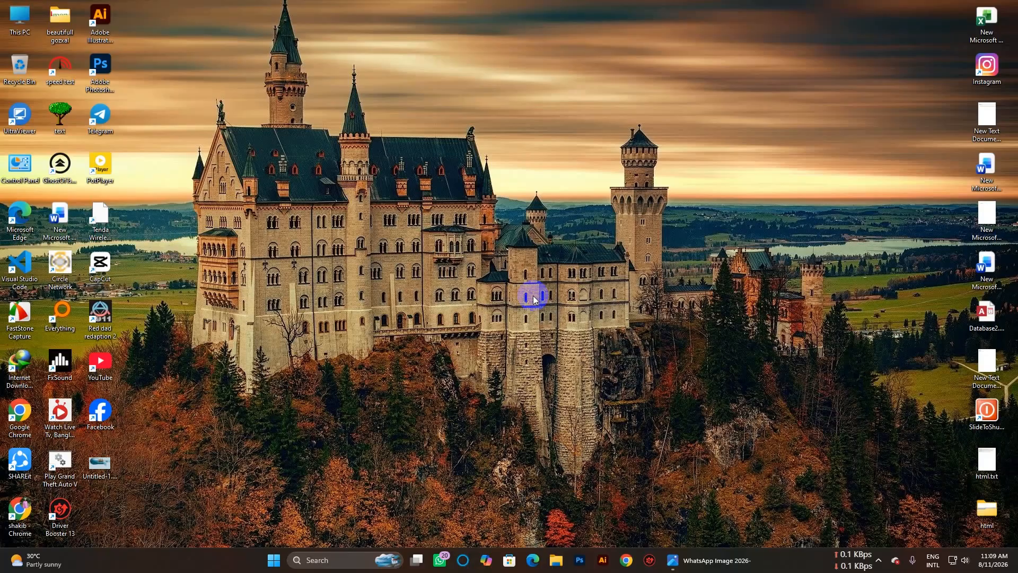
Launch Adobe Photoshop 2025 from its desktop shortcut.
click(112, 71)
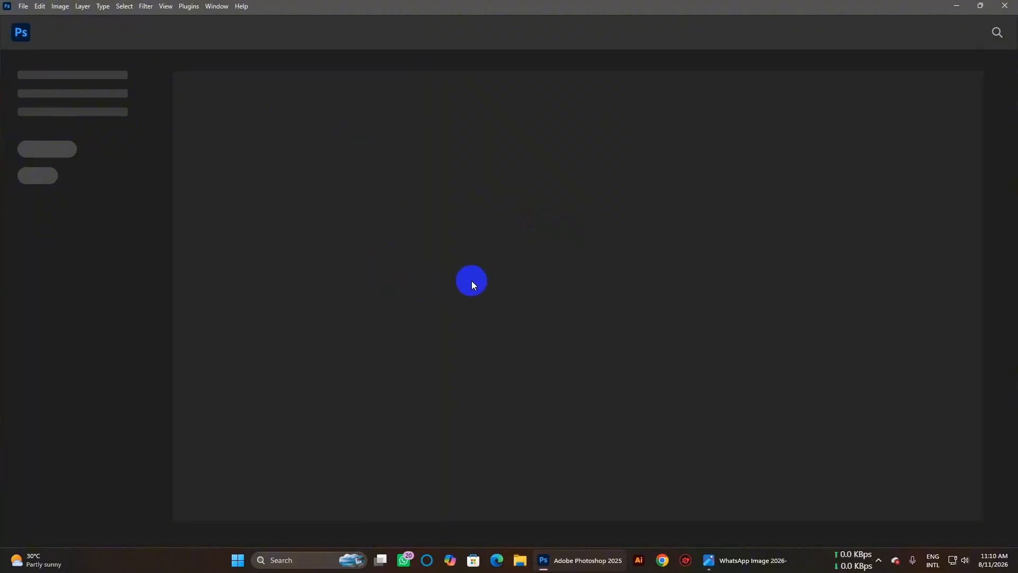
Open a new document and show the Print presets.
click(21, 6)
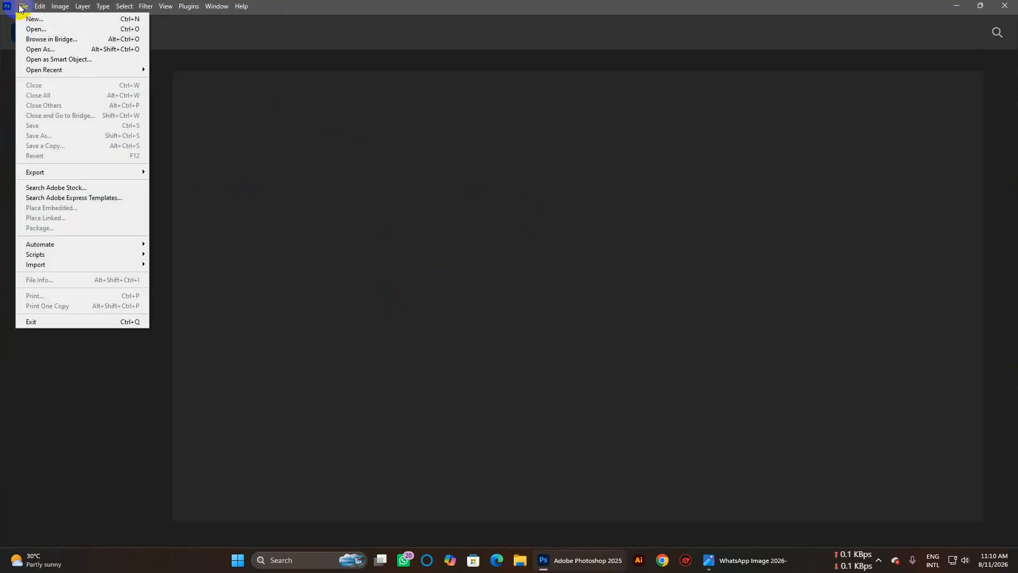
click(30, 19)
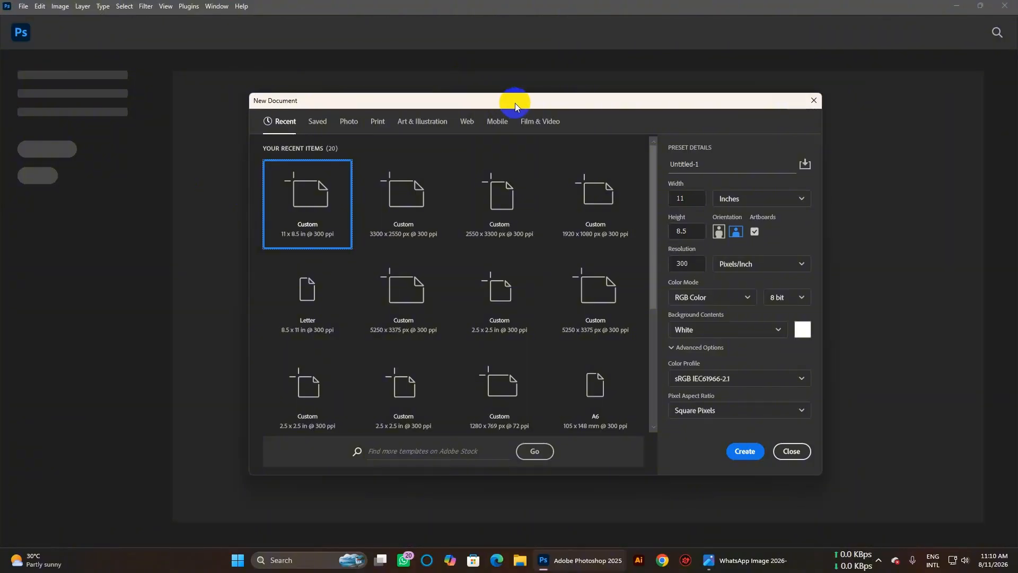
click(373, 121)
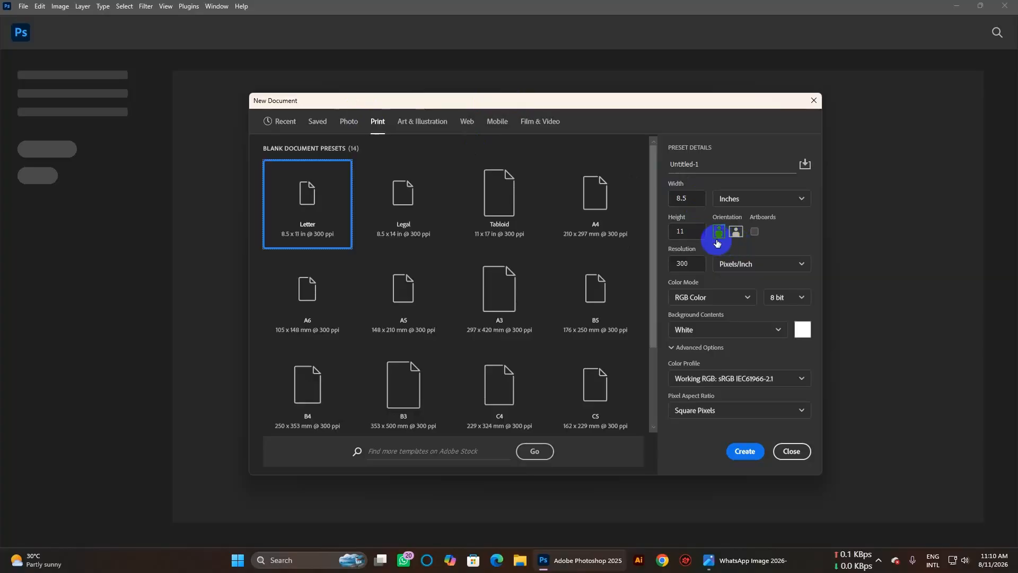
Set the page to 11 inches wide by 8.5 inches high in landscape orientation.
click(684, 232)
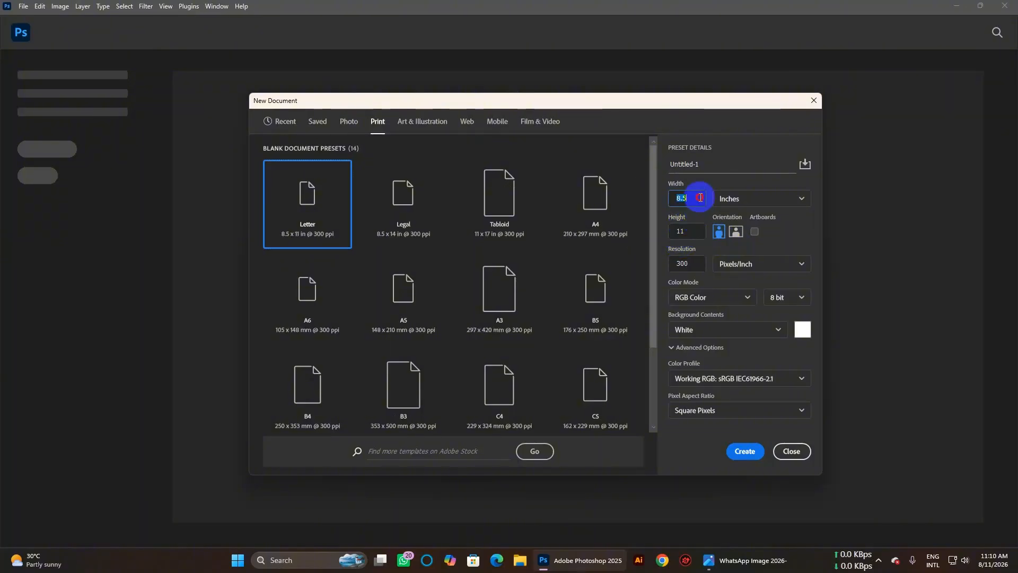
click(676, 197)
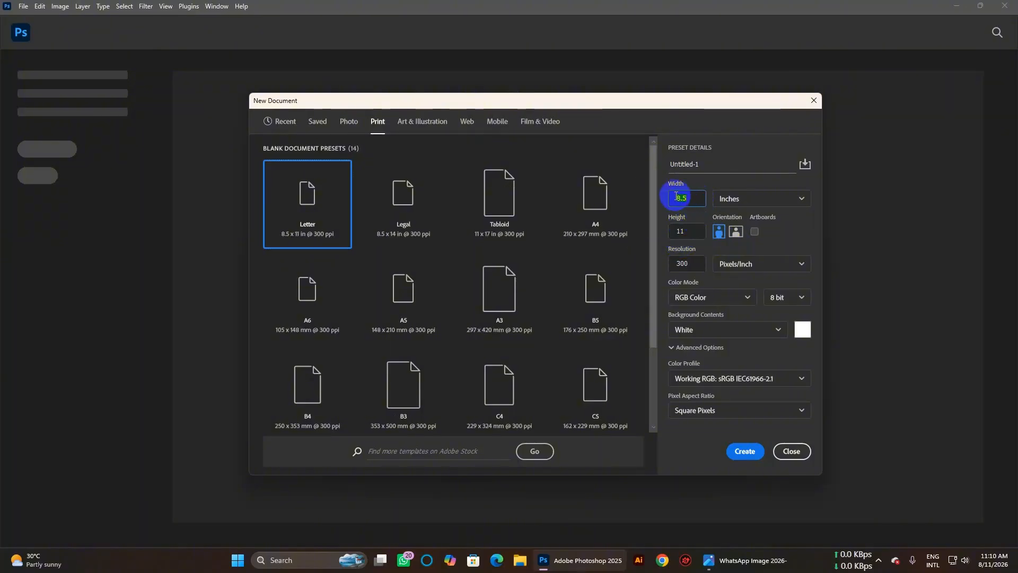
text(11)
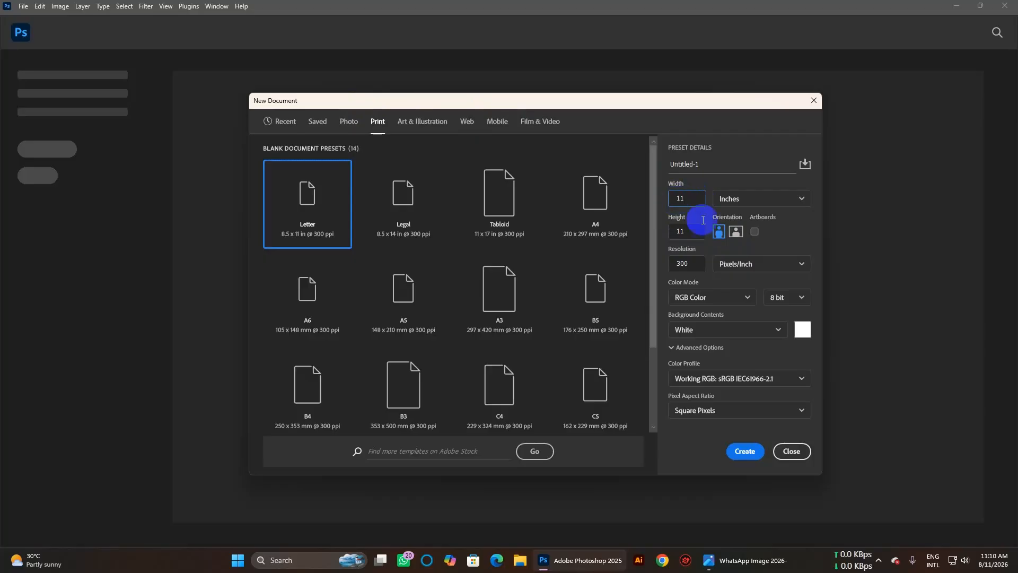
click(689, 231)
text(8)
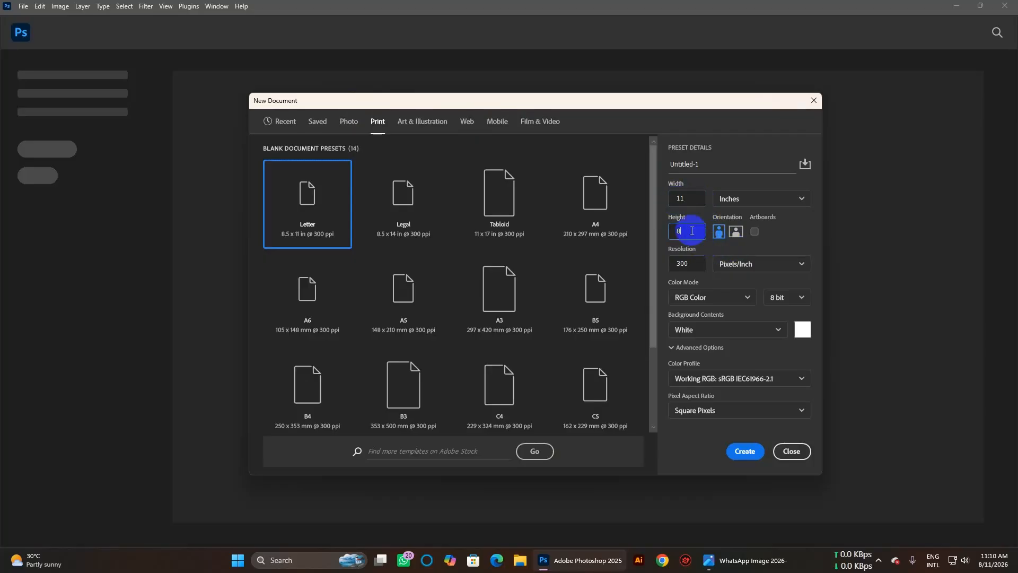
text(.5)
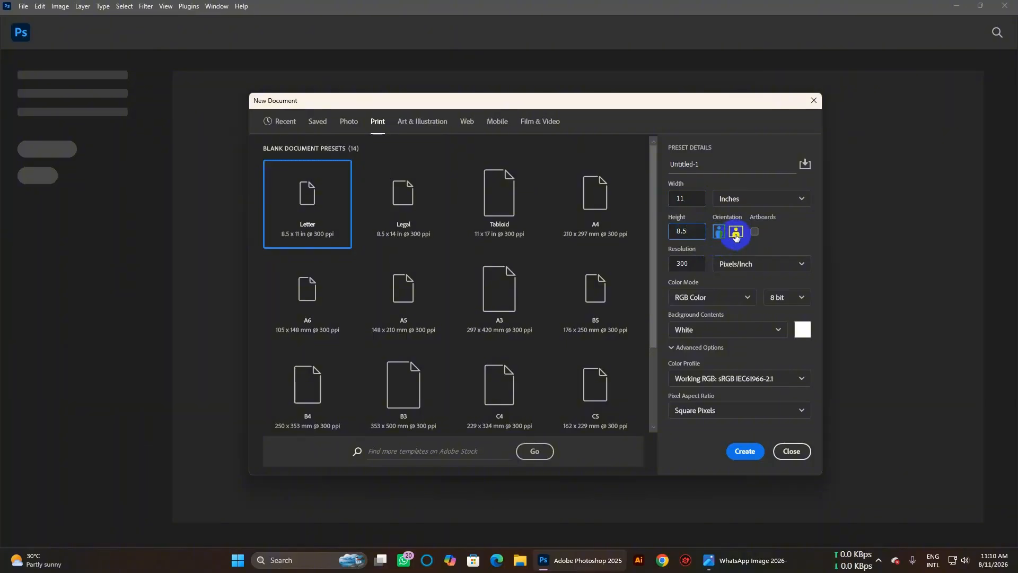
click(736, 237)
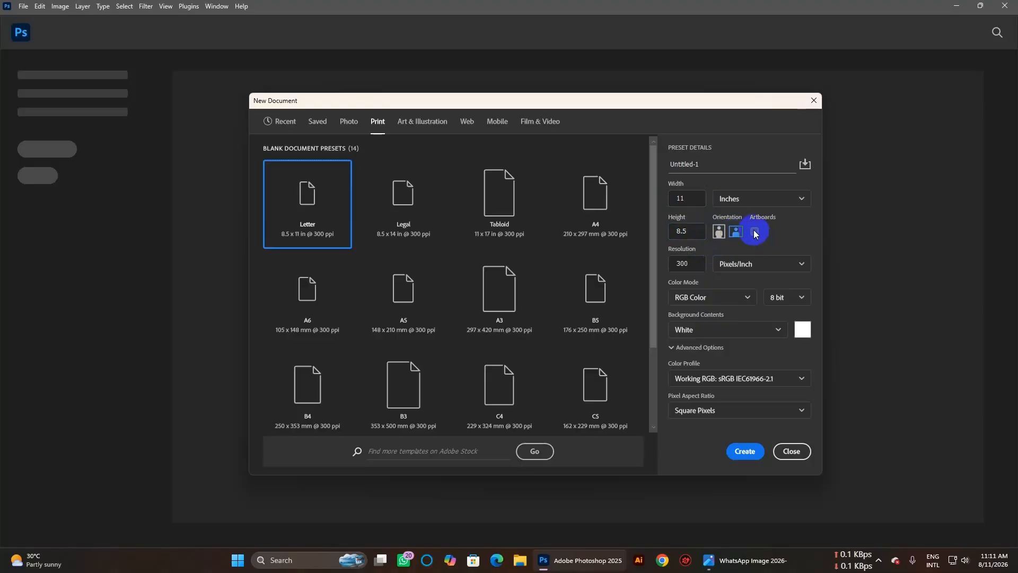
Enable Artboards, keep 300 Pixels/Inch and RGB Color, and create the document.
click(755, 232)
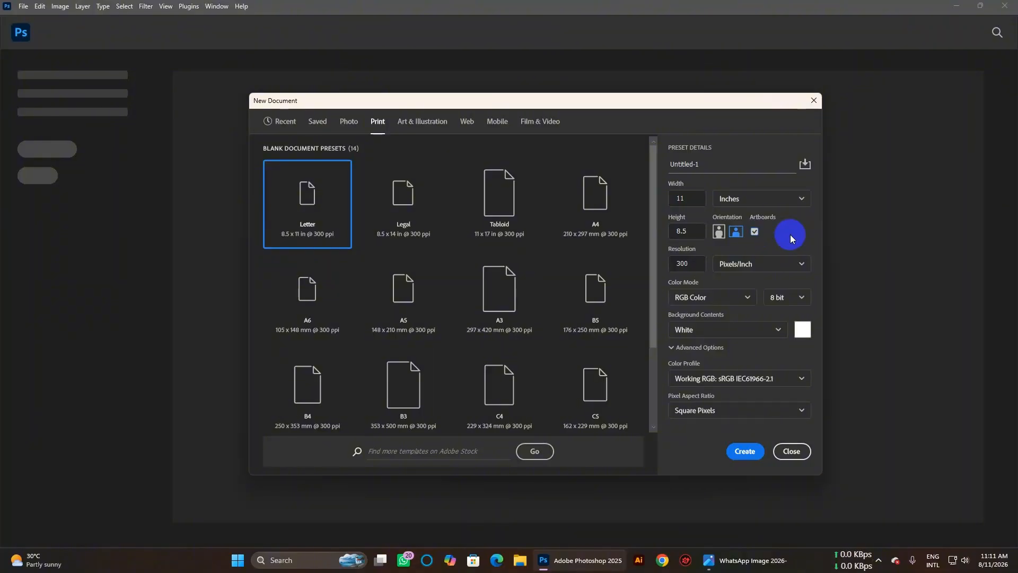
click(693, 264)
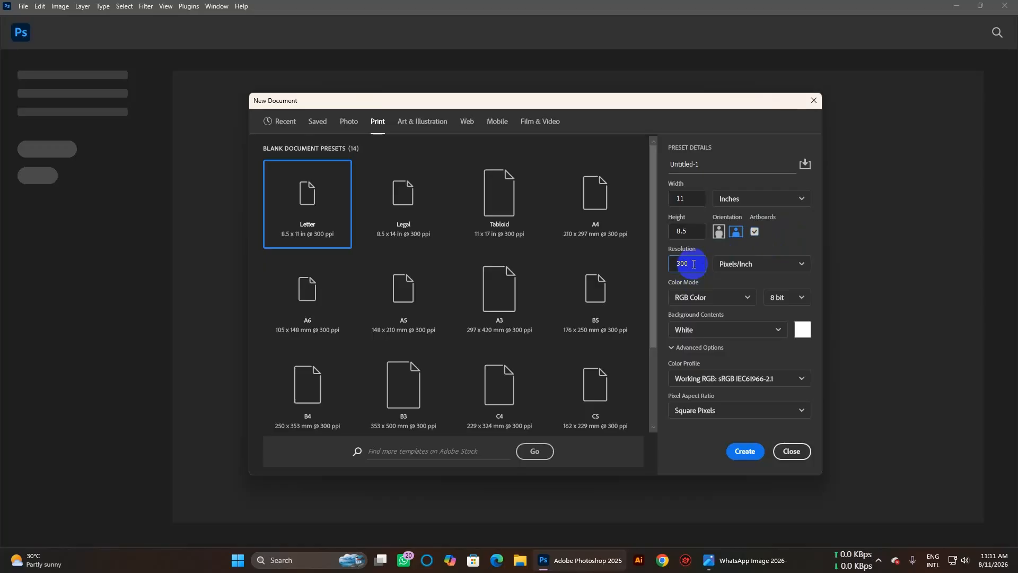
click(748, 269)
click(748, 268)
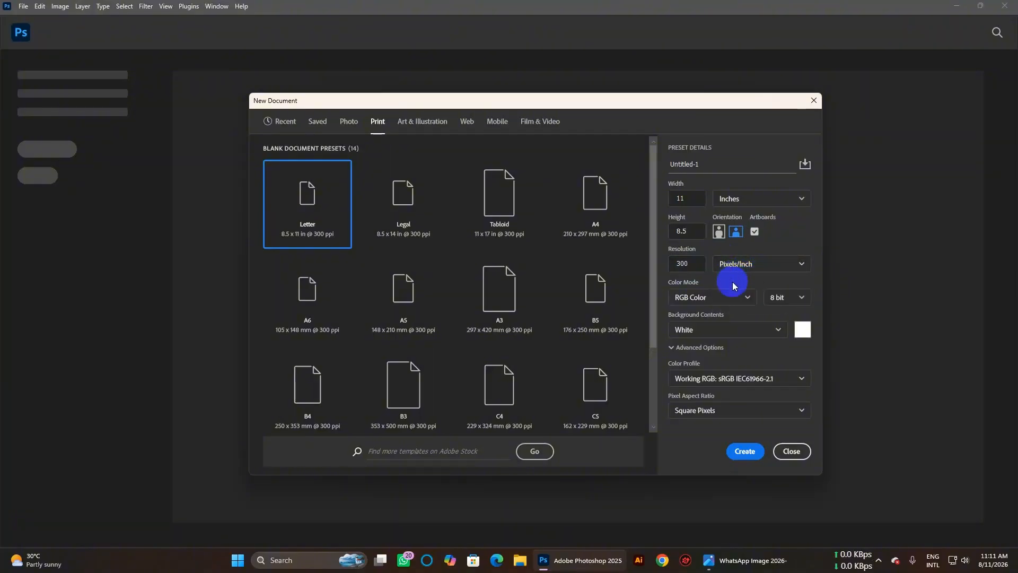
click(711, 300)
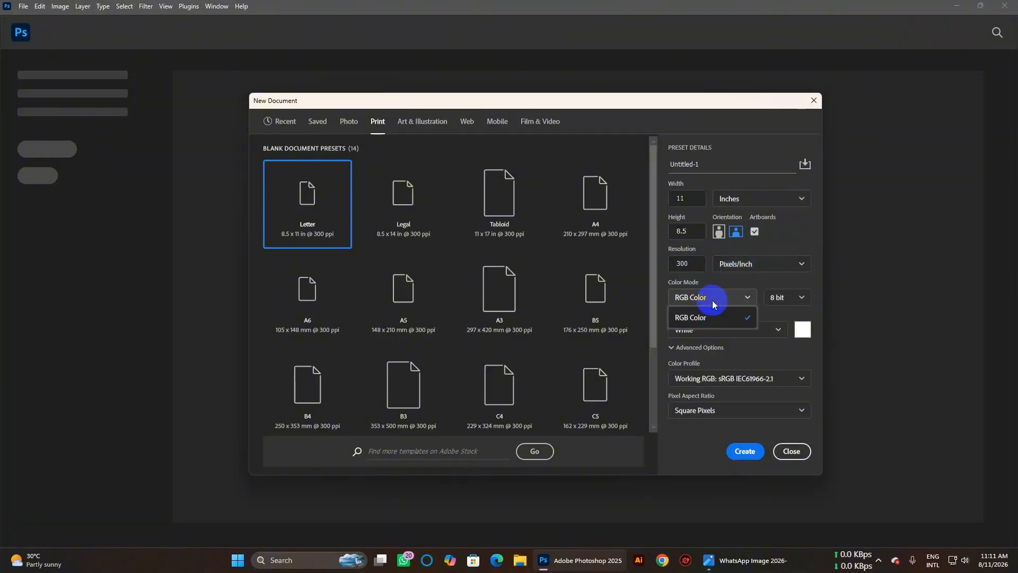
click(711, 300)
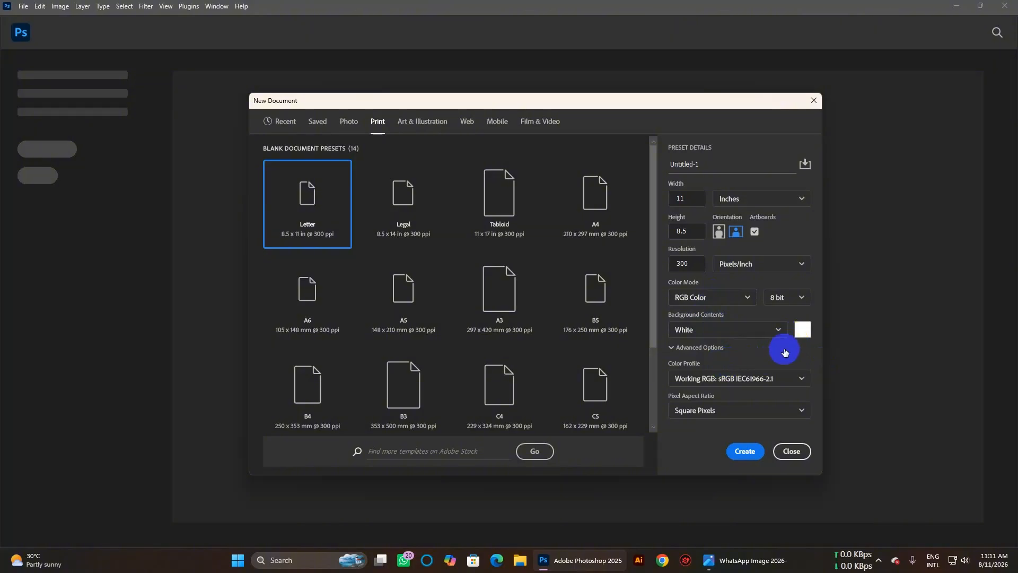
click(743, 451)
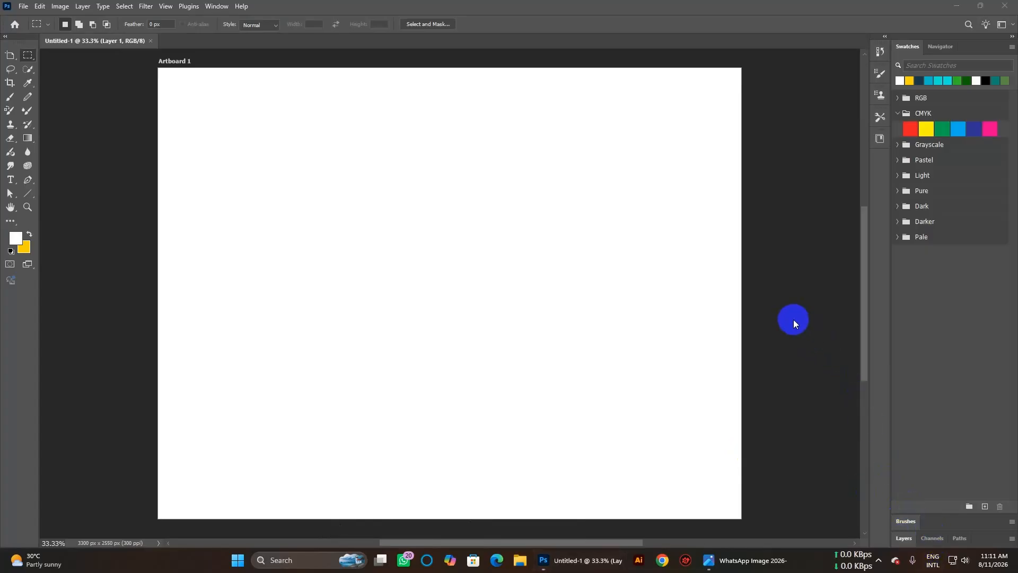
Expand the Layers panel to show Artboard 1 containing Layer 1.
click(903, 538)
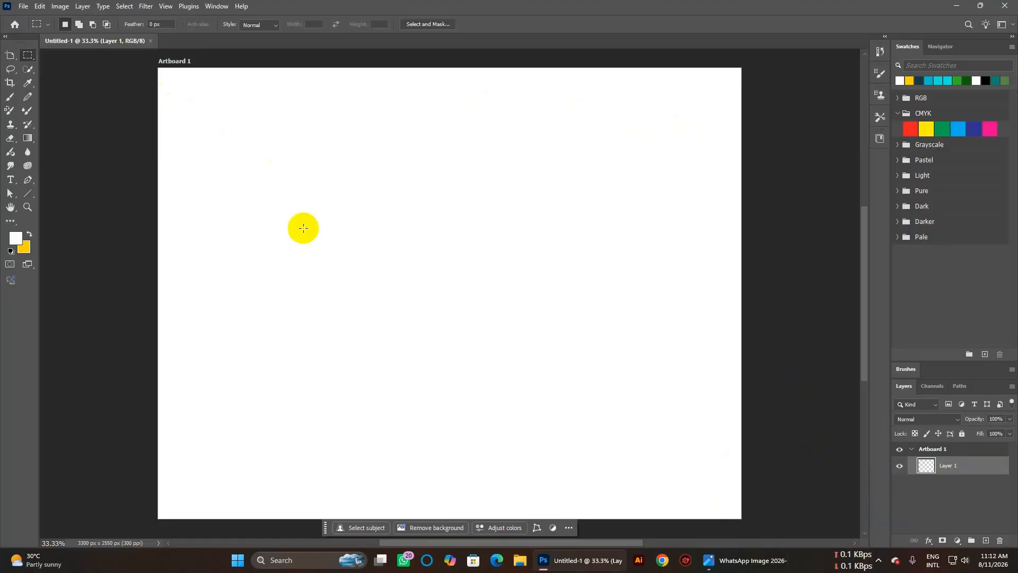
click(61, 6)
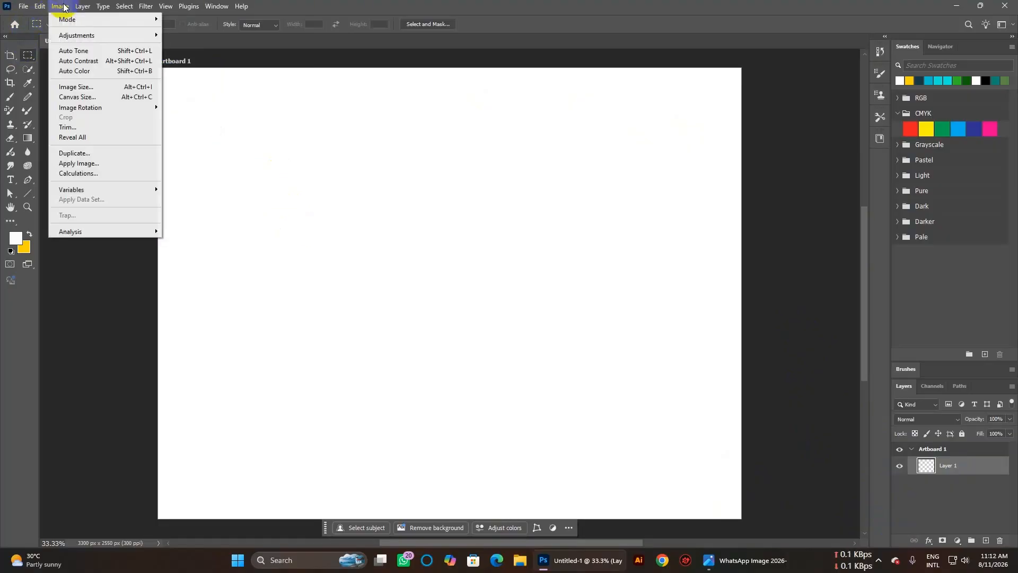
Check Image Size confirms 3300 × 2550 px, 11 × 8.5 inches at 300 Pixels/Inch.
click(85, 86)
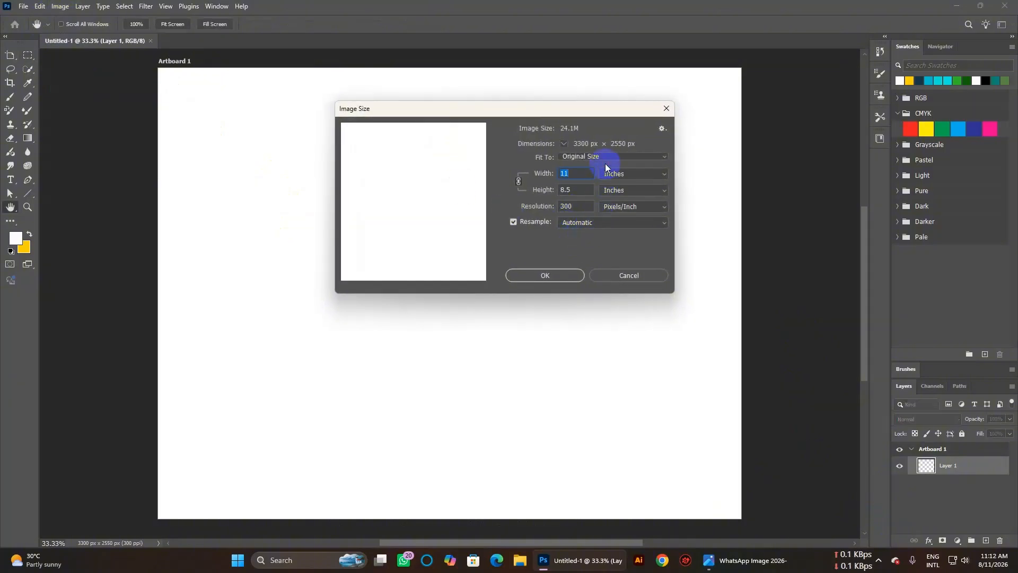
drag(564, 108, 563, 167)
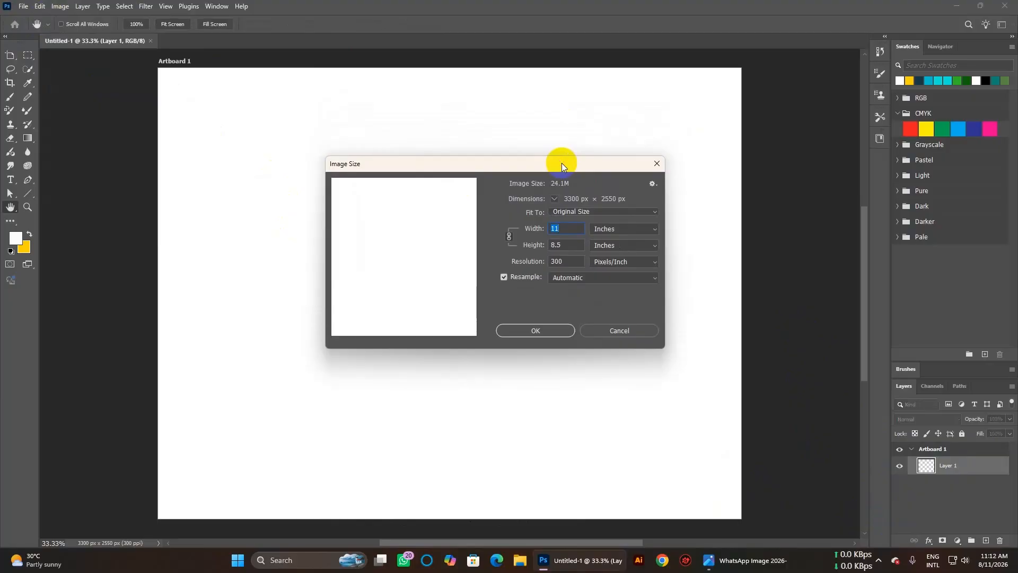
click(571, 246)
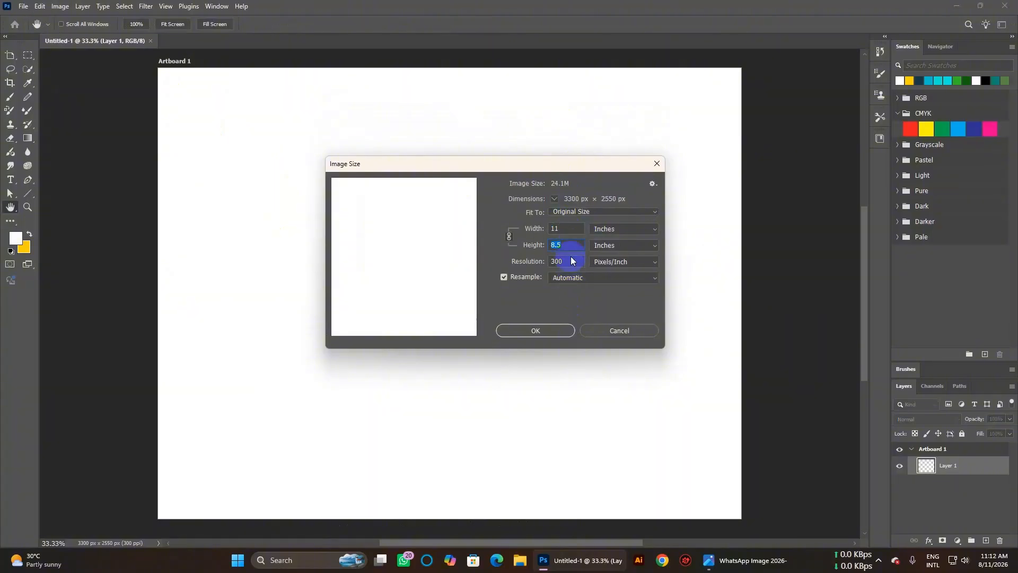
click(567, 227)
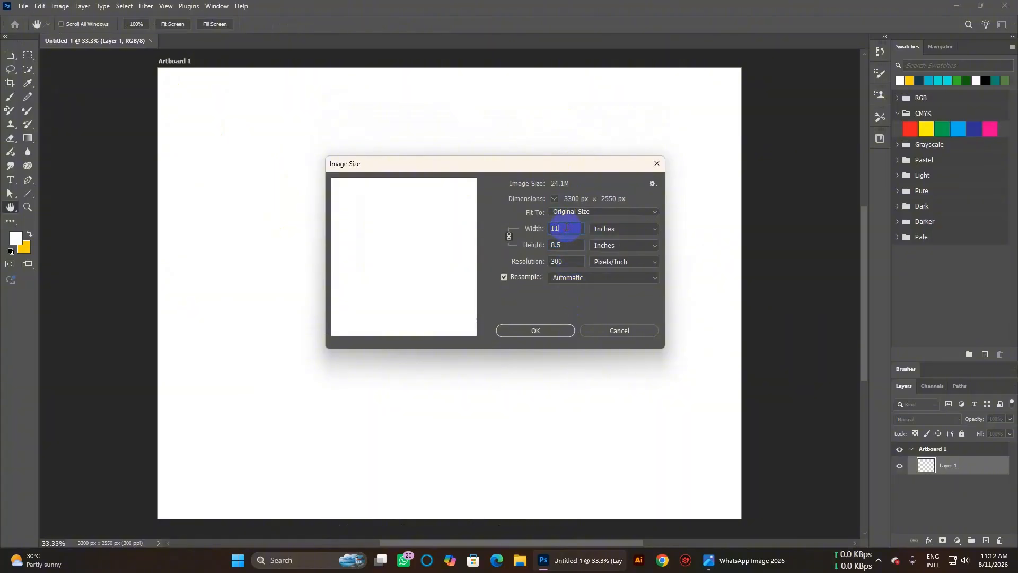
click(568, 245)
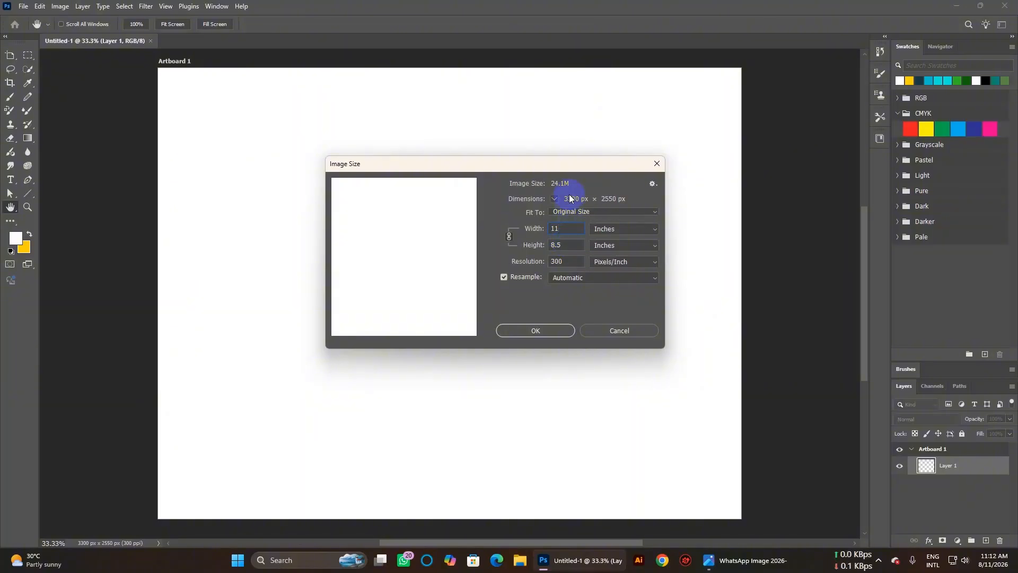
click(634, 200)
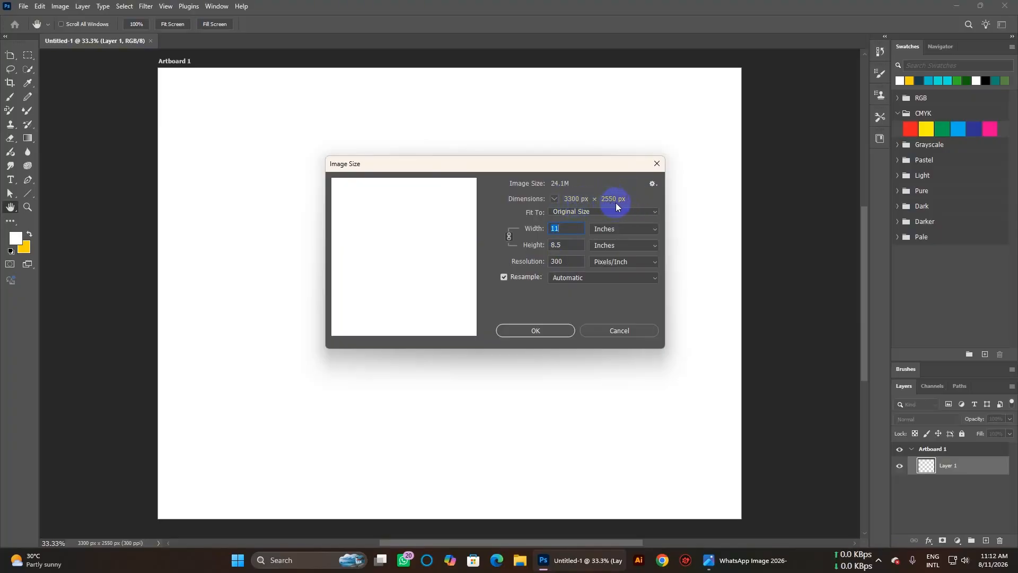
click(579, 202)
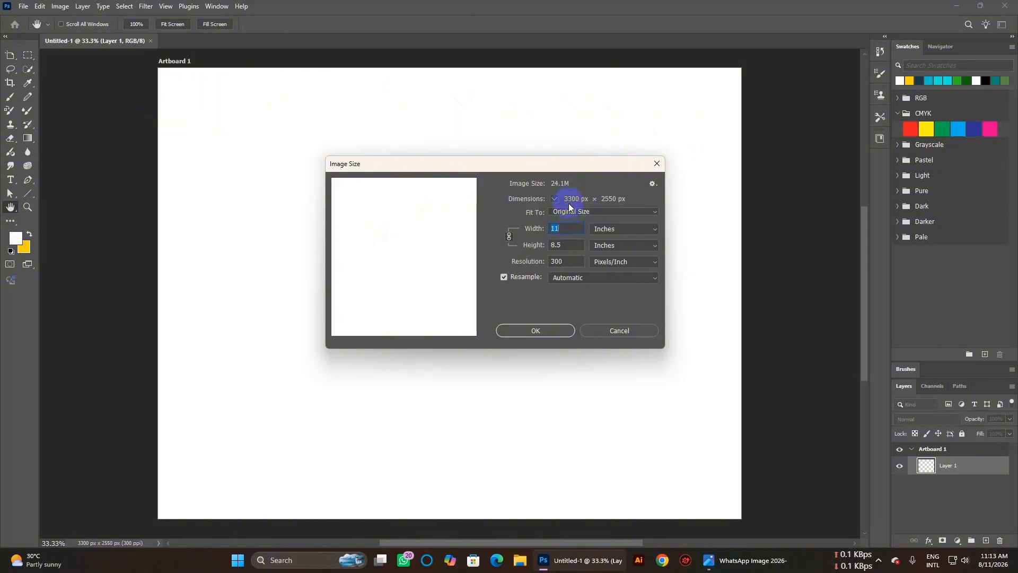
Use Windows Calculator to get 1,100 px per panel (3300 ÷ 3), then close it and Image Size.
click(335, 560)
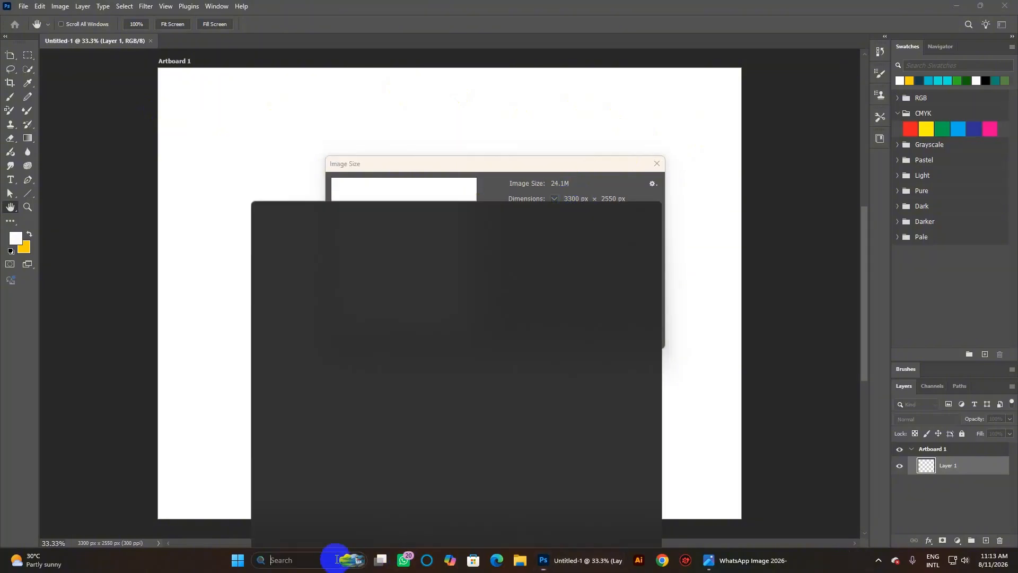
click(329, 200)
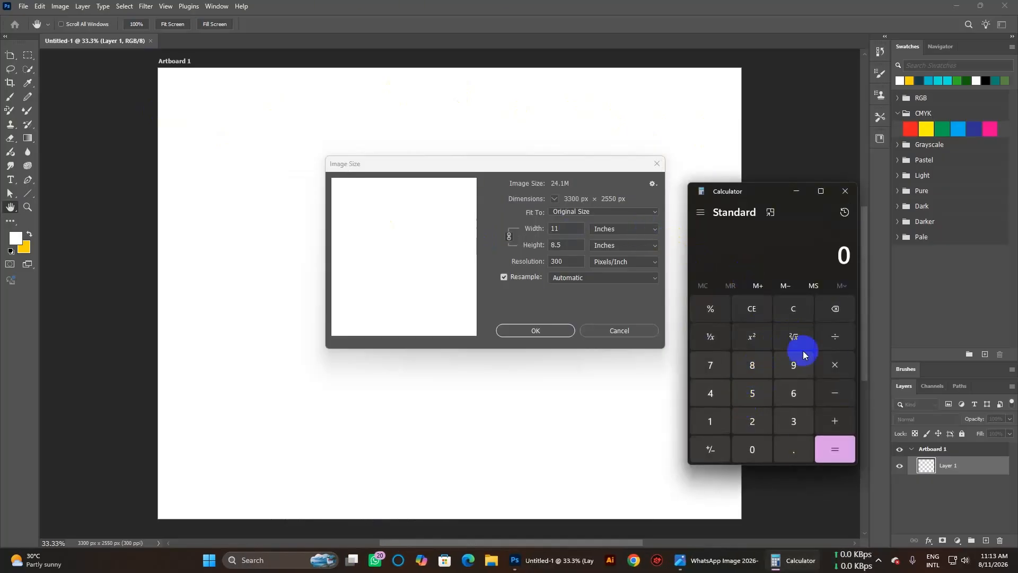
click(793, 421)
click(794, 421)
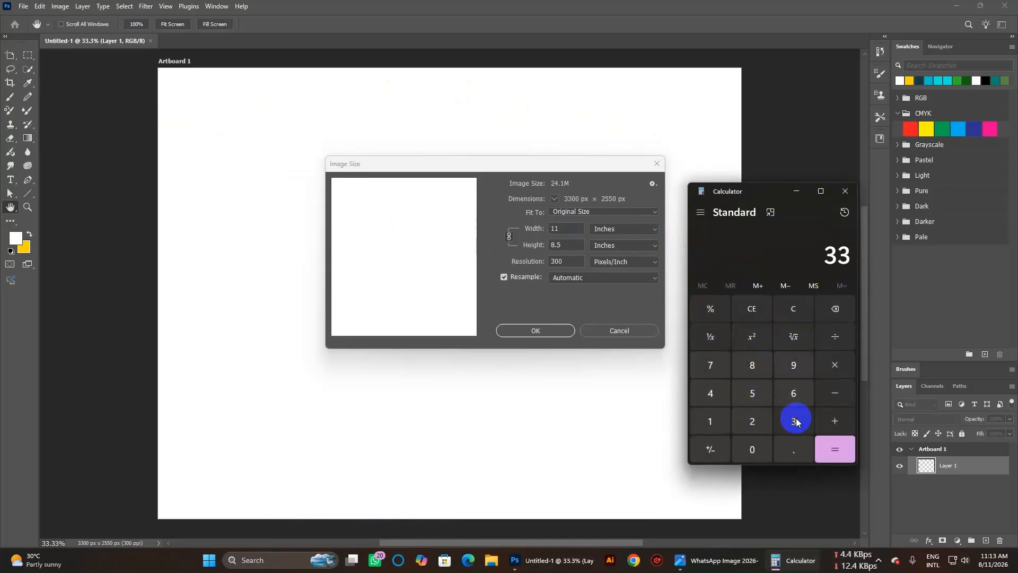
click(752, 449)
click(752, 449)
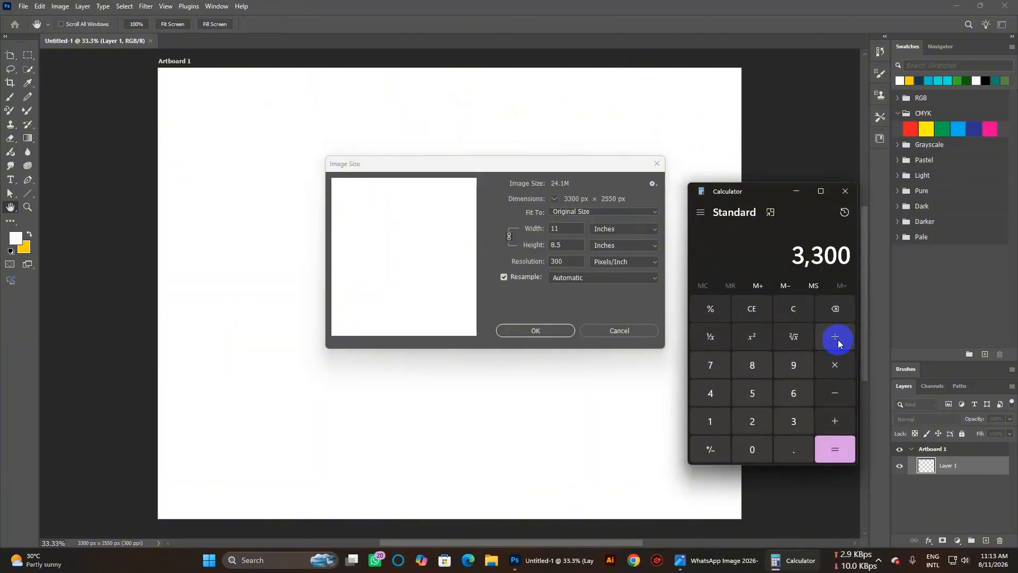
click(795, 424)
click(843, 450)
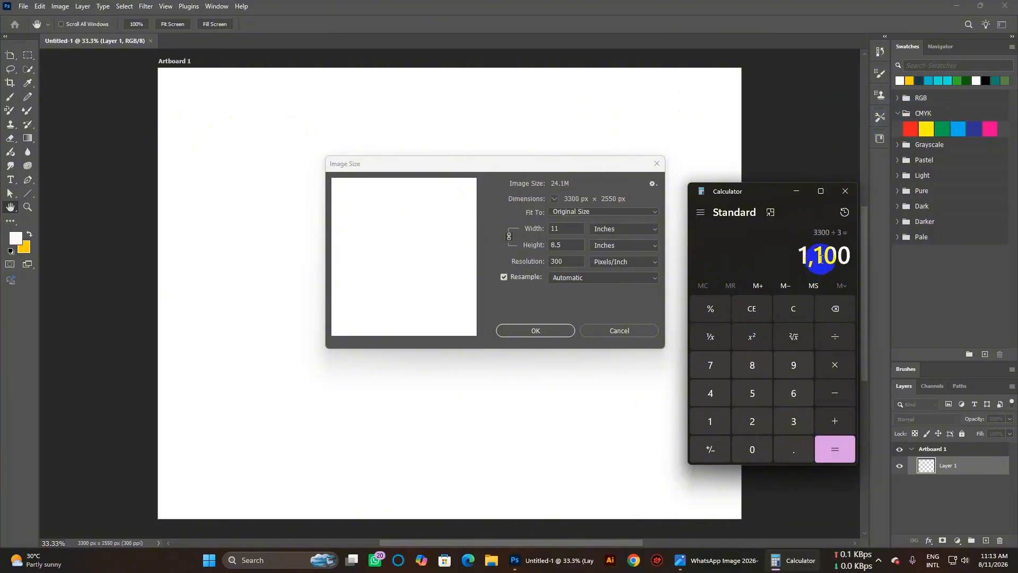
click(845, 191)
click(656, 164)
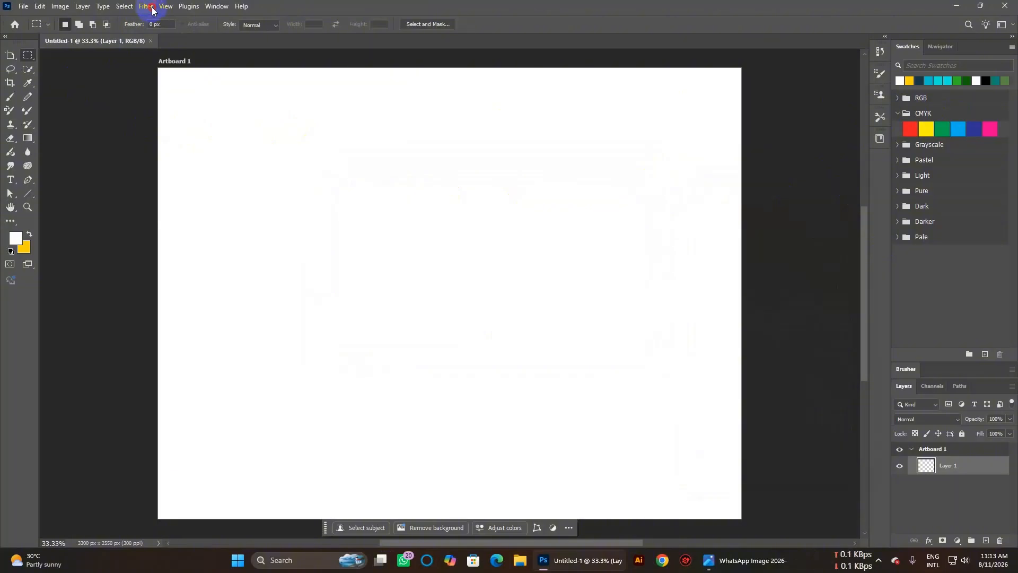
Add a vertical guide at 1100 px through View > Guides > New Guide.
click(151, 8)
mouse_move(162, 8)
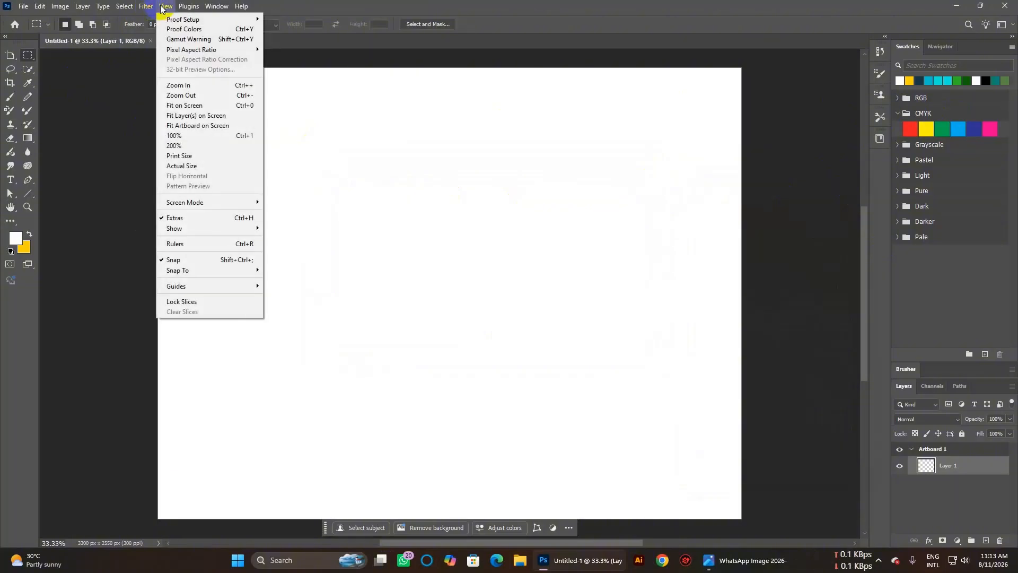
mouse_move(181, 285)
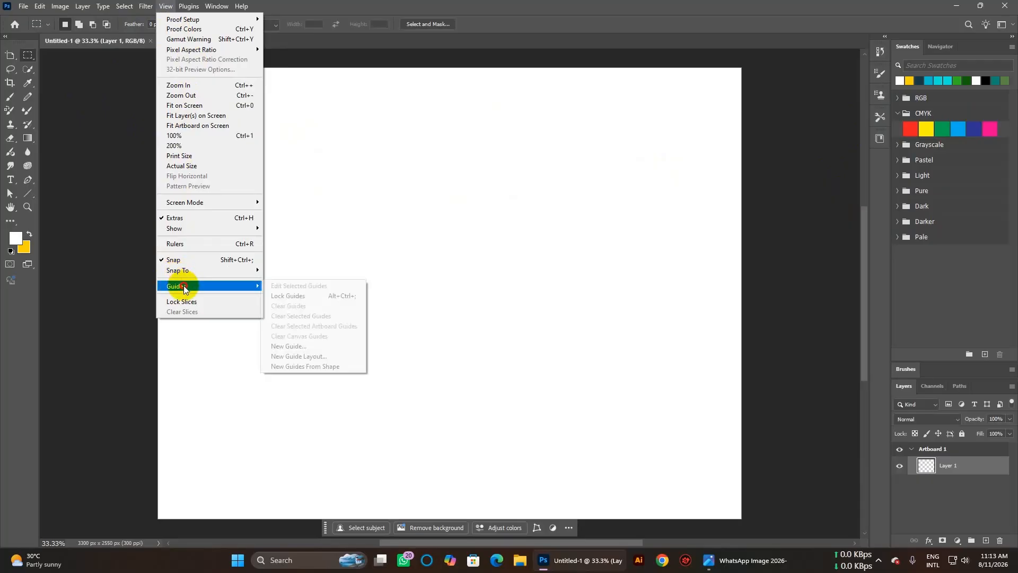
click(318, 346)
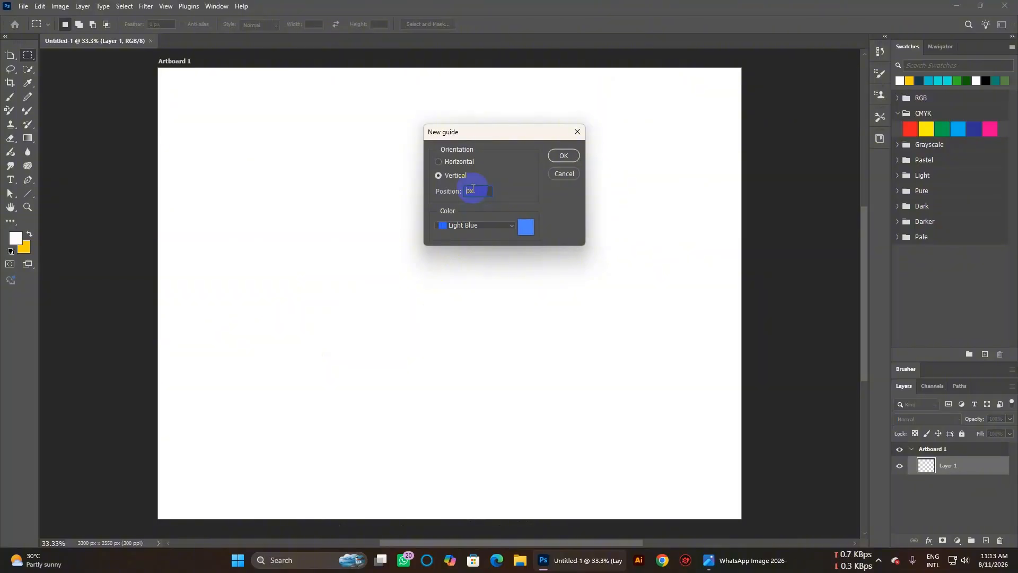
text(1100)
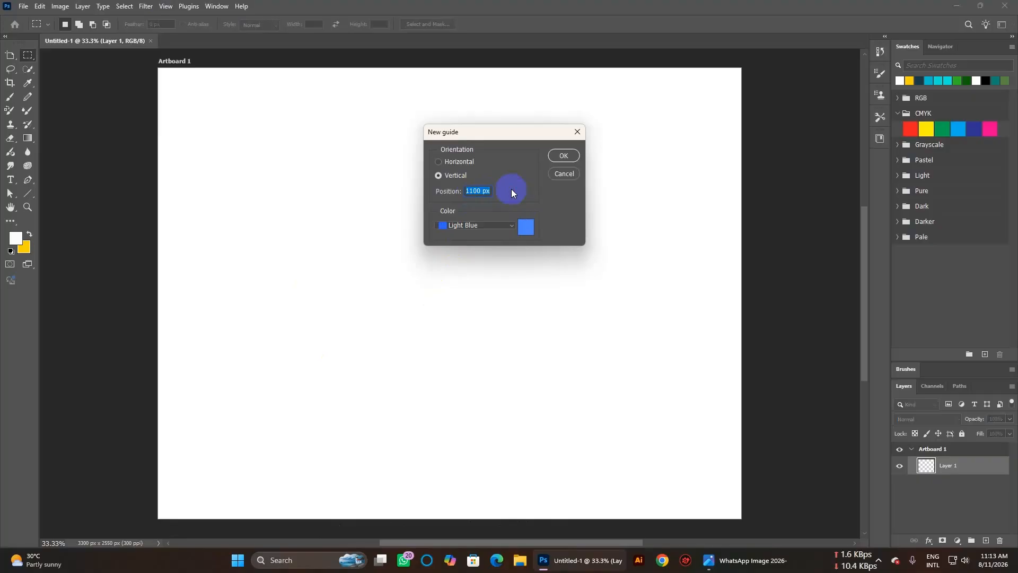
click(557, 156)
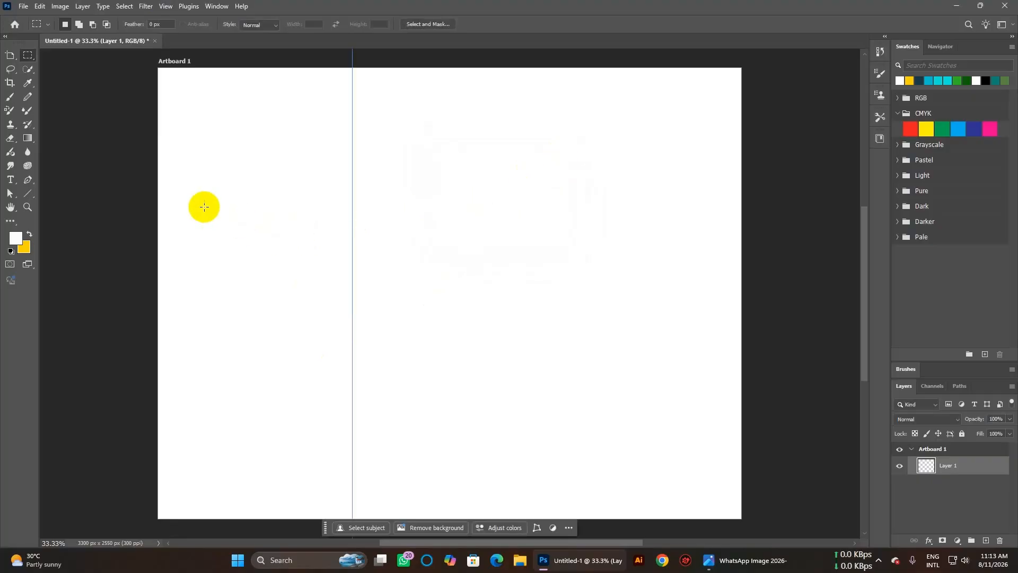
click(276, 560)
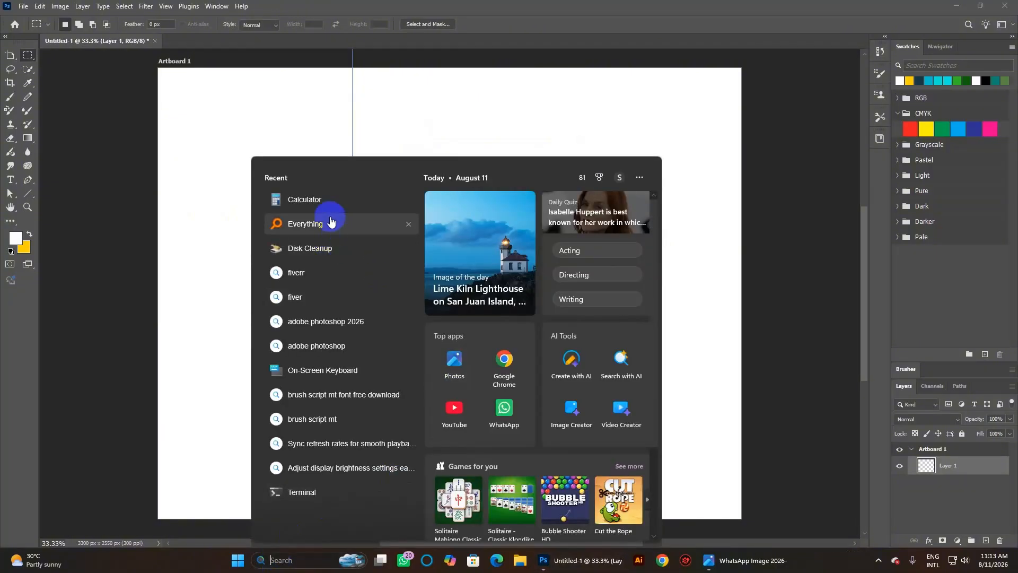
click(326, 208)
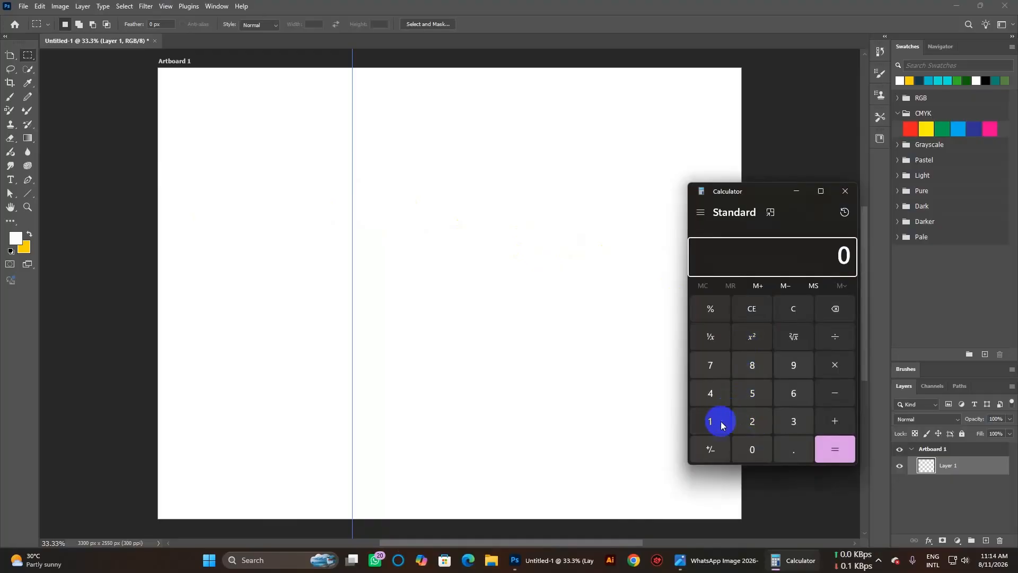
click(717, 422)
click(718, 422)
click(749, 457)
click(749, 457)
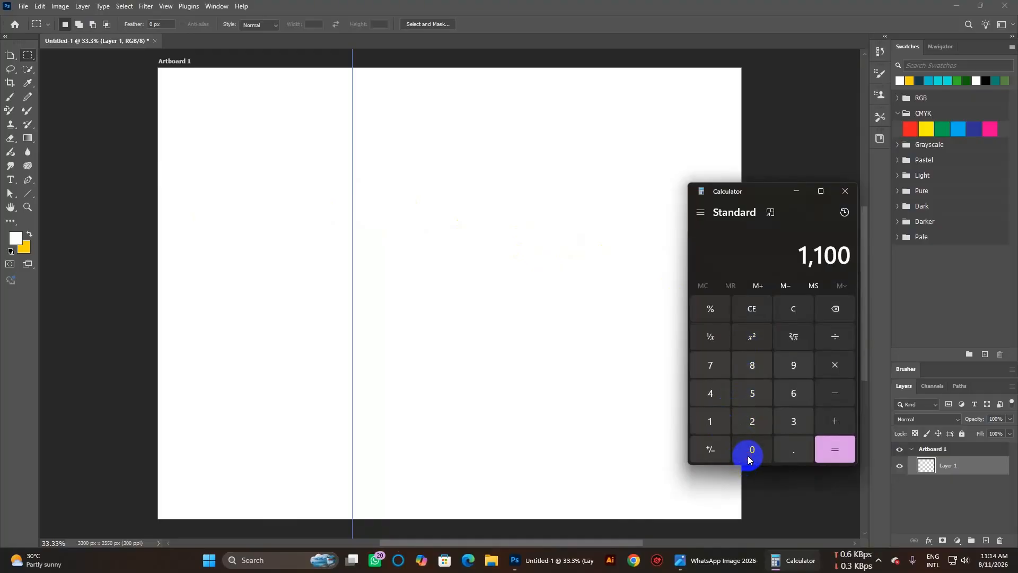
click(834, 362)
click(763, 418)
click(835, 450)
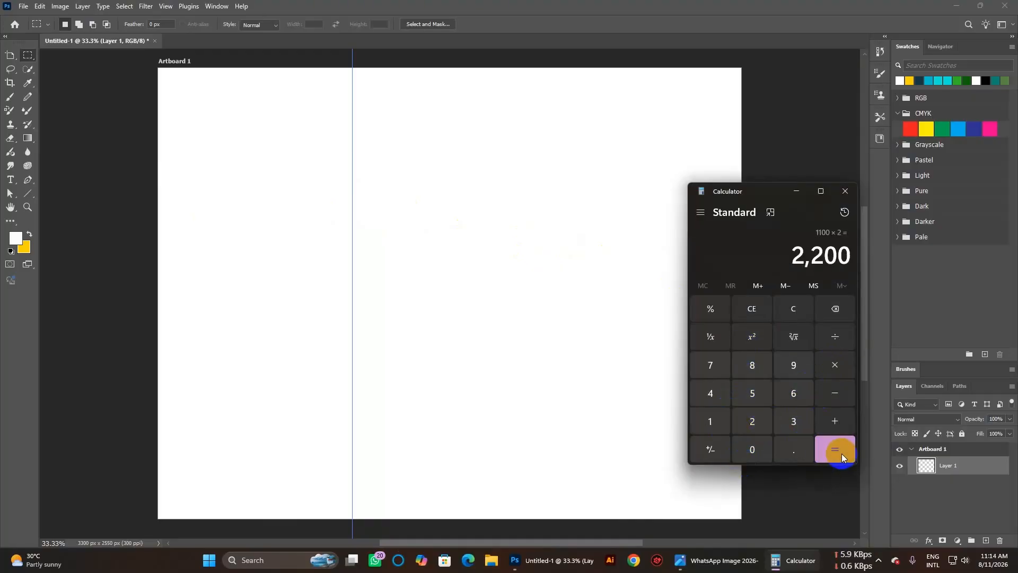
click(844, 192)
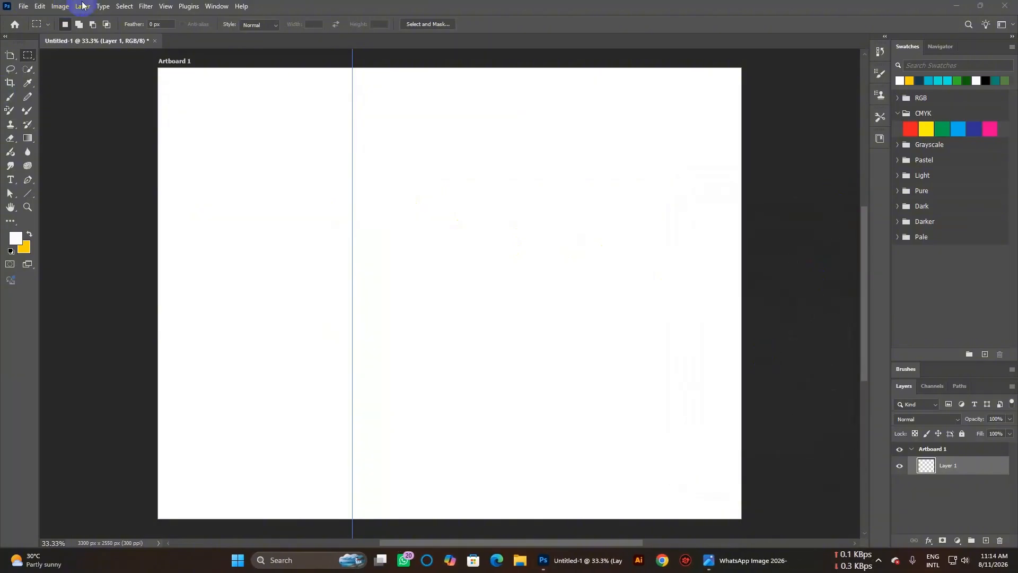
Place a second vertical guide at 2200 px with the New Guide dialog.
click(166, 7)
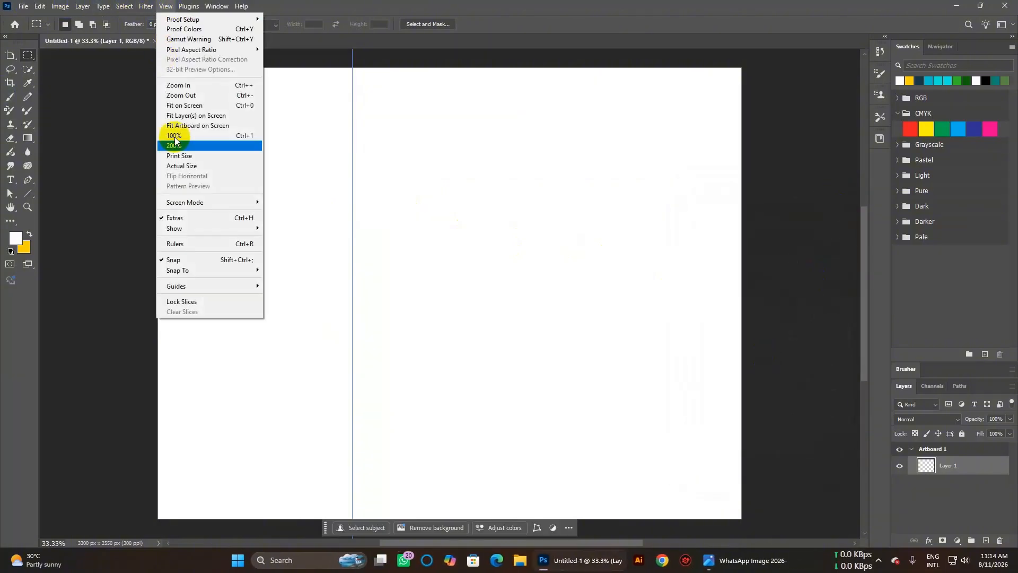
mouse_move(195, 287)
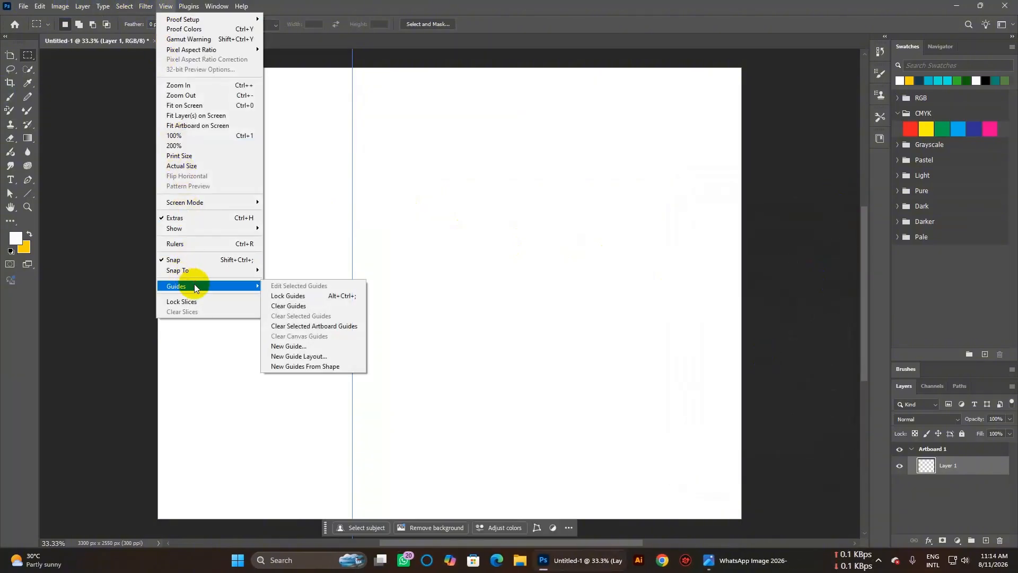
click(305, 346)
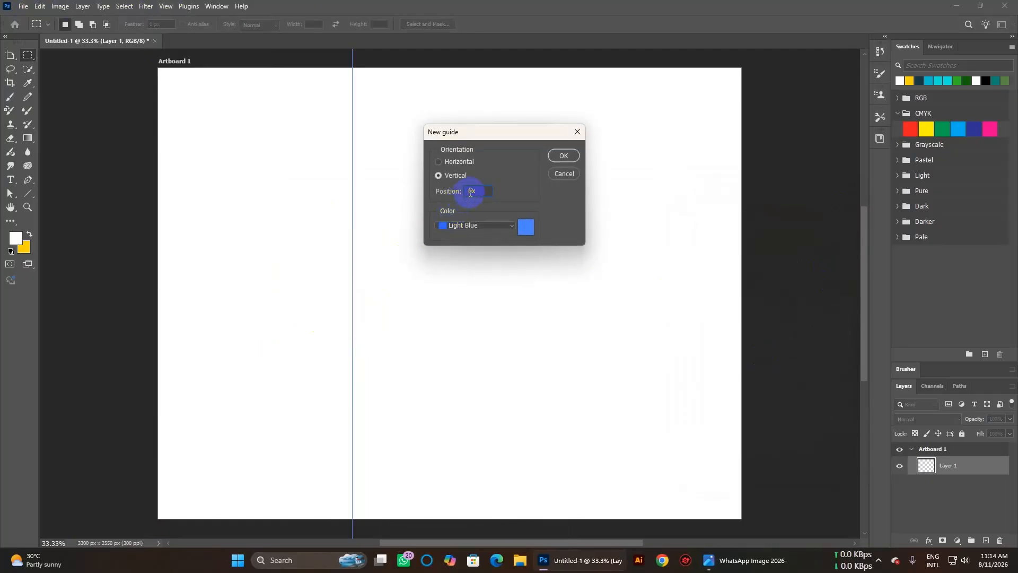
text(2200)
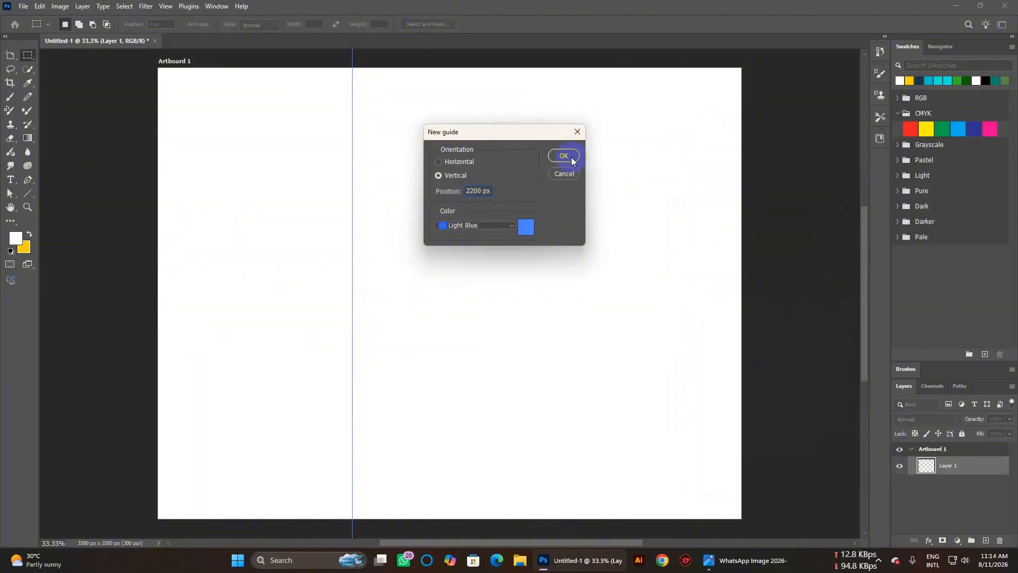
click(571, 160)
click(779, 279)
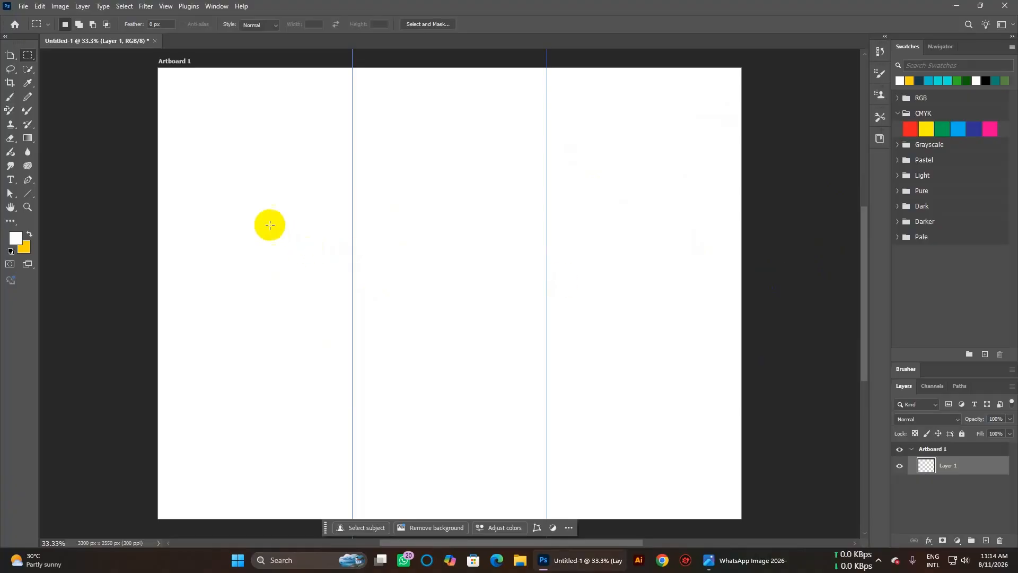
Switch to the Move tool and turn on the rulers with Ctrl+R.
click(150, 179)
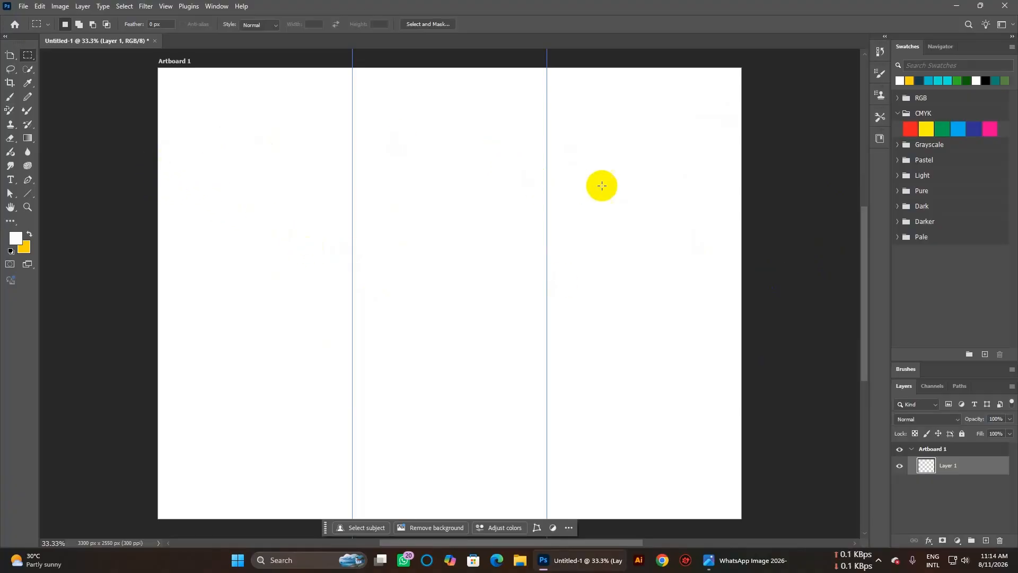
click(829, 181)
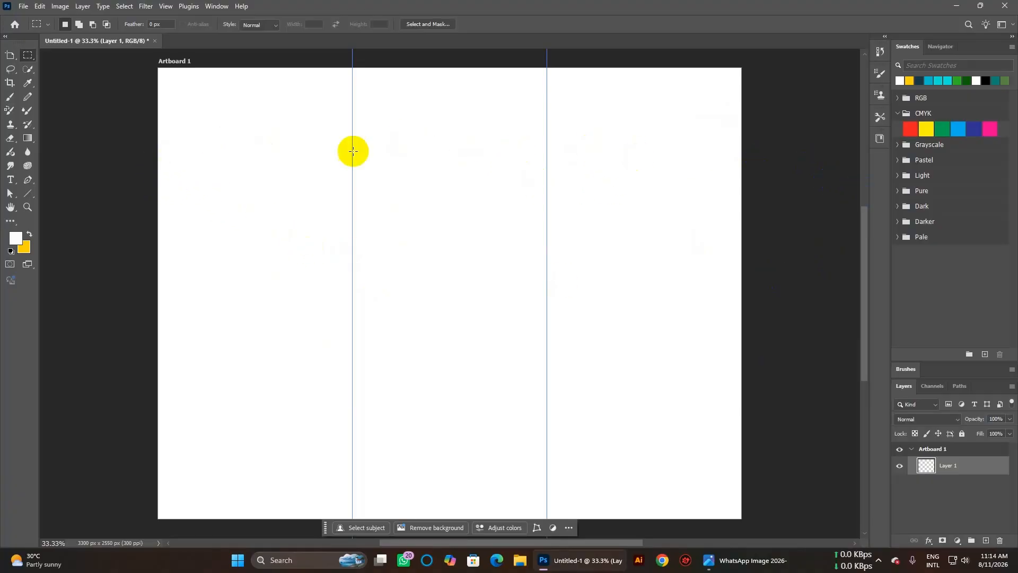
click(786, 193)
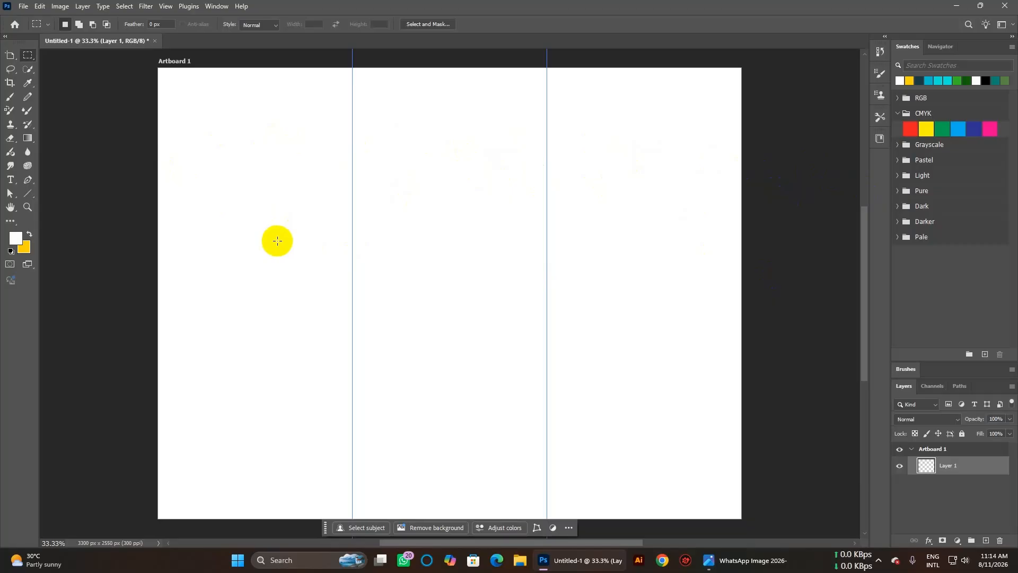
right_click(10, 54)
click(48, 56)
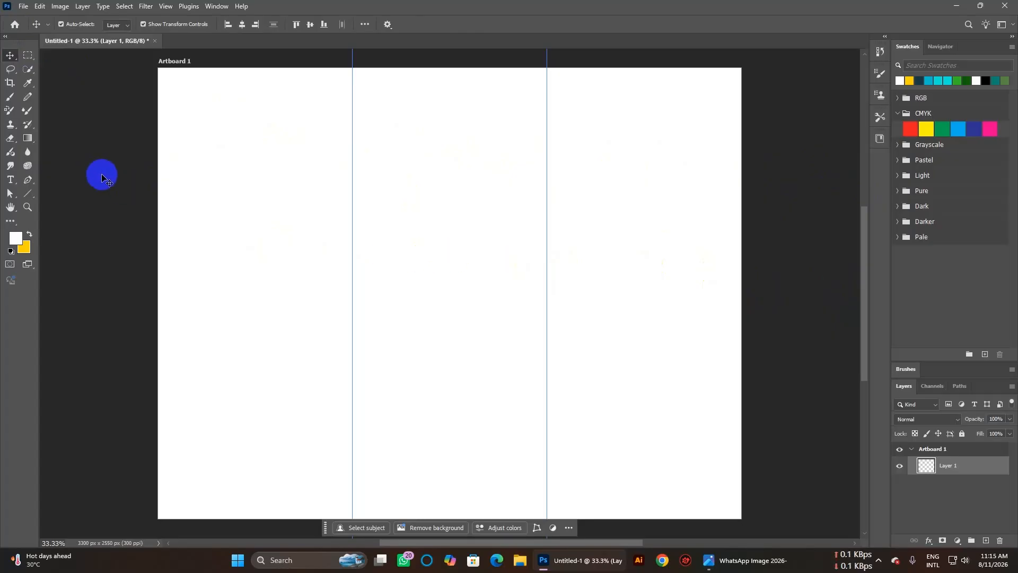
key(ctrl+r)
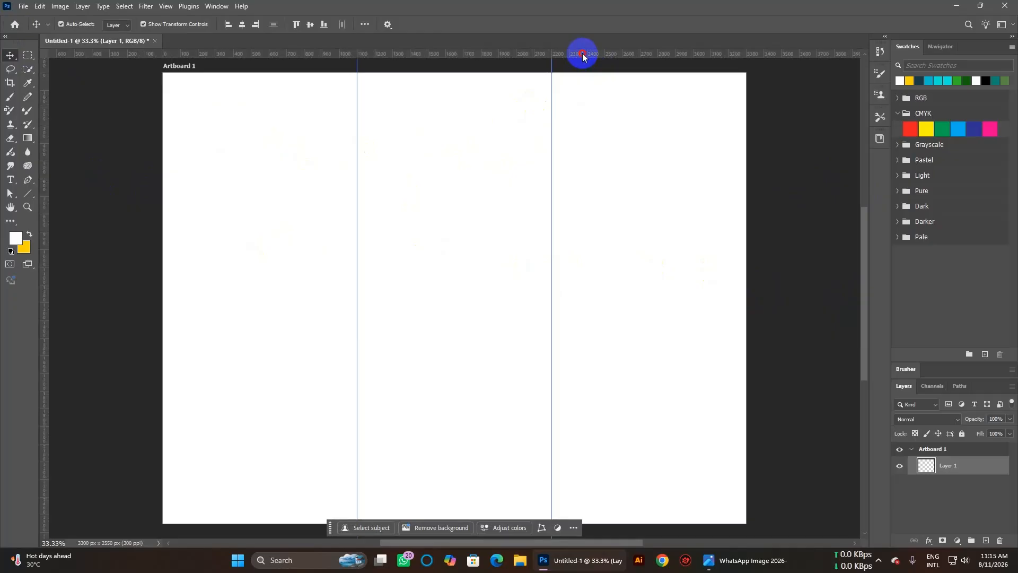
Drag a horizontal guide from the top ruler to the artboard's mid-height, about 1374 px.
drag(582, 53, 580, 331)
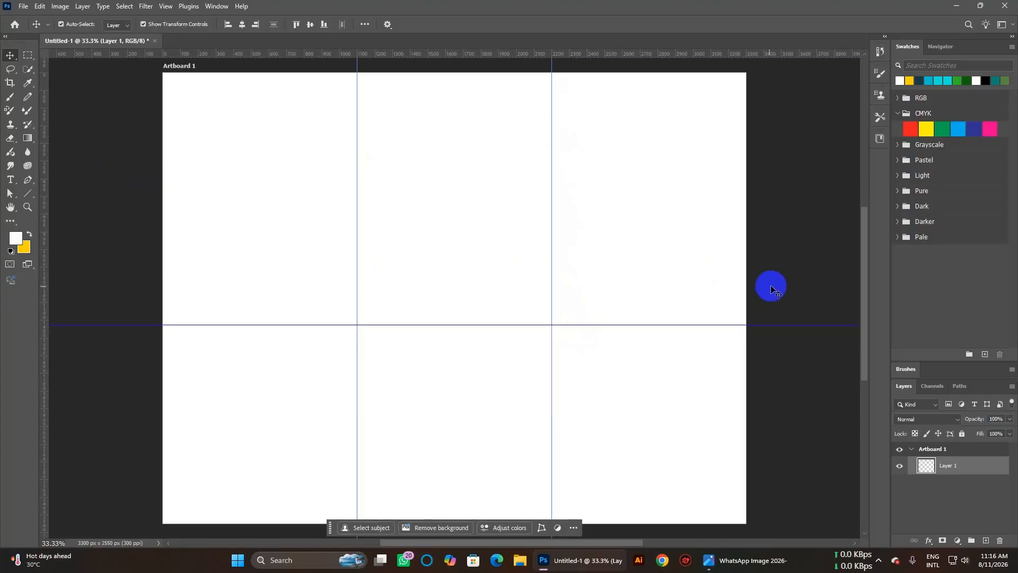
Draw a thin rectangle bar across the artboard along the horizontal guide.
click(27, 199)
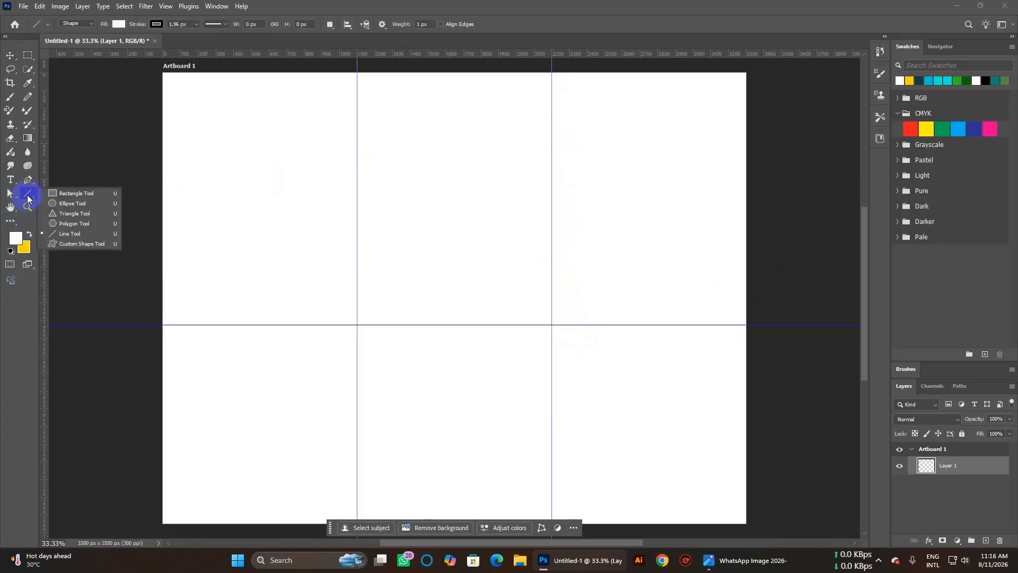
click(68, 194)
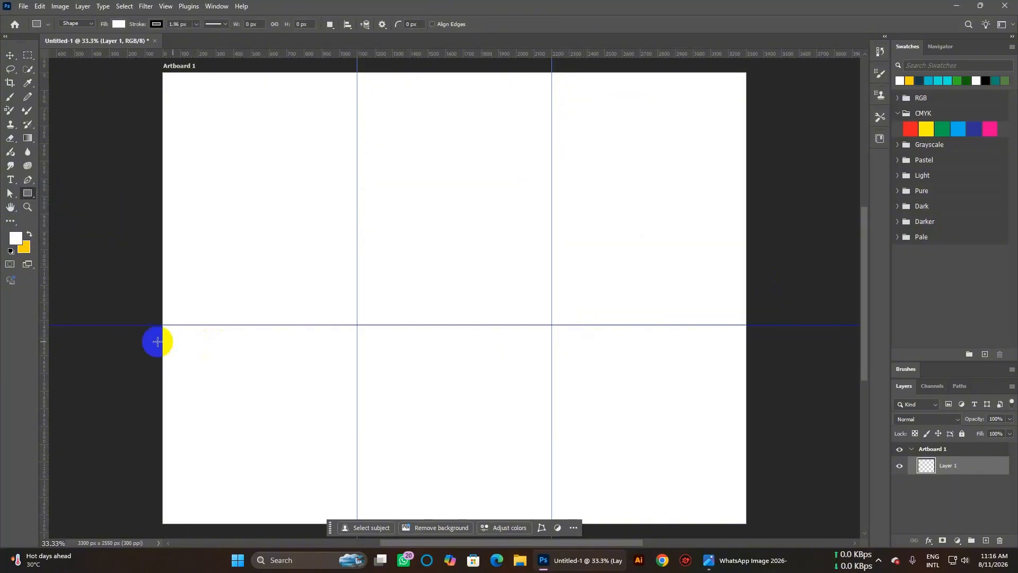
drag(163, 325, 746, 330)
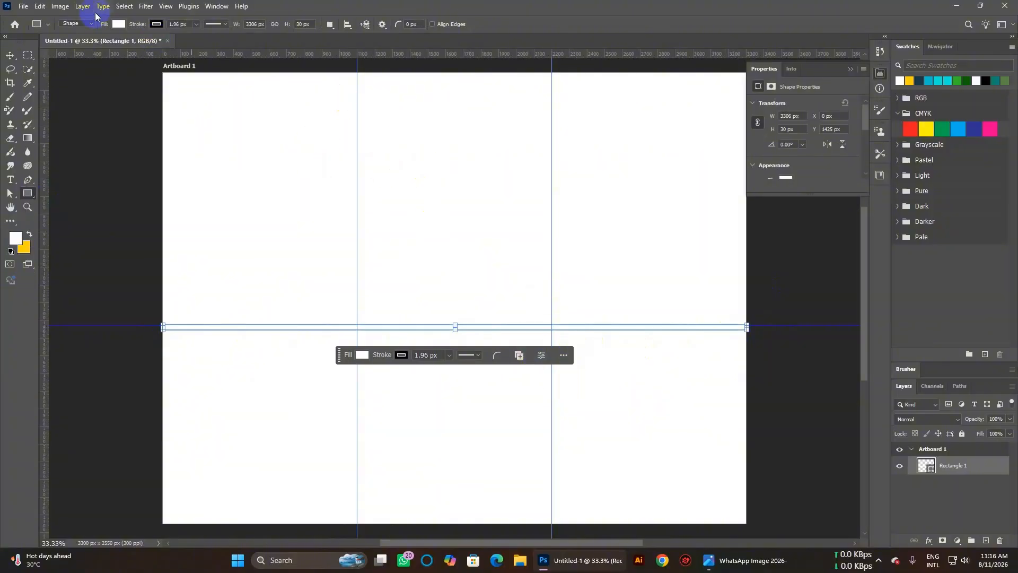
Give the bar a red fill and no stroke, then reselect Artboard 1.
click(119, 25)
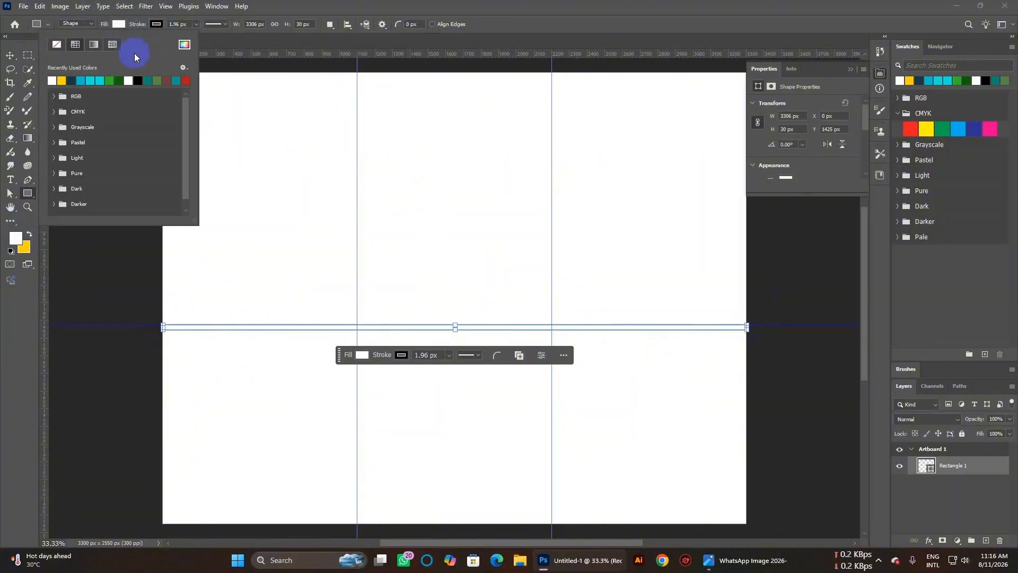
click(186, 81)
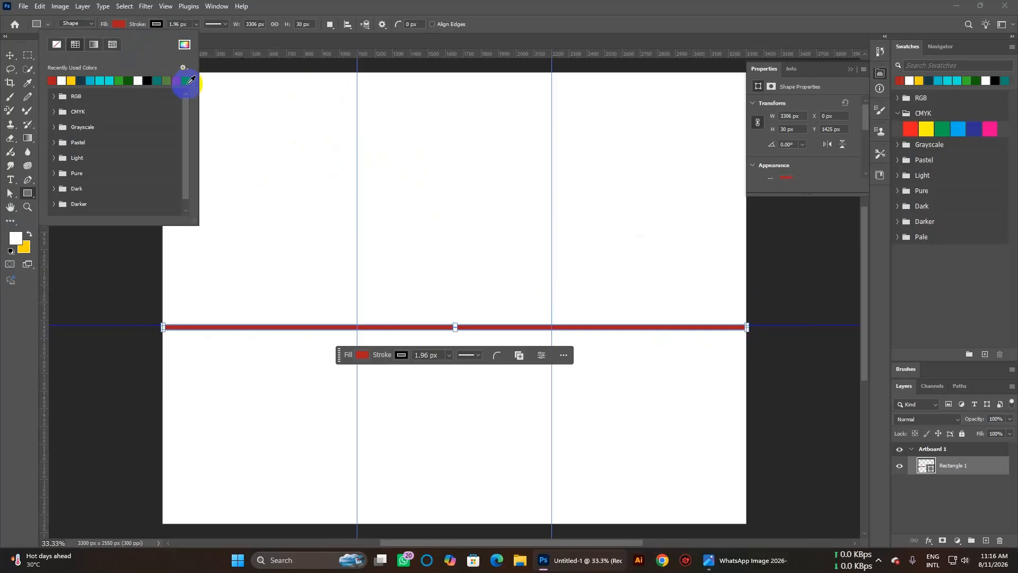
click(313, 15)
click(156, 24)
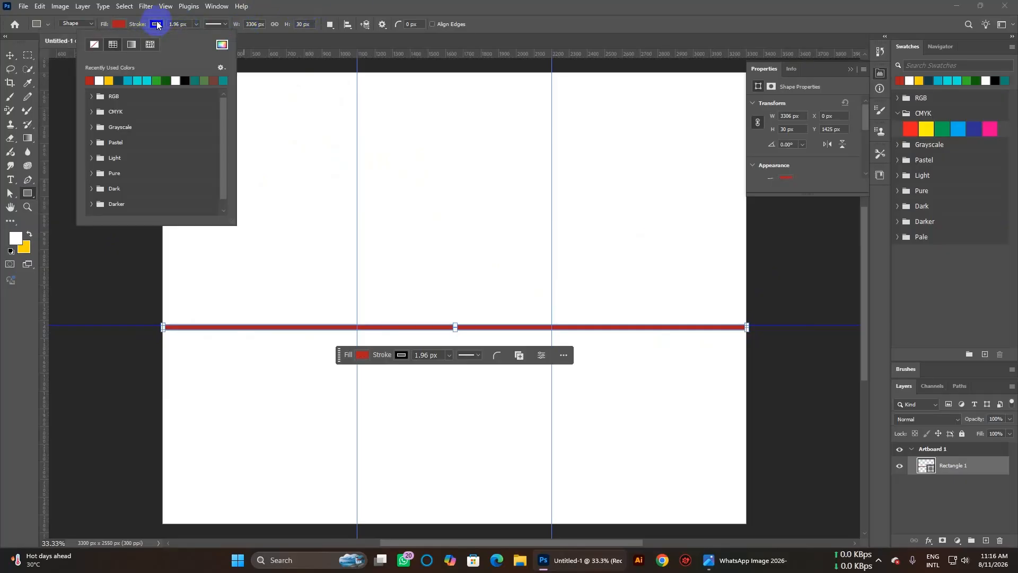
click(96, 45)
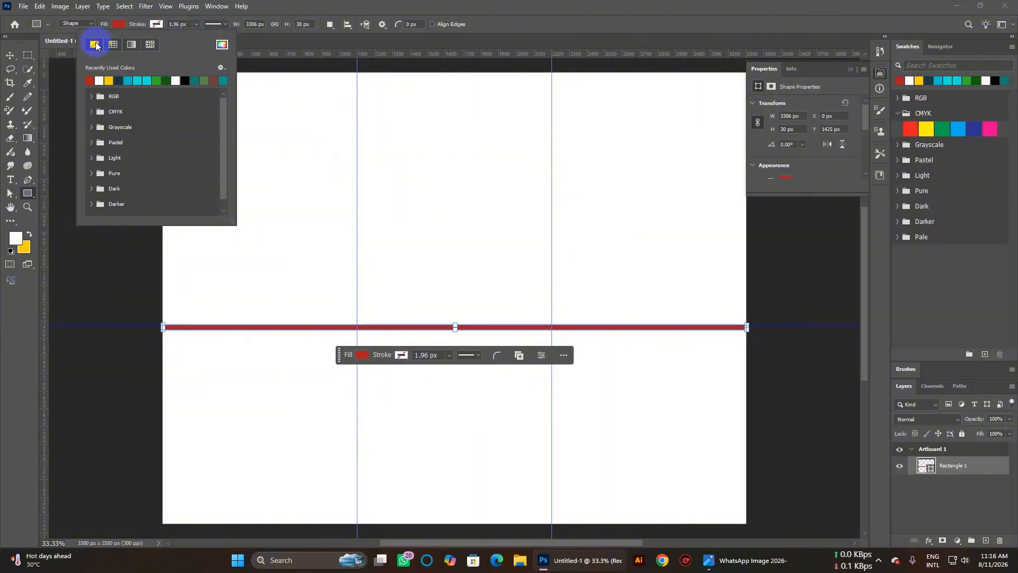
click(518, 6)
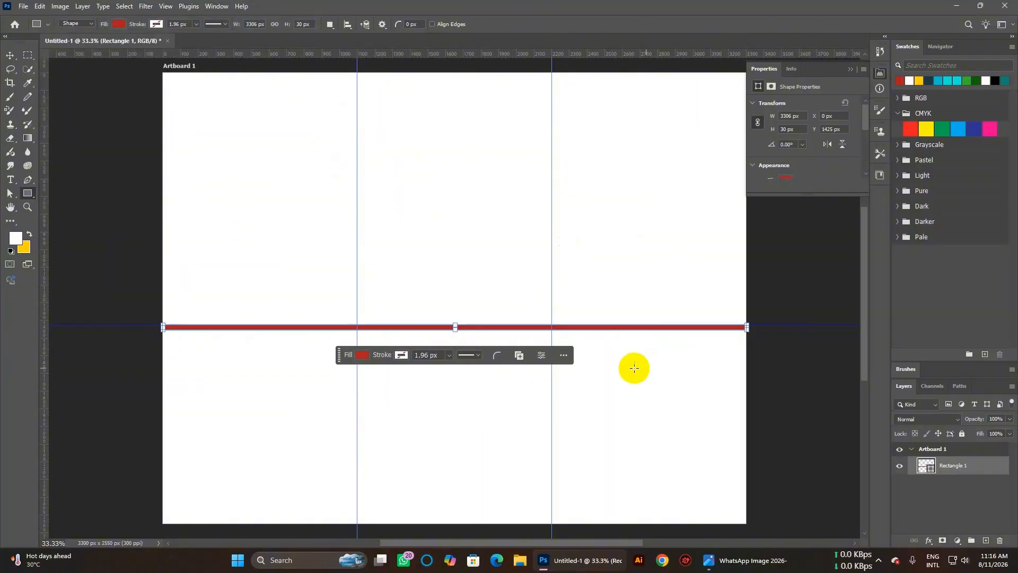
click(10, 55)
click(87, 146)
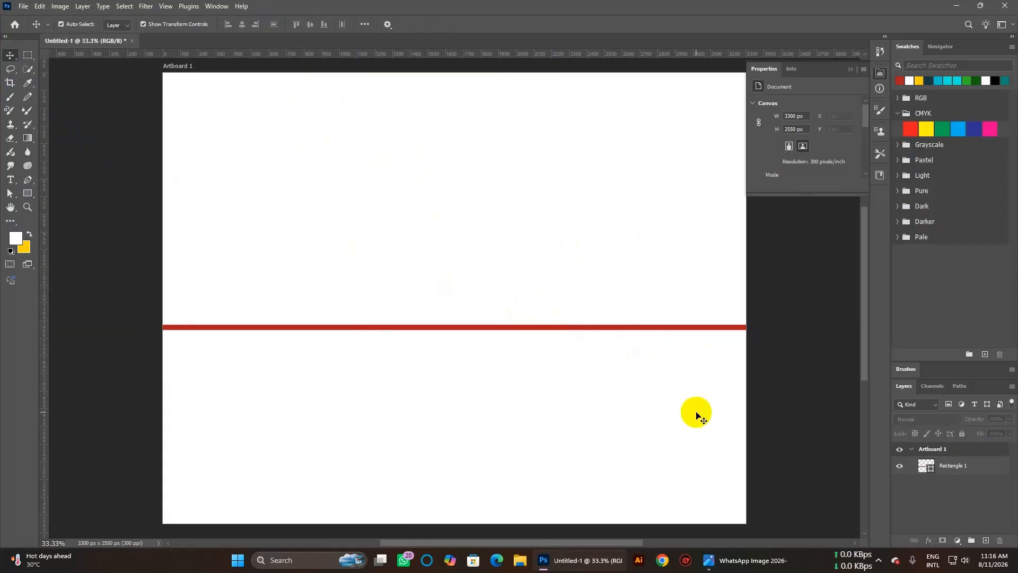
click(694, 414)
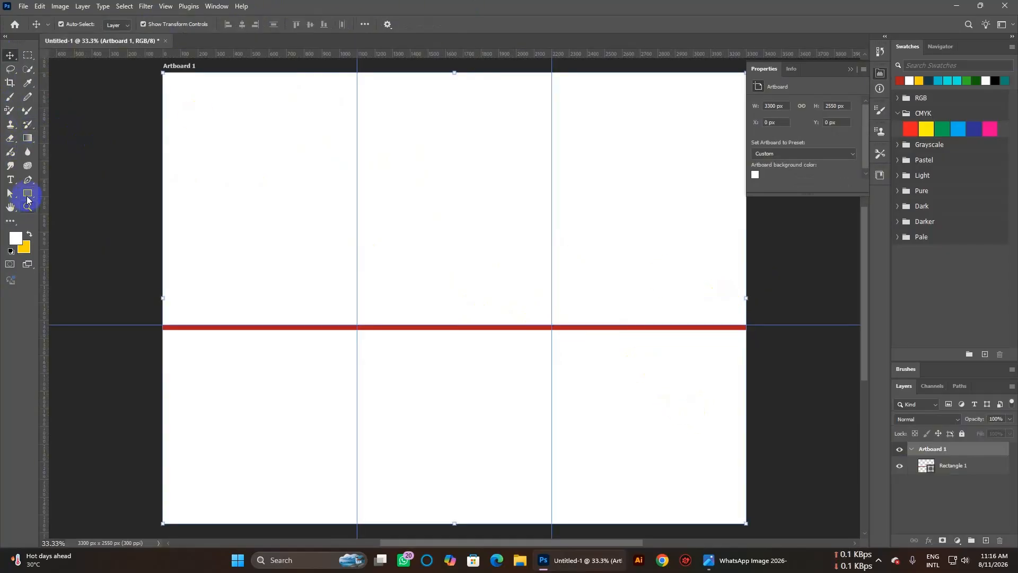
Draw Rectangle 2 over the upper half of the right panel and fill it cyan.
drag(28, 193, 77, 194)
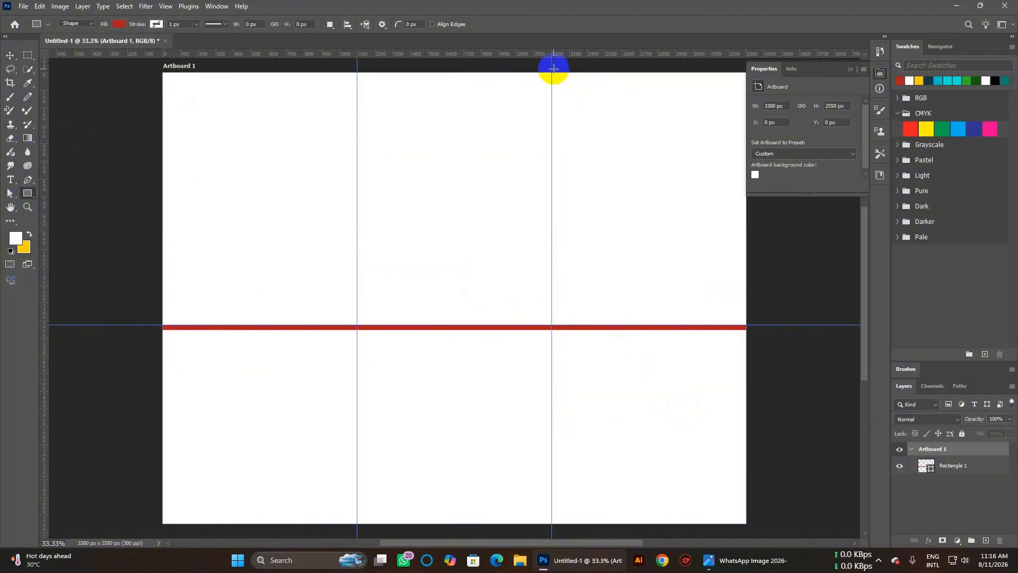
drag(552, 72, 747, 324)
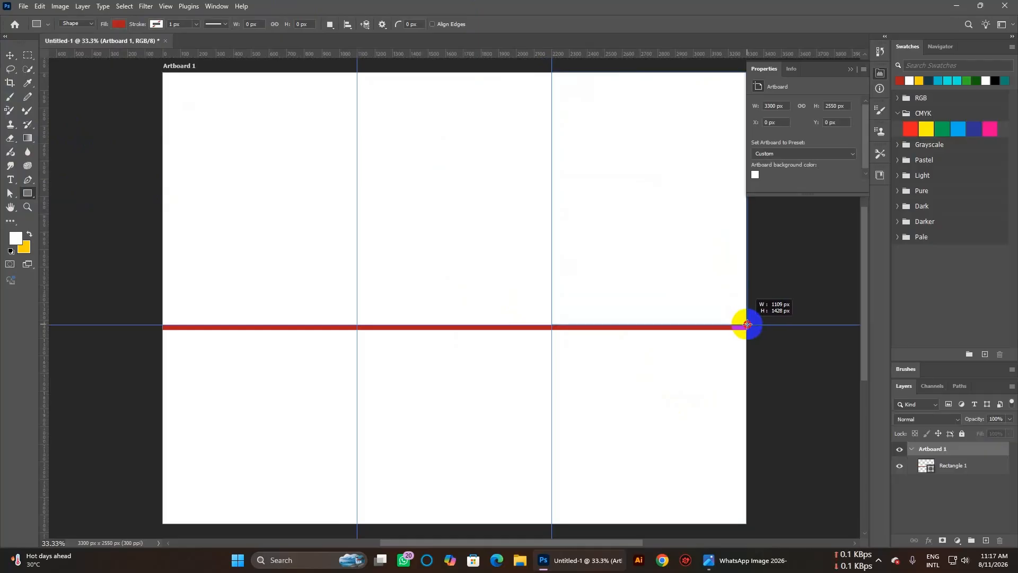
drag(748, 324, 747, 324)
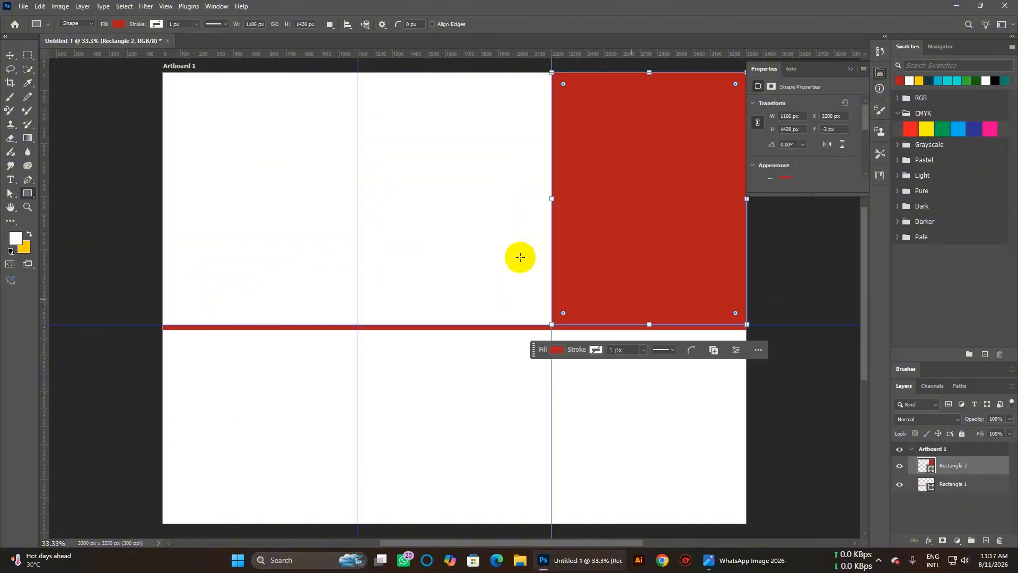
click(120, 24)
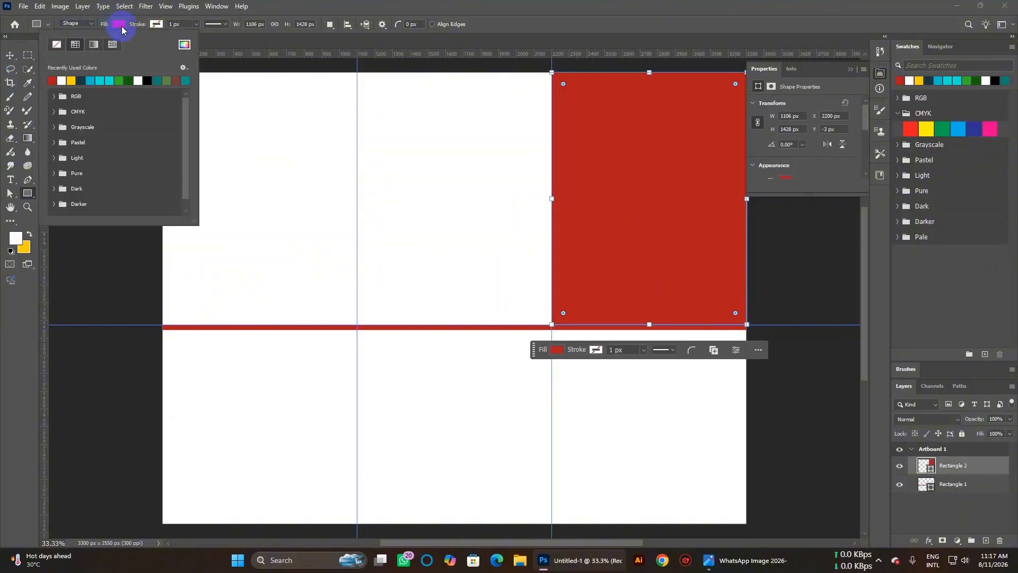
click(101, 80)
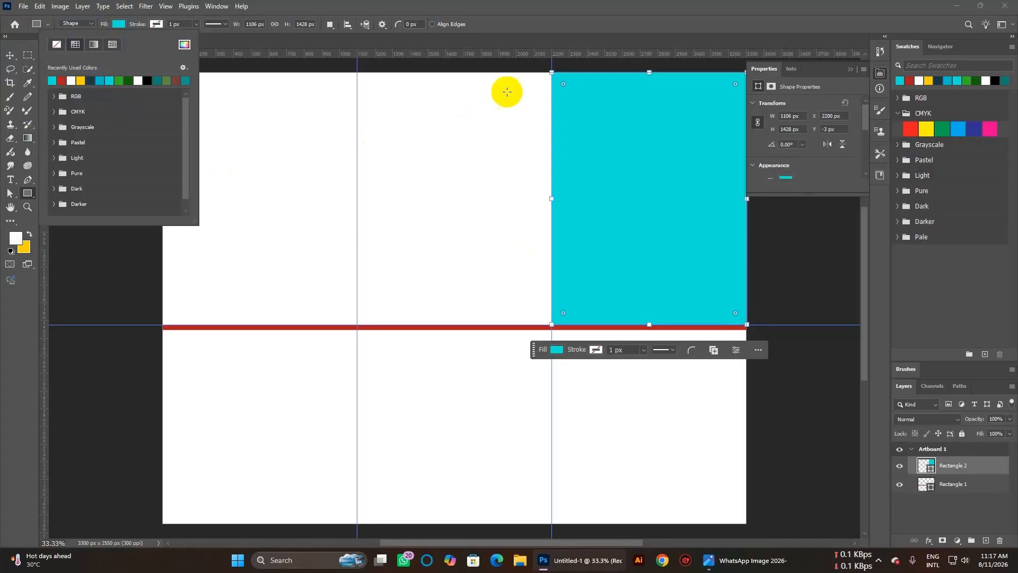
click(562, 21)
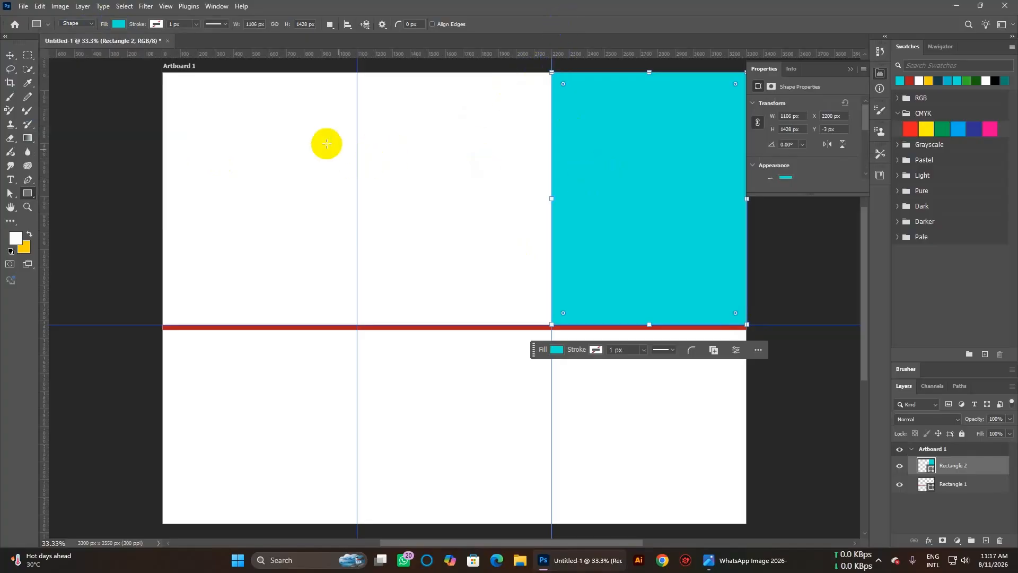
click(10, 55)
click(284, 184)
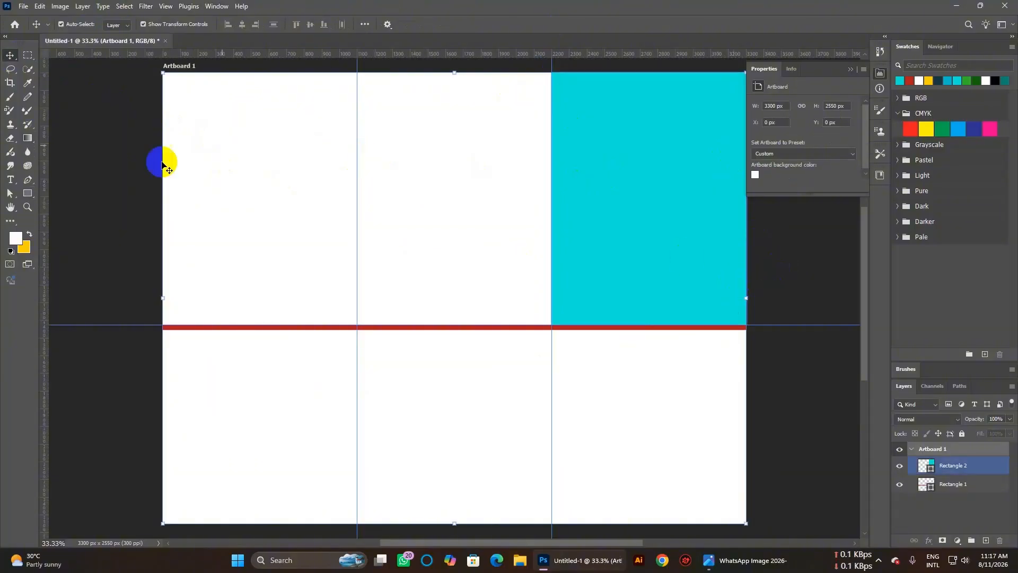
click(29, 197)
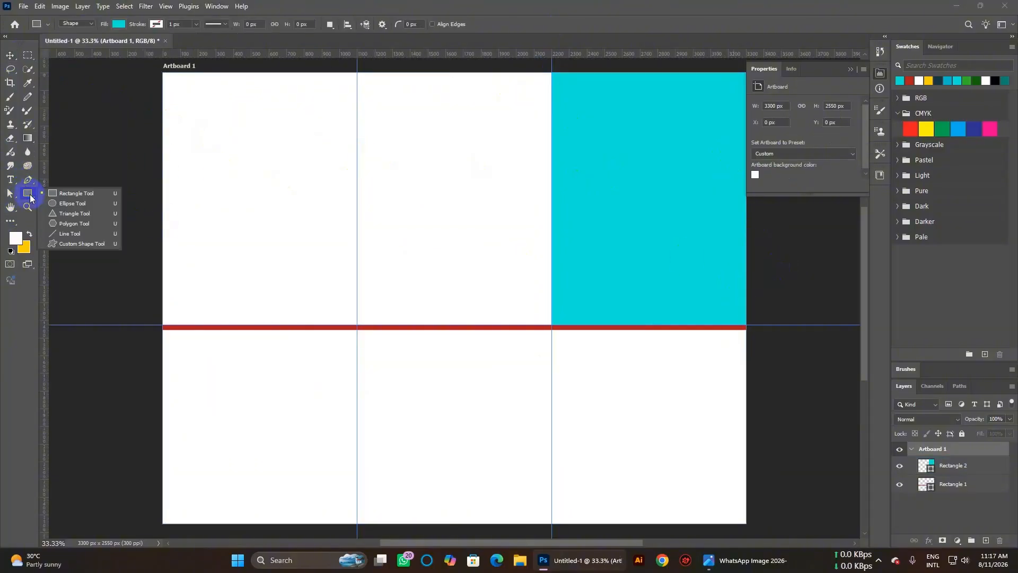
Draw a circle over the red line, enlarge it to about 660 px, and fill it yellow.
click(69, 203)
drag(594, 275, 699, 378)
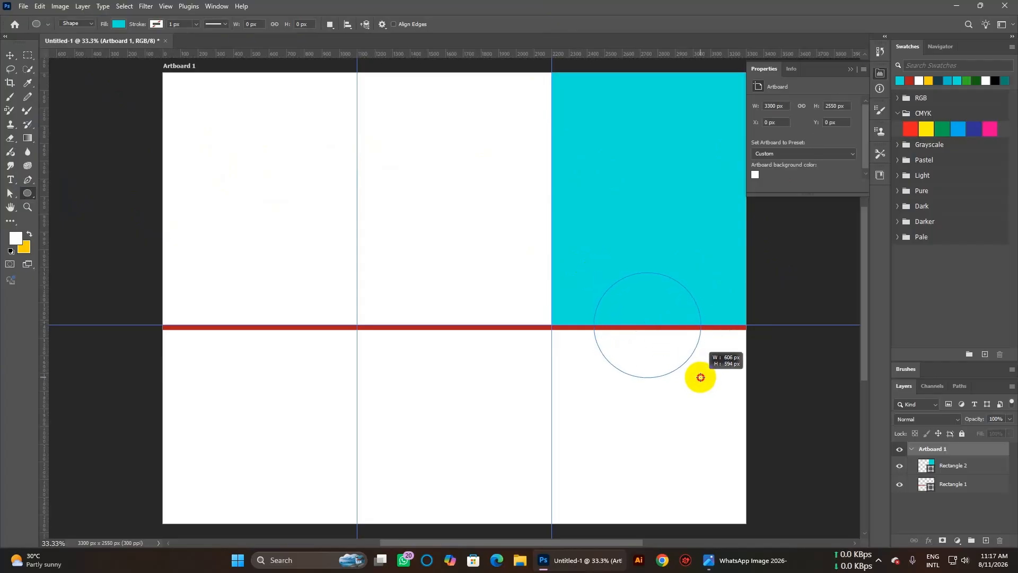
mouse_move(701, 377)
mouse_down()
mouse_move(693, 354)
mouse_move(724, 407)
mouse_up()
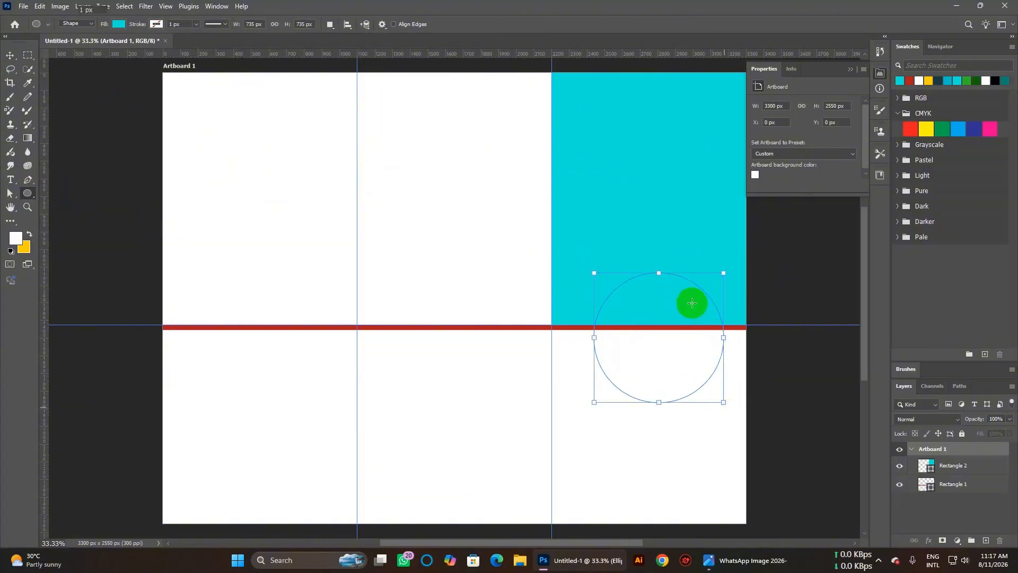
click(119, 25)
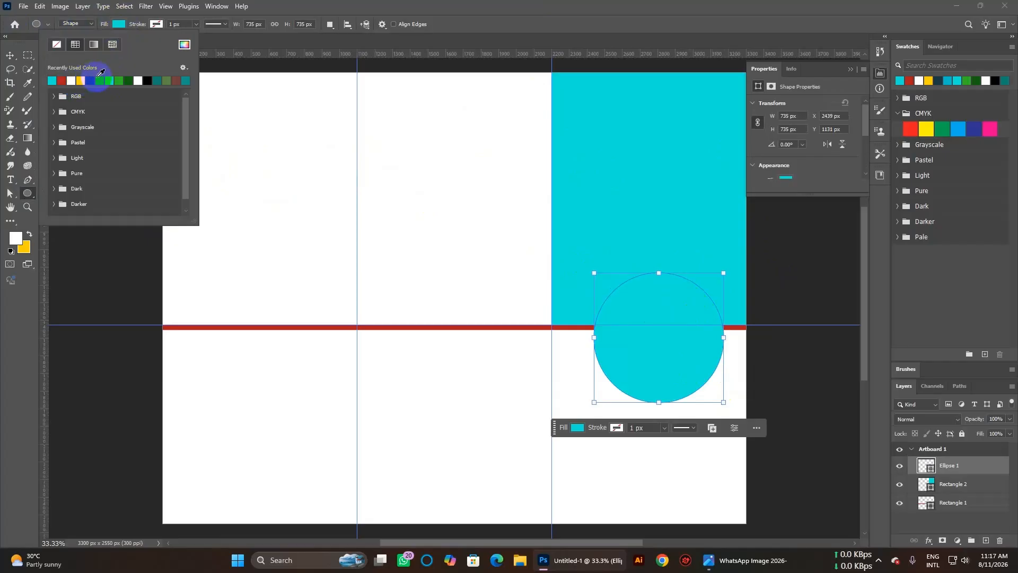
click(83, 81)
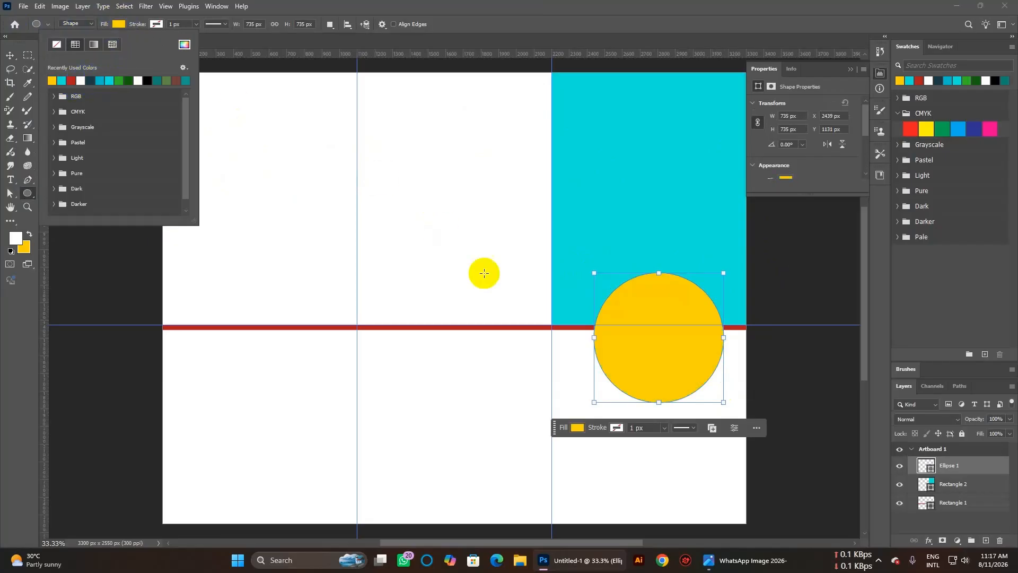
Nudge the yellow circle up and left and shrink it slightly.
click(10, 56)
mouse_move(693, 373)
mouse_down()
mouse_move(677, 356)
mouse_move(688, 361)
mouse_move(688, 352)
mouse_up()
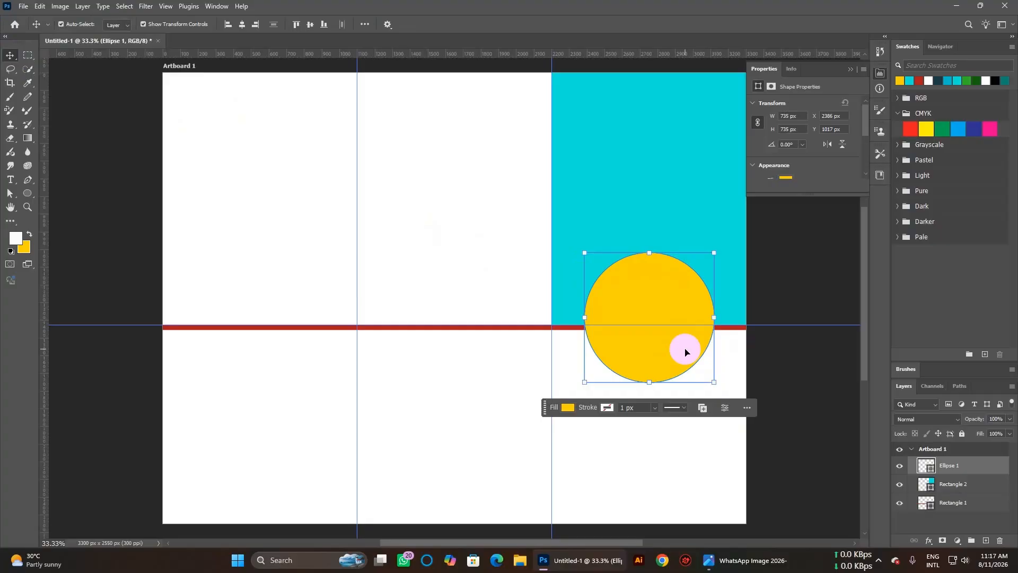
drag(715, 382, 712, 380)
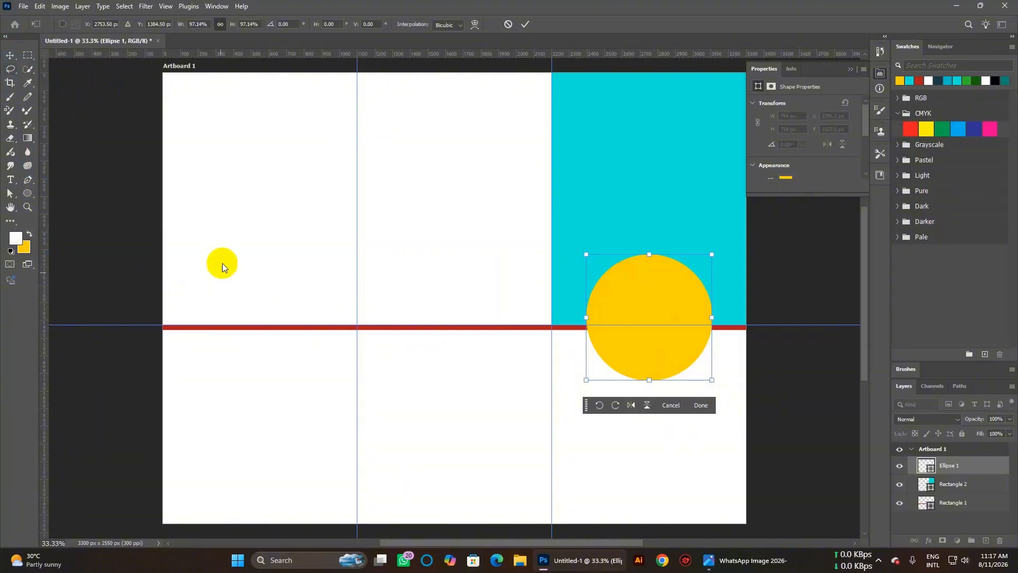
click(422, 427)
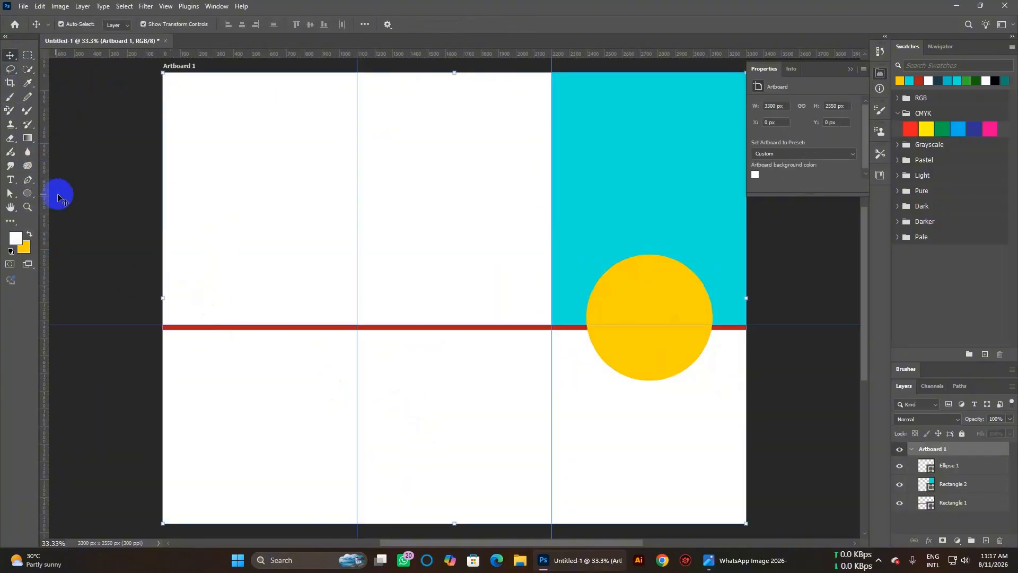
click(27, 193)
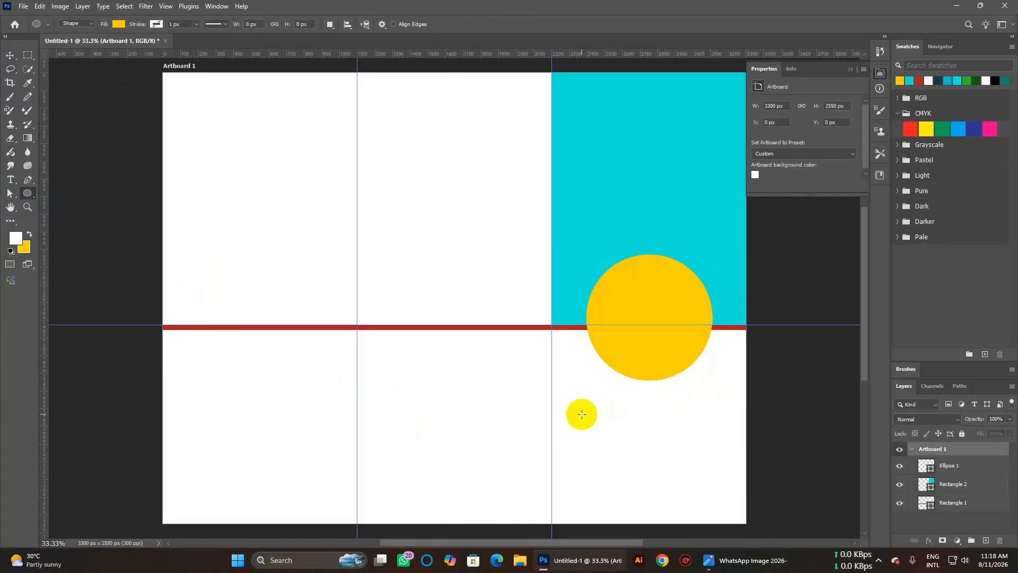
Draw a smaller circle, centre it inside the yellow one, and fill it blue.
drag(606, 288, 694, 376)
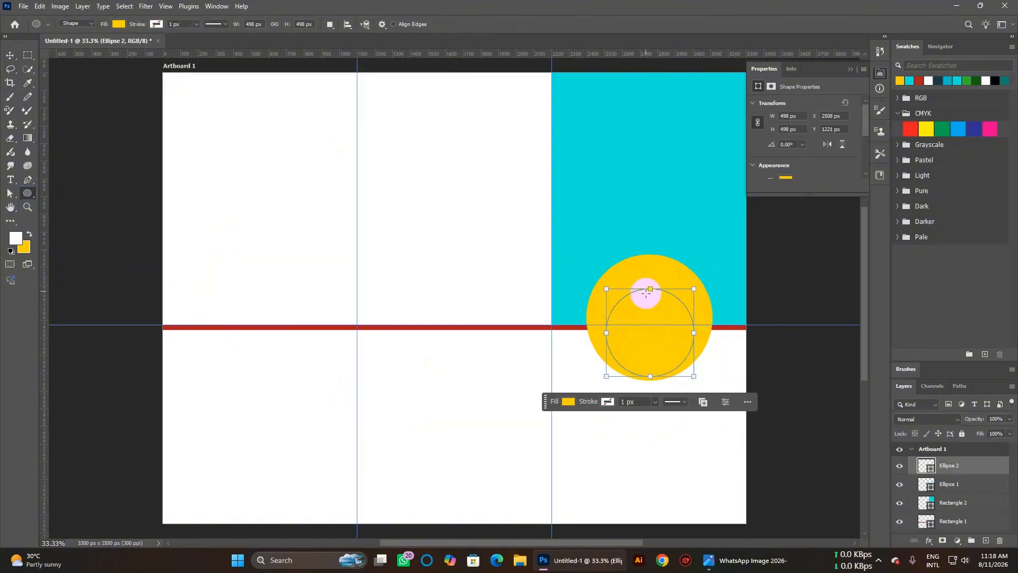
click(10, 55)
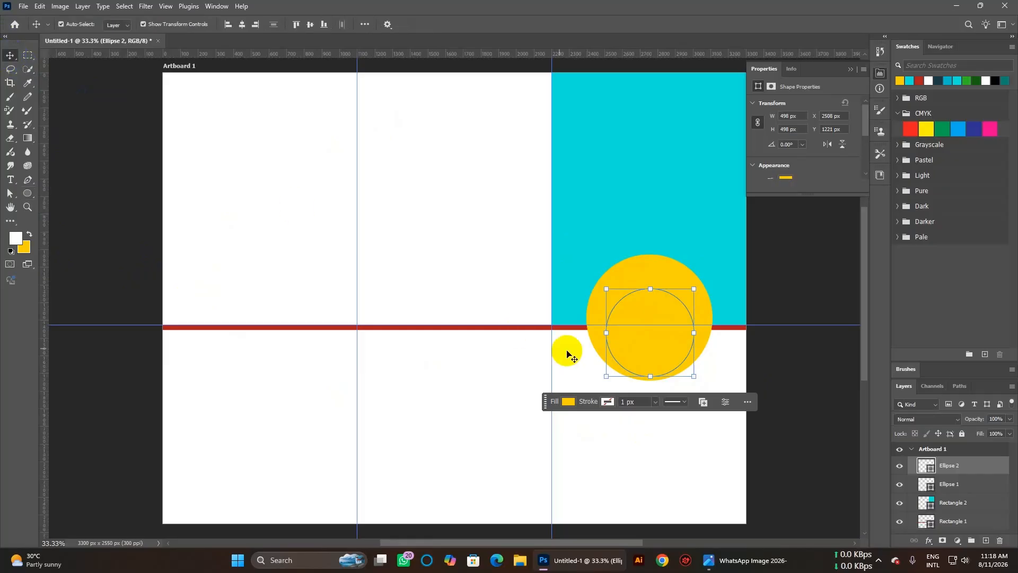
drag(647, 346, 650, 333)
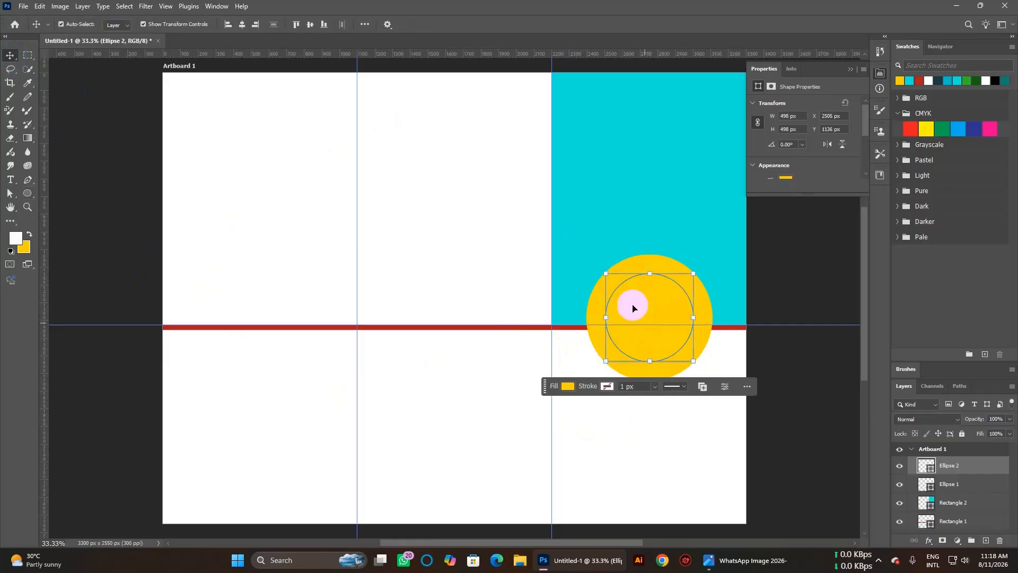
click(29, 193)
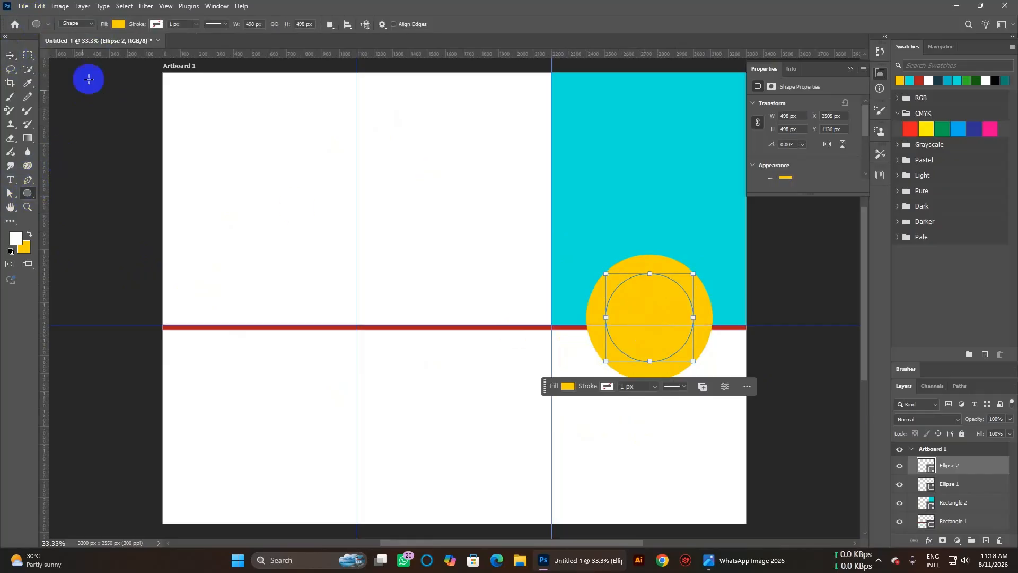
click(118, 24)
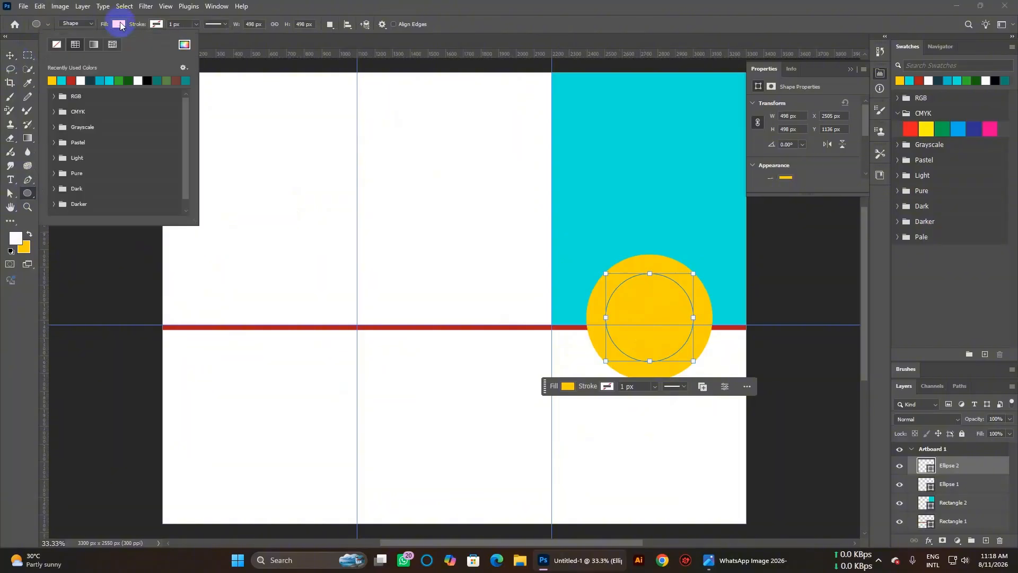
click(101, 77)
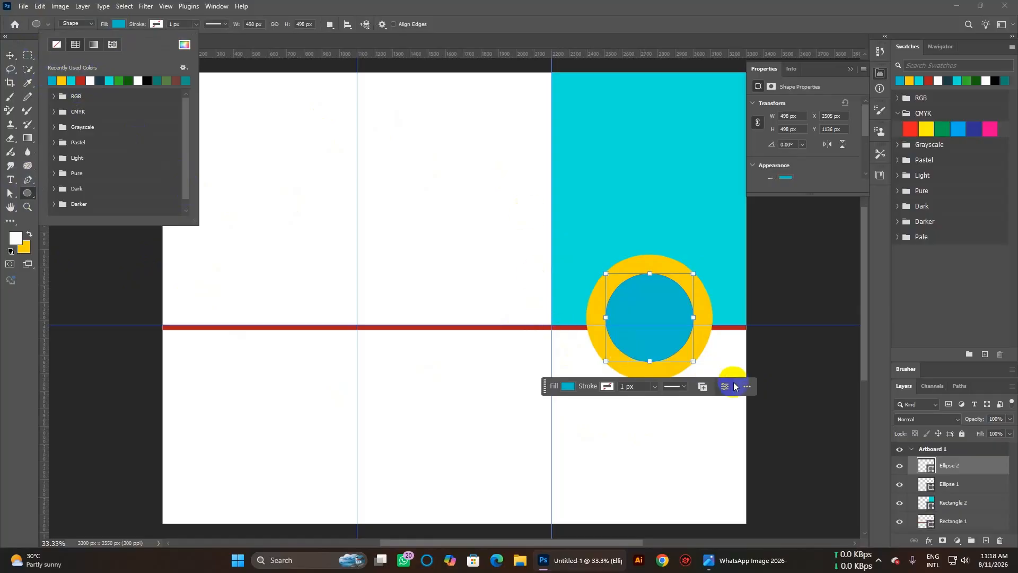
click(254, 58)
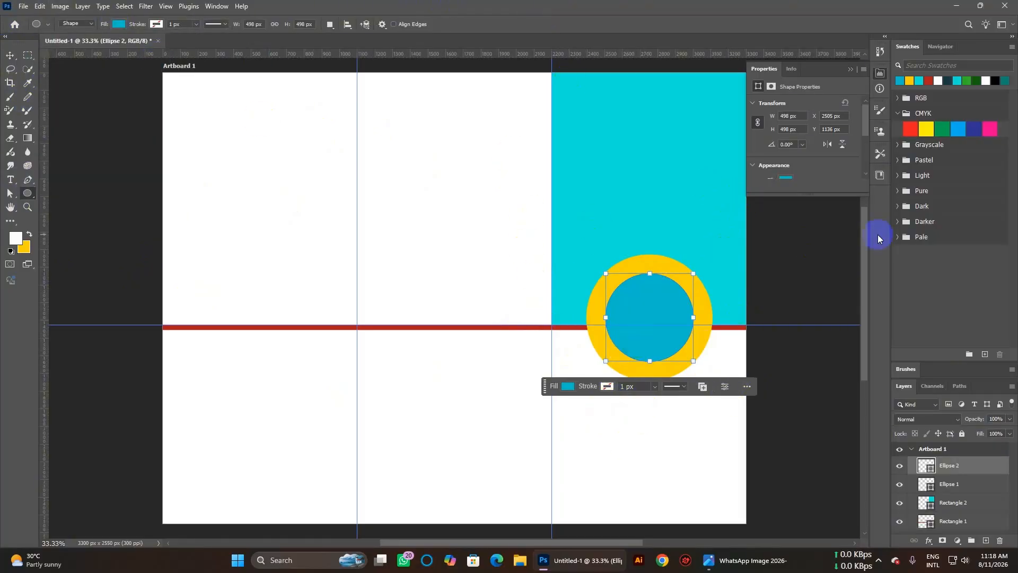
Enlarge the blue circle to 648 px so only a thin yellow ring remains.
drag(693, 274, 706, 262)
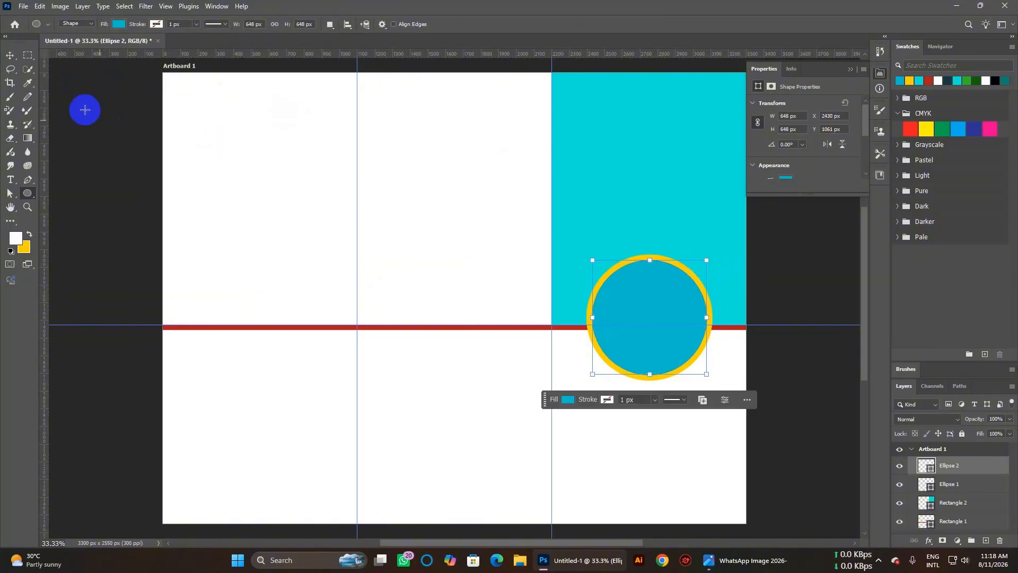
click(9, 55)
click(115, 163)
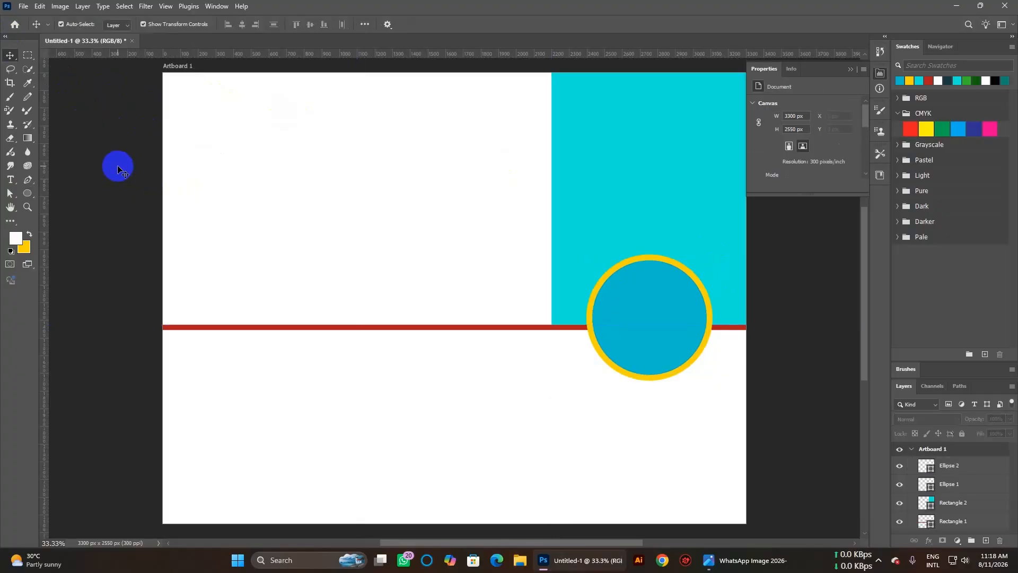
click(627, 348)
click(623, 390)
click(22, 6)
Place webjel-old-man-7111157.jpg from Downloads as an embedded image.
click(62, 207)
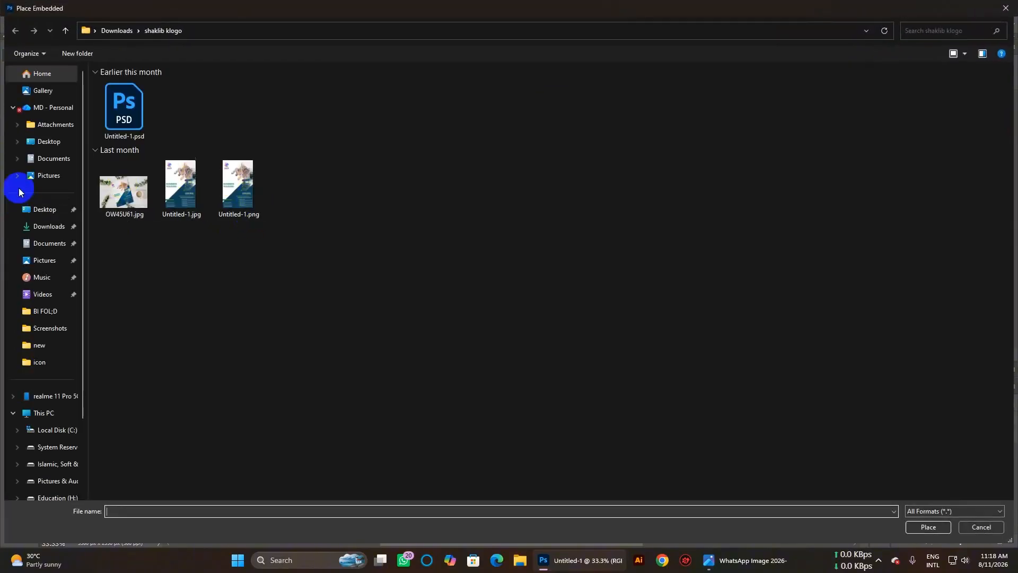
click(42, 226)
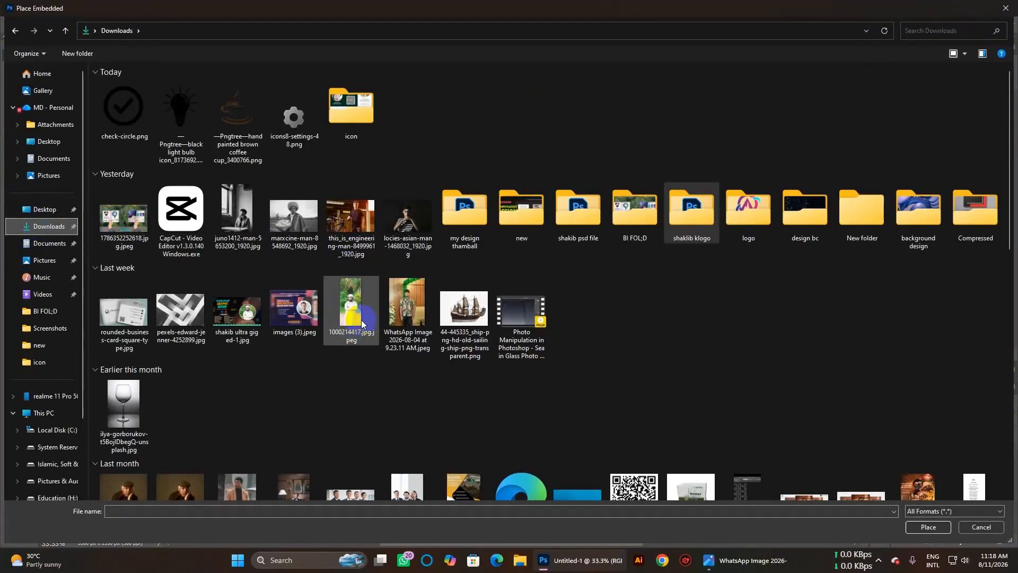
scroll(361, 321, down, 4)
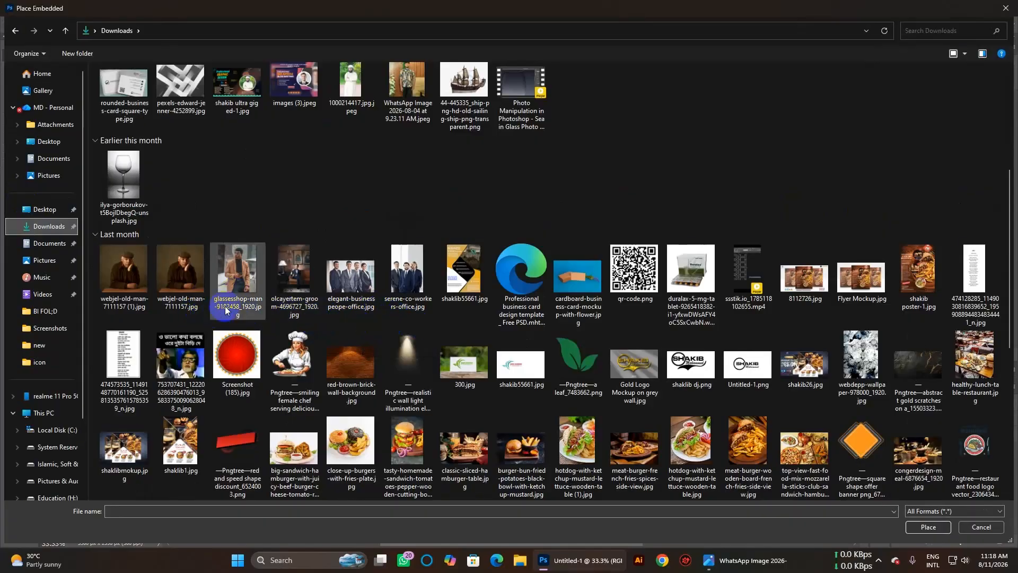
double_click(182, 275)
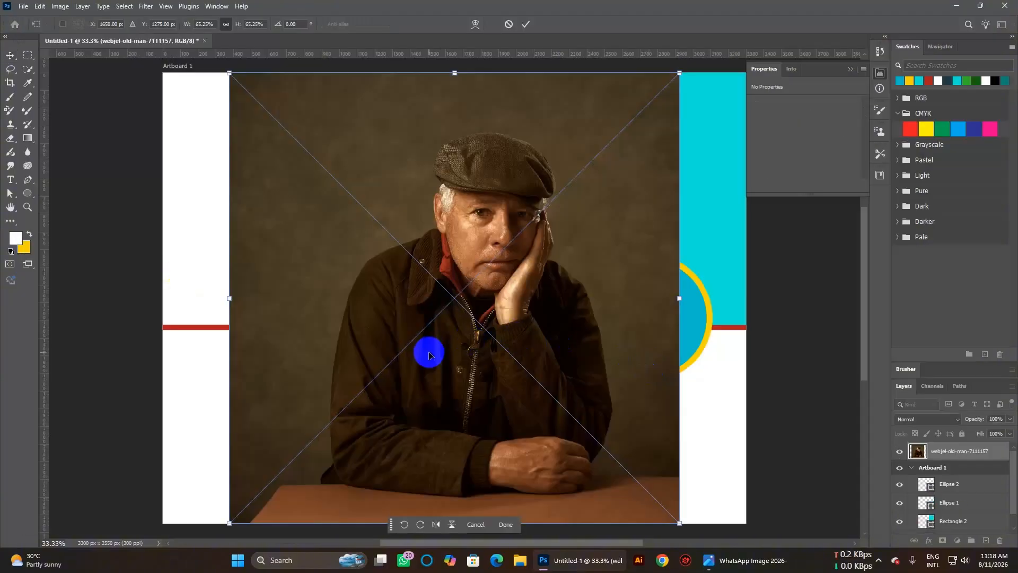
Scale the photo to about 17.73% and position it over the circles.
drag(429, 352, 473, 370)
drag(573, 401, 565, 370)
drag(714, 517, 387, 143)
drag(315, 101, 642, 293)
drag(701, 371, 715, 376)
drag(675, 341, 669, 336)
Commit the photo's placement and clip it into the blue circle shape.
click(931, 467)
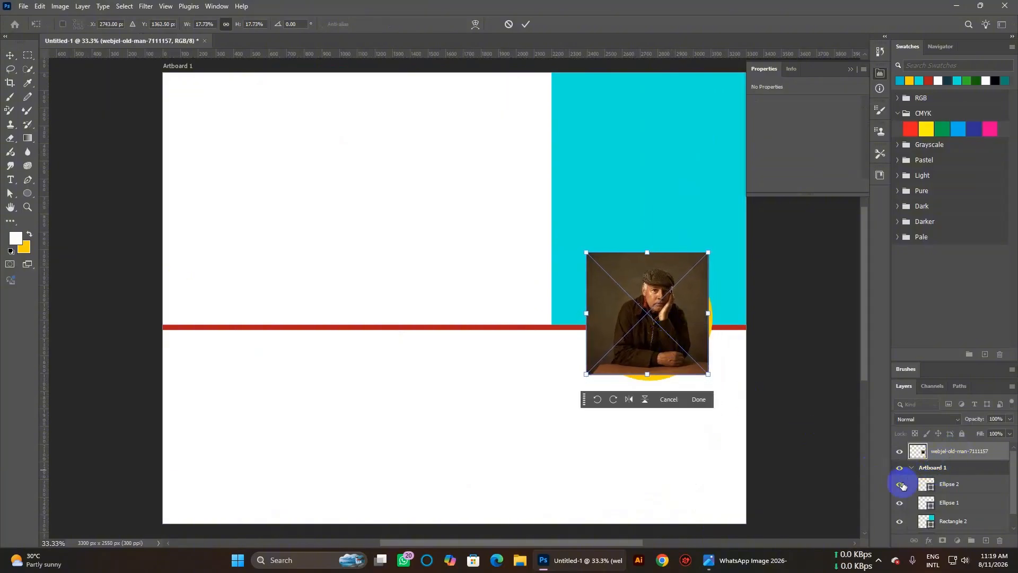
key(Return)
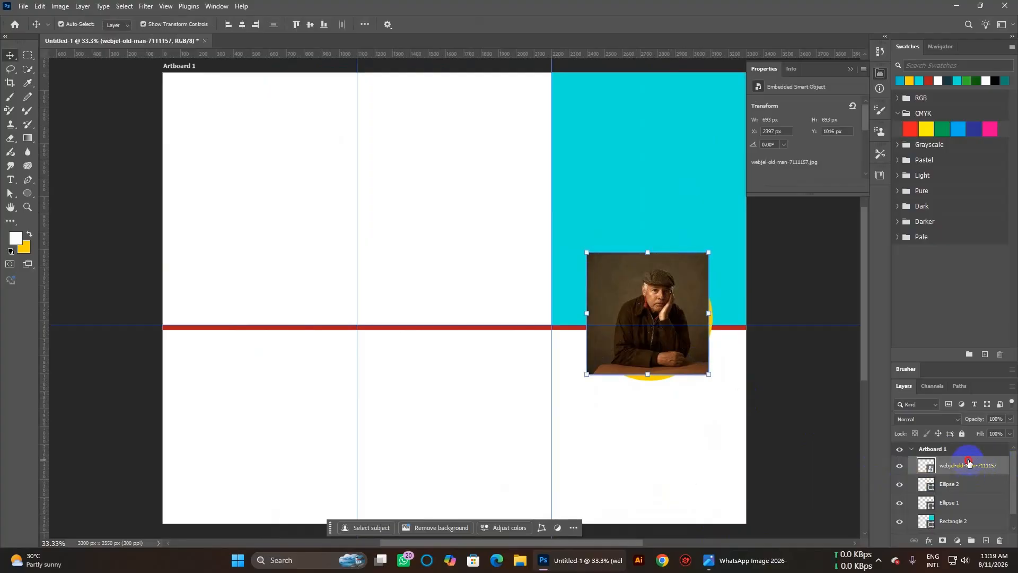
right_click(968, 468)
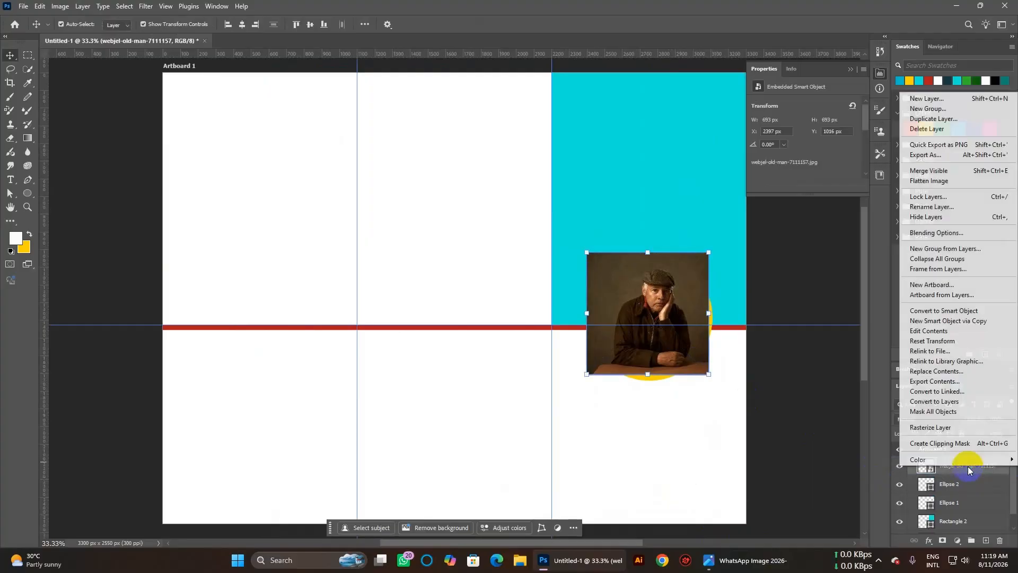
click(962, 443)
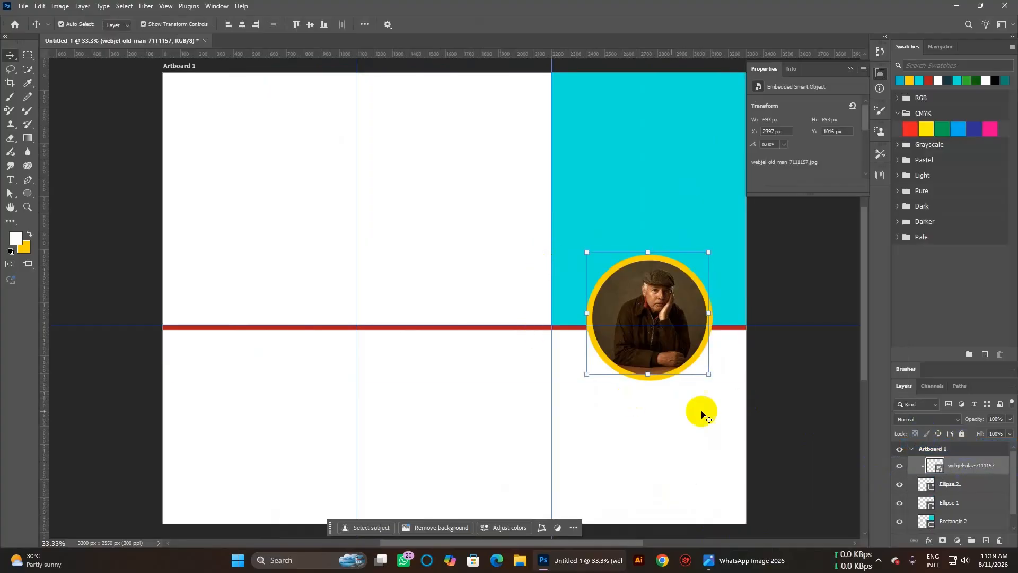
Hide the guides and select the whole artboard to preview the design.
key(ctrl+;)
click(797, 422)
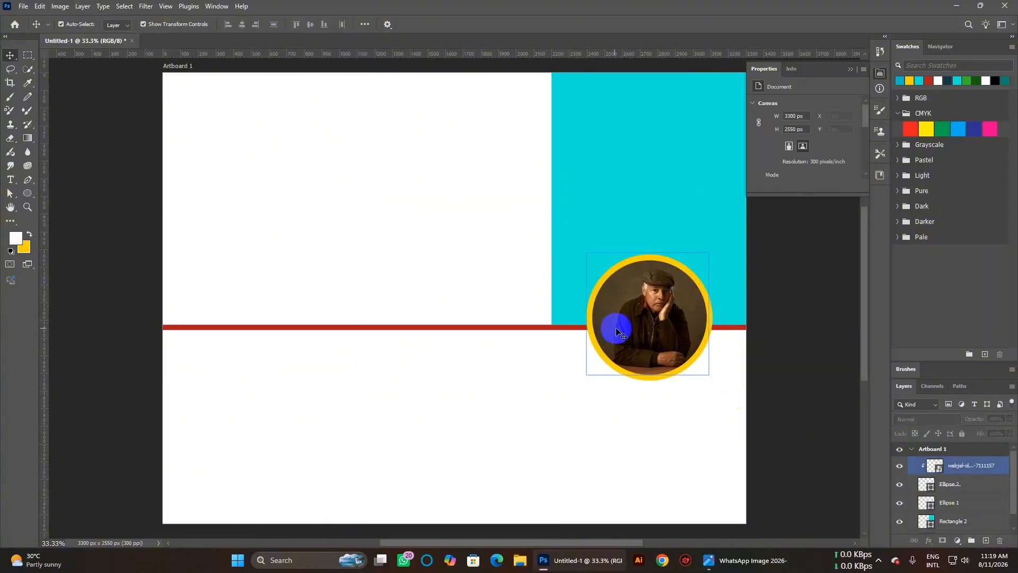
click(689, 422)
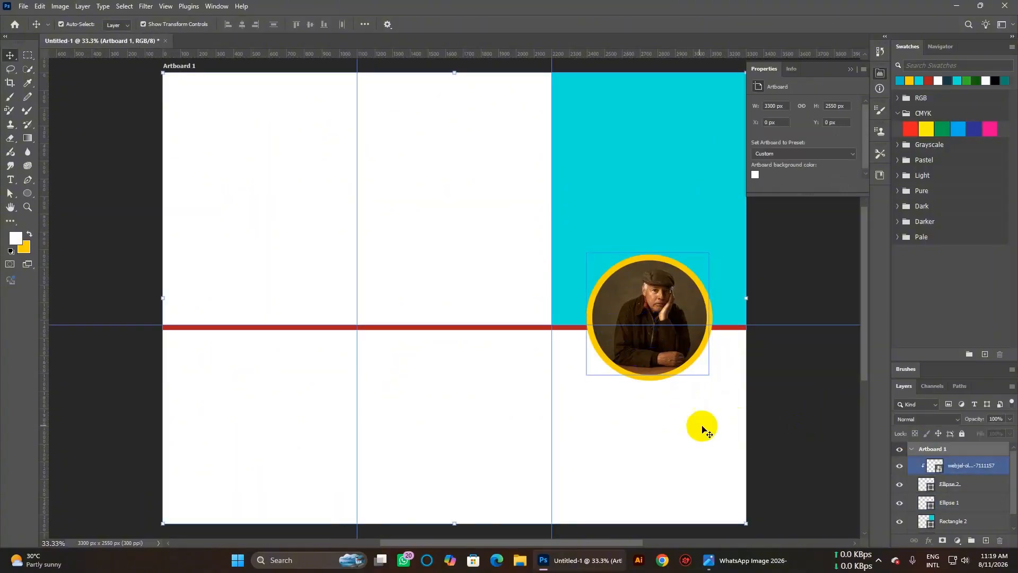
click(814, 448)
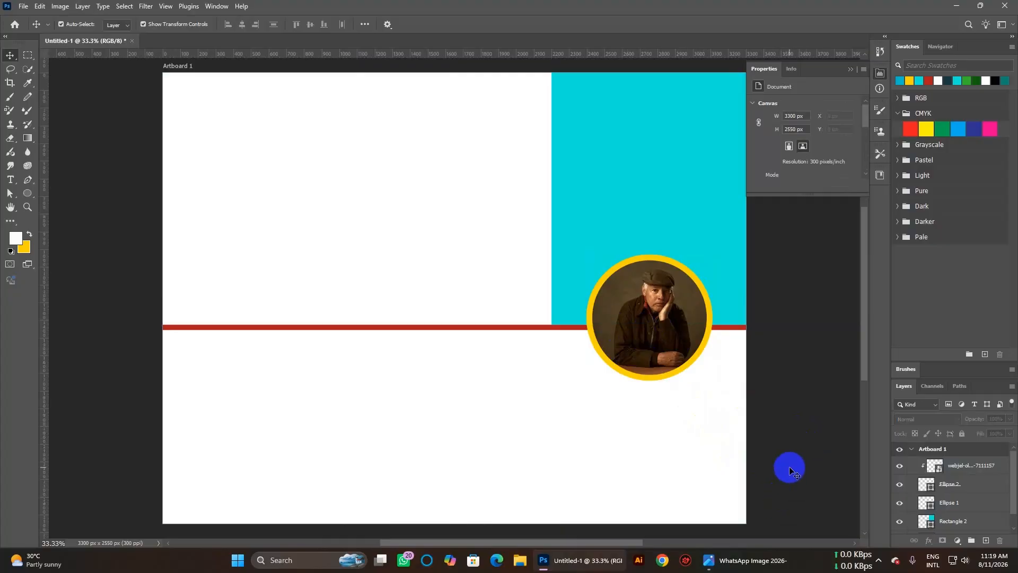
click(669, 444)
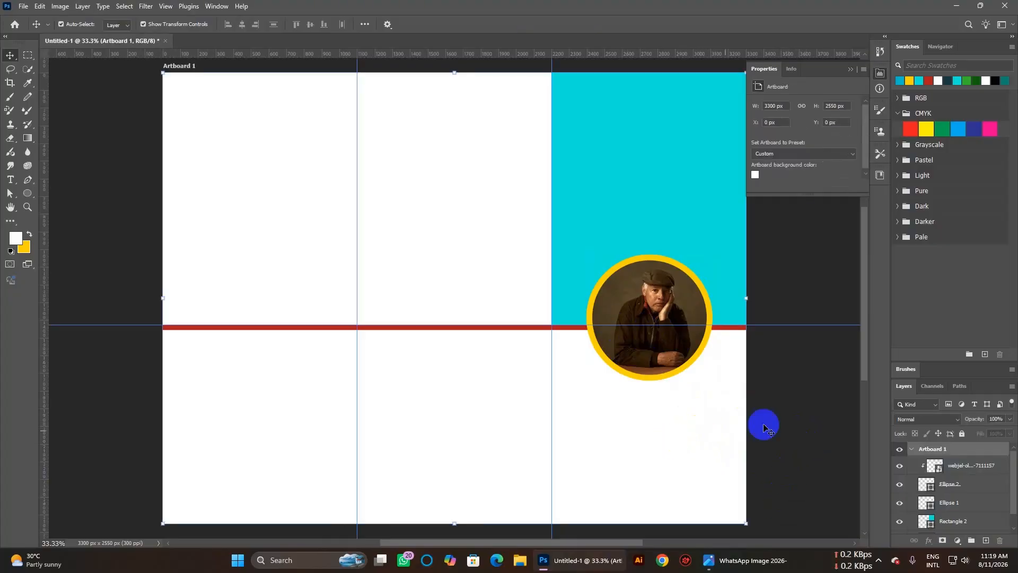
click(26, 199)
click(72, 195)
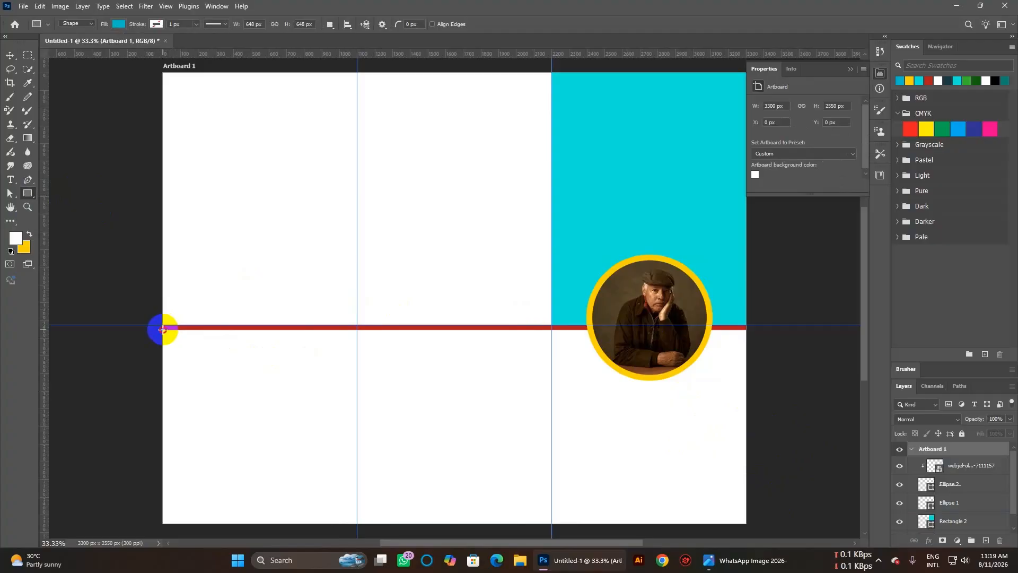
Draw Rectangle 3 below the red bar across both left panels and fill it brownish red.
drag(163, 329, 553, 524)
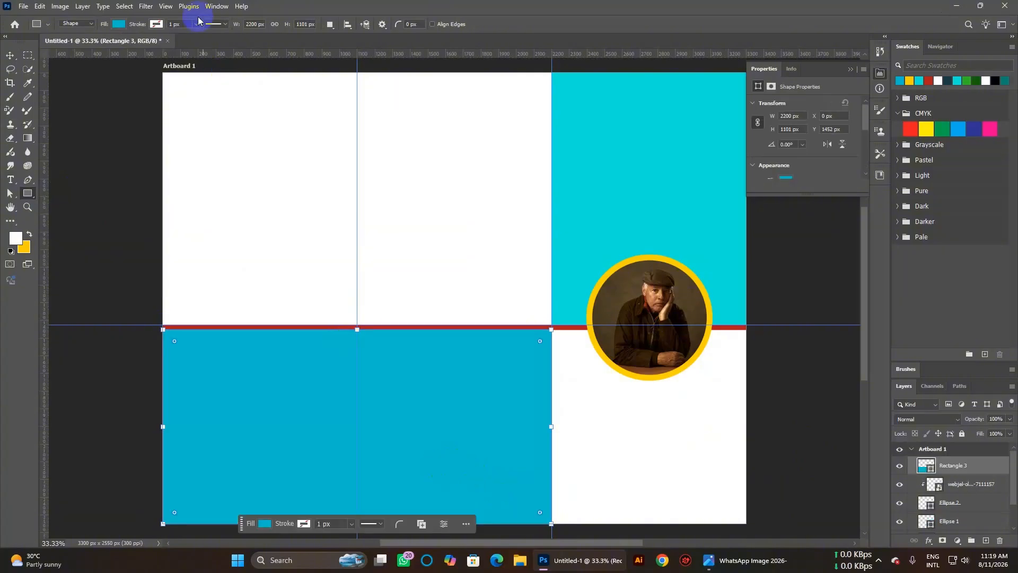
click(118, 24)
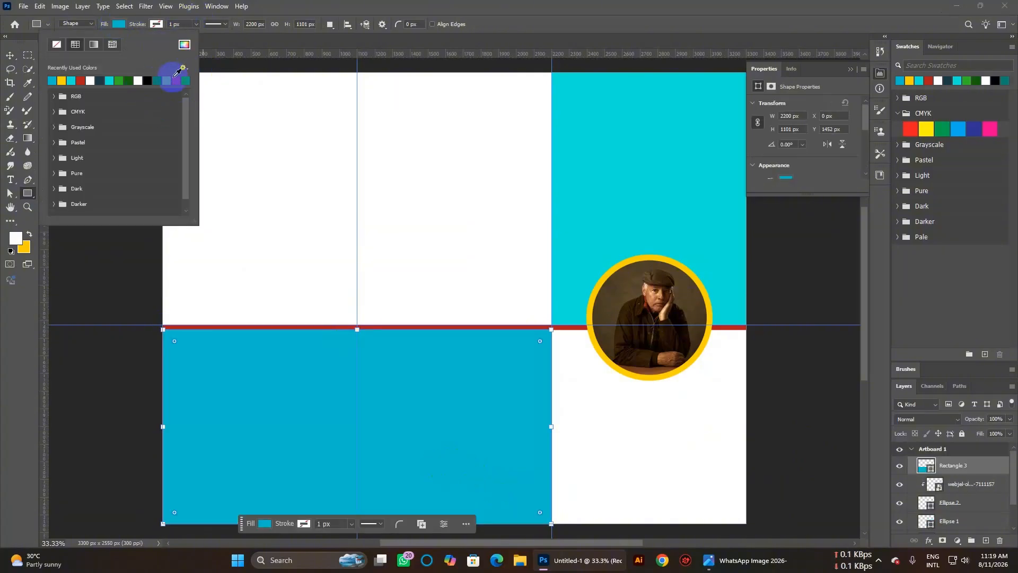
click(173, 78)
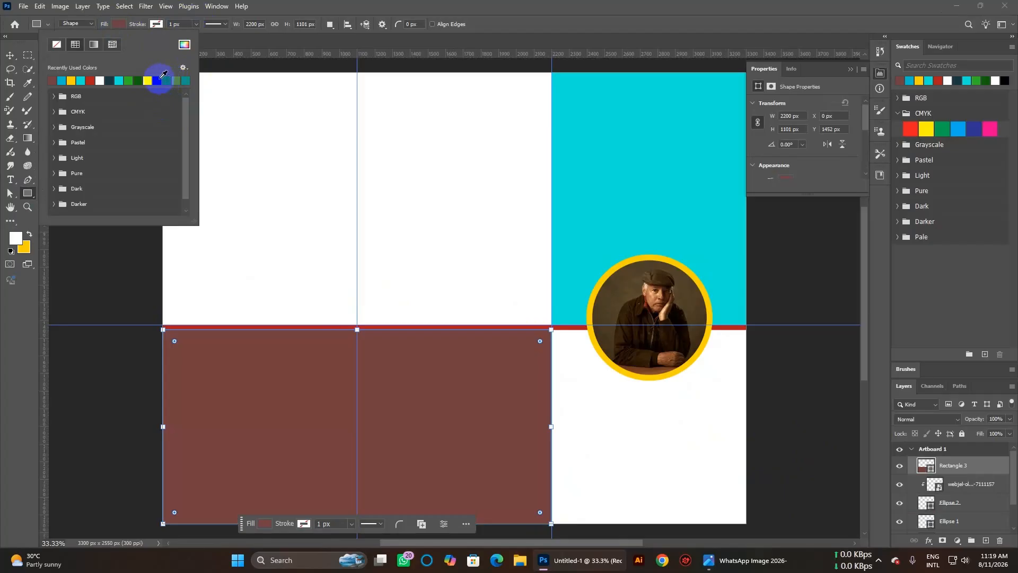
click(162, 75)
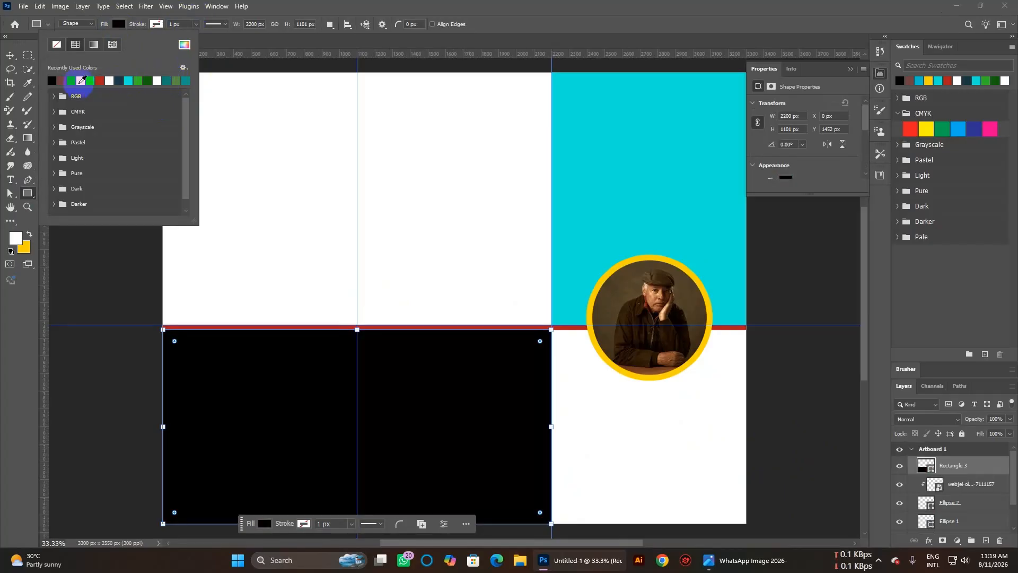
click(65, 78)
click(10, 55)
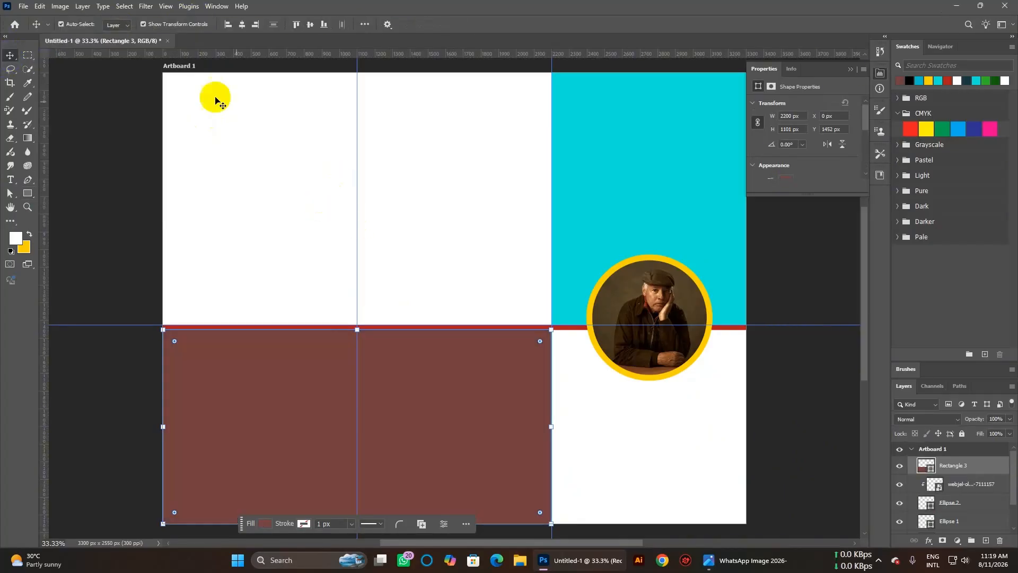
click(355, 185)
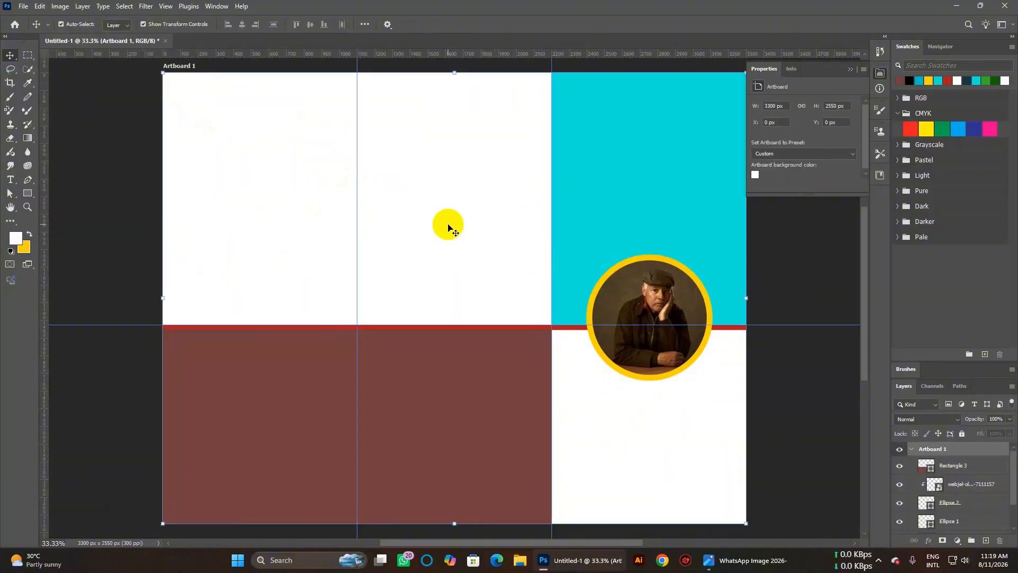
scroll(448, 228, down, 2)
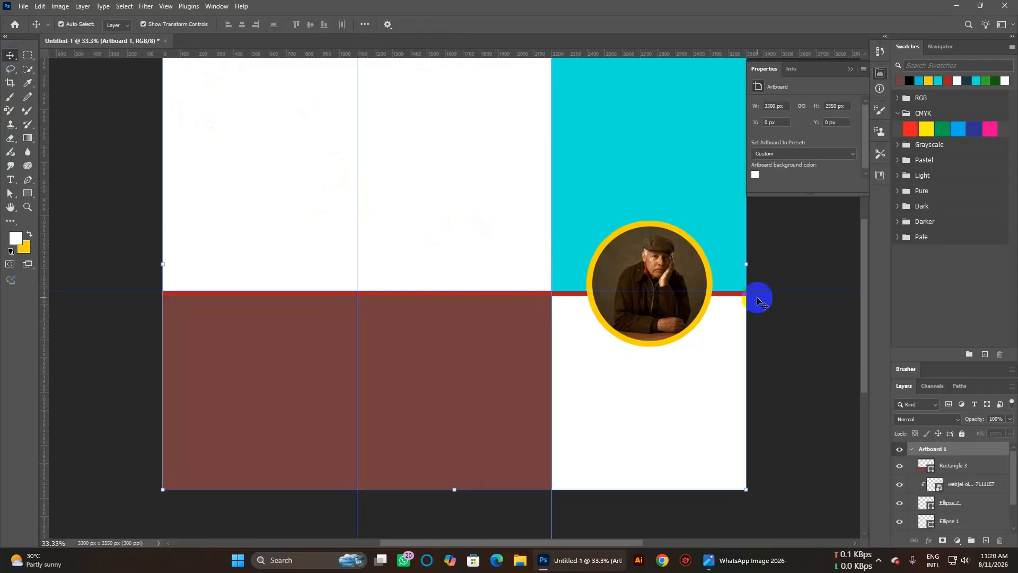
Draw a circle on the red bar in the left panel and fill it yellow.
click(24, 190)
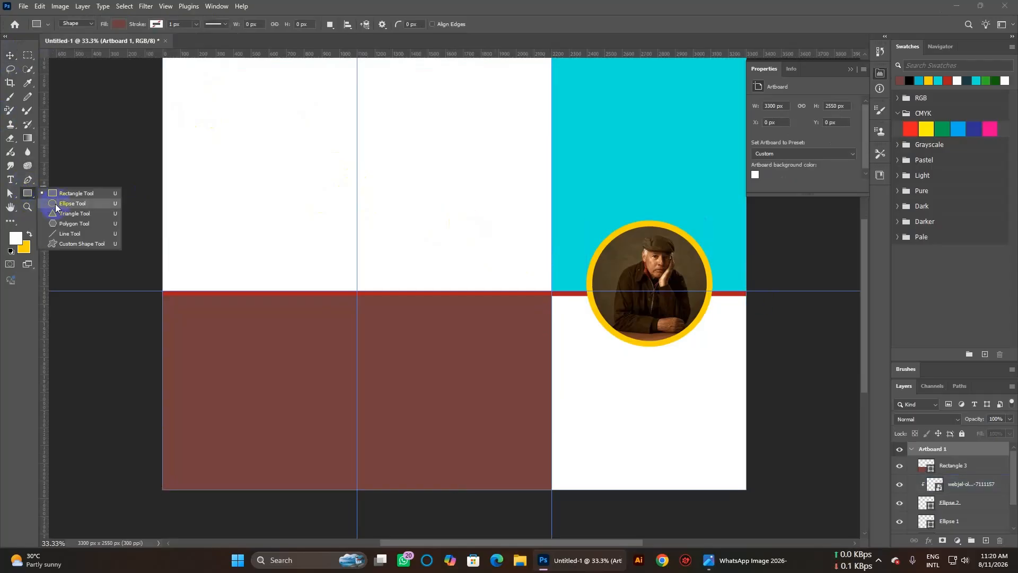
click(55, 204)
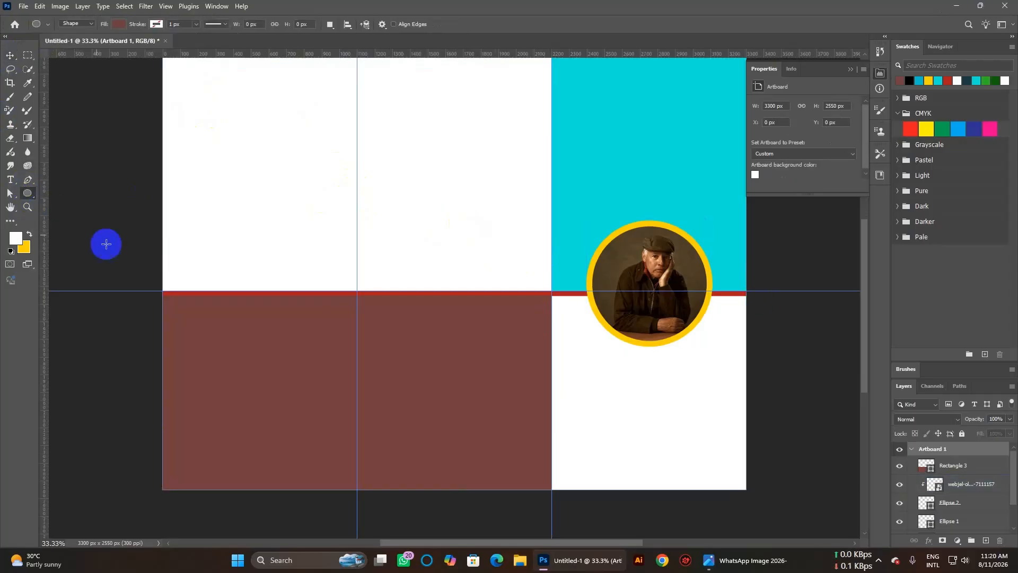
click(211, 269)
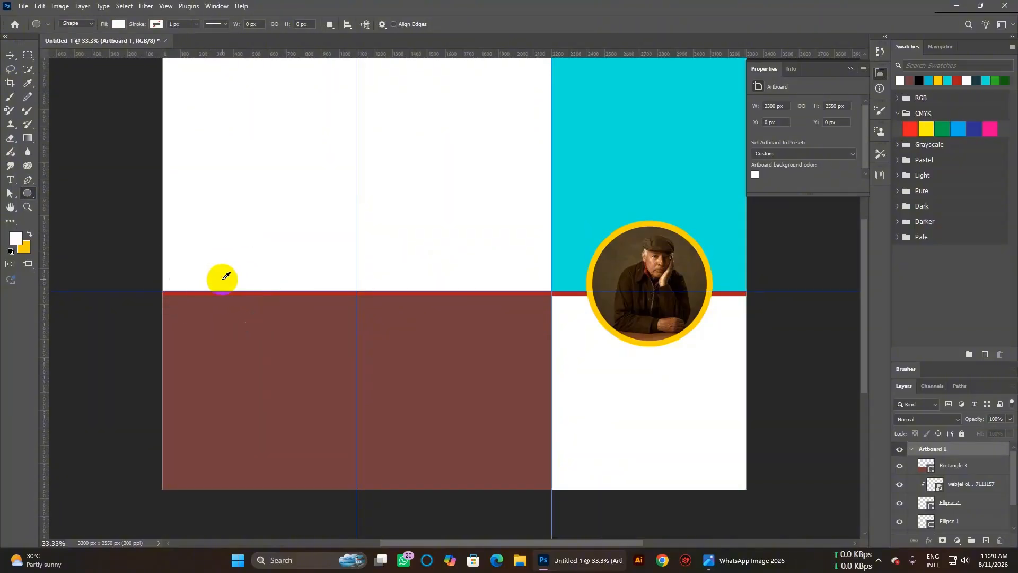
drag(220, 270, 319, 338)
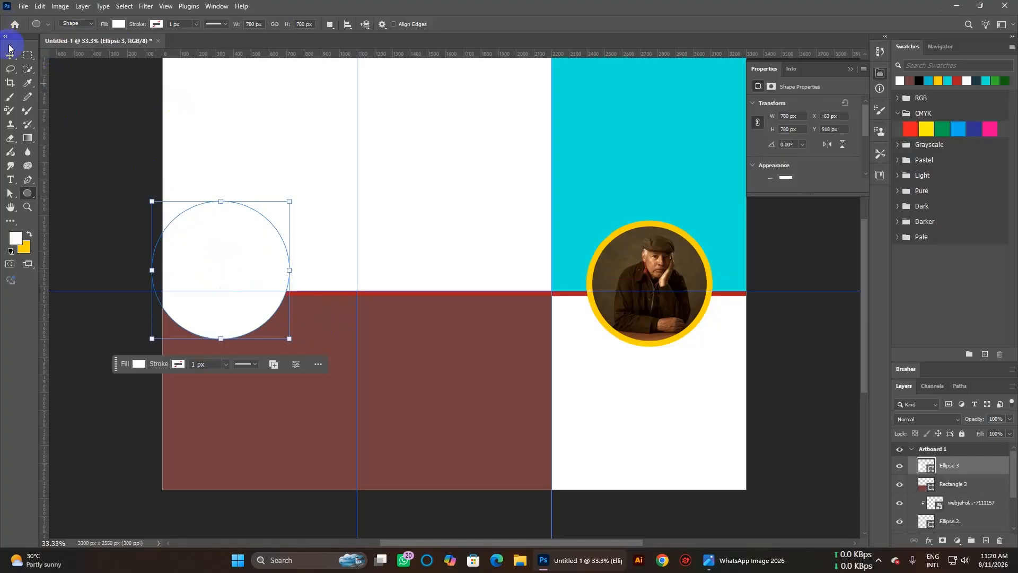
click(115, 24)
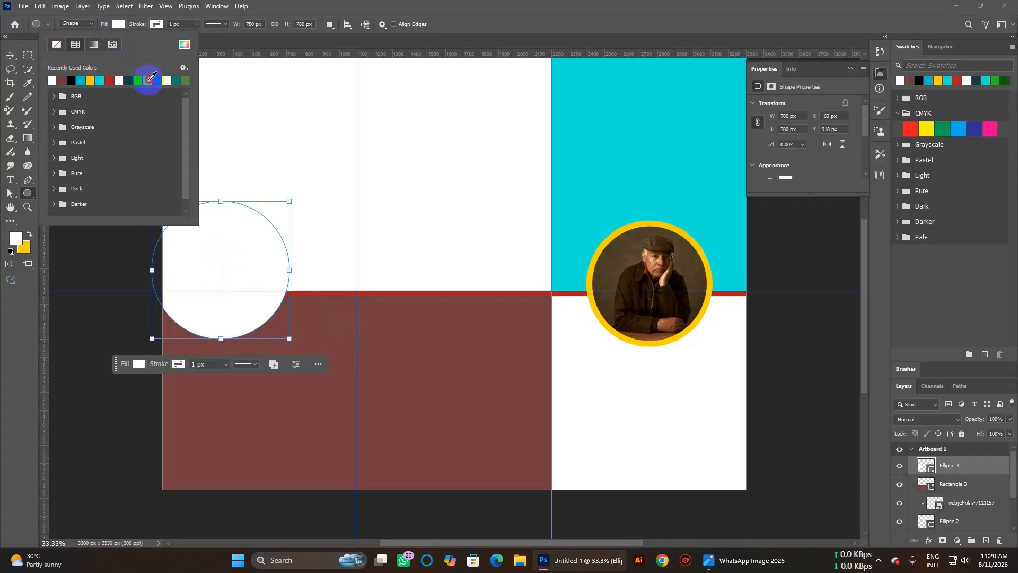
click(149, 80)
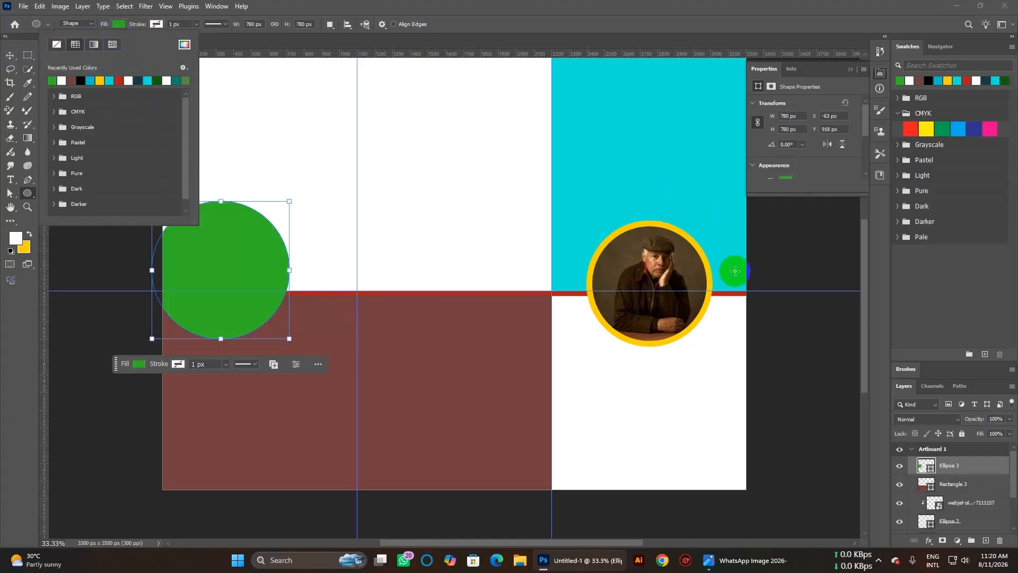
click(664, 222)
click(660, 221)
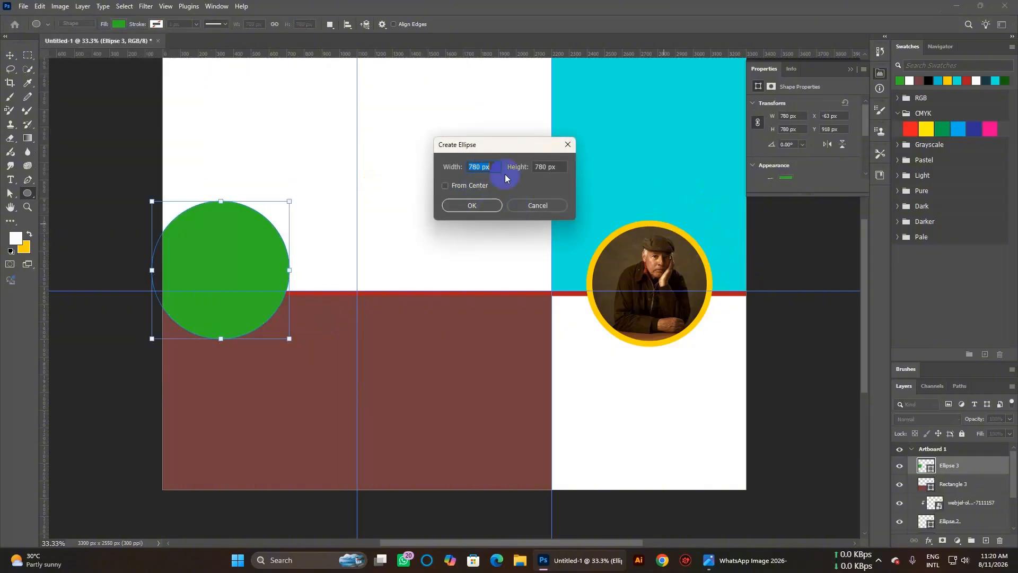
click(531, 201)
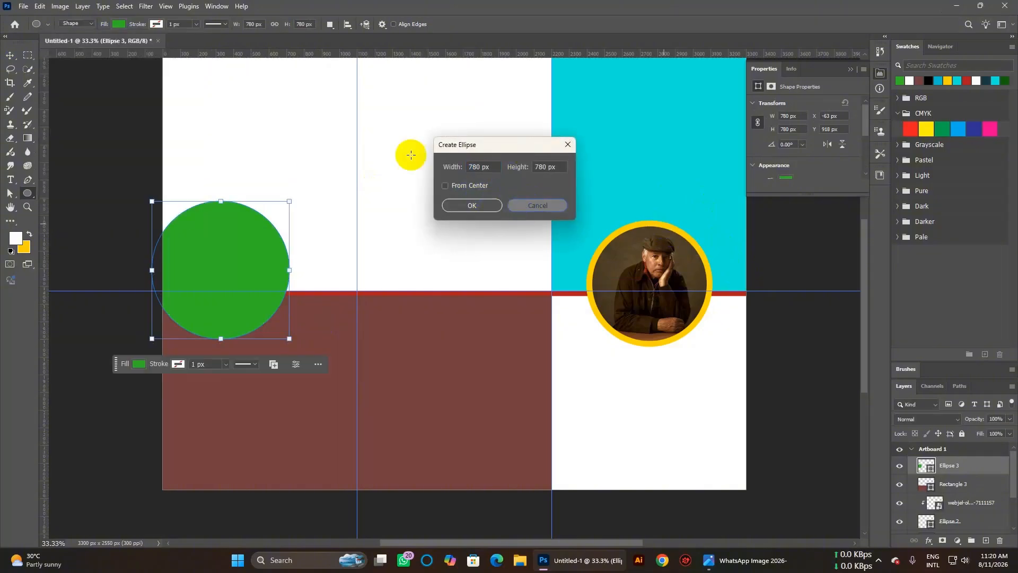
click(115, 24)
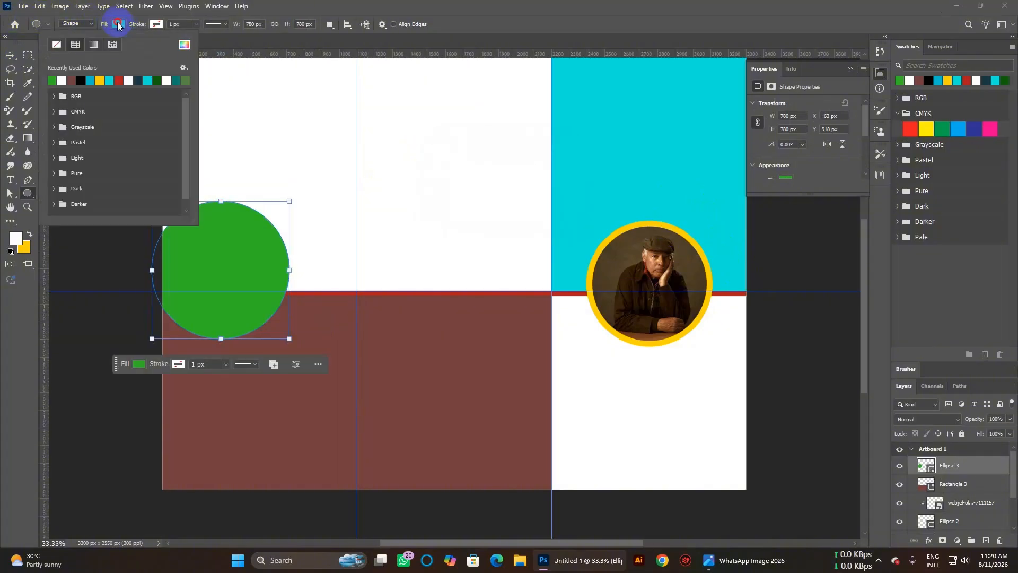
click(108, 69)
click(405, 5)
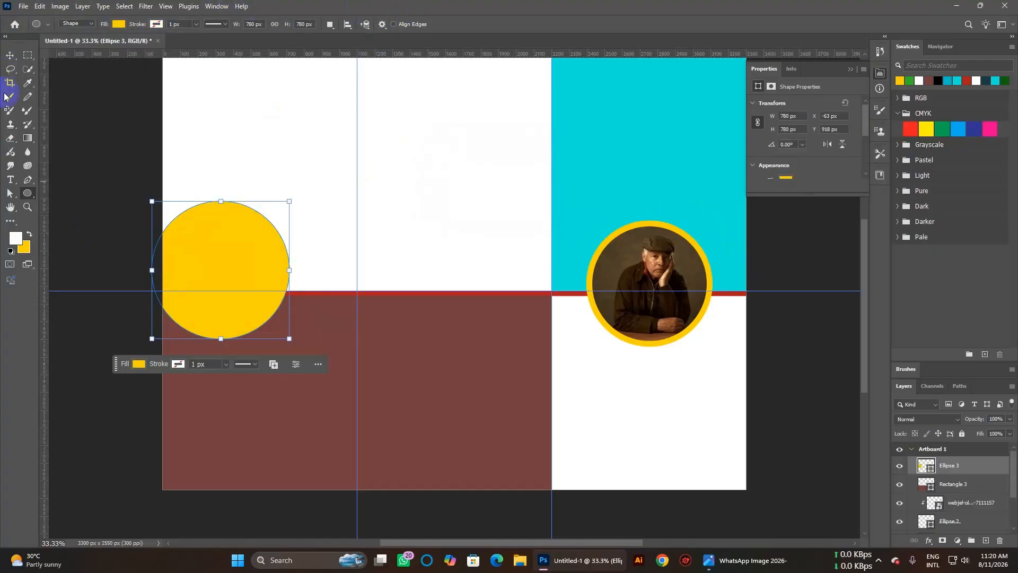
Move the yellow circle right and resize it to about 690 px.
click(10, 55)
mouse_move(228, 268)
mouse_down()
mouse_move(259, 256)
mouse_move(259, 279)
mouse_up()
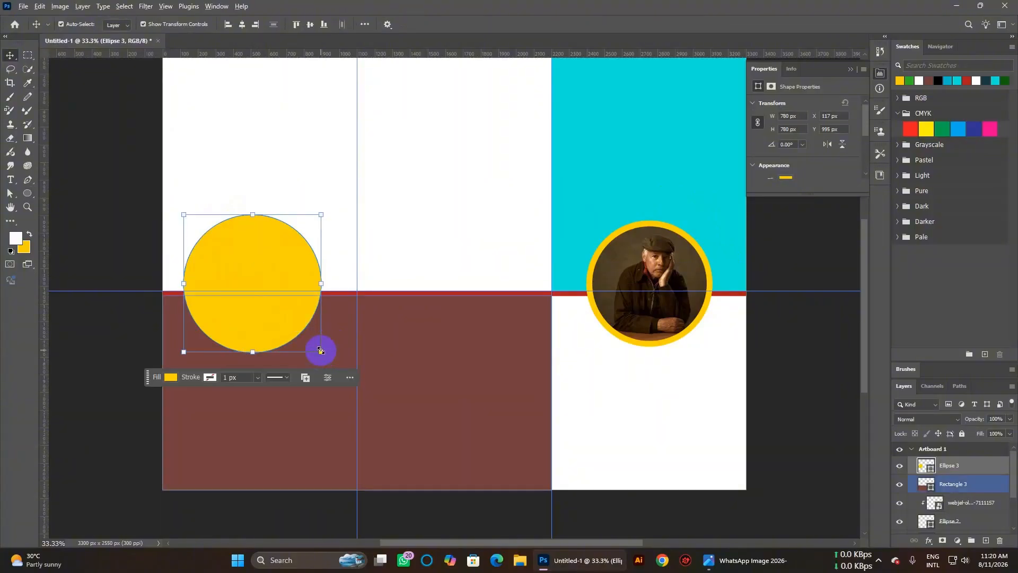
drag(321, 350, 311, 342)
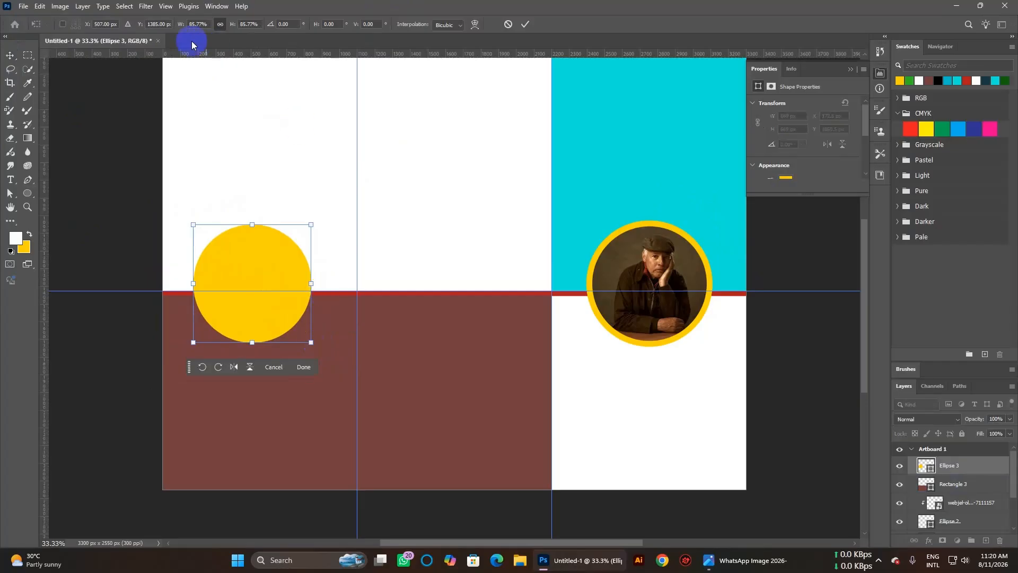
click(13, 56)
click(252, 158)
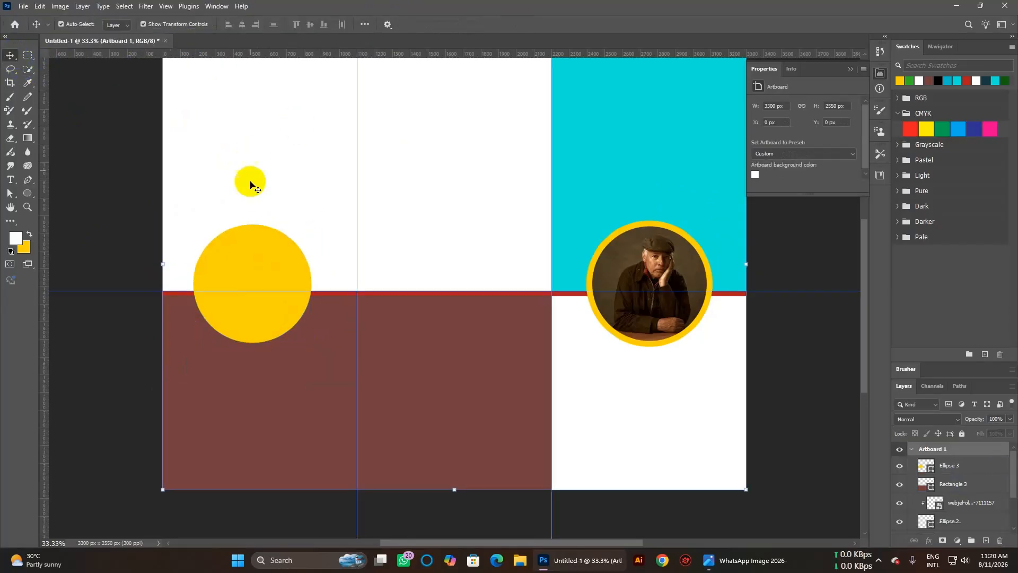
click(271, 298)
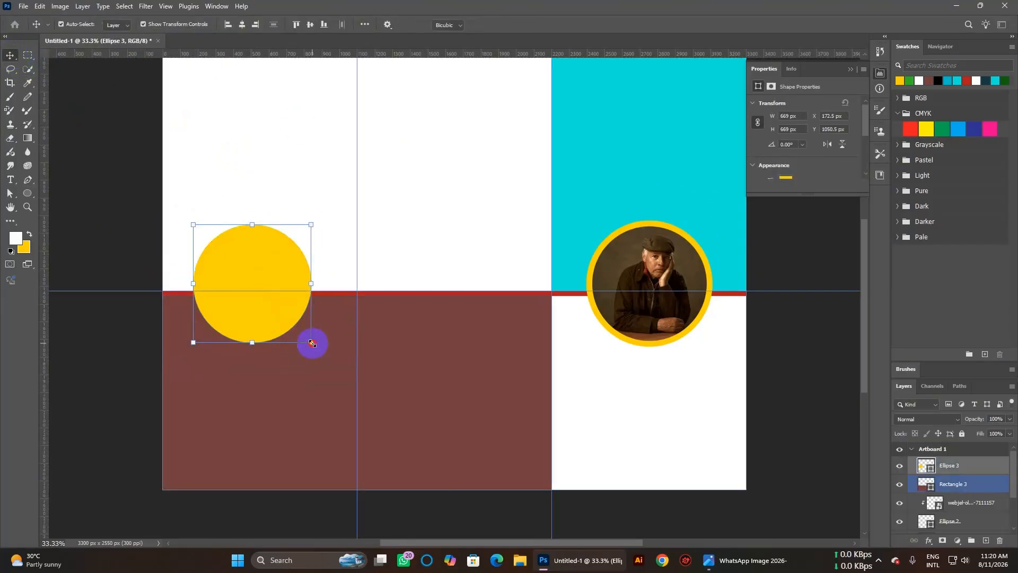
drag(310, 343, 315, 345)
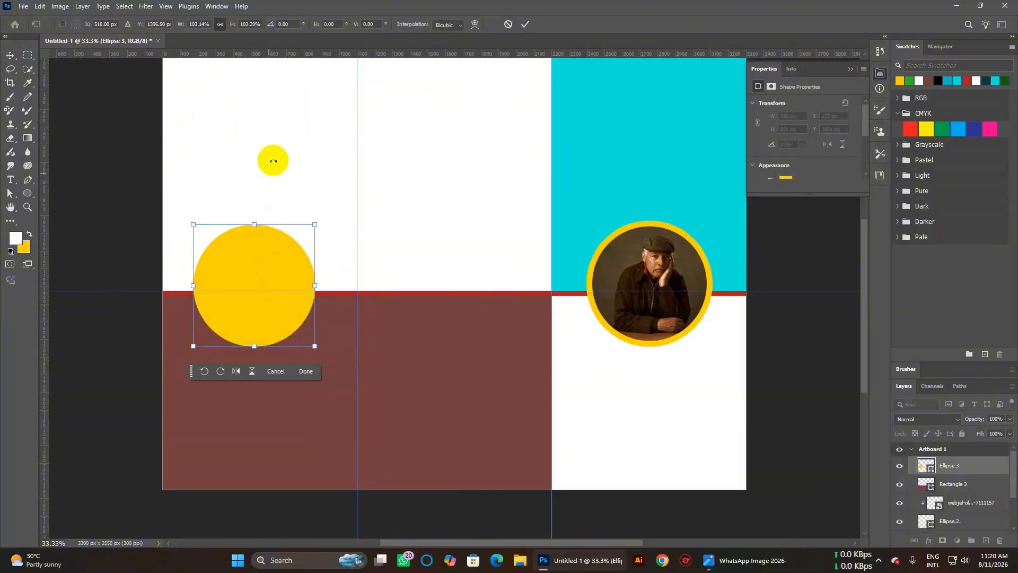
click(9, 56)
click(292, 185)
click(263, 275)
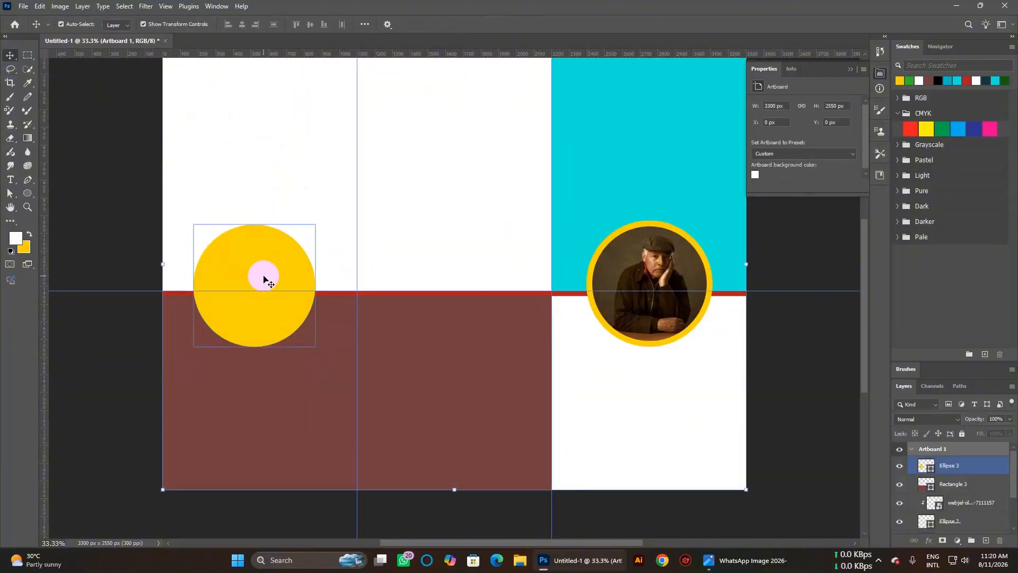
Draw a 534 px red circle and centre it inside the yellow circle.
click(28, 195)
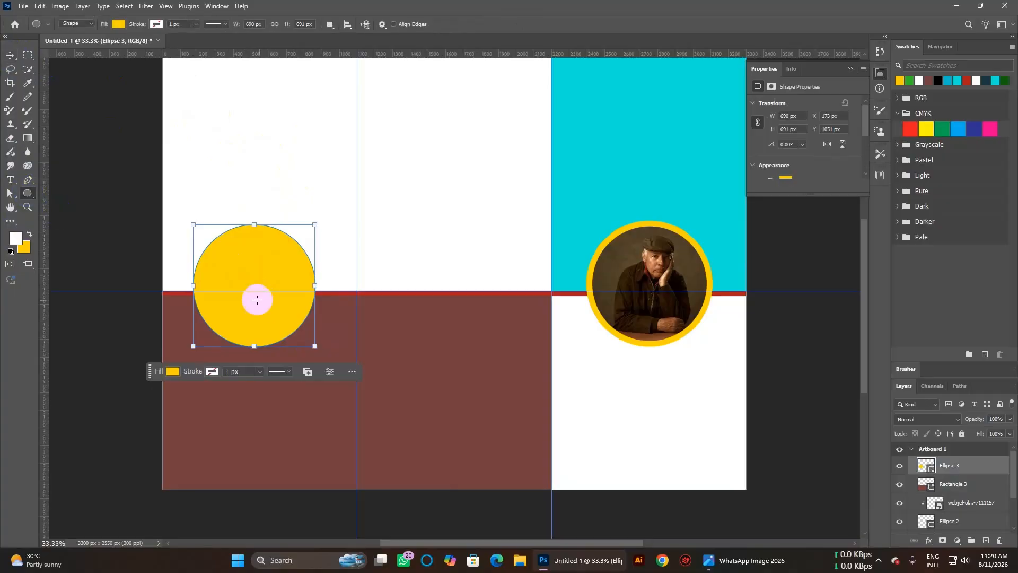
drag(209, 257, 334, 351)
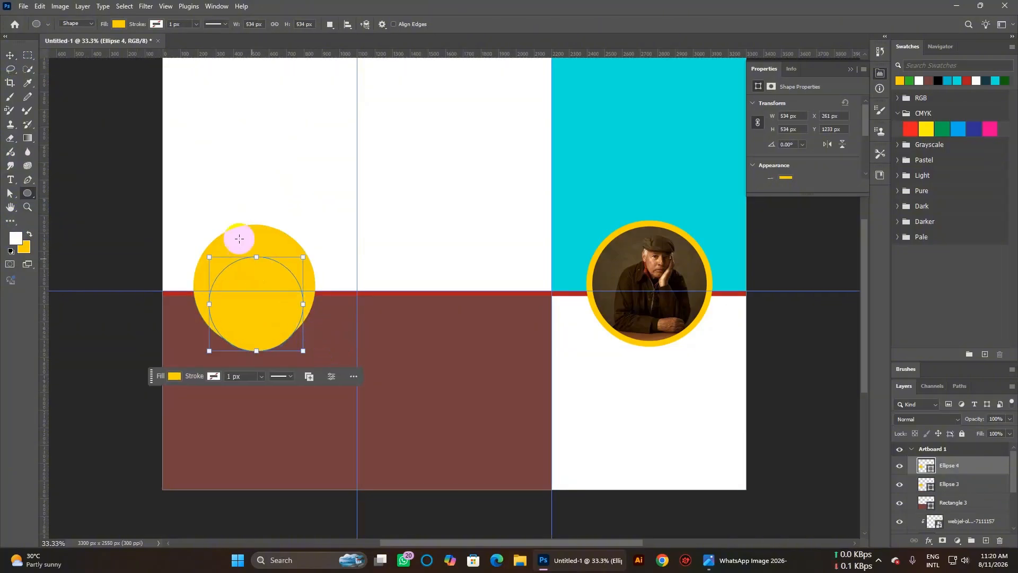
click(119, 24)
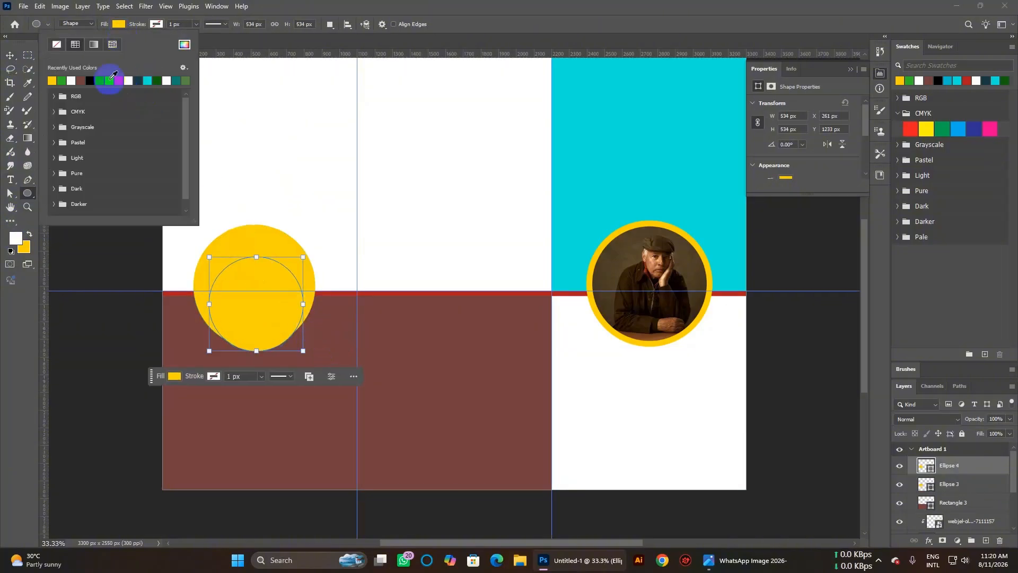
click(121, 80)
click(466, 5)
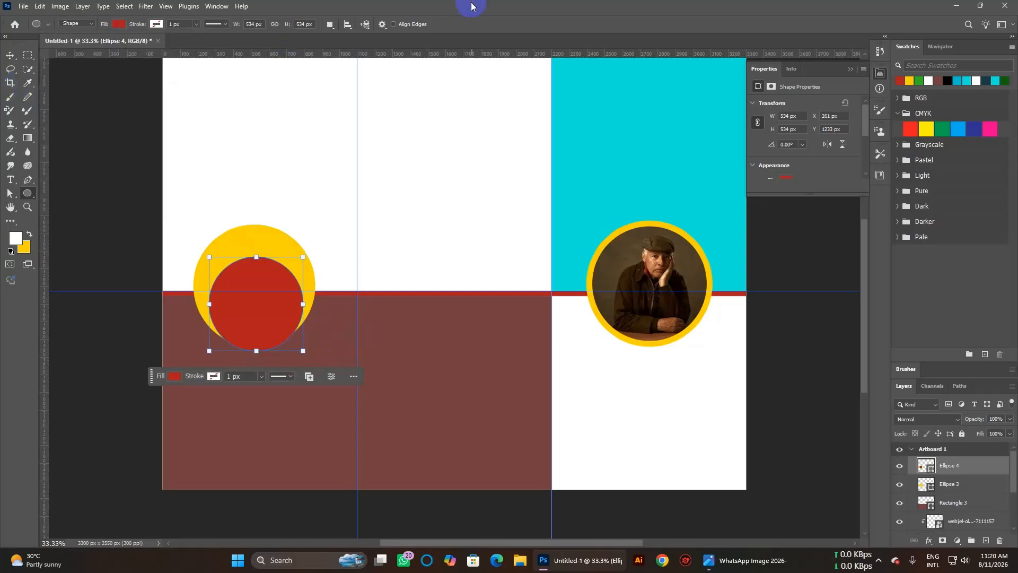
click(12, 56)
drag(255, 312, 253, 295)
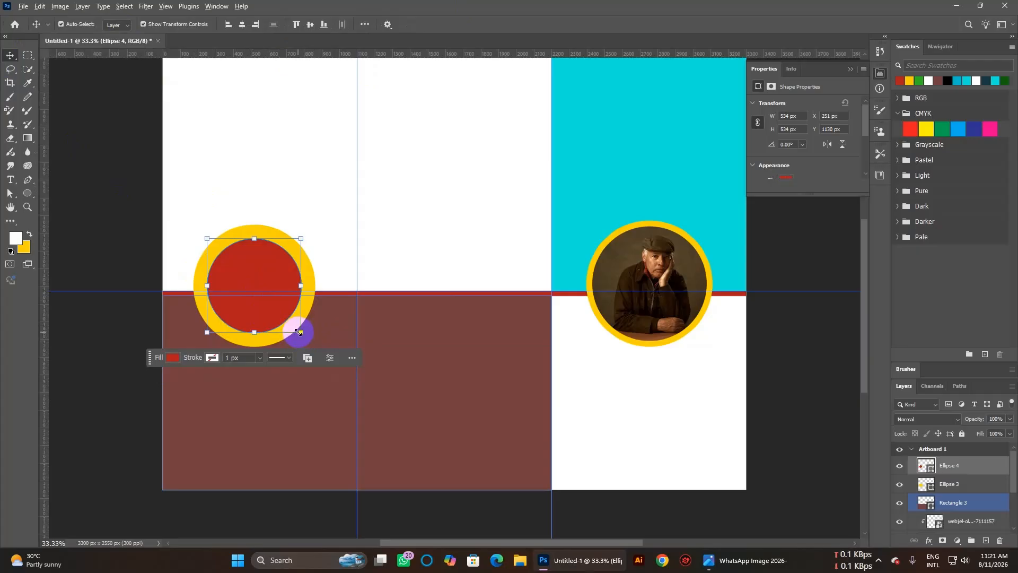
Enlarge the red circle until only a thin yellow ring shows, and commit the change.
drag(298, 333, 305, 338)
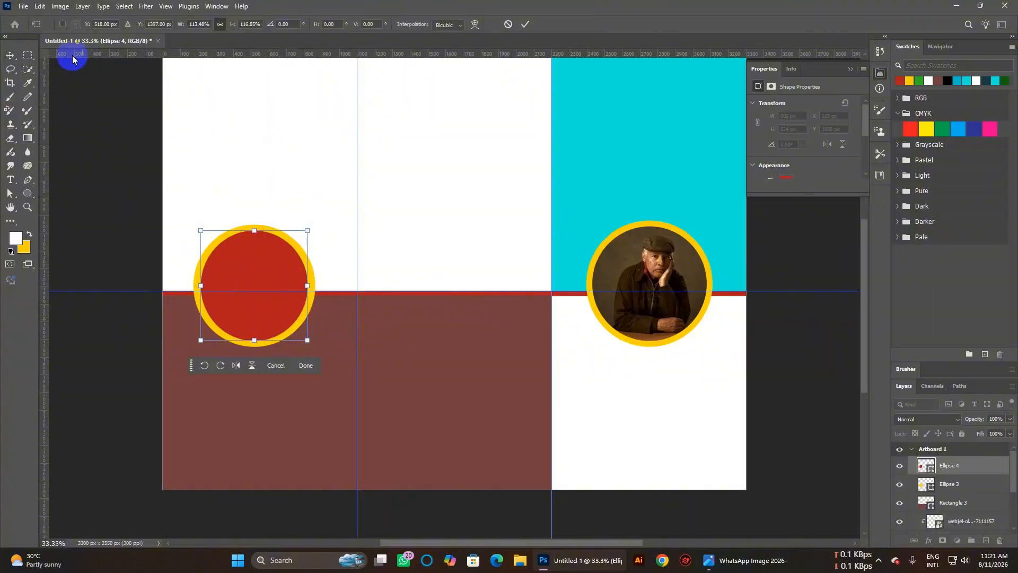
click(306, 150)
click(268, 284)
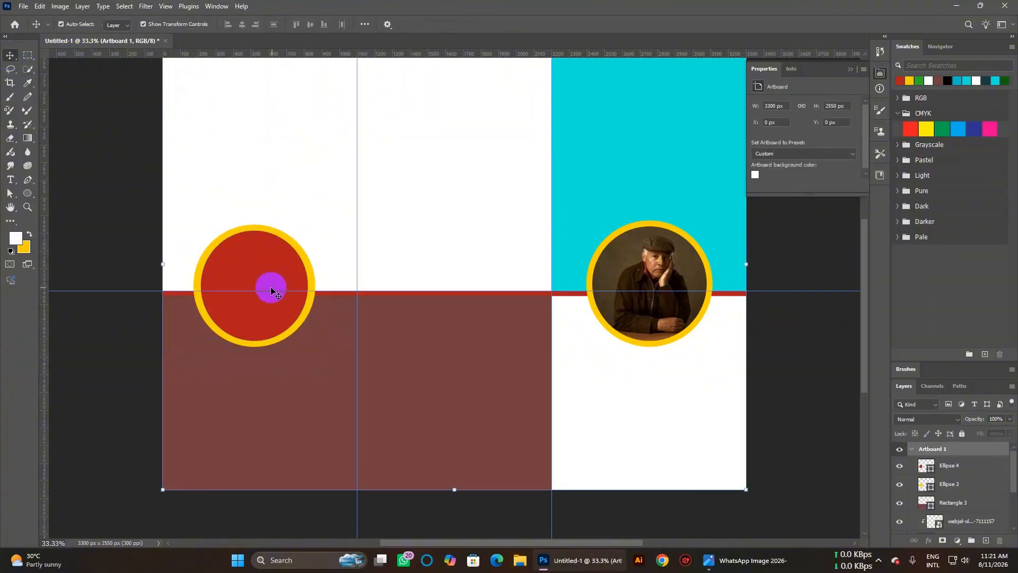
Place the glassesshop-man photo of the man in the tan coat as an embedded image.
click(23, 6)
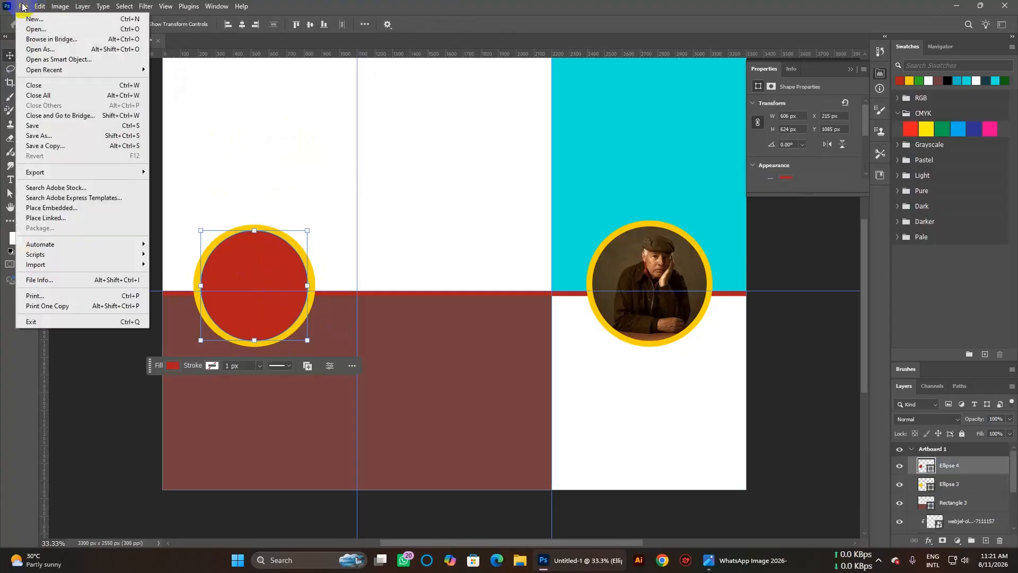
click(69, 207)
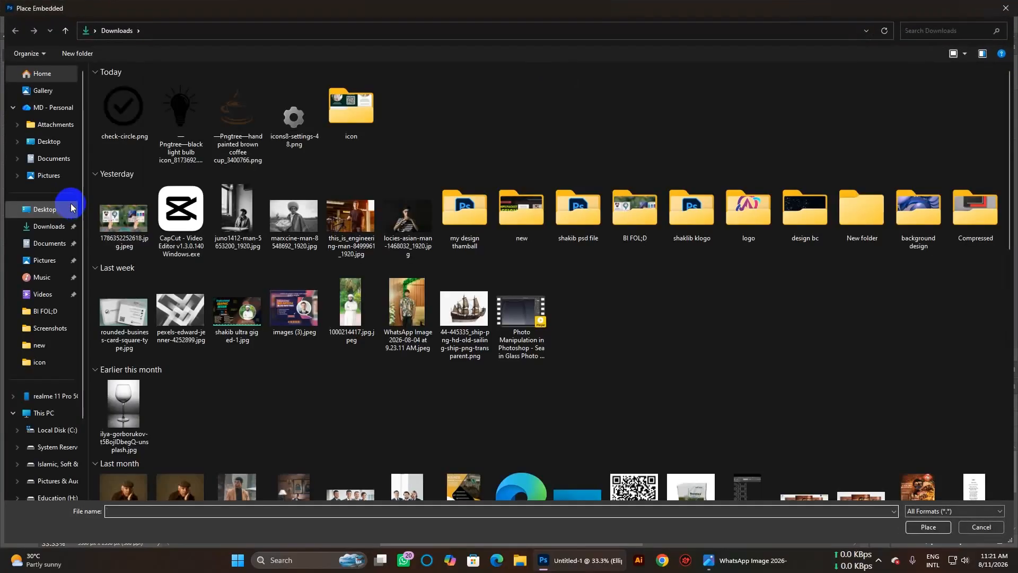
scroll(330, 387, down, 4)
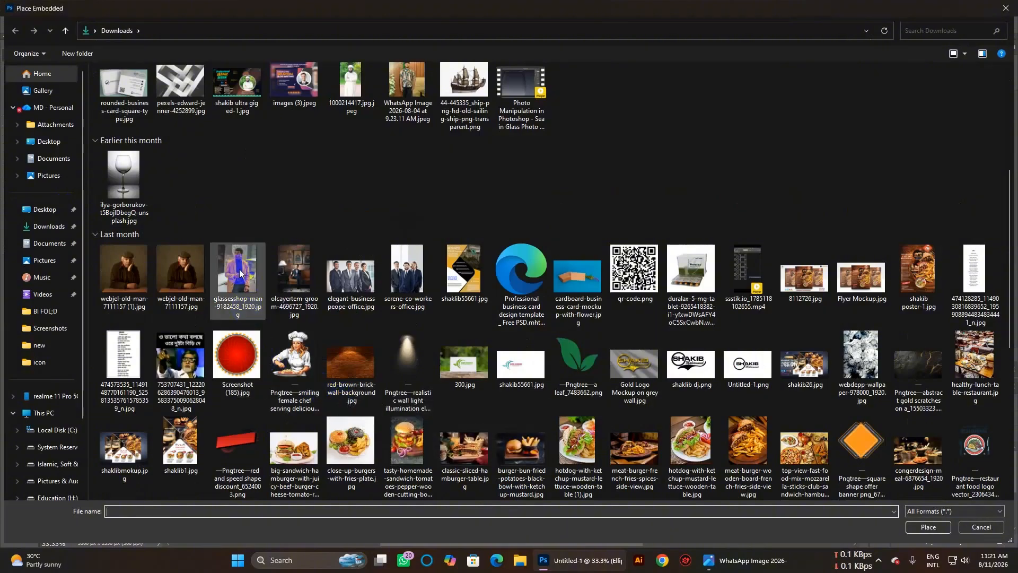
double_click(238, 303)
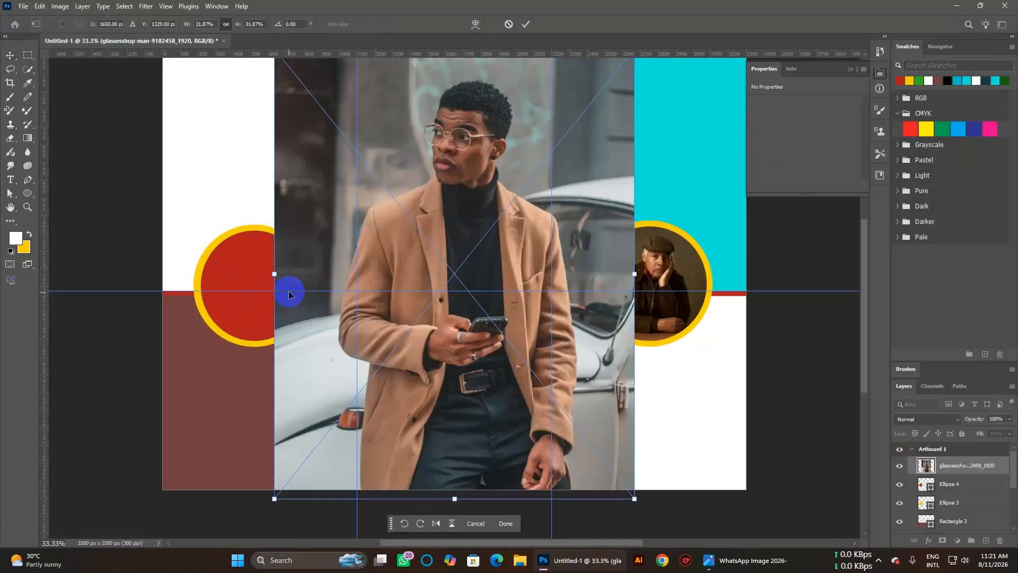
Shrink the photo, move it over the left red circle and set its opacity to 49%.
drag(636, 497, 419, 230)
drag(379, 139, 286, 308)
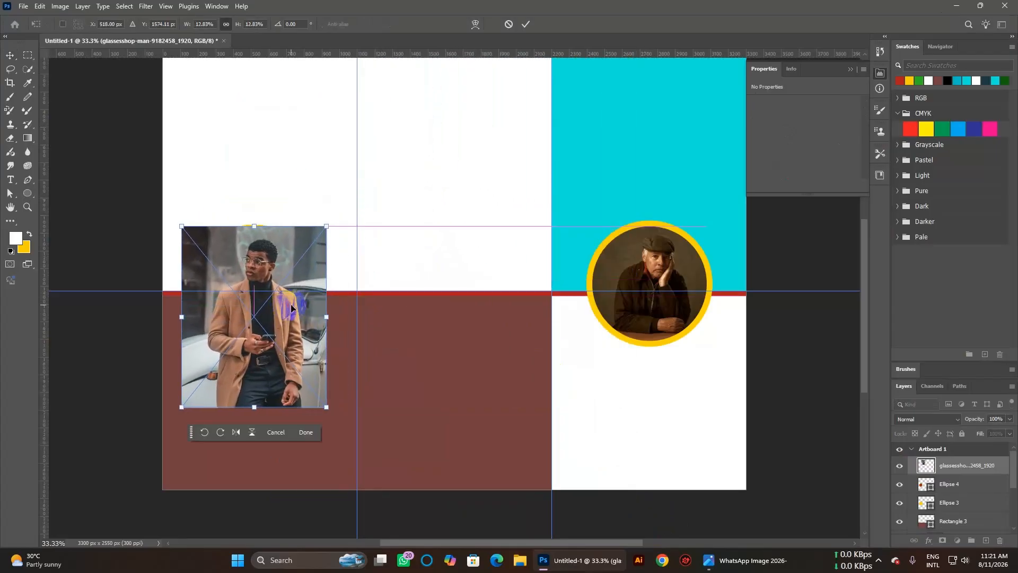
click(1009, 419)
drag(986, 433, 986, 433)
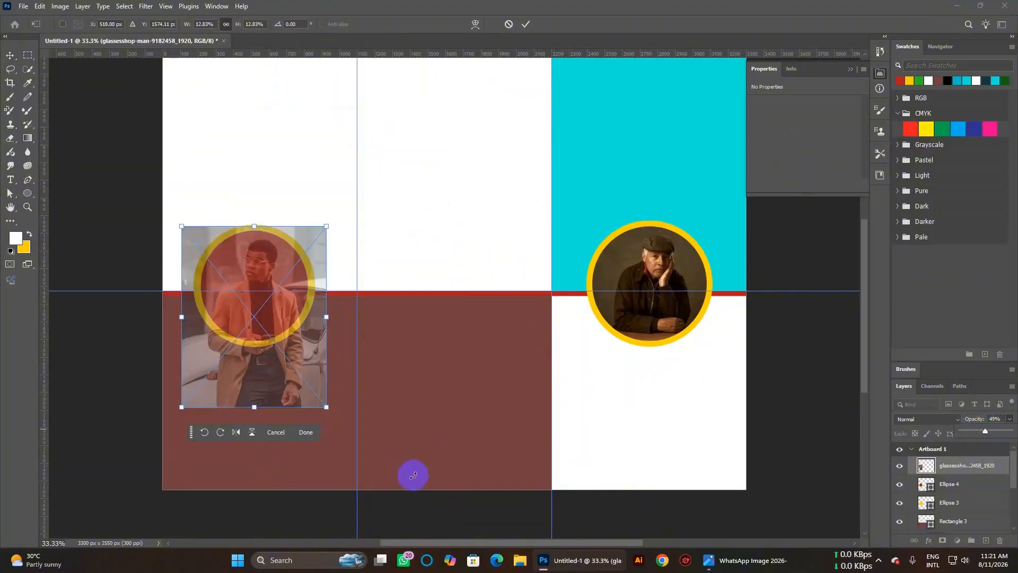
Fine-tune the photo to about 11% scale, centred over the left circle.
drag(326, 407, 313, 388)
drag(257, 356, 264, 353)
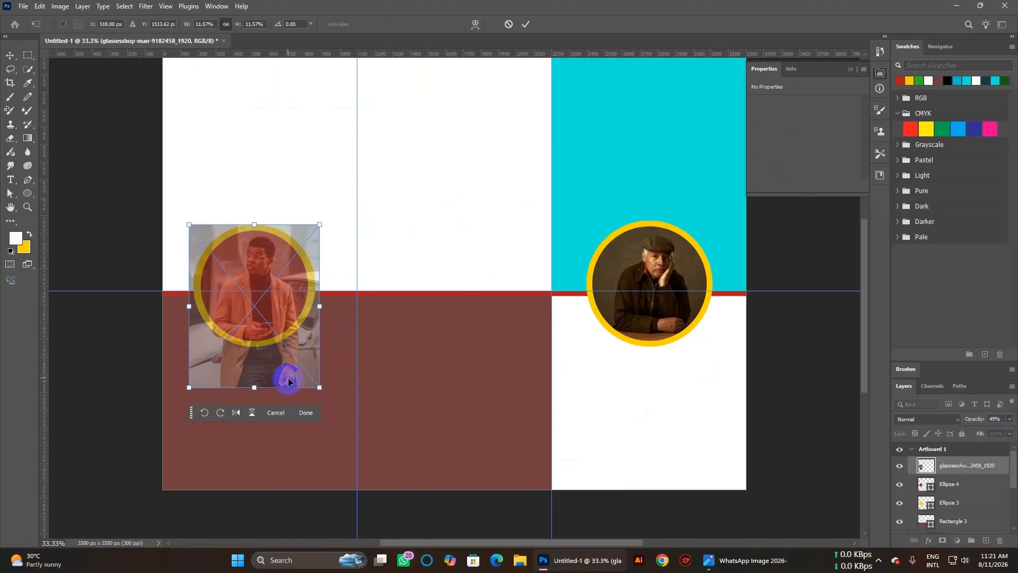
drag(320, 390, 316, 383)
mouse_move(284, 357)
mouse_down()
mouse_move(290, 349)
mouse_move(285, 358)
mouse_up()
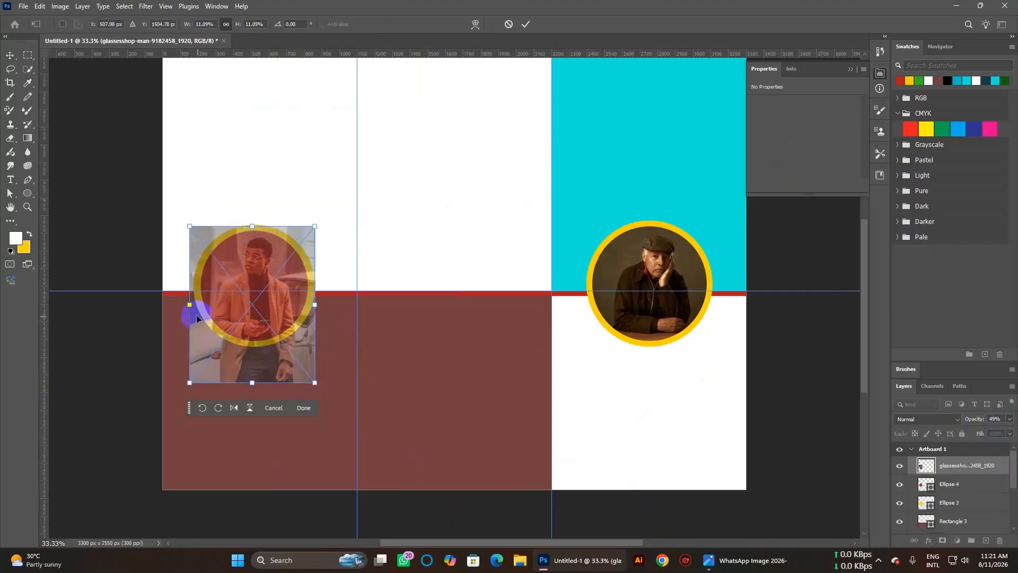
drag(191, 305, 195, 304)
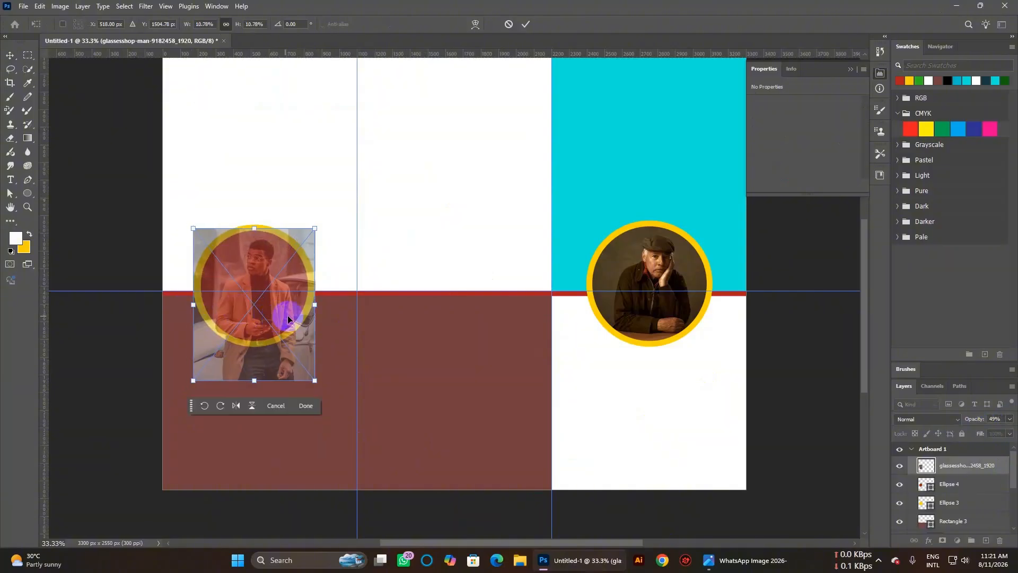
drag(276, 348, 277, 347)
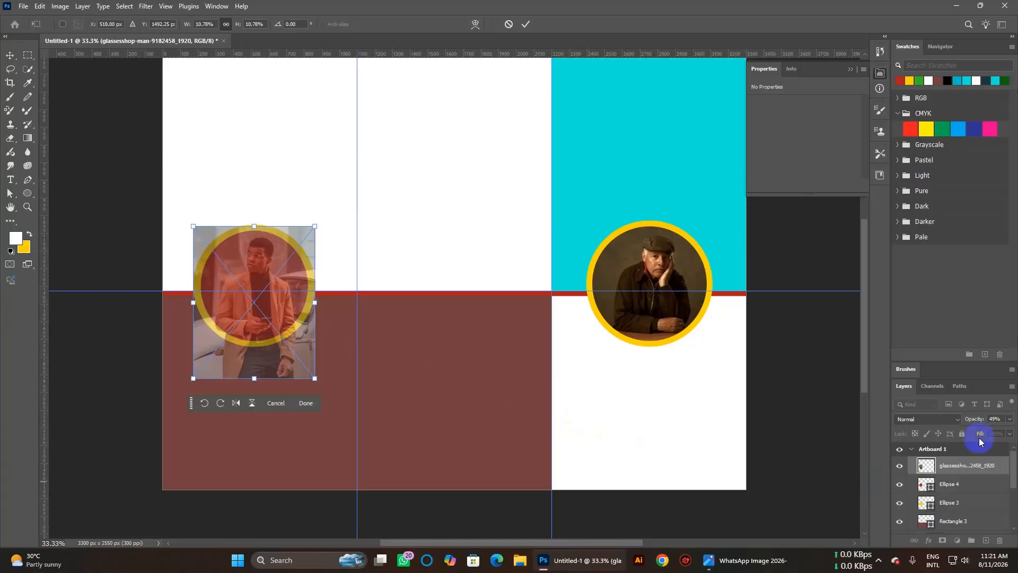
Commit the man's photo, clip it into the left circle and restore 100% opacity.
click(965, 469)
right_click(965, 472)
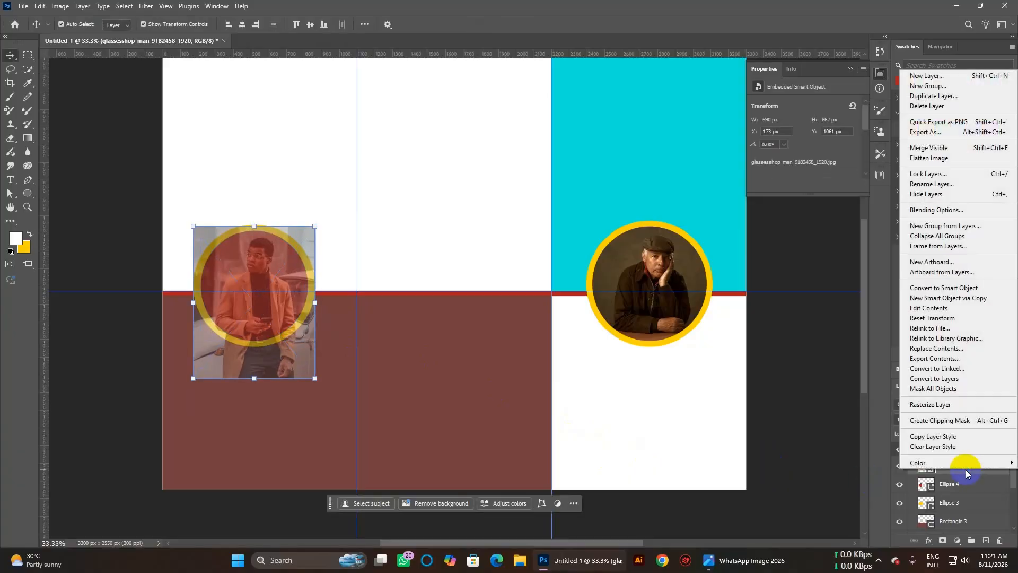
click(953, 424)
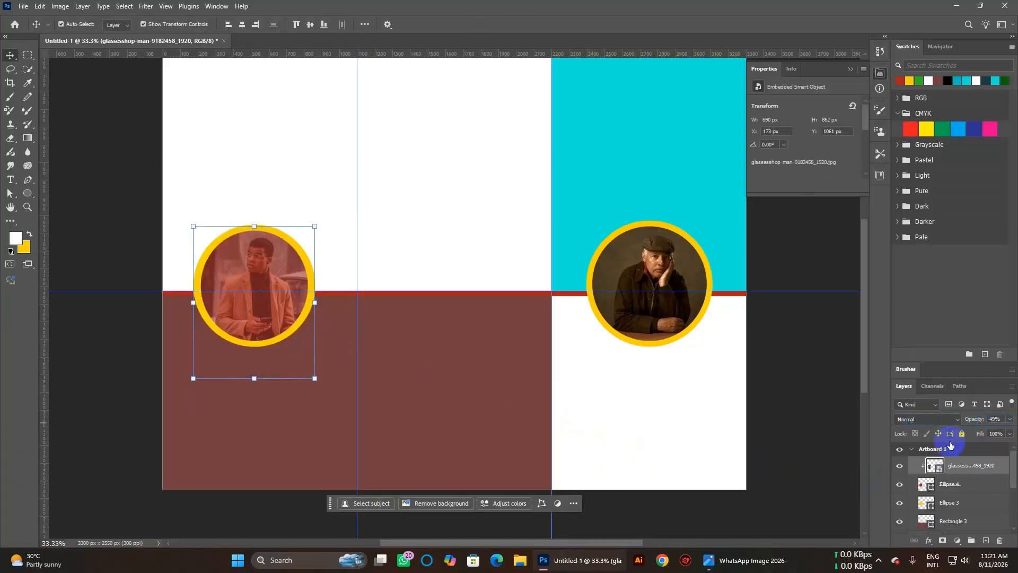
drag(983, 435, 1012, 432)
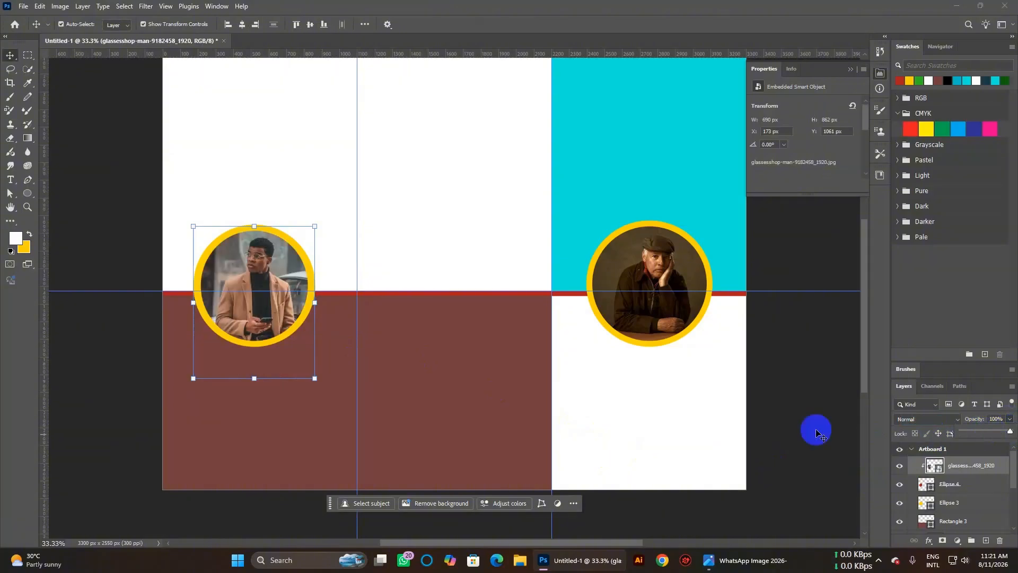
click(799, 422)
click(393, 373)
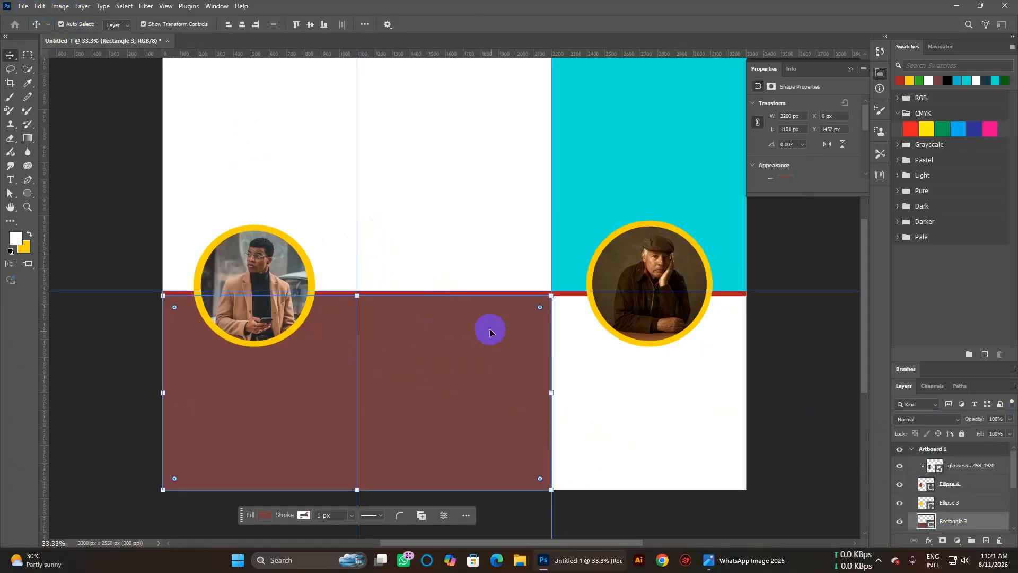
Embed qr-code.png, scale it to about 7.65% and commit it in the centre panel.
click(25, 11)
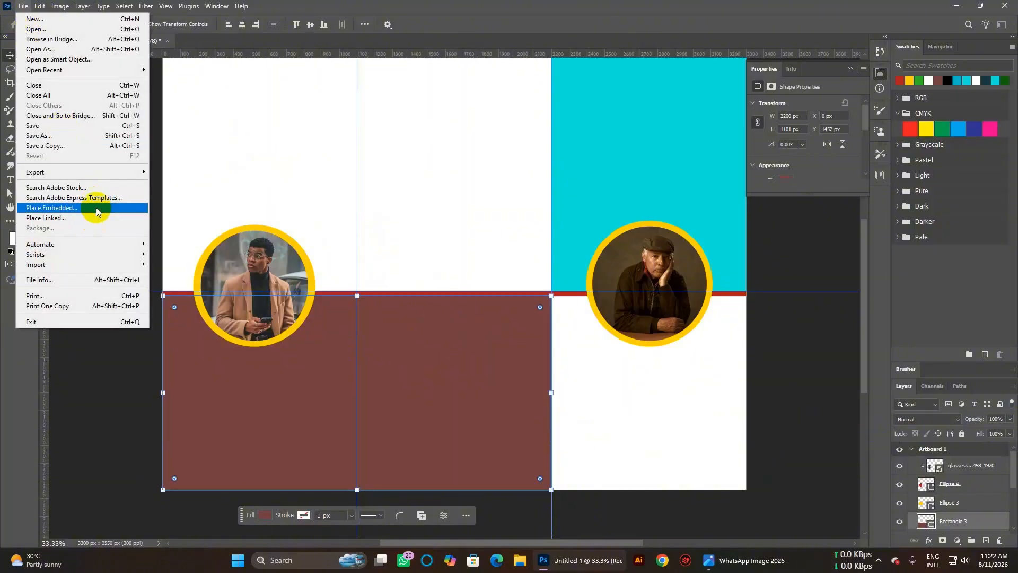
click(96, 206)
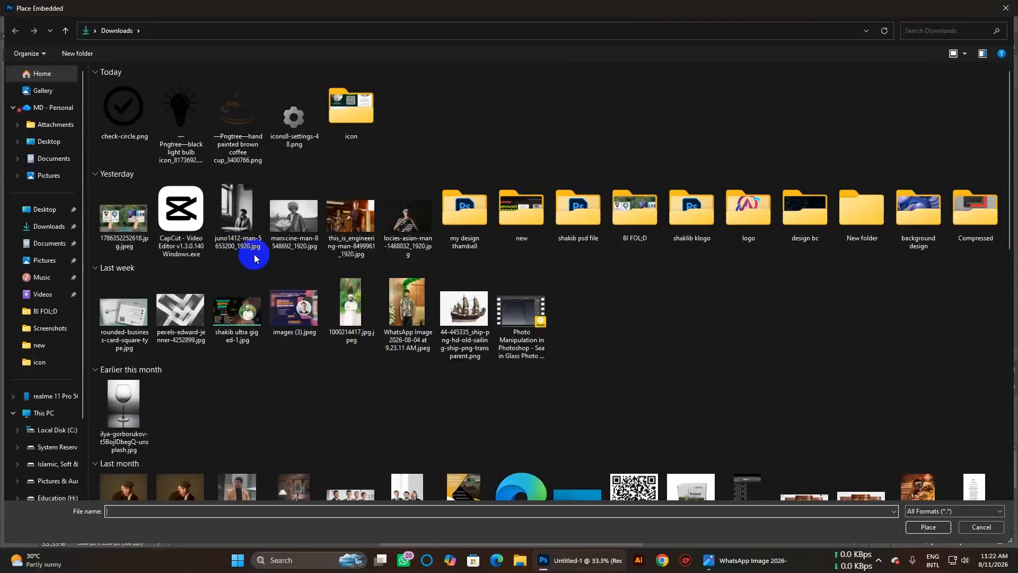
scroll(312, 319, down, 5)
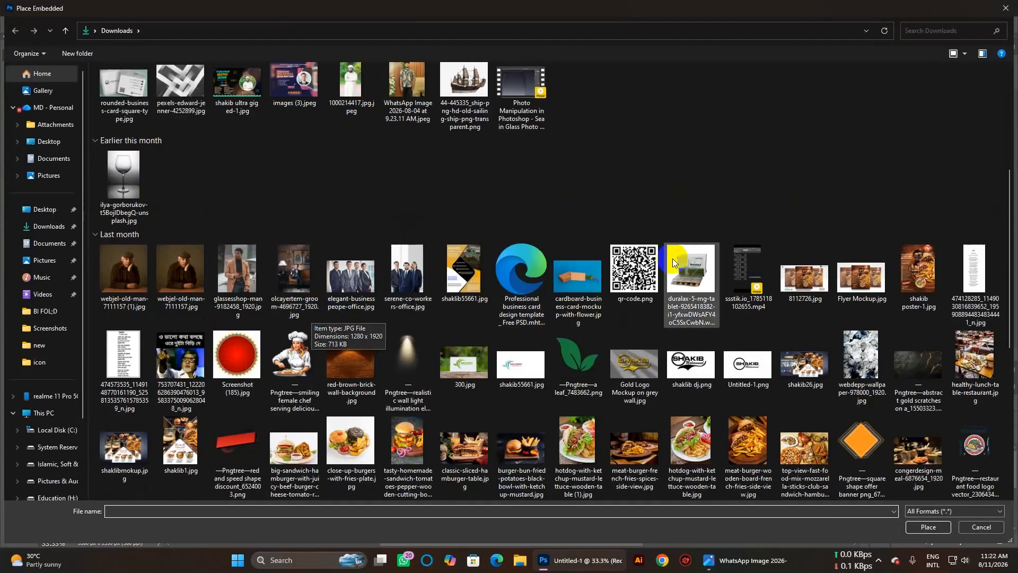
click(632, 278)
double_click(632, 278)
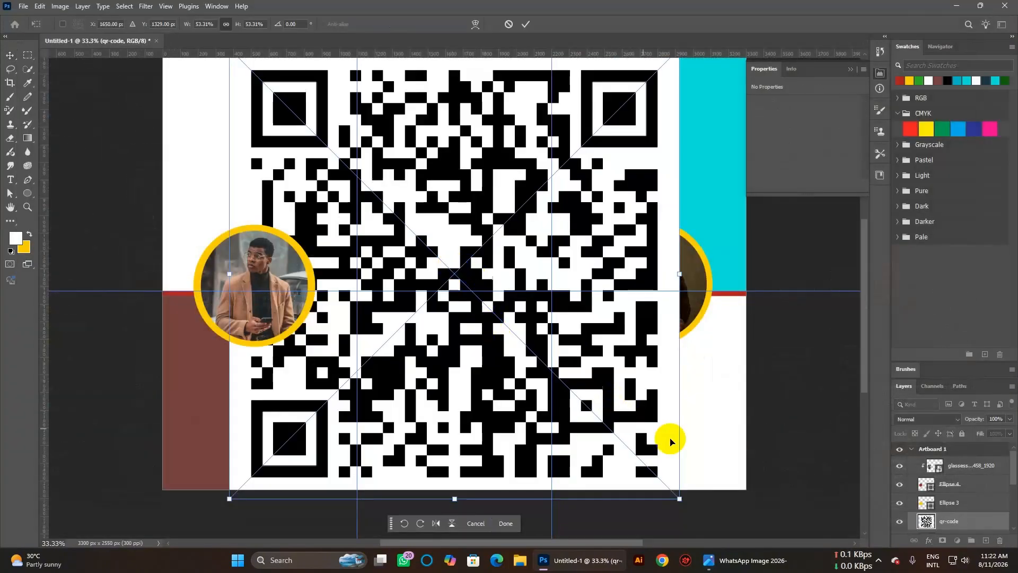
drag(679, 499, 458, 348)
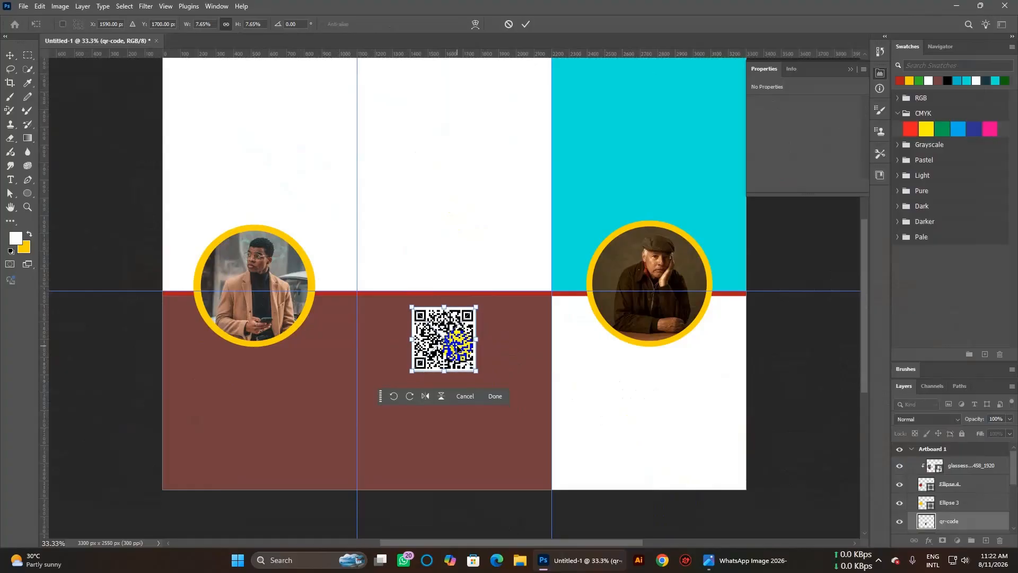
key(Up)
key(Up)
key(Up)
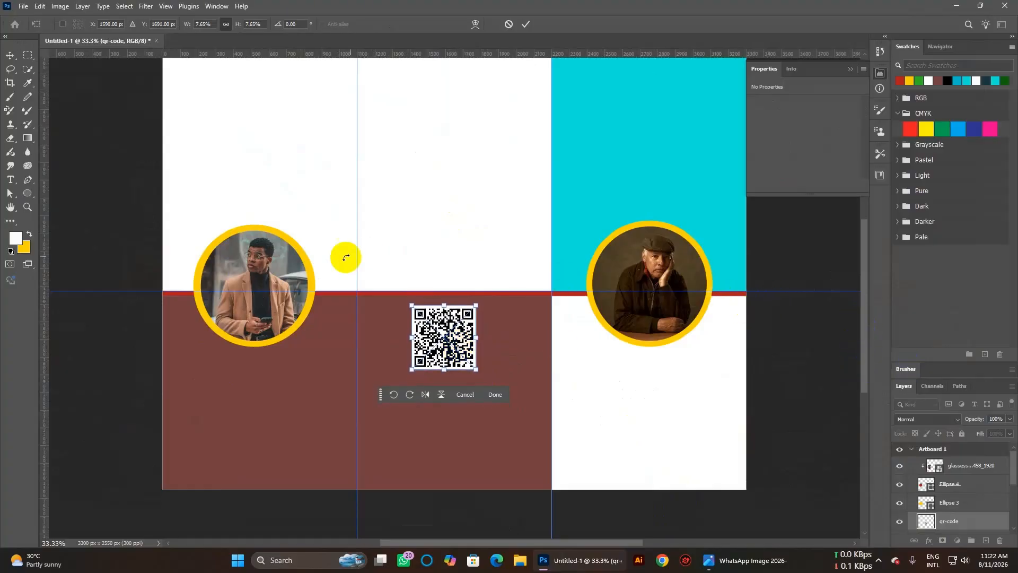
click(628, 403)
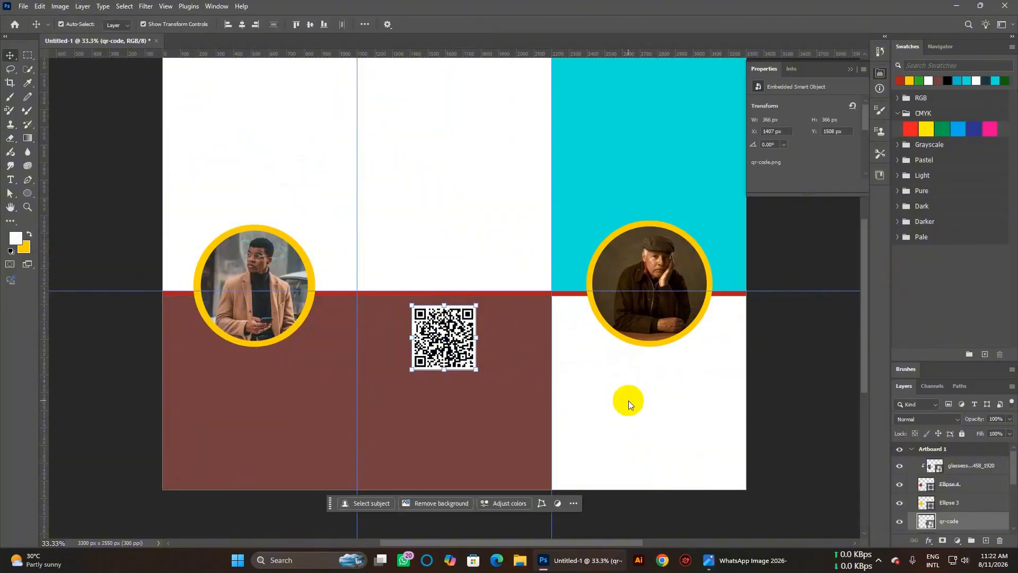
click(256, 137)
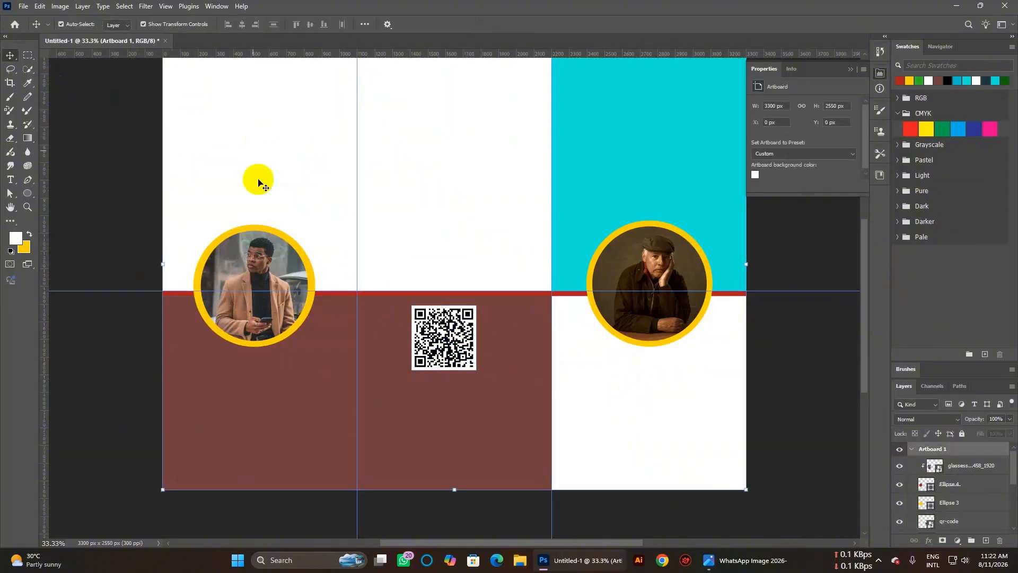
Draw a no-fill square rectangle around the QR code.
drag(27, 193, 66, 192)
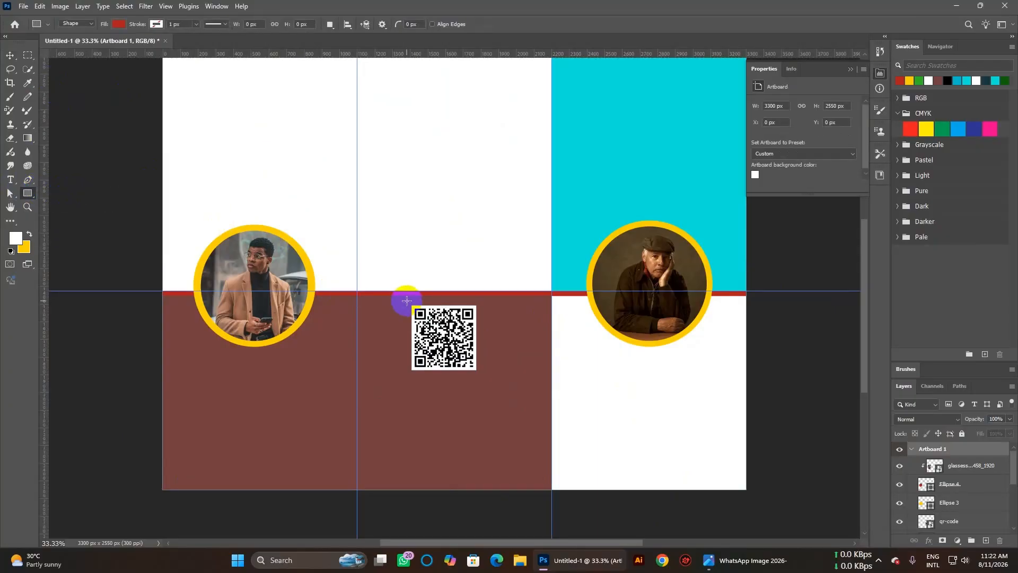
drag(406, 301, 479, 375)
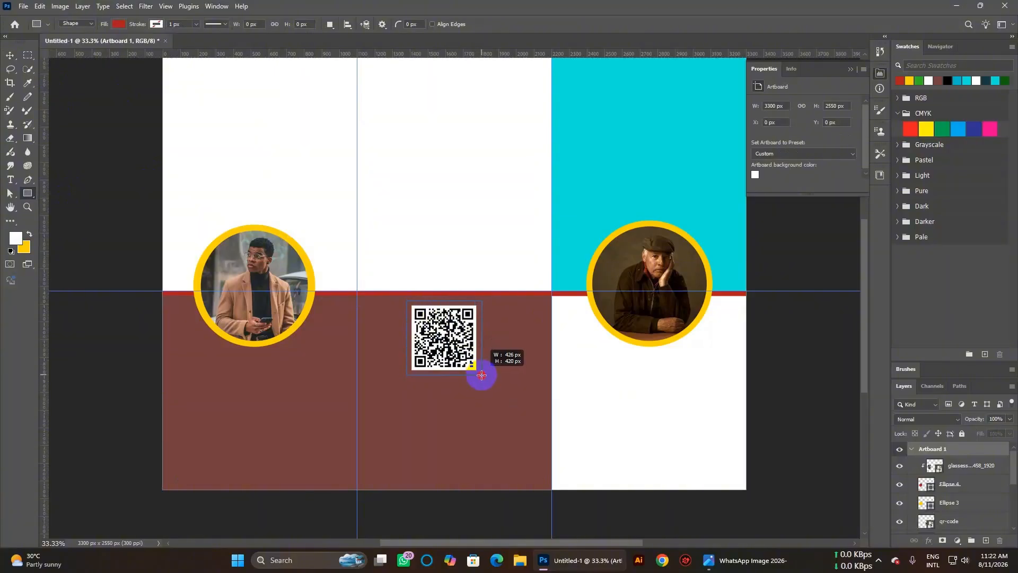
drag(480, 375, 480, 375)
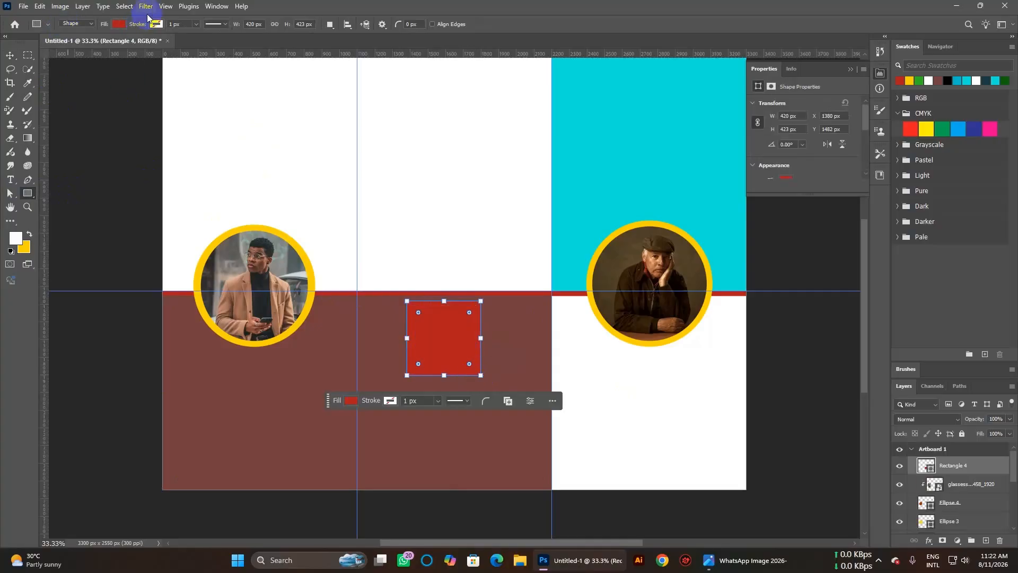
click(120, 25)
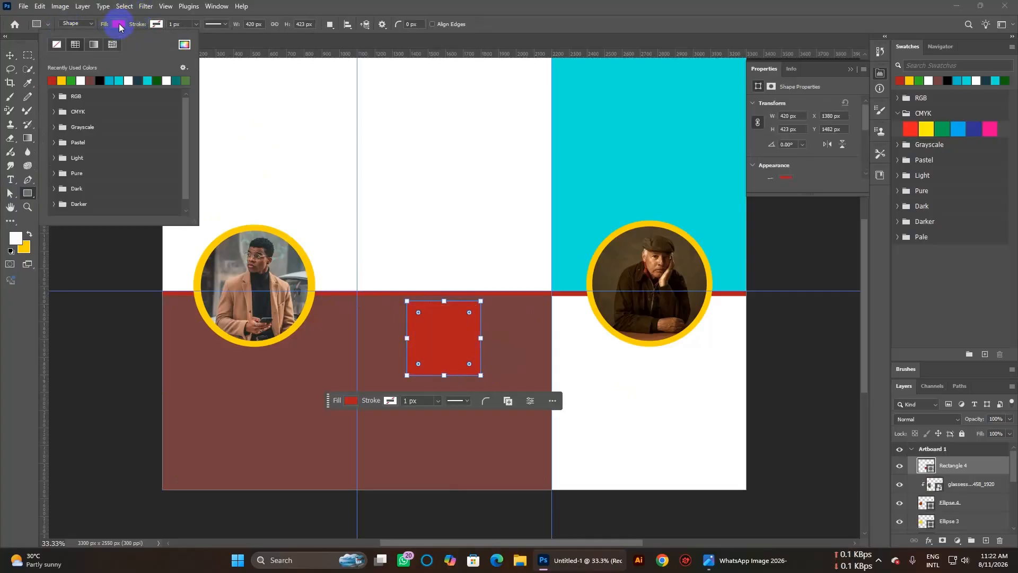
click(57, 47)
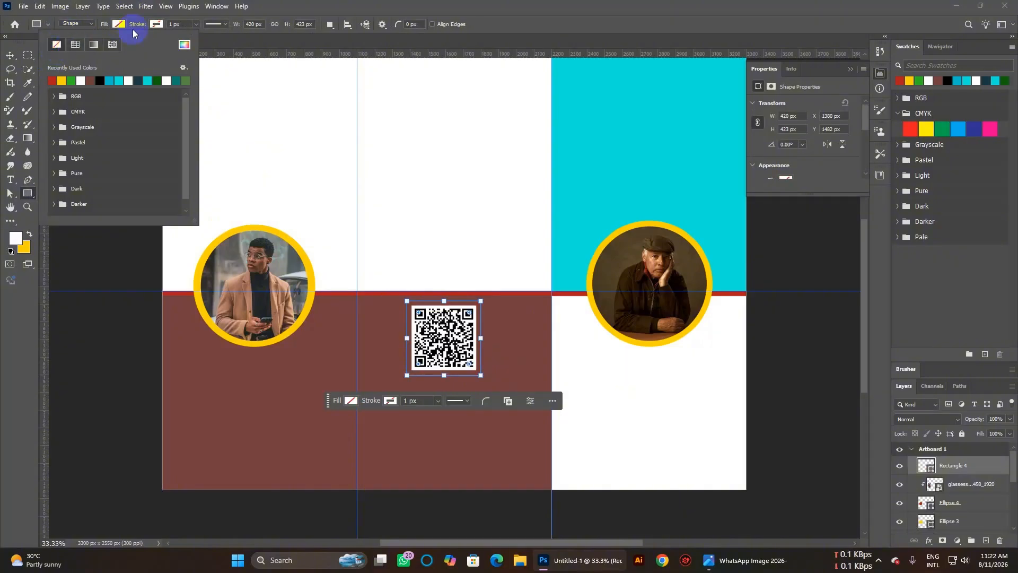
Set the QR frame's stroke colour to white from Recently Used Colors.
click(159, 26)
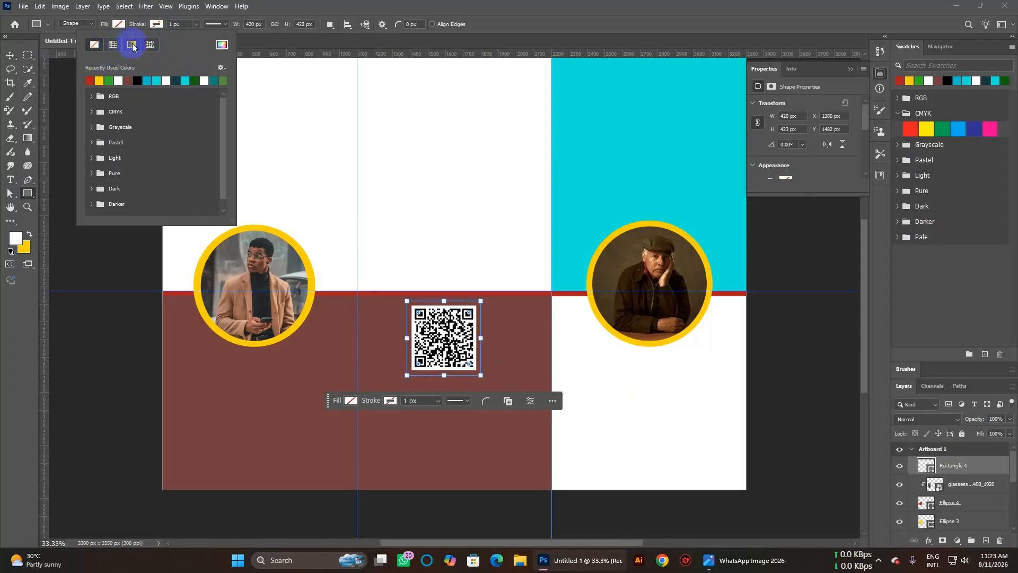
click(222, 46)
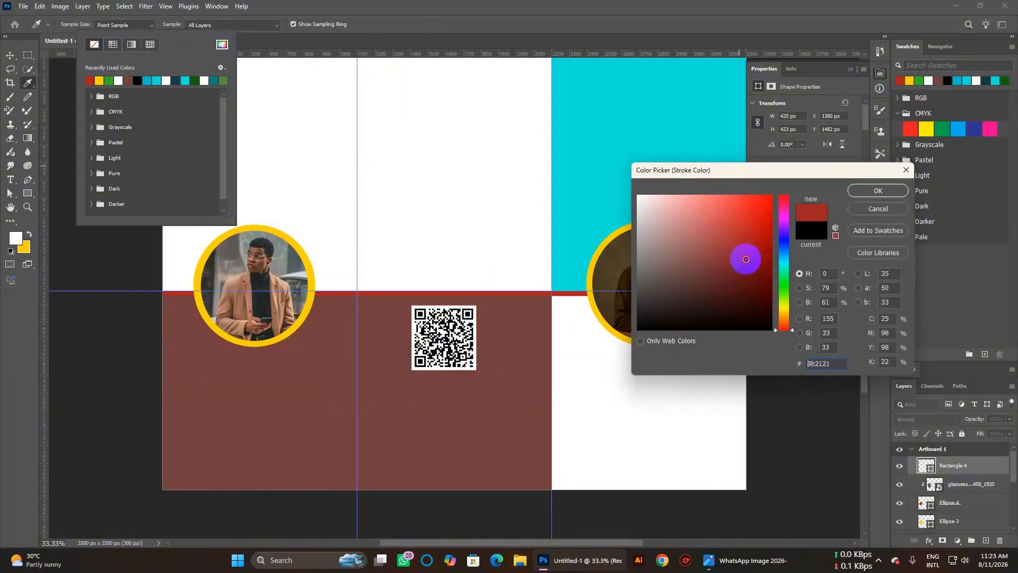
click(906, 170)
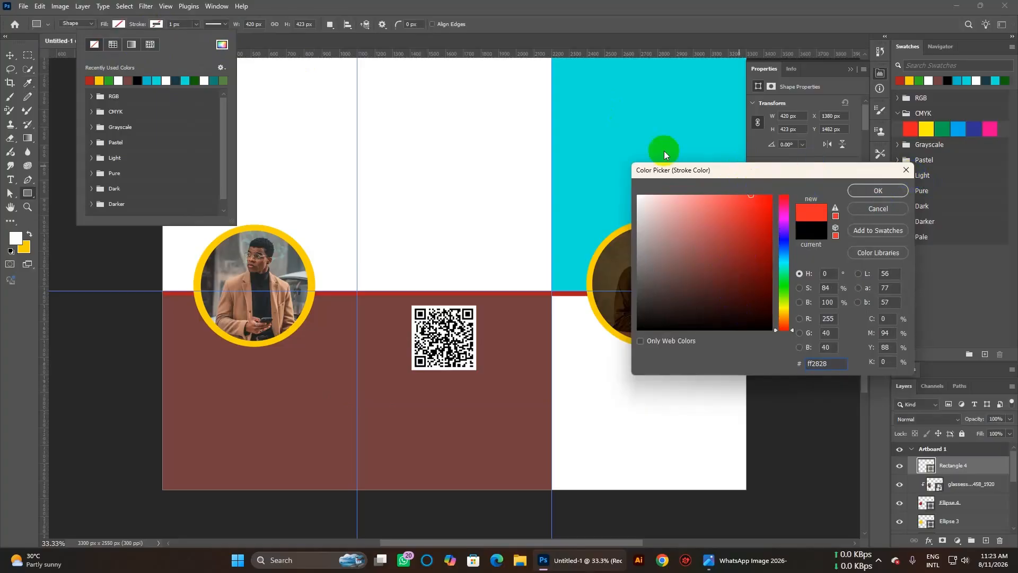
click(132, 45)
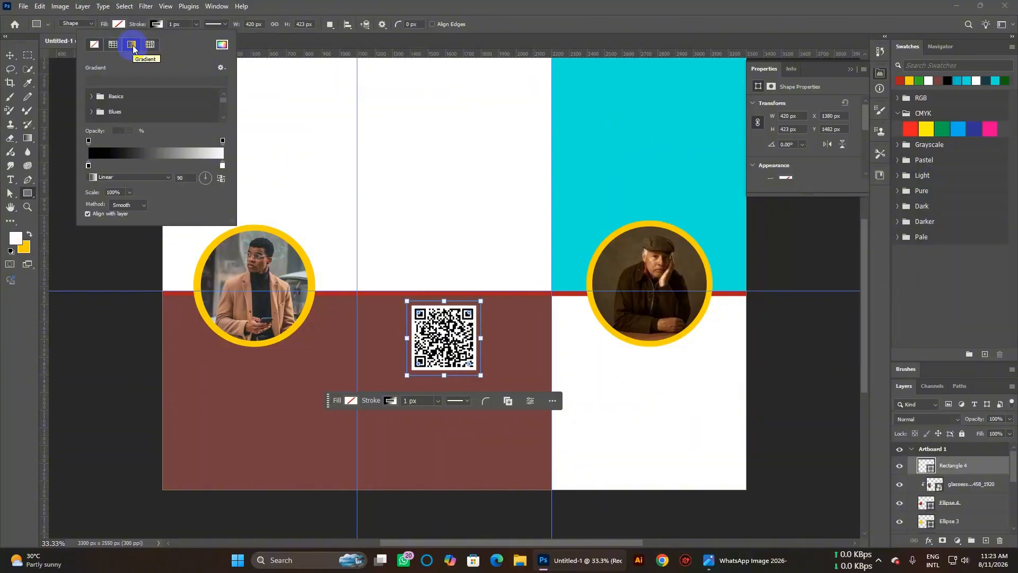
click(95, 45)
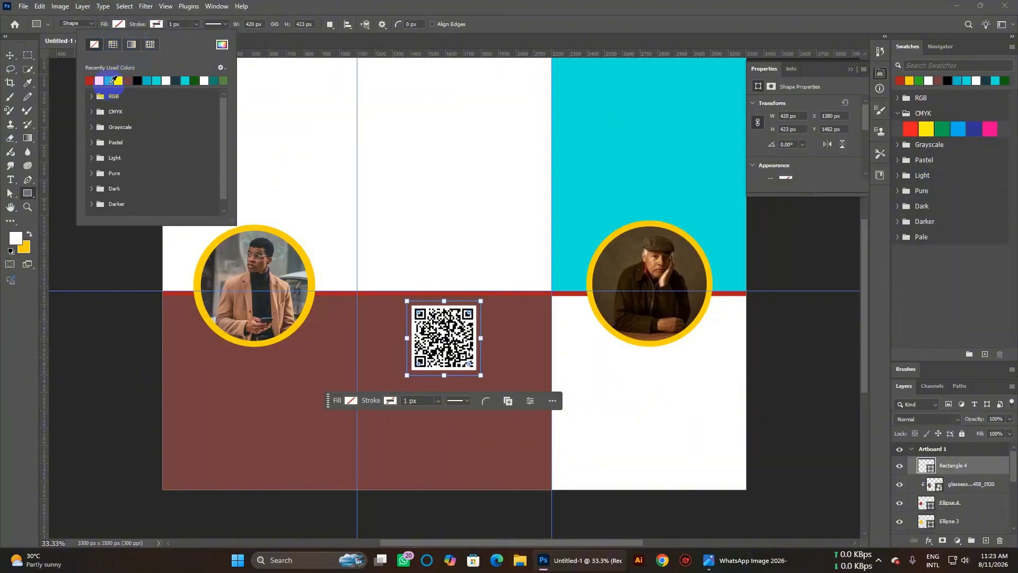
click(123, 80)
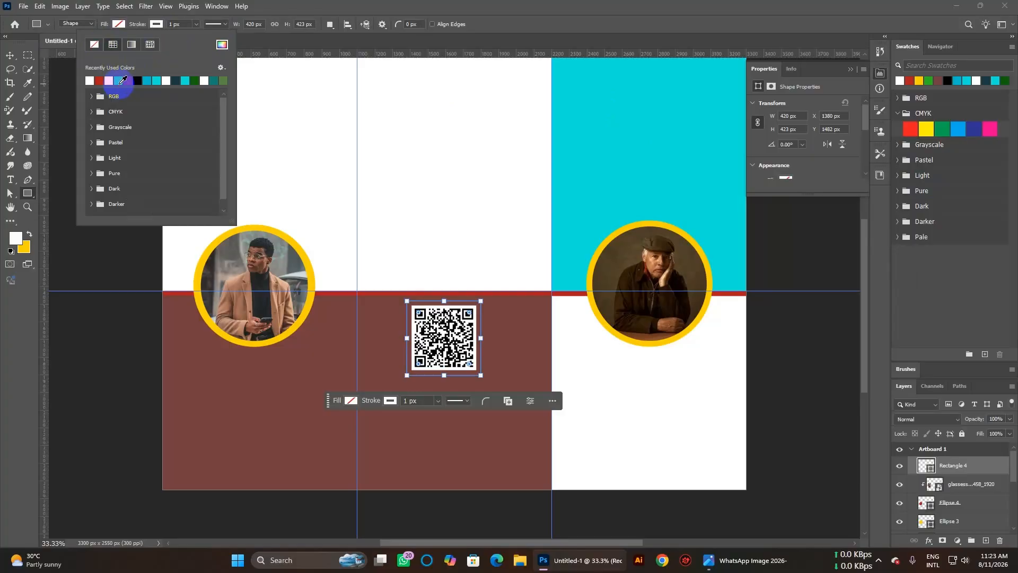
click(189, 24)
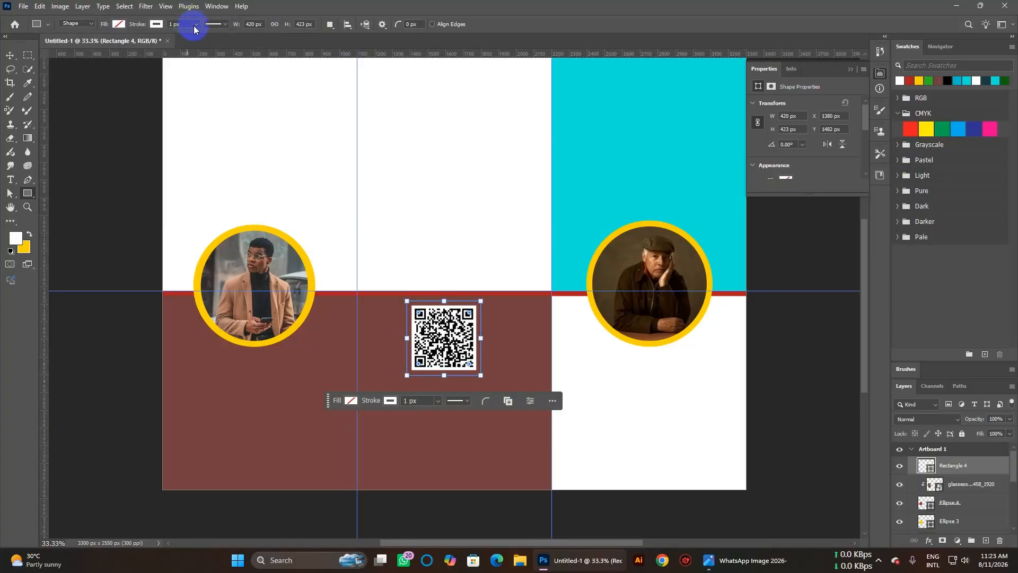
Raise the QR frame's stroke width from 1 px to about 7.68 px.
click(196, 29)
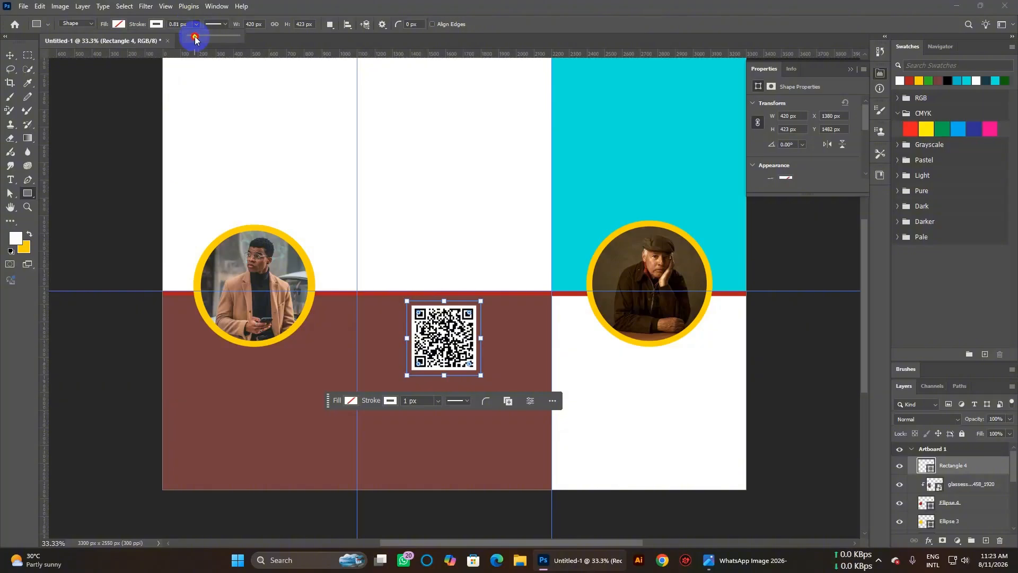
drag(196, 38, 197, 39)
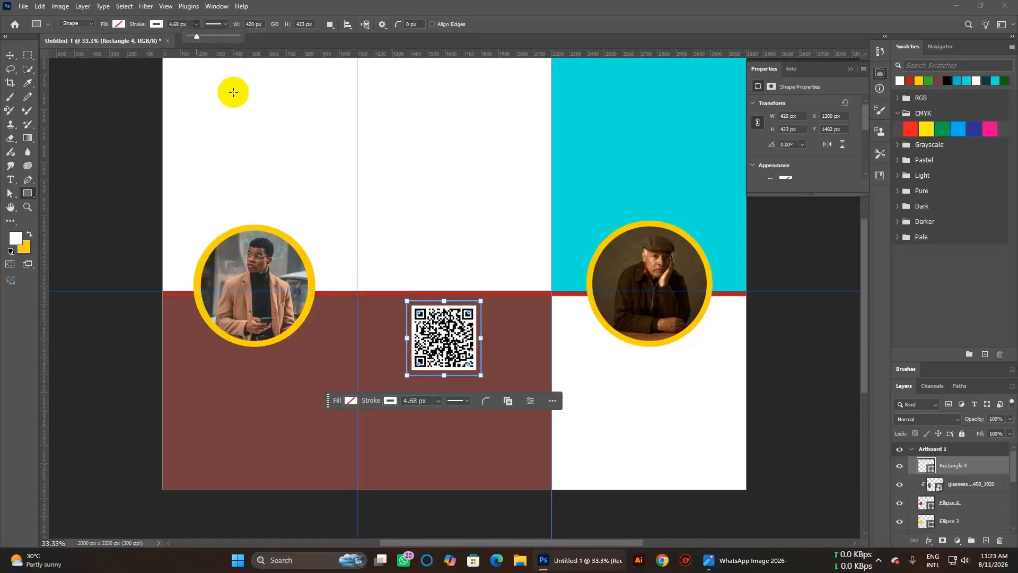
key(Up)
key(Up)
key(Up)
key(Up)
key(Up)
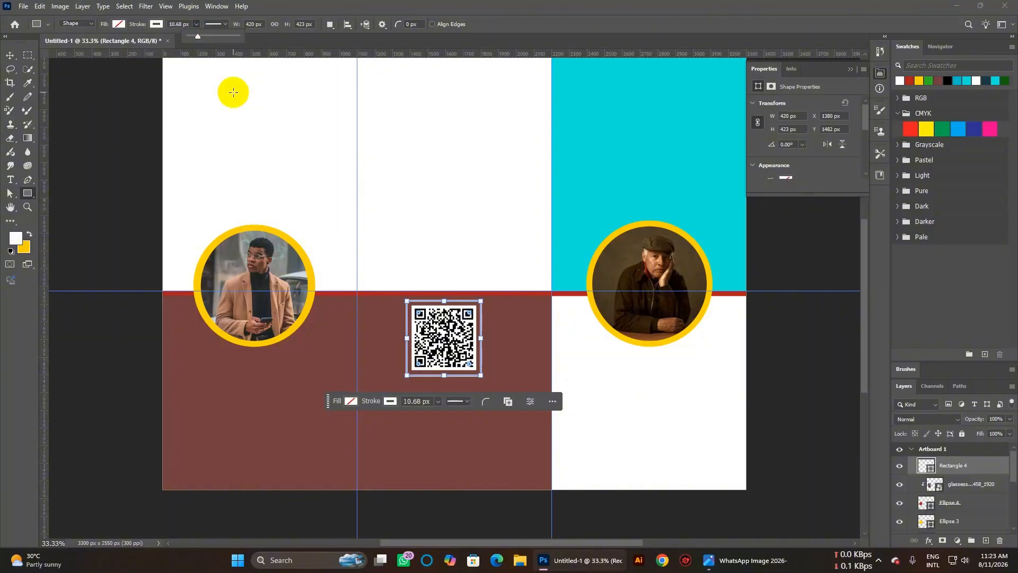
key(Up)
key(Down)
key(Down)
key(Down)
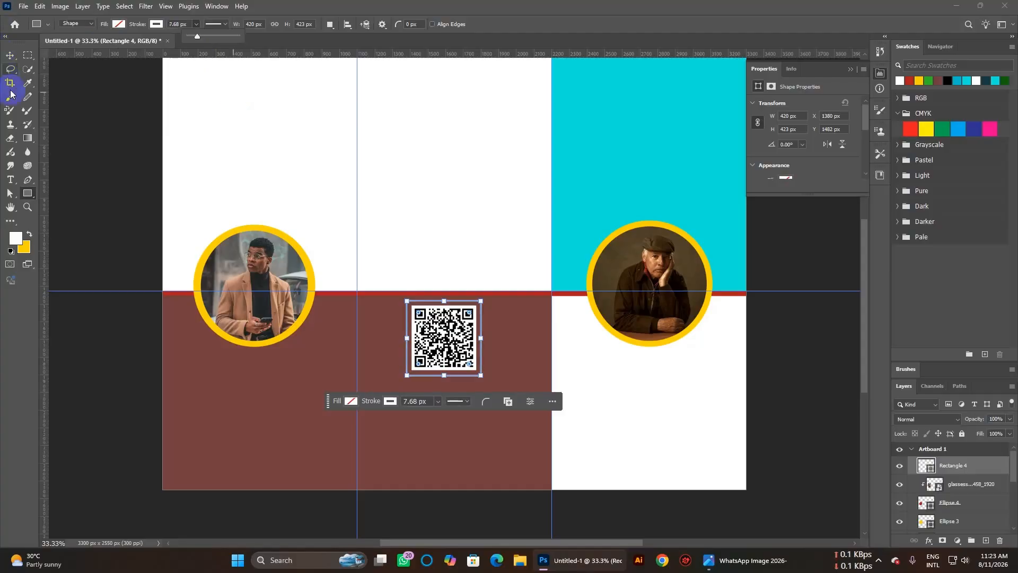
click(11, 56)
click(517, 446)
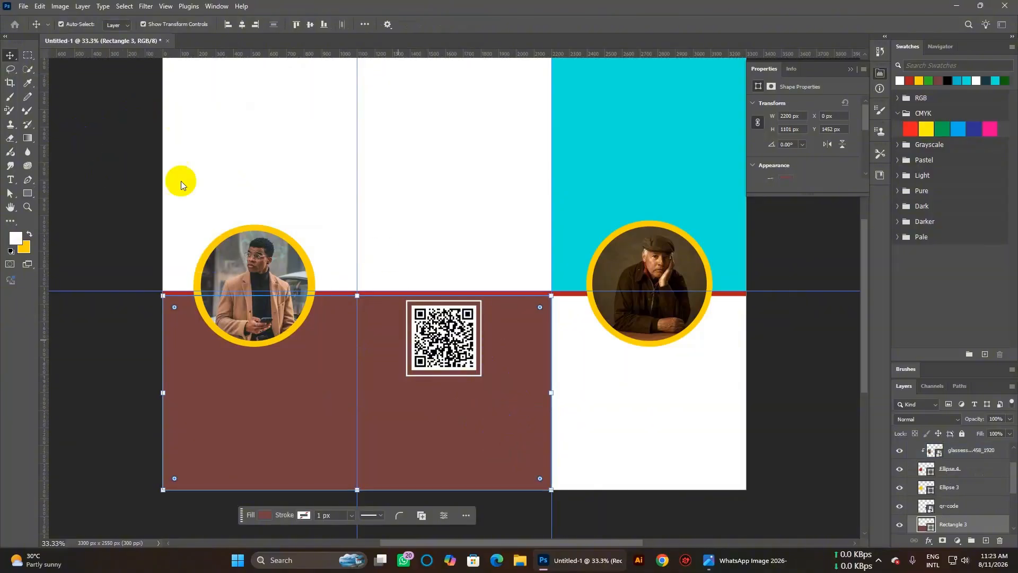
click(658, 444)
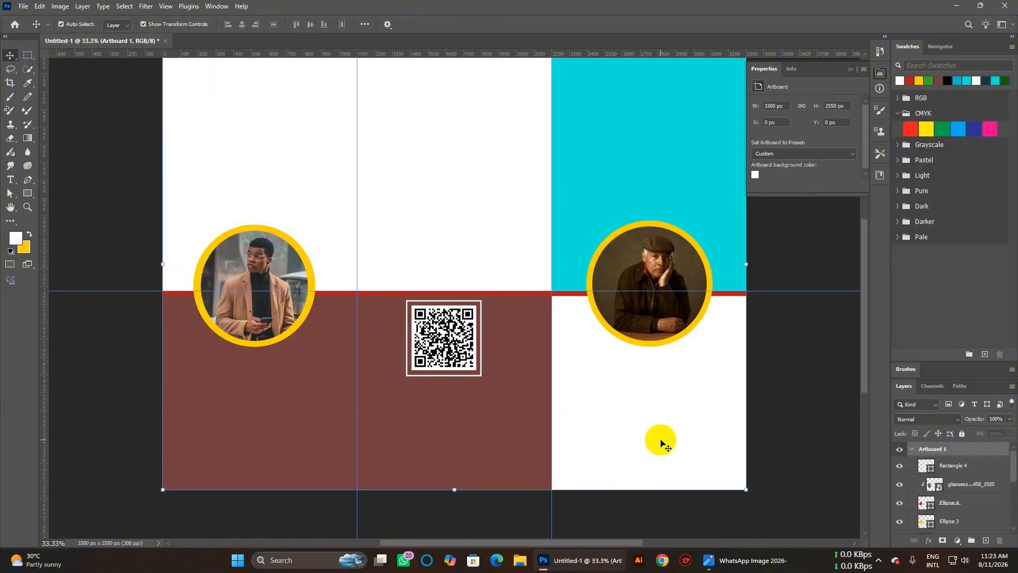
right_click(761, 299)
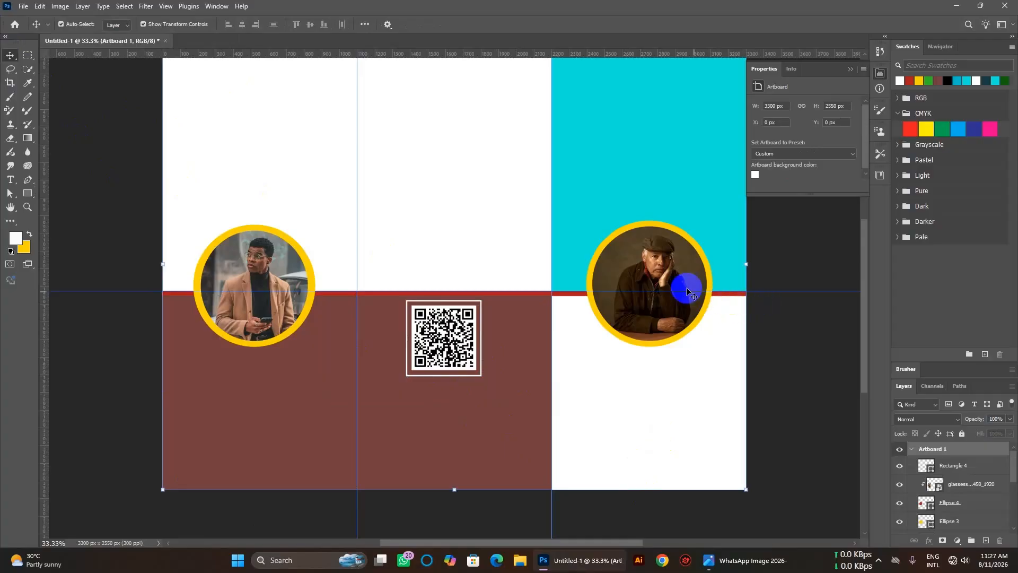
click(23, 5)
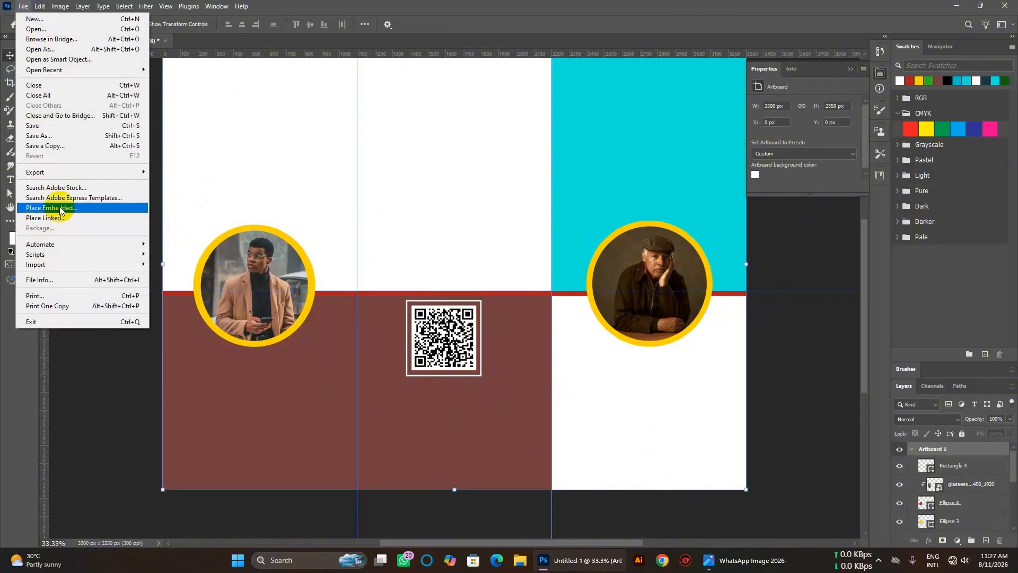
click(430, 139)
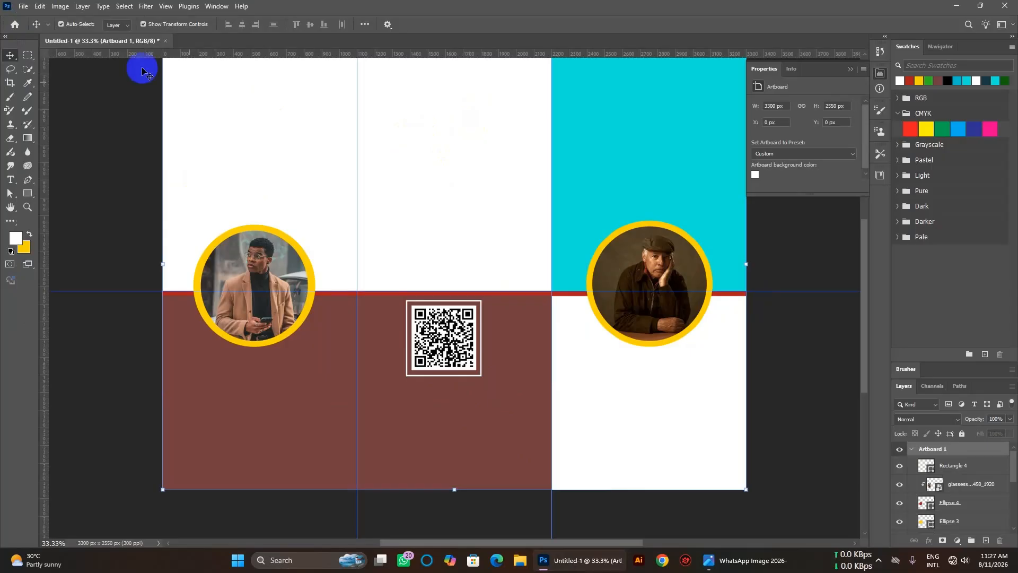
click(24, 6)
Embed the phone-call icon PNG from Downloads > icon, browsing with Large icons.
click(88, 208)
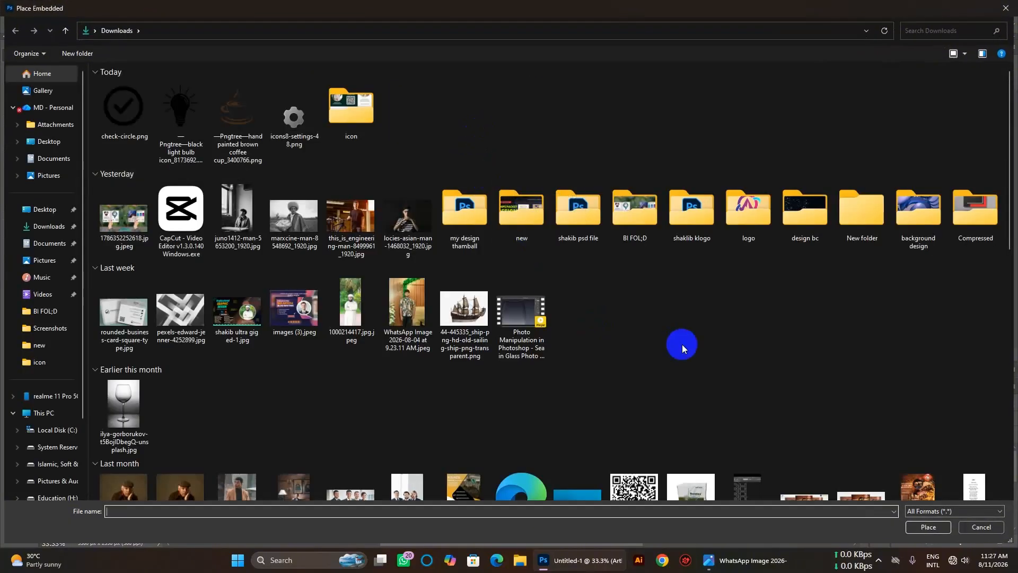
mouse_move(758, 563)
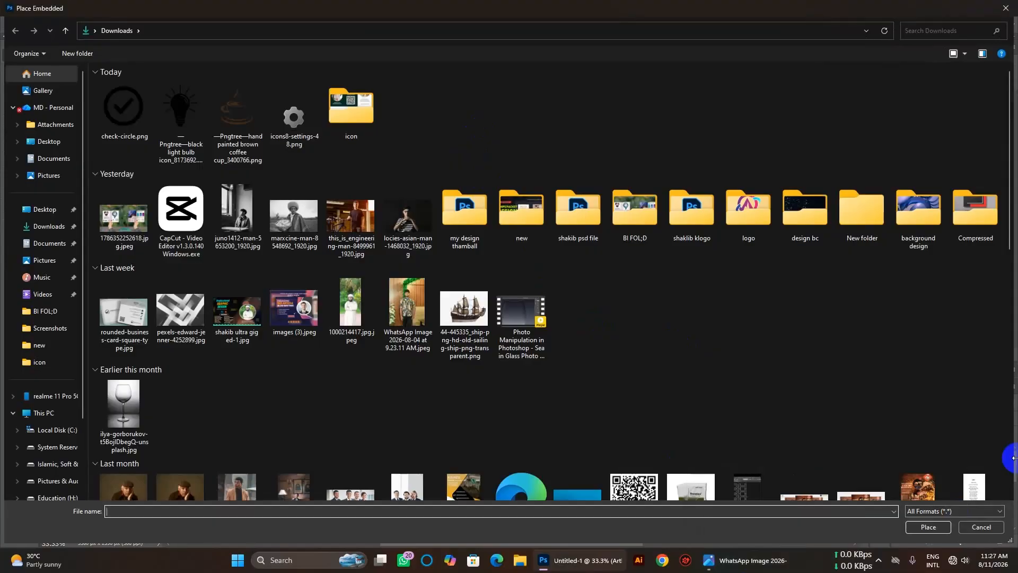
double_click(368, 116)
right_click(695, 157)
mouse_move(720, 166)
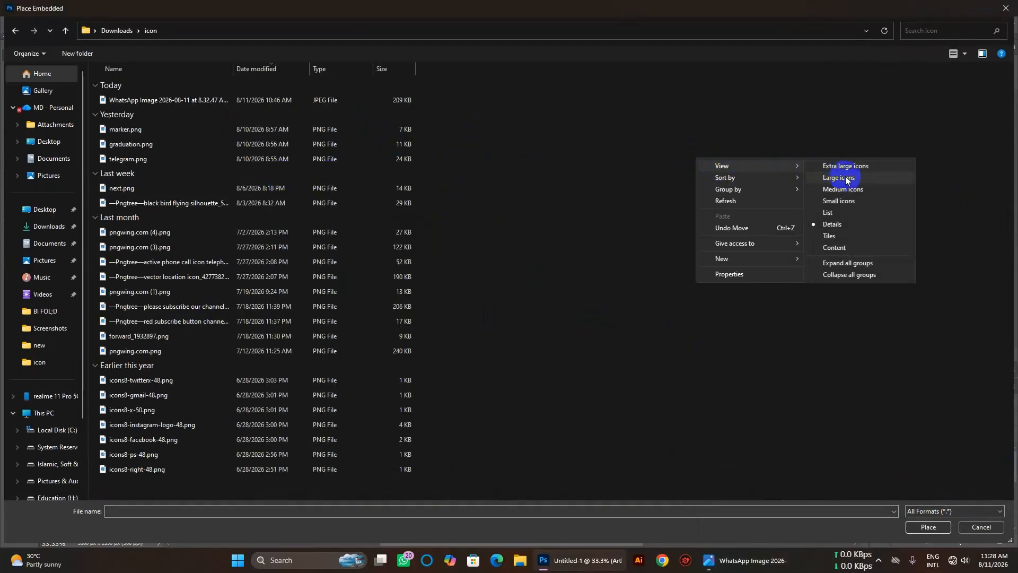
click(909, 177)
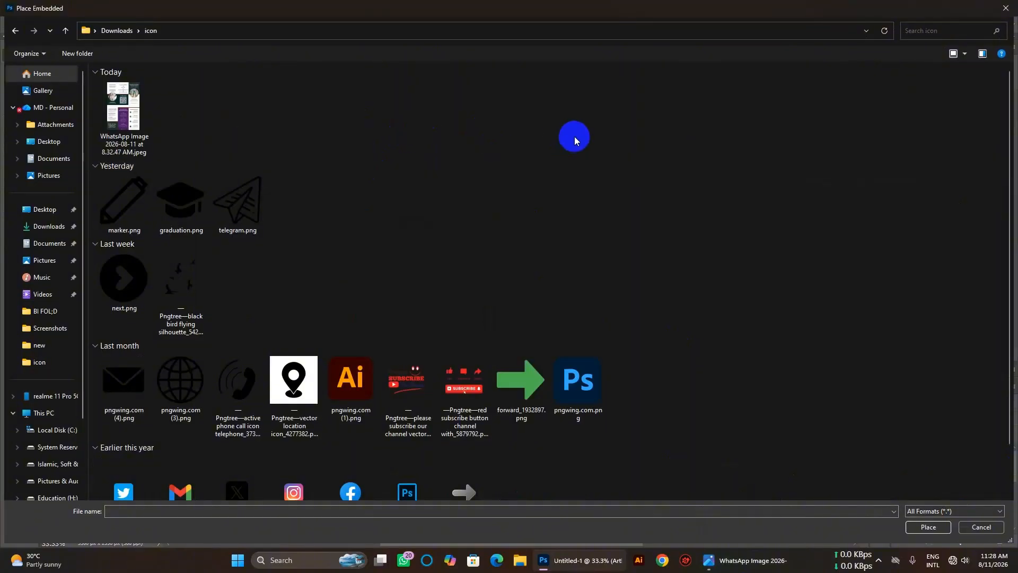
click(237, 385)
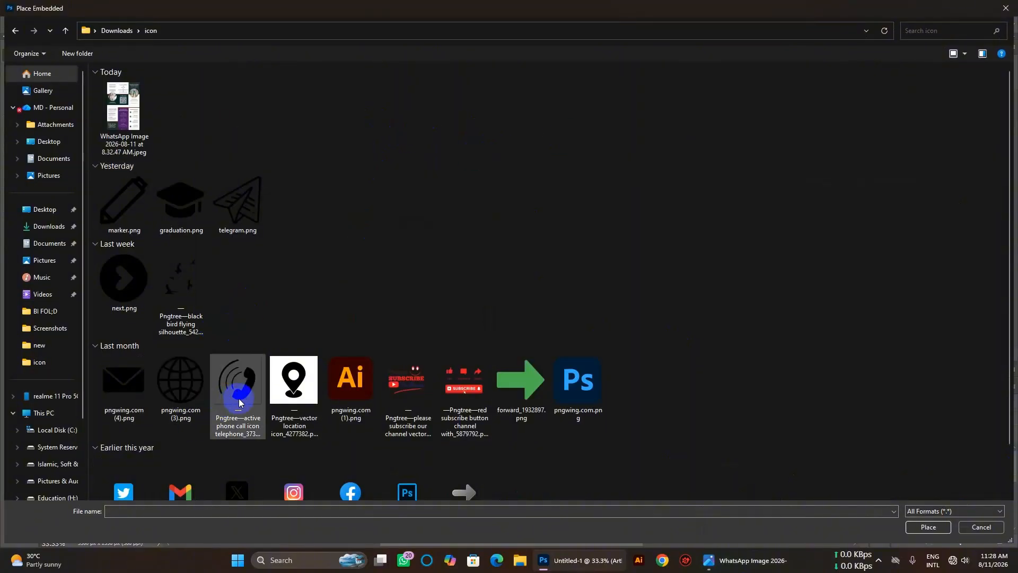
double_click(237, 392)
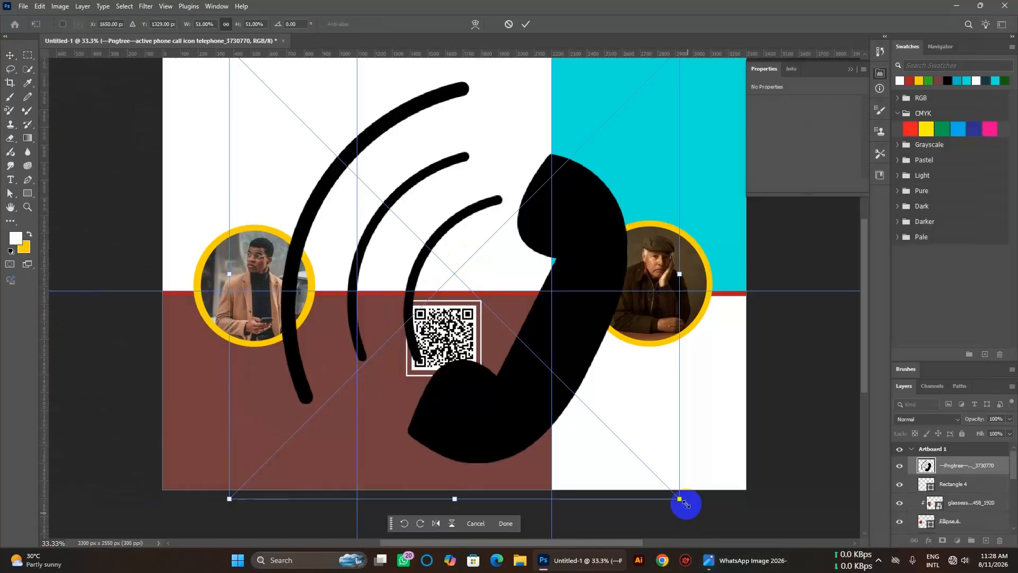
Shrink the phone icon to about 148 × 163 px and commit it atop the middle panel.
drag(680, 499, 484, 94)
scroll(481, 178, up, 2)
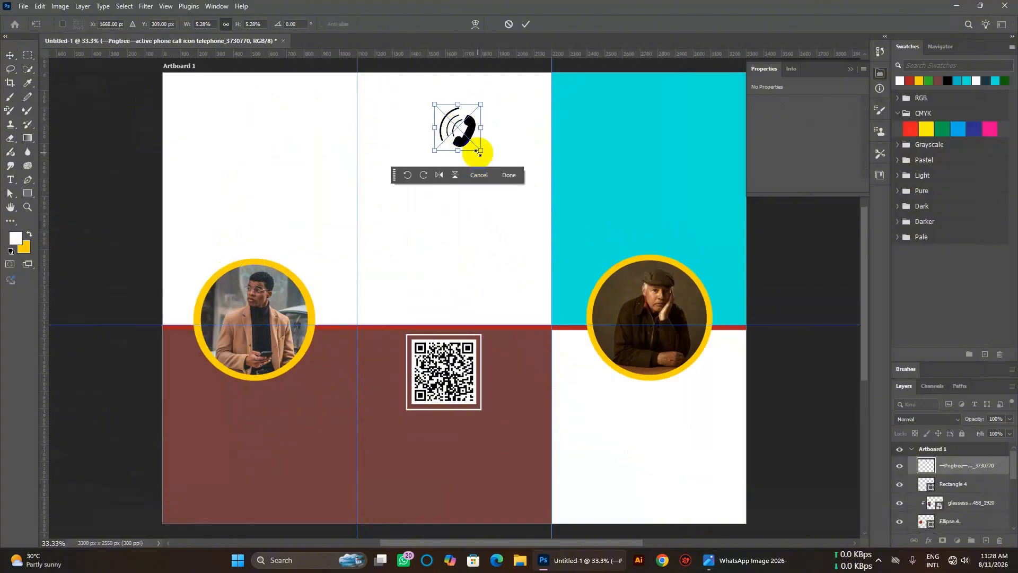
drag(480, 184, 457, 149)
drag(455, 140, 455, 142)
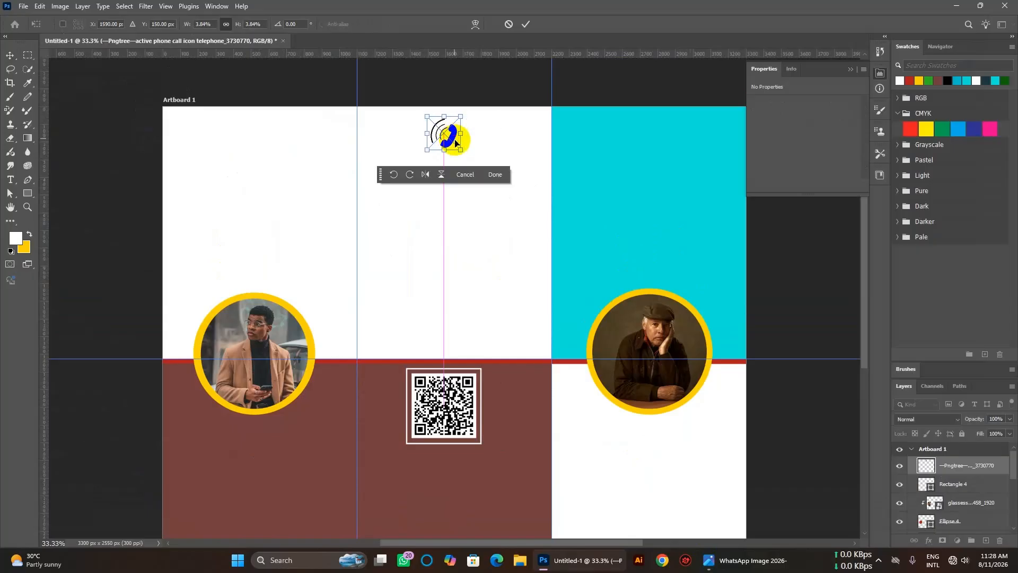
click(222, 185)
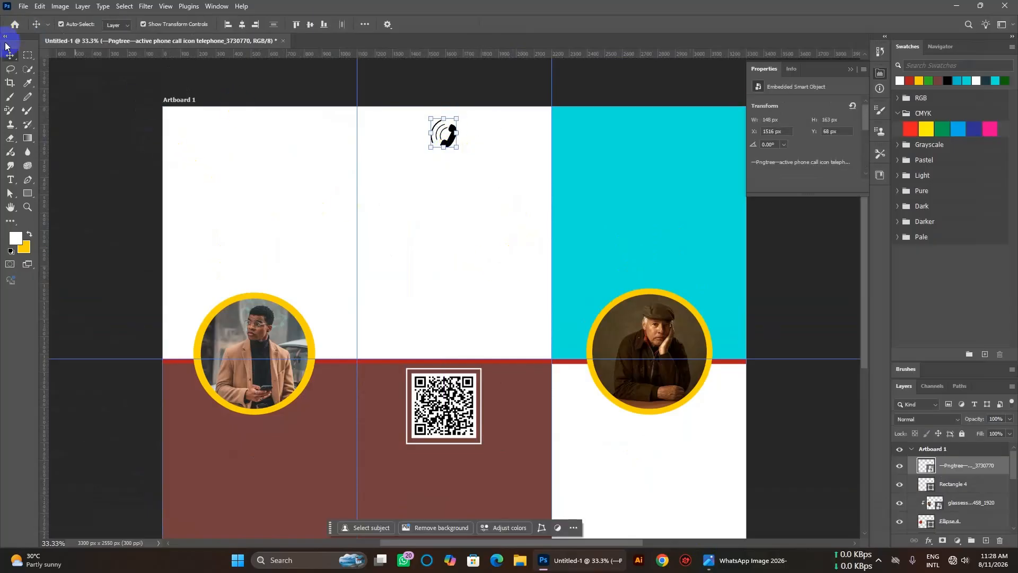
click(416, 199)
Embed pngwing.com (4).png, shrink it to 160 × 96 px and commit it under the phone icon.
click(22, 6)
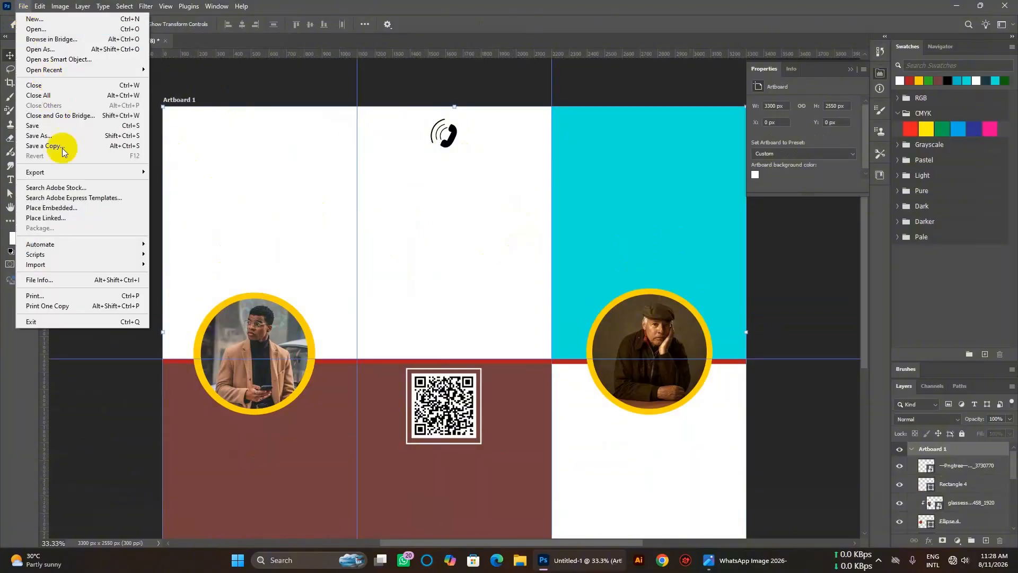
click(77, 208)
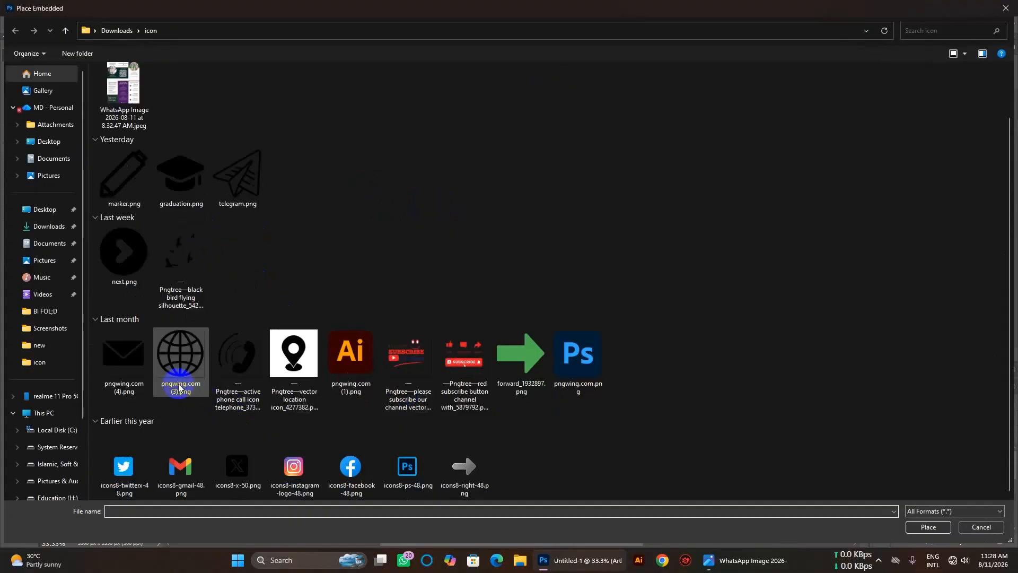
double_click(123, 353)
scroll(677, 451, down, 3)
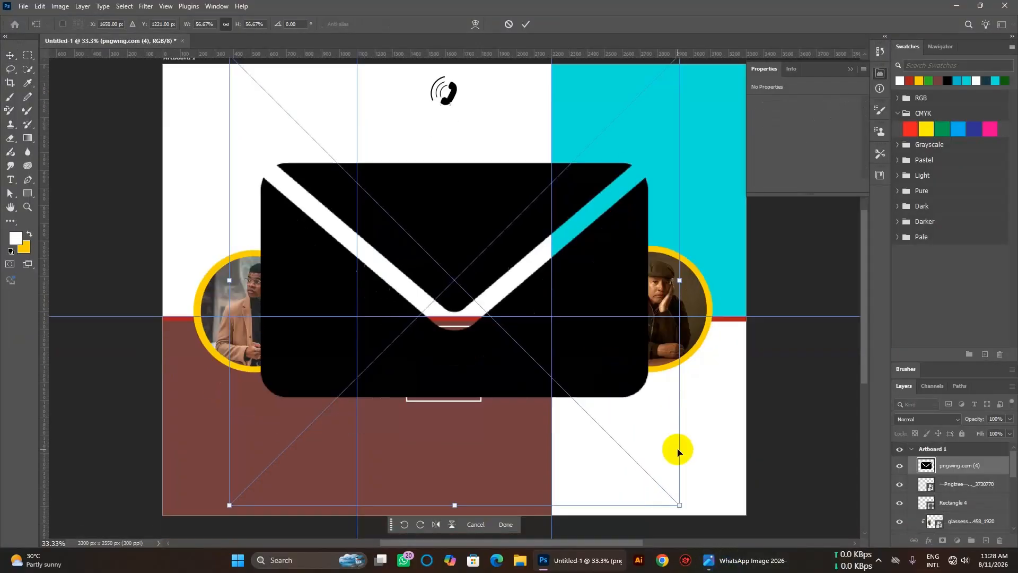
drag(679, 454, 386, 159)
scroll(461, 291, up, 6)
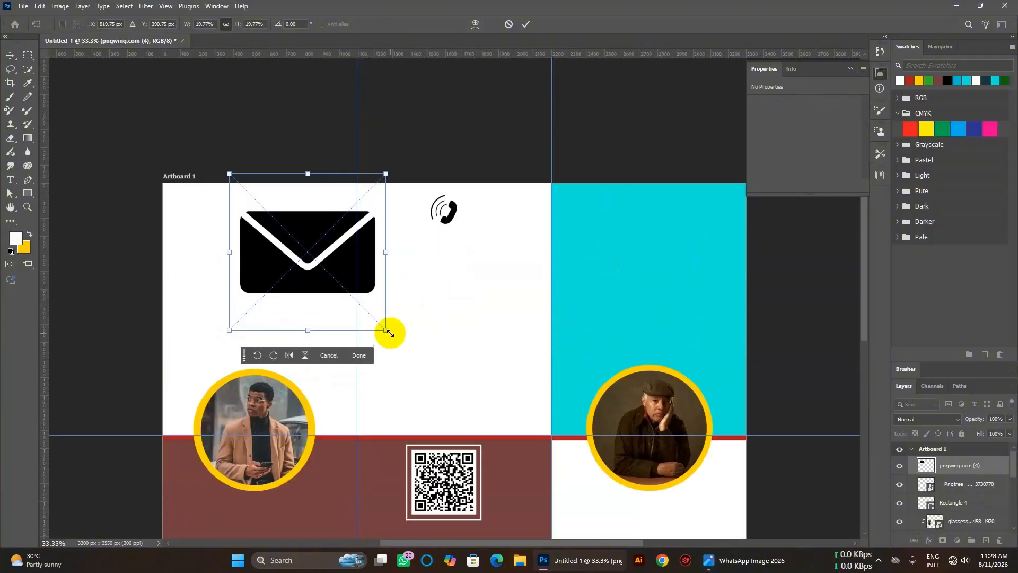
drag(386, 329, 446, 267)
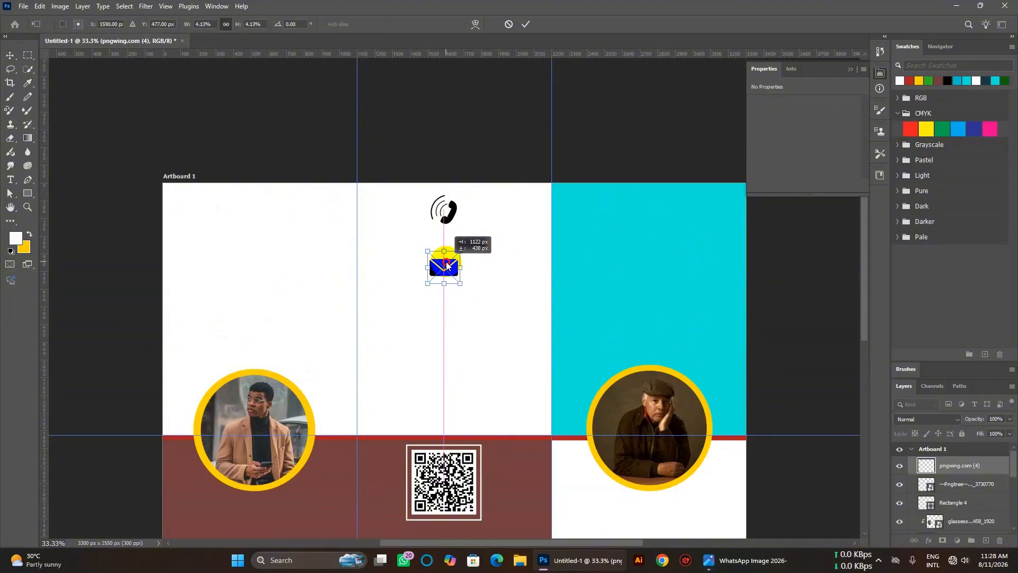
drag(447, 265, 448, 270)
click(227, 227)
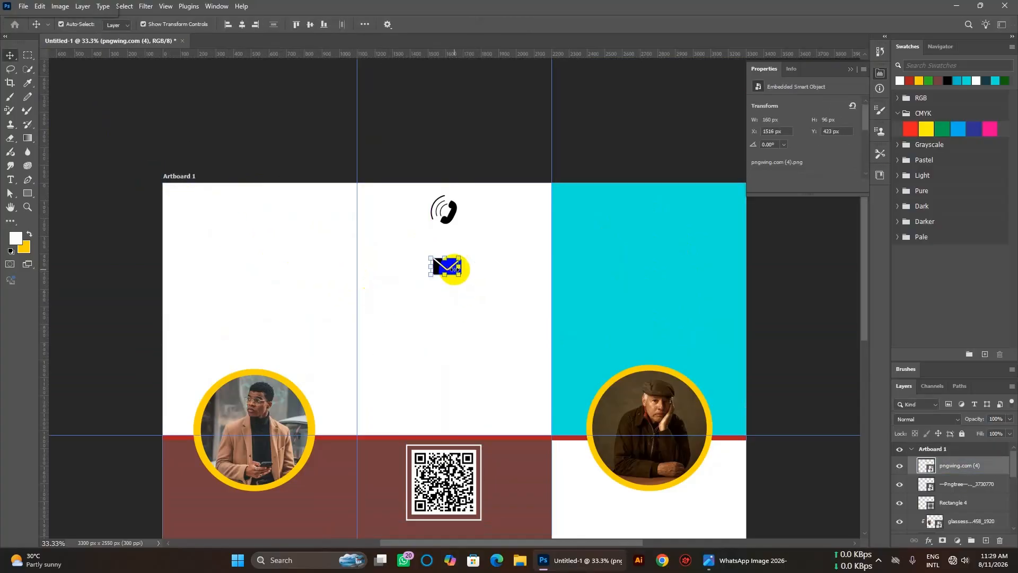
click(447, 322)
Try embedding the location pin icon file with Place Embedded.
click(23, 10)
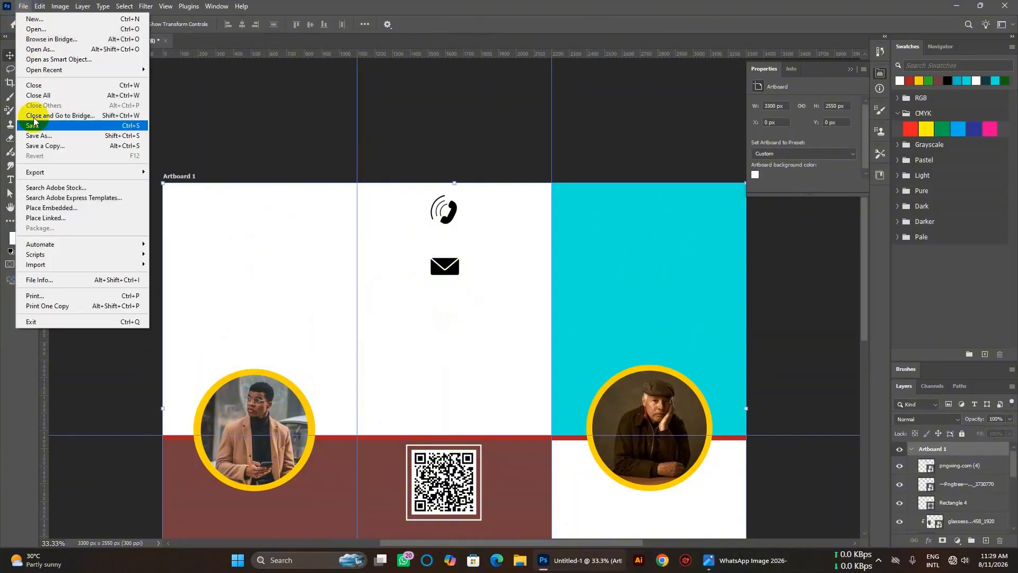
click(57, 205)
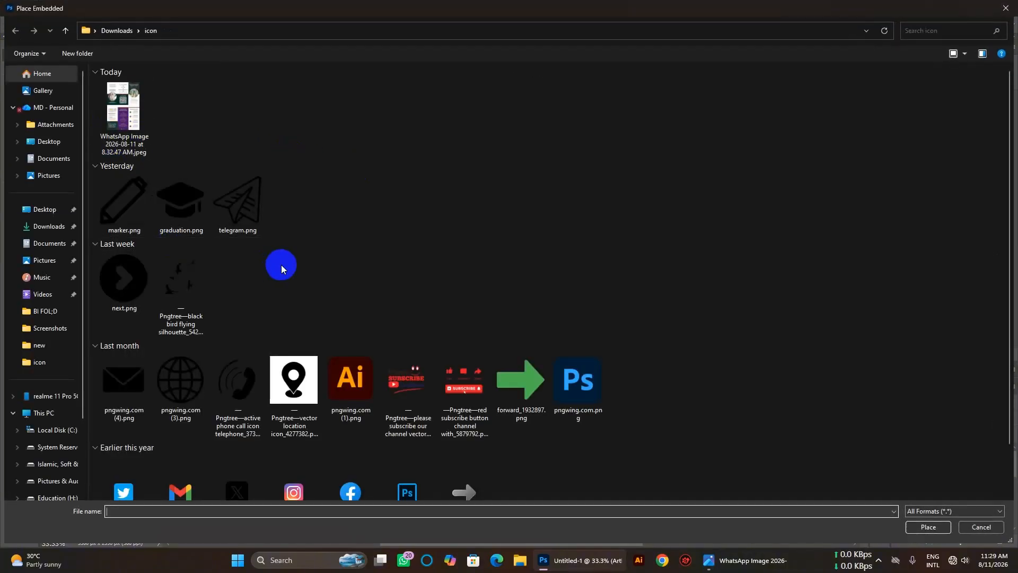
scroll(281, 265, down, 1)
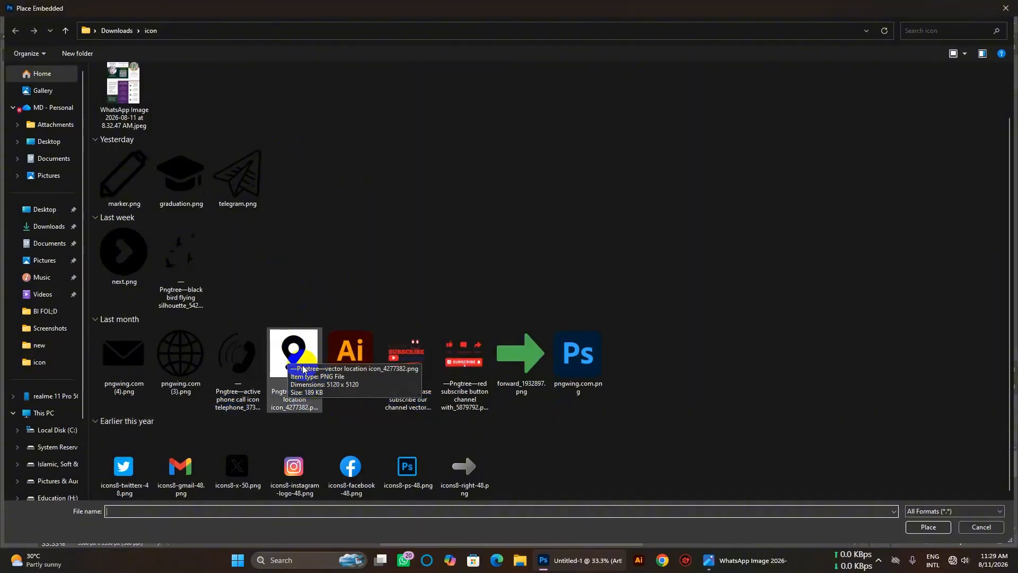
double_click(291, 394)
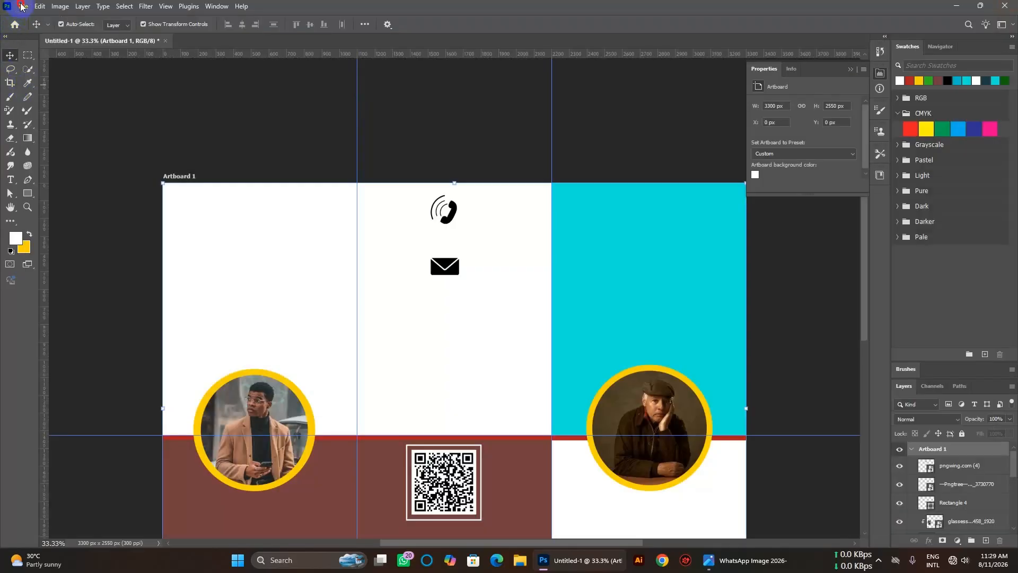
Open the vector location pin PNG as its own 5120 × 5120 px document.
click(21, 6)
click(32, 31)
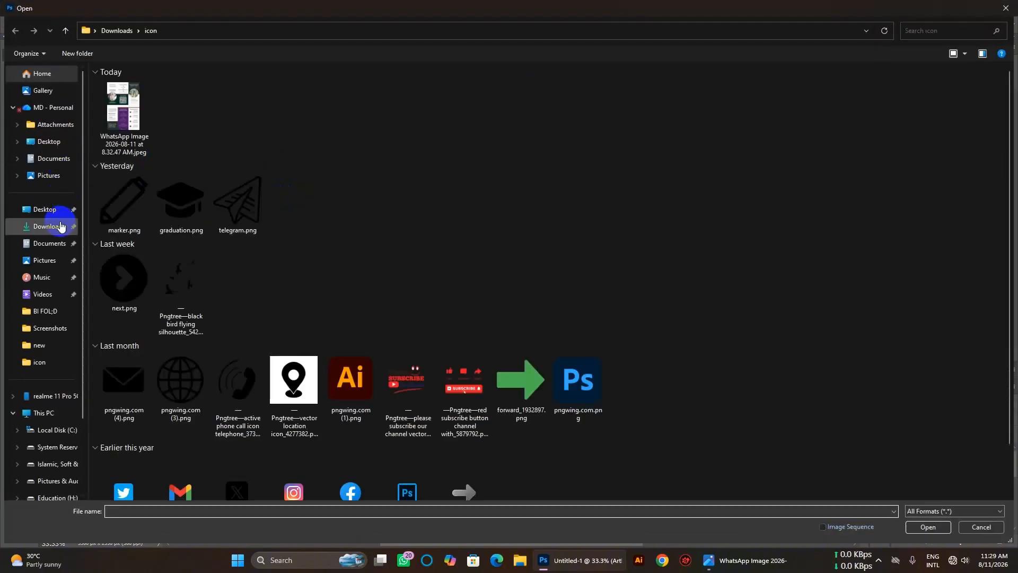
double_click(292, 379)
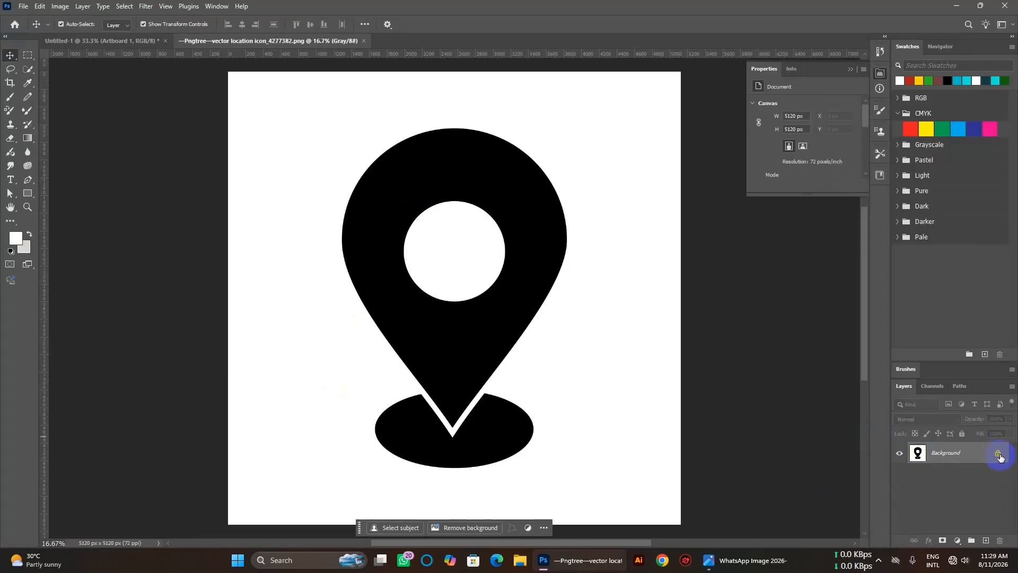
Unlock the pin layer, select all similar white areas and delete them, leaving the pin on transparency.
click(998, 455)
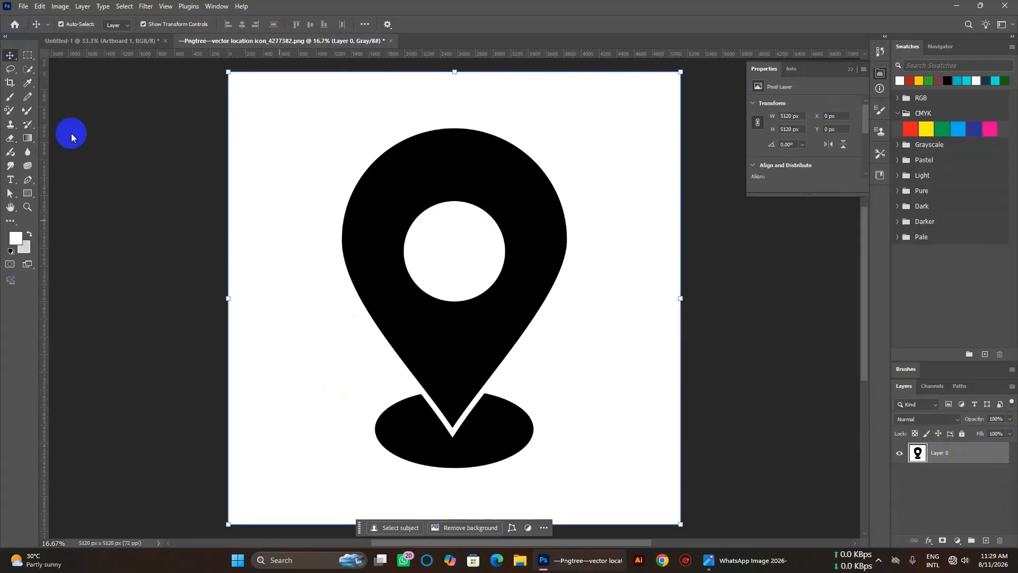
click(29, 55)
drag(252, 109, 307, 220)
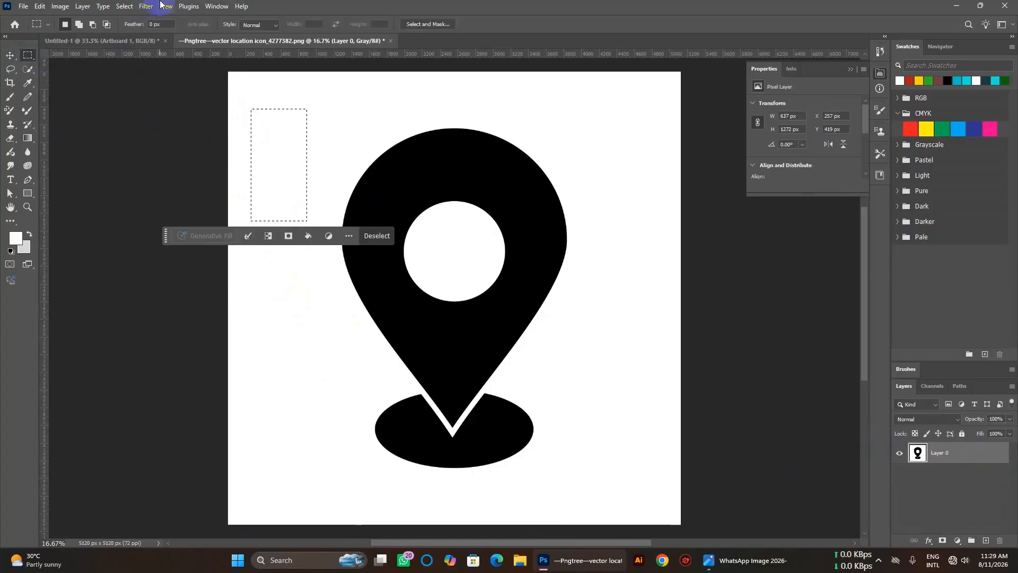
click(147, 7)
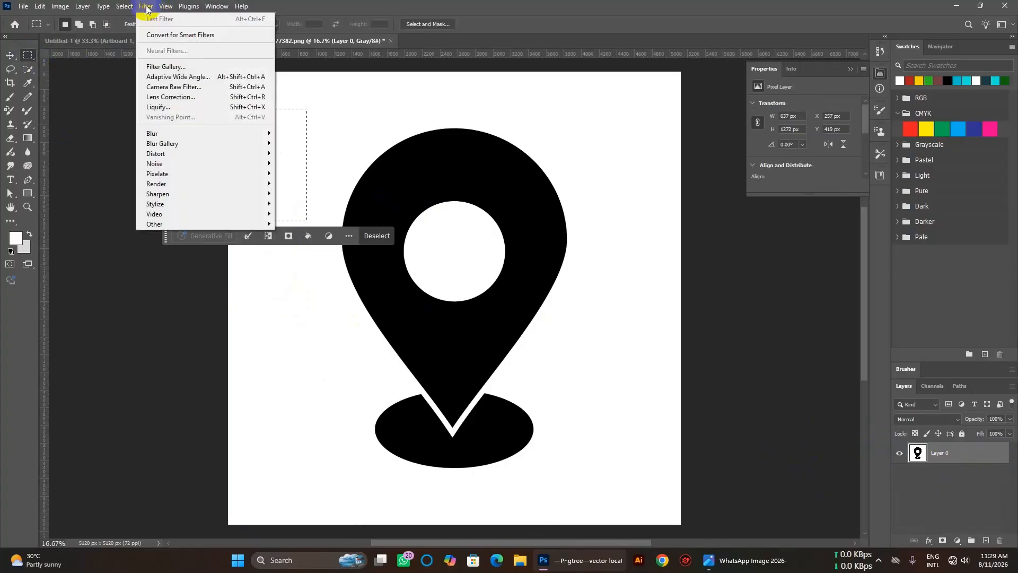
click(125, 6)
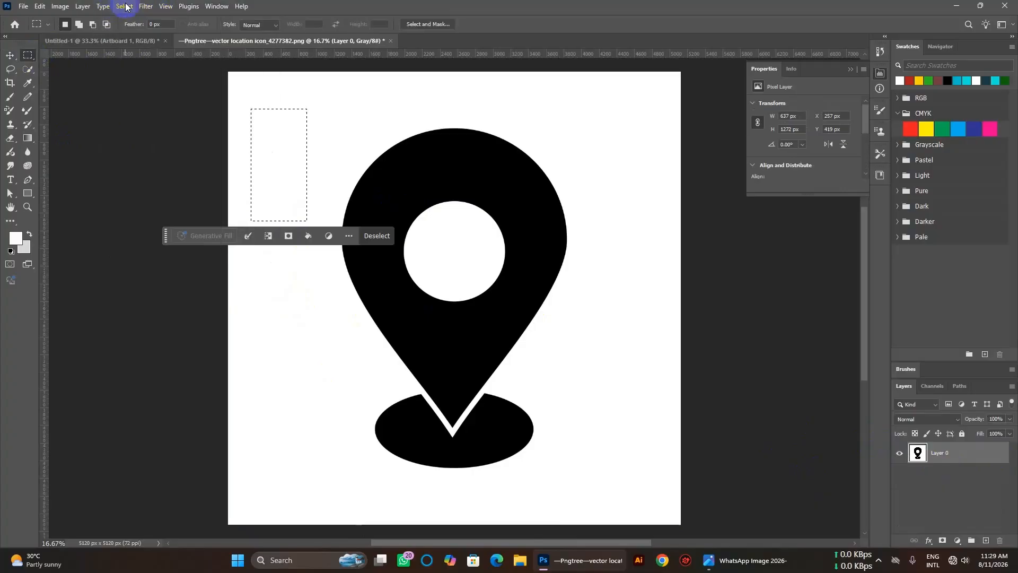
click(126, 6)
click(145, 194)
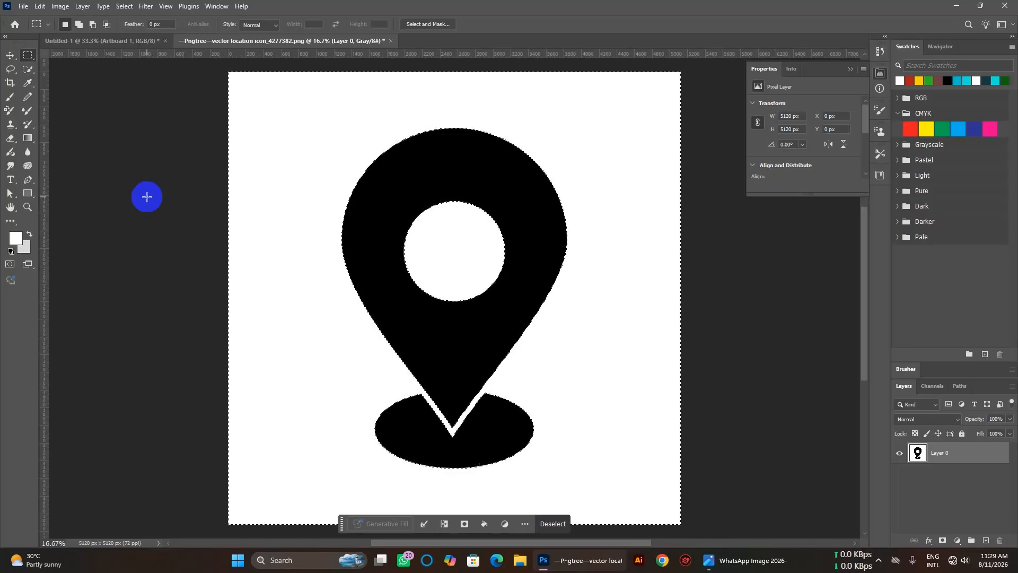
key(Delete)
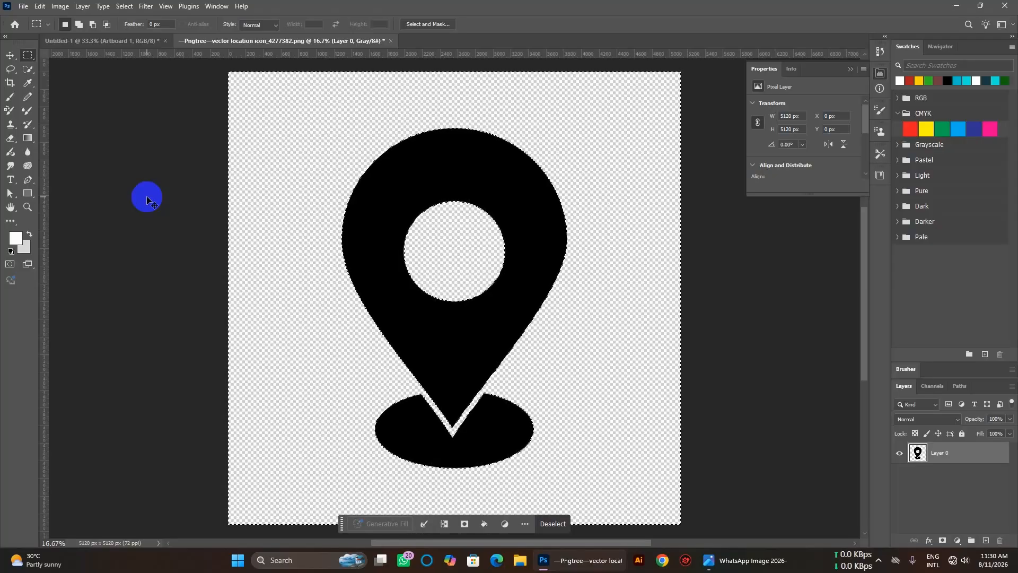
click(147, 200)
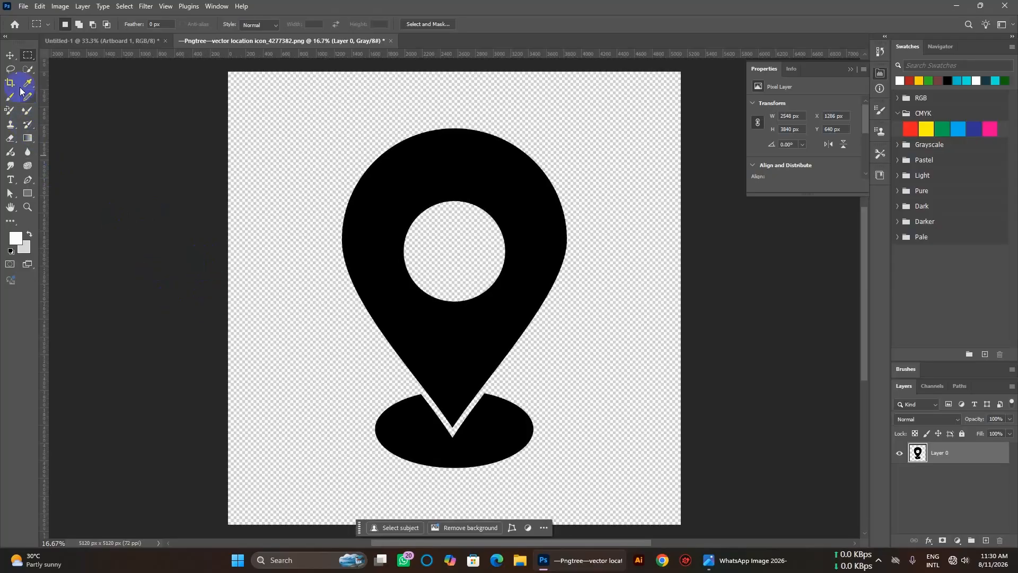
click(10, 56)
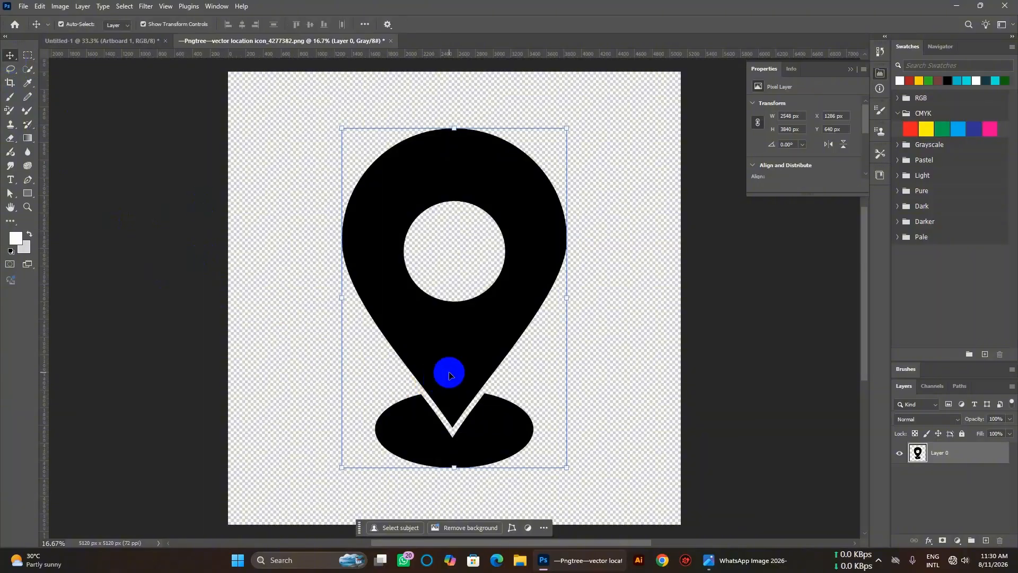
Try scaling the location pin down to about a quarter of its size.
drag(566, 468, 398, 525)
scroll(405, 491, down, 6)
scroll(420, 367, down, 2)
drag(415, 315, 480, 461)
scroll(477, 440, down, 4)
Undo and cancel the resize, then drag the full-size pin onto the Untitled-1 artboard.
key(ctrl+z)
key(ctrl+z)
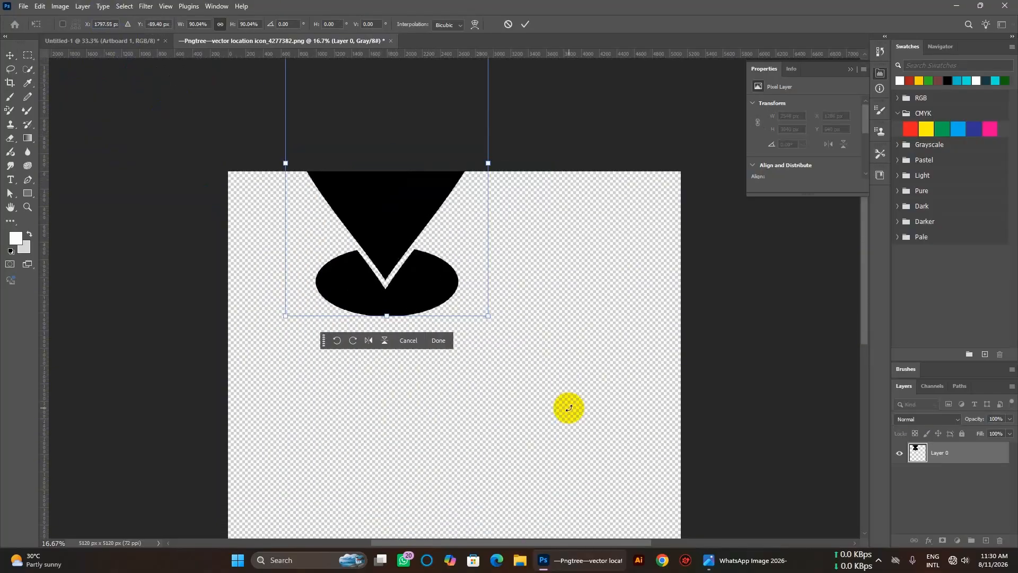
scroll(568, 433, right, 2)
drag(437, 415, 395, 457)
scroll(395, 457, down, 3)
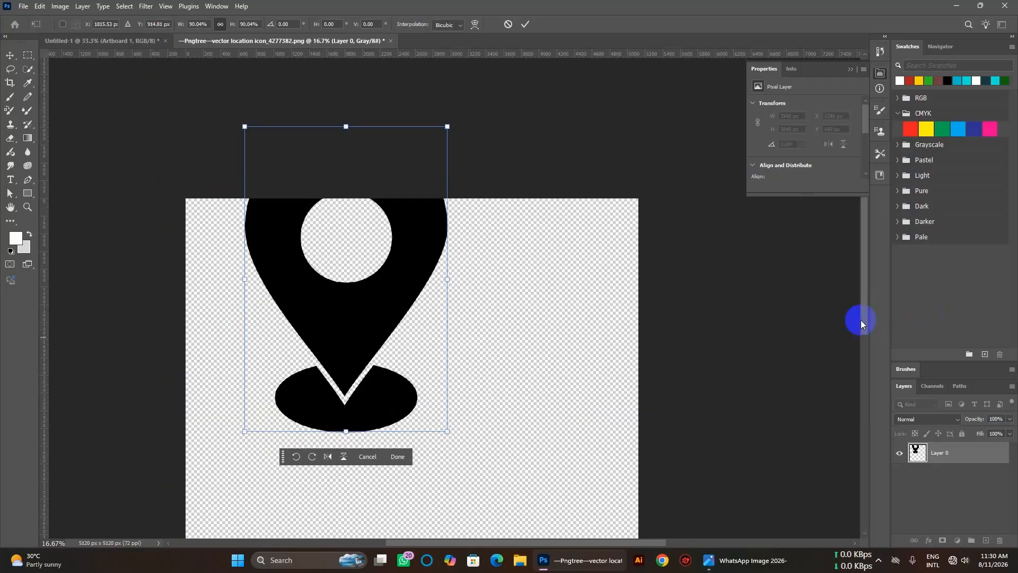
key(Escape)
drag(435, 363, 459, 381)
scroll(459, 382, down, 3)
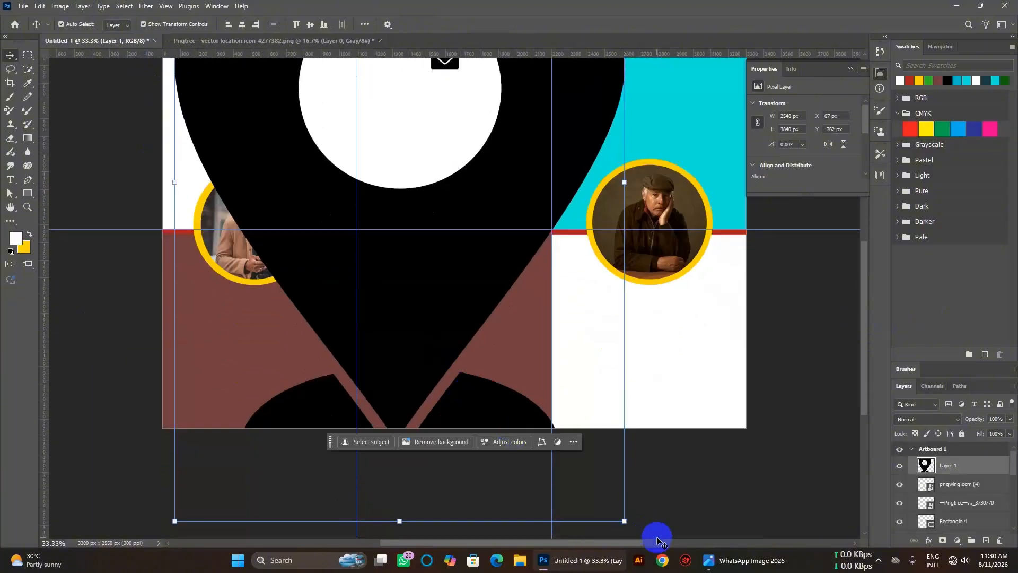
Shrink the location pin to small icon size, about 138 × 209 px.
drag(624, 521, 382, 177)
scroll(391, 325, up, 4)
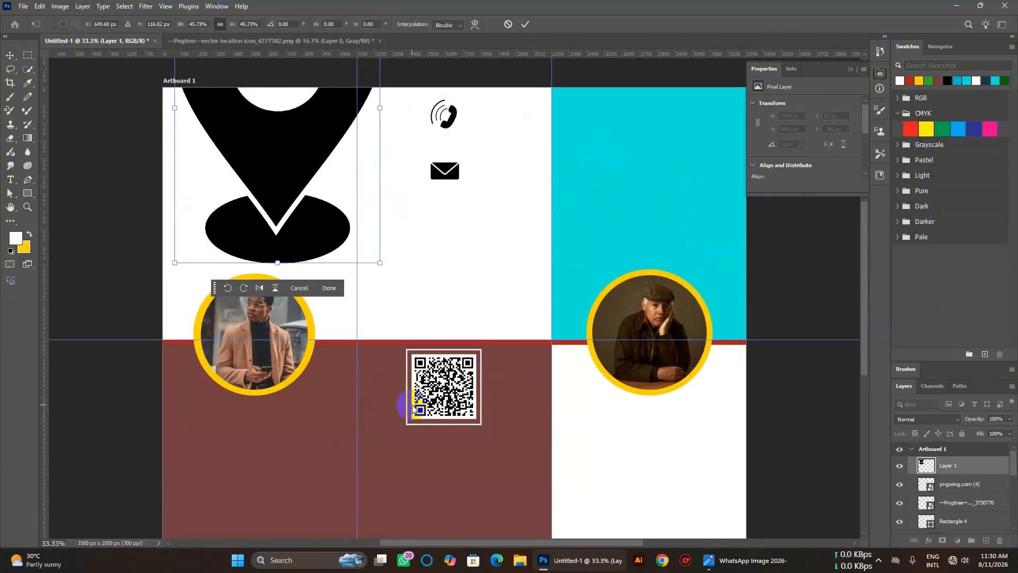
scroll(413, 408, up, 3)
drag(241, 283, 414, 416)
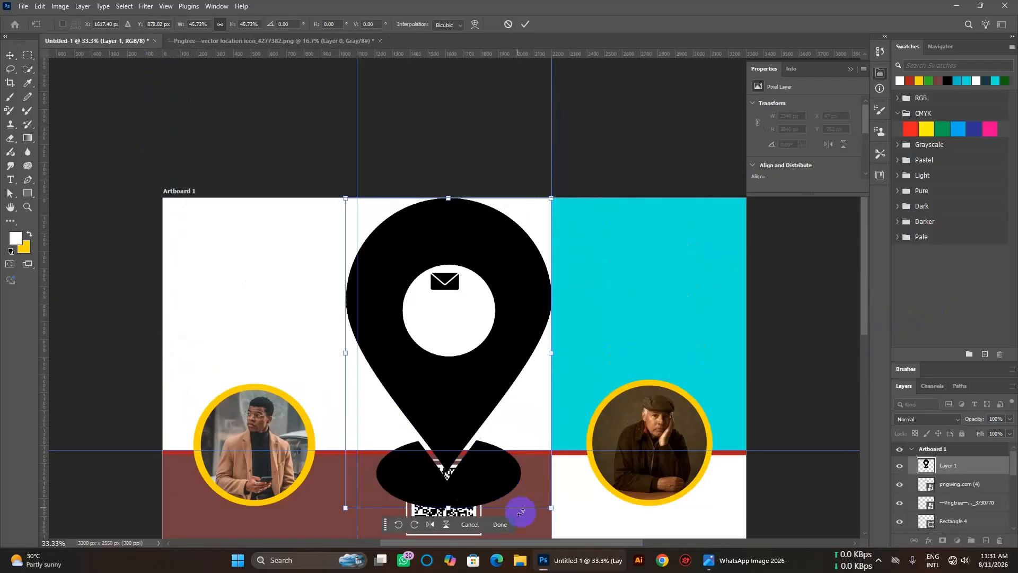
drag(552, 508, 447, 353)
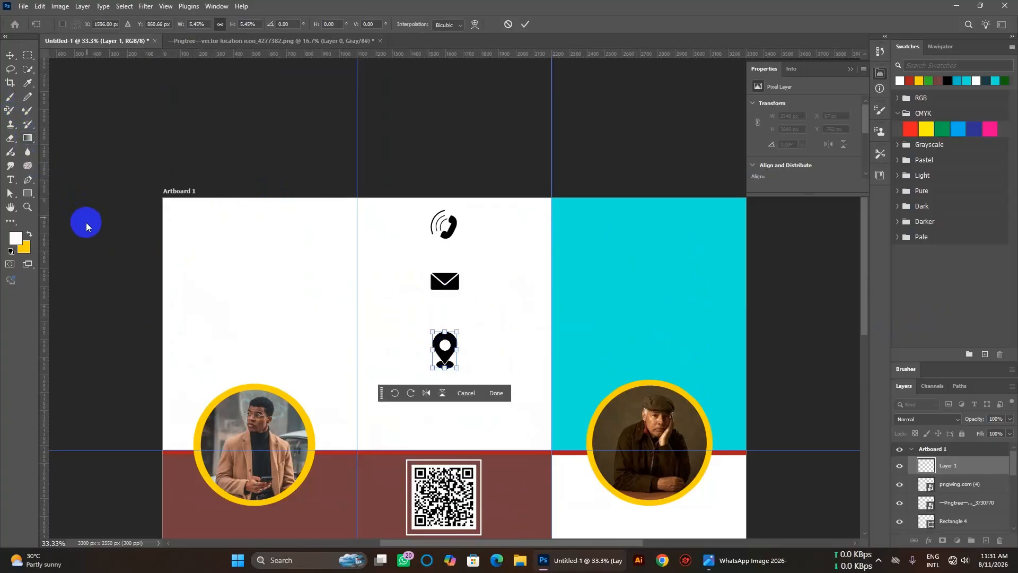
click(4, 58)
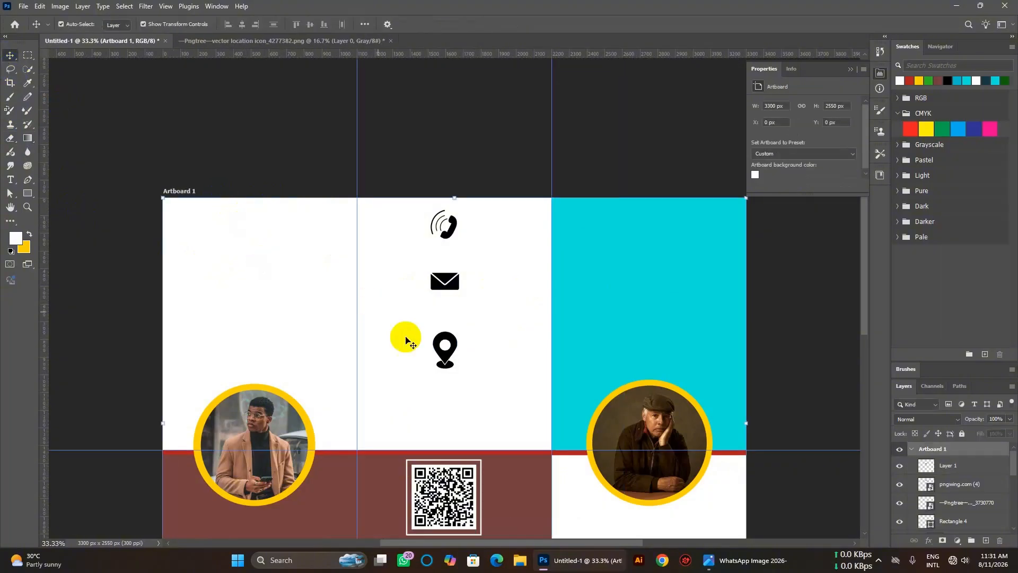
Move the pin below the mail icon and shift the mail and phone icons down.
click(451, 360)
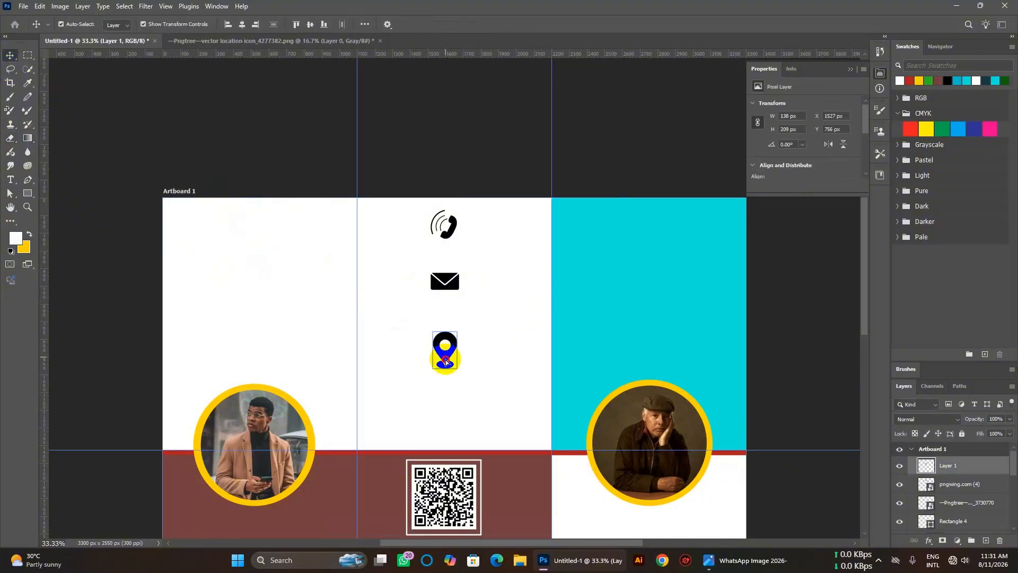
drag(447, 360, 446, 384)
drag(451, 270, 450, 303)
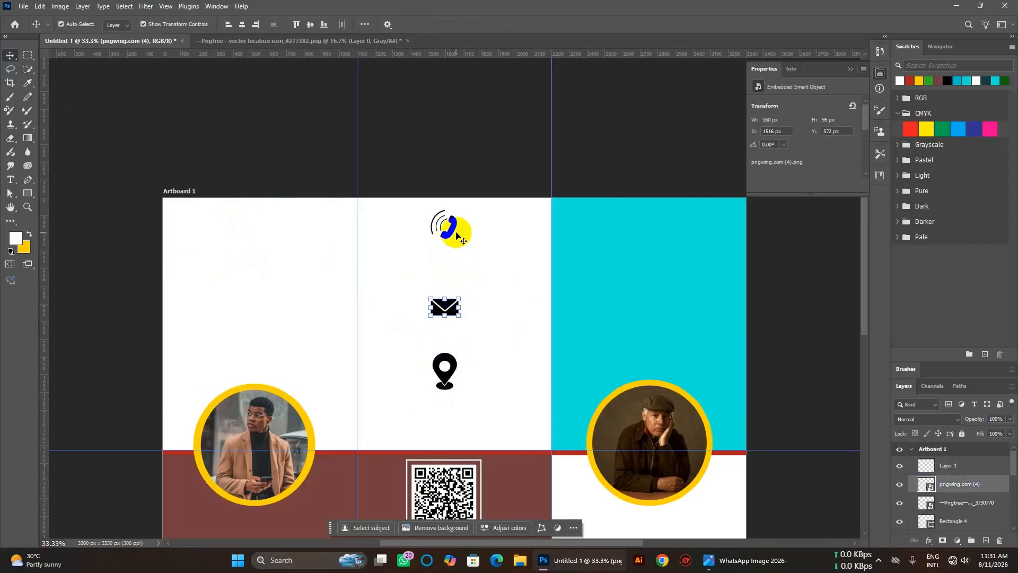
click(452, 228)
drag(460, 235, 454, 253)
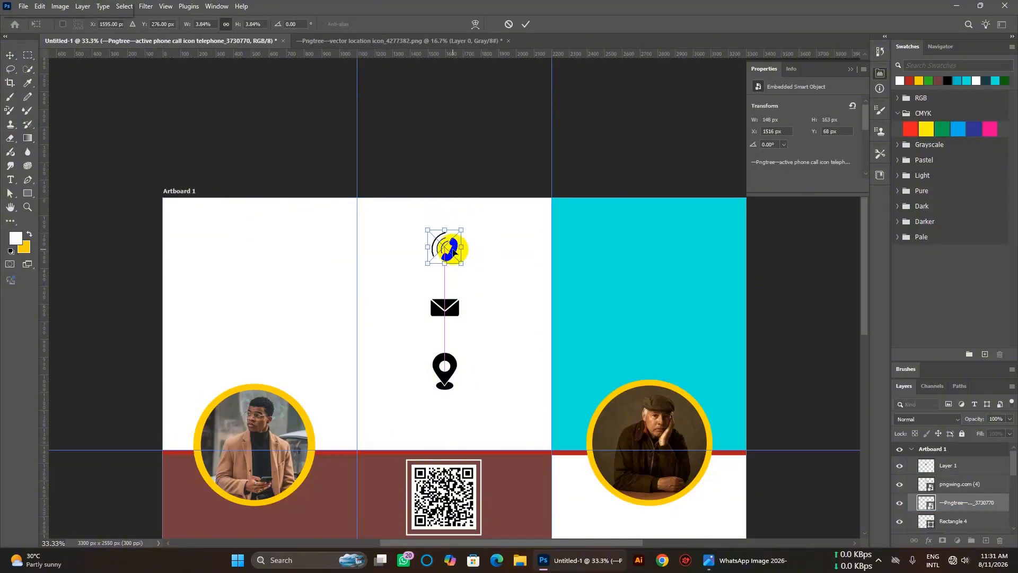
click(10, 55)
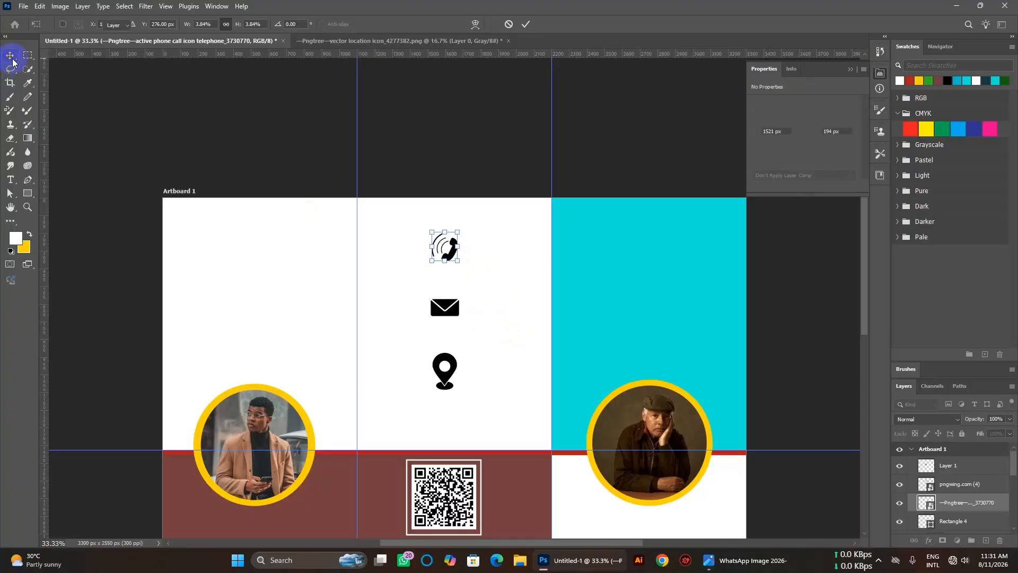
click(255, 268)
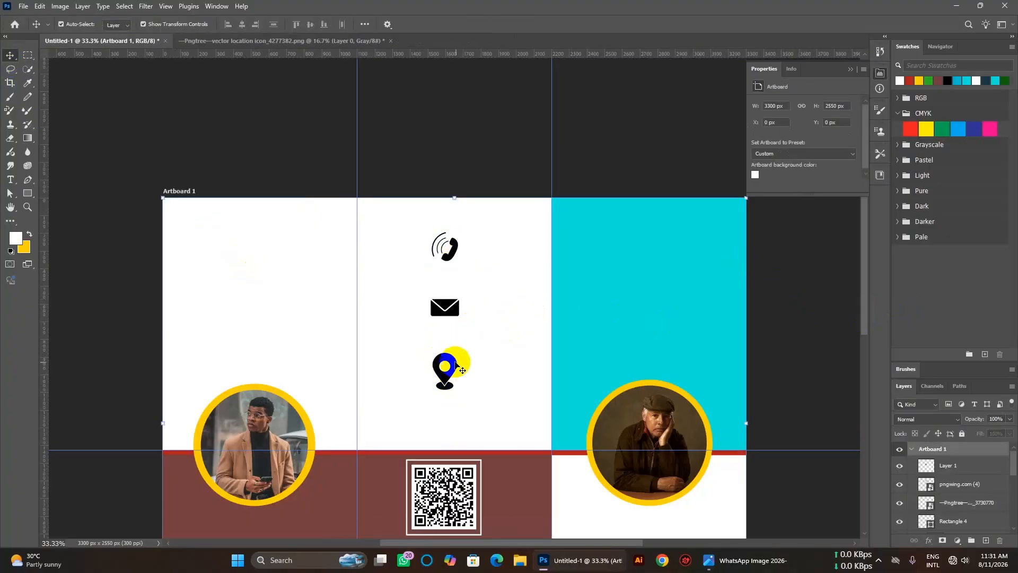
Move the pin, mail and phone icons further down to even their spacing.
drag(449, 371, 449, 400)
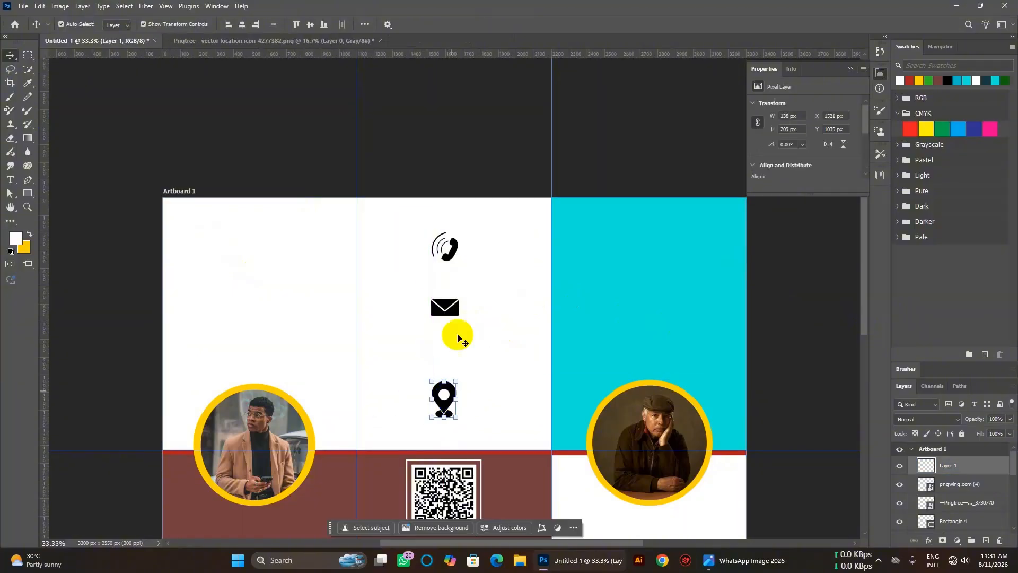
drag(446, 314, 446, 346)
click(459, 255)
drag(460, 255, 454, 287)
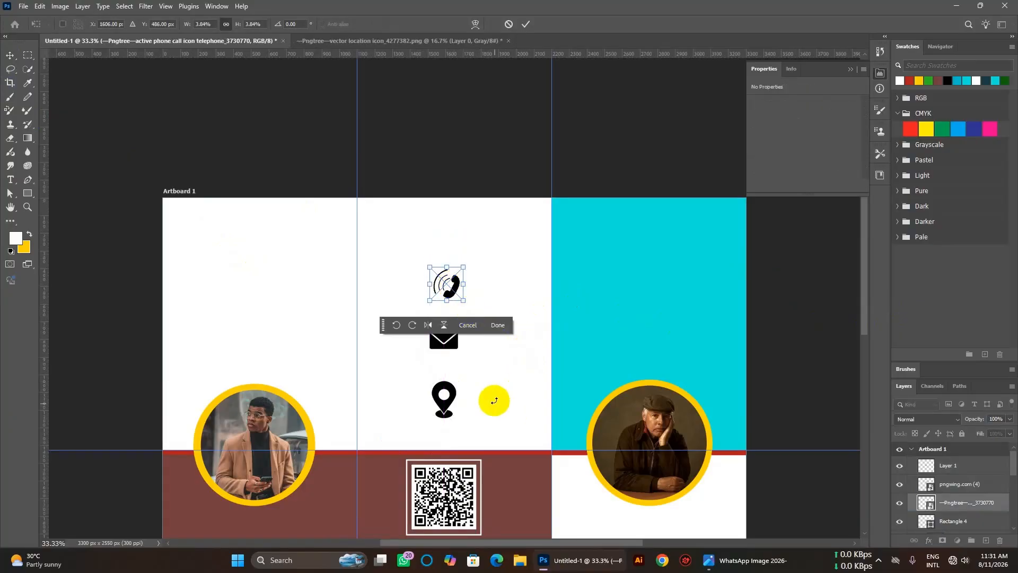
Type the 'connect to us' heading above the phone icon.
click(12, 180)
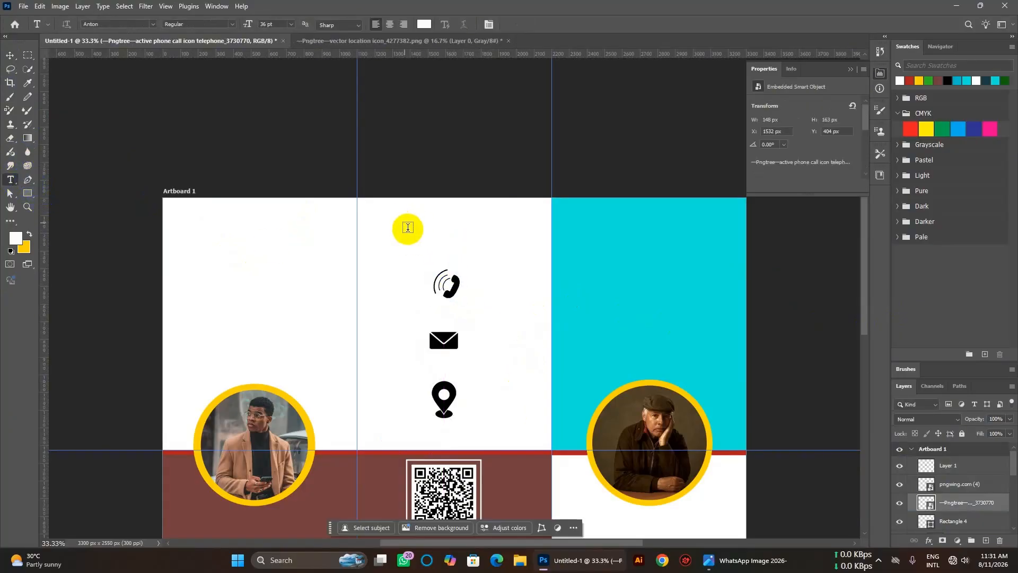
click(421, 234)
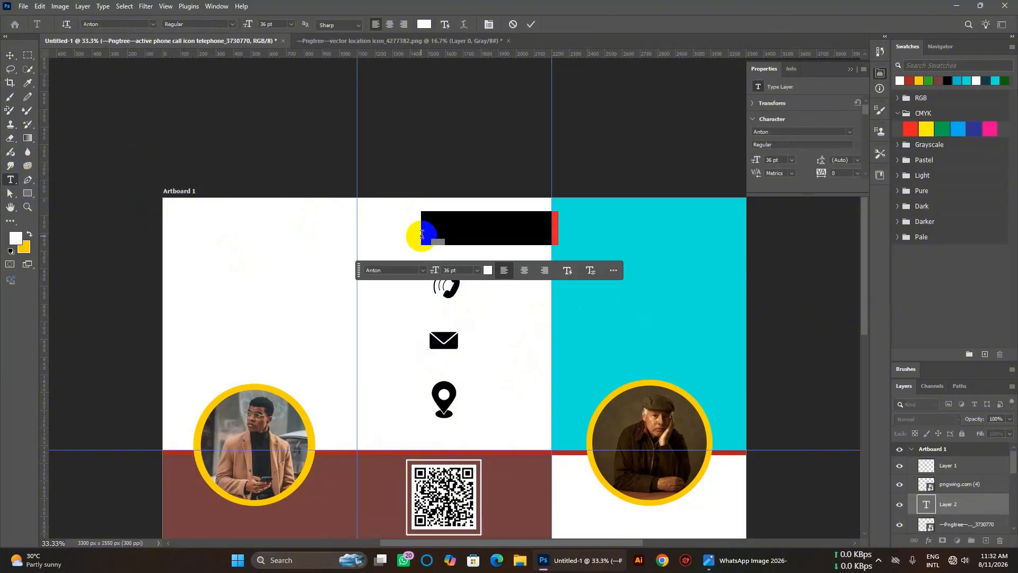
click(421, 234)
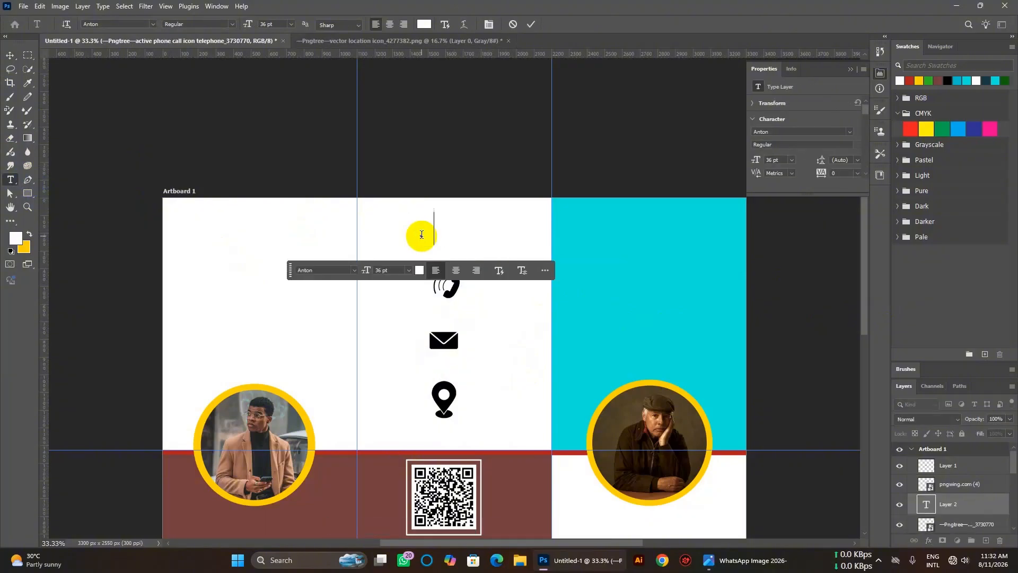
text(O)
key(BackSpace)
key(BackSpace)
key(BackSpace)
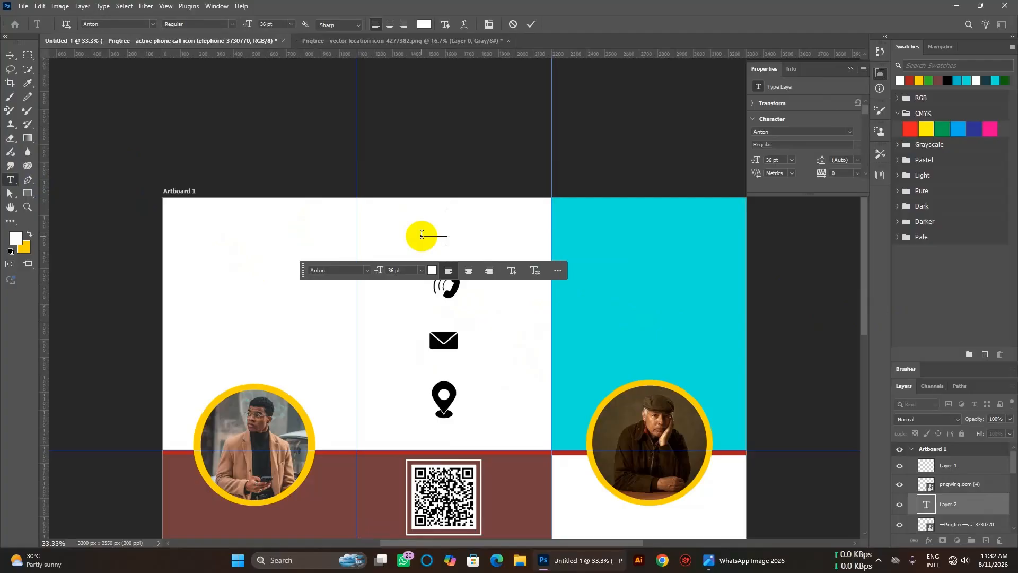
text(C)
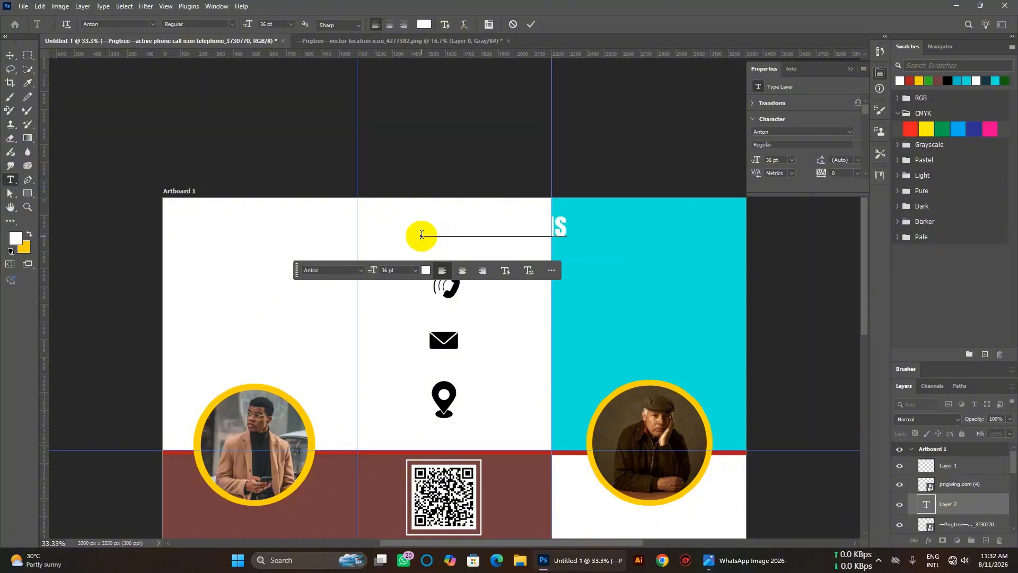
Make the whole 'connect to us' heading black.
click(425, 272)
click(644, 328)
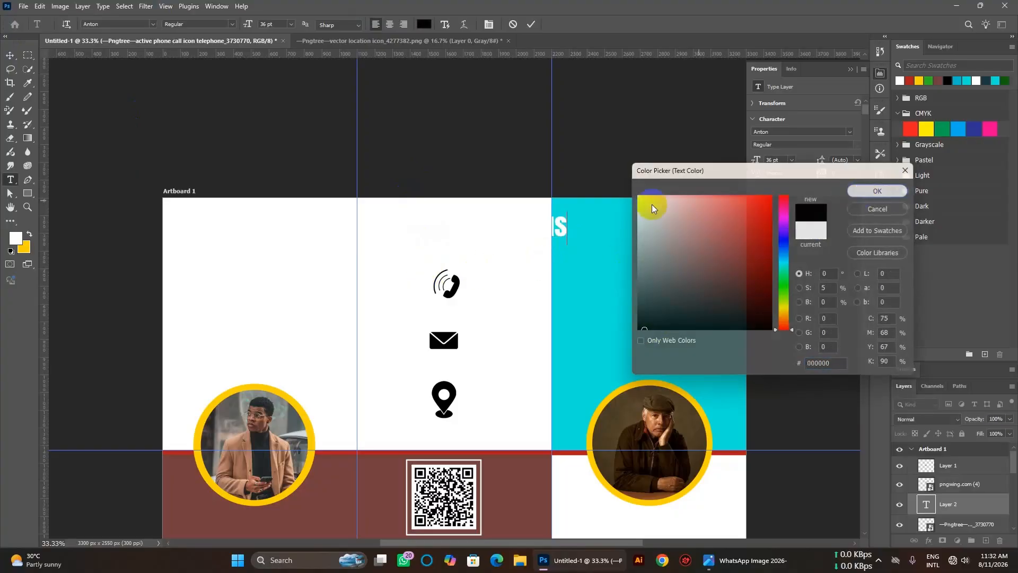
triple_click(522, 228)
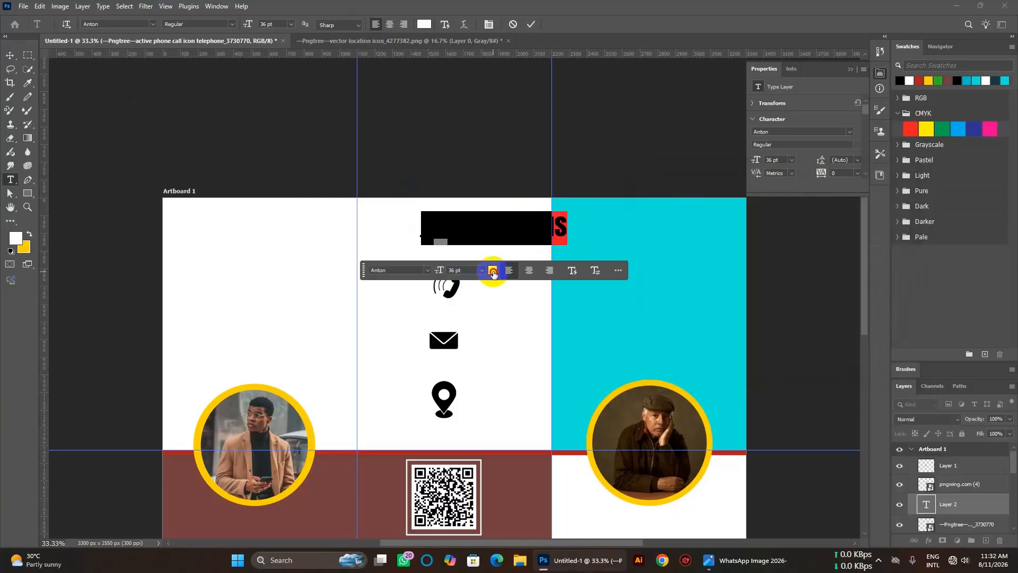
click(493, 272)
click(648, 333)
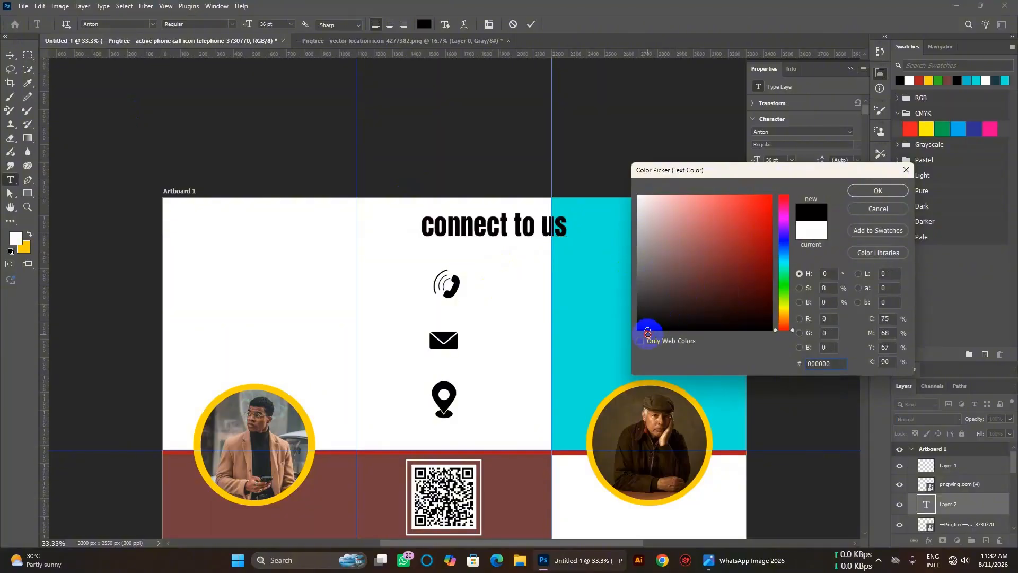
click(860, 194)
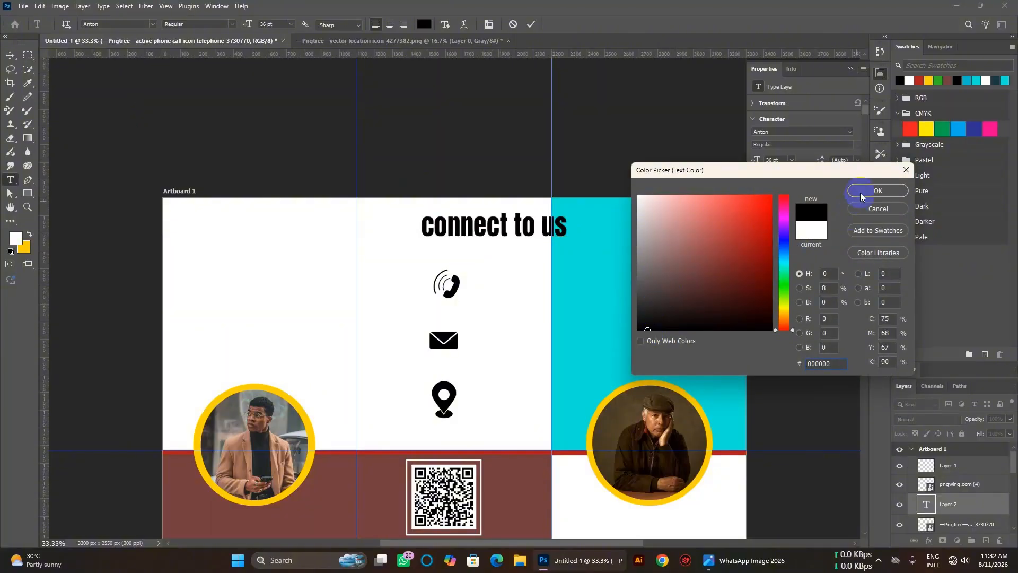
click(10, 55)
Centre the heading, scale it slightly smaller and shorter, and nudge the phone icon up.
drag(457, 229, 419, 230)
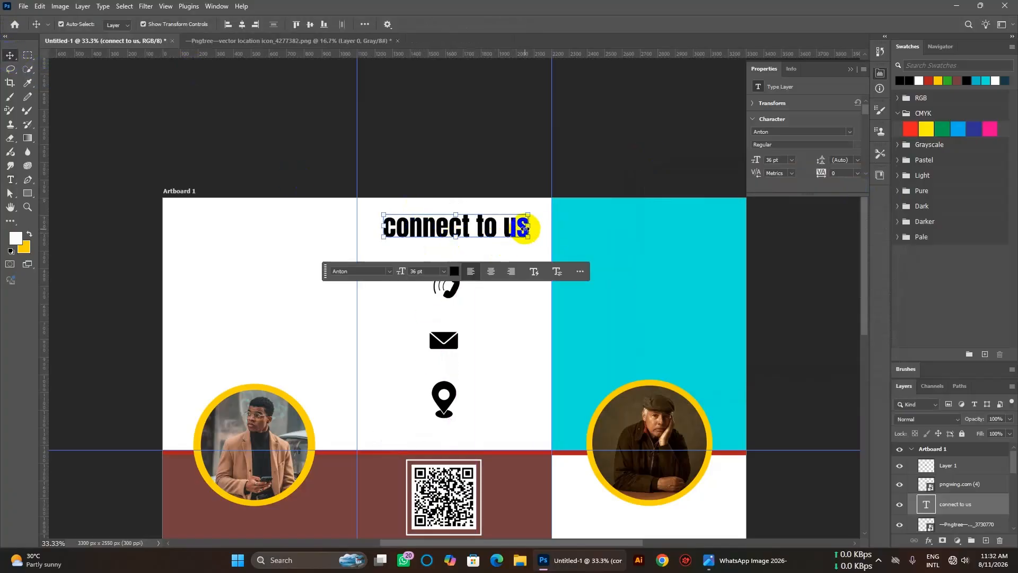
drag(528, 222, 518, 225)
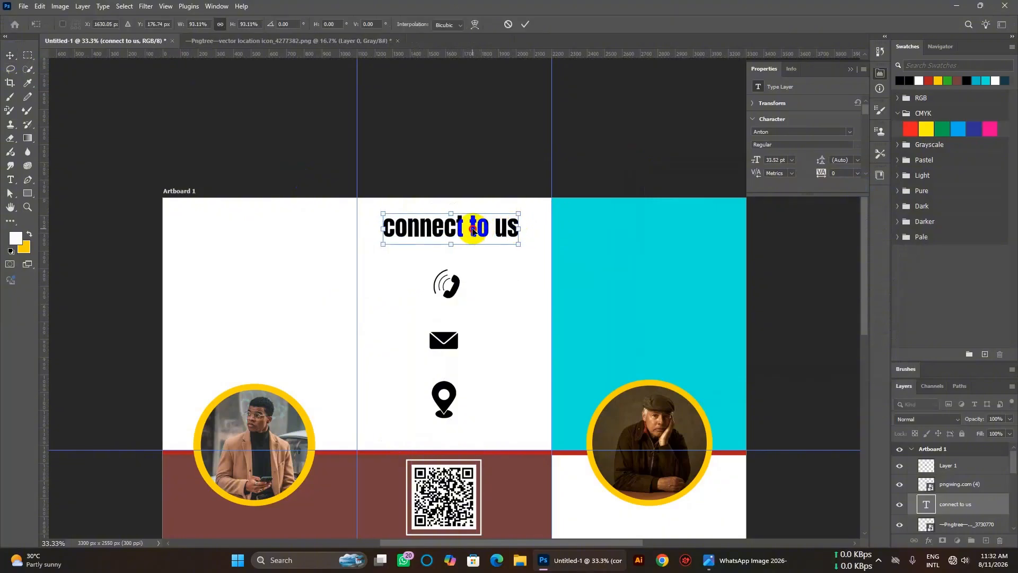
drag(451, 243, 460, 230)
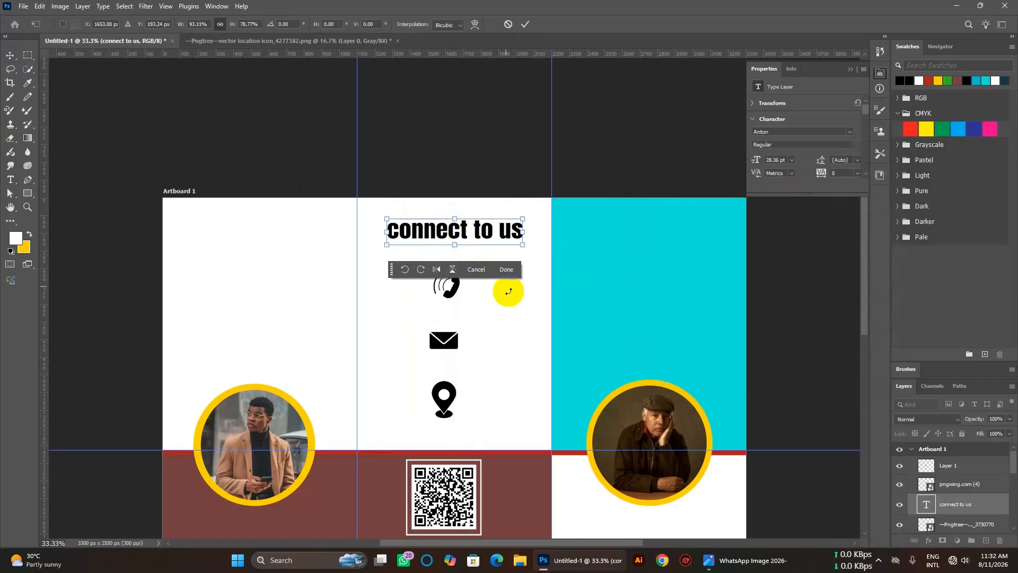
click(10, 56)
click(498, 362)
drag(452, 295, 449, 289)
Select and nudge the location icon, then deselect it.
click(449, 402)
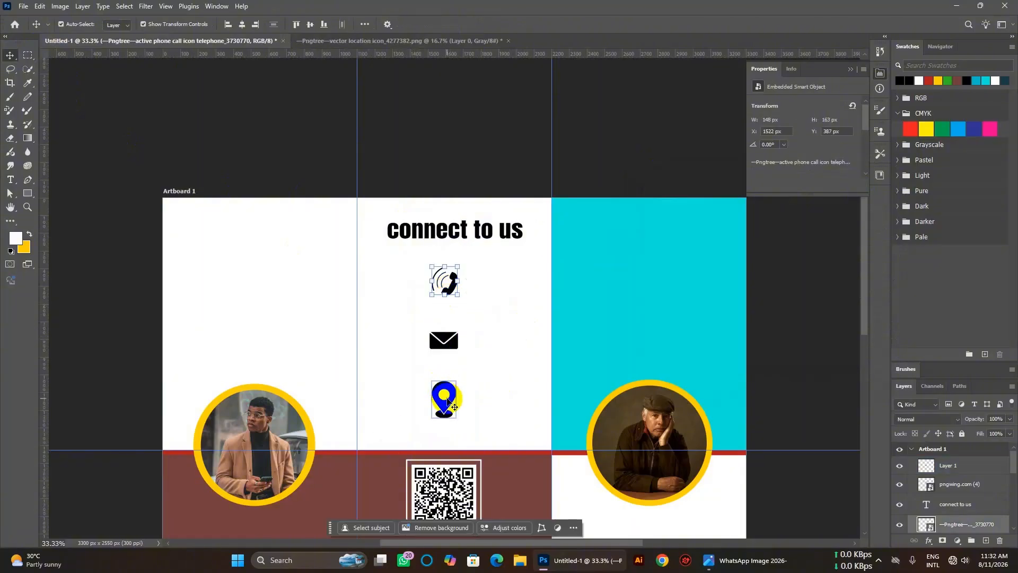
drag(450, 398, 449, 399)
click(505, 385)
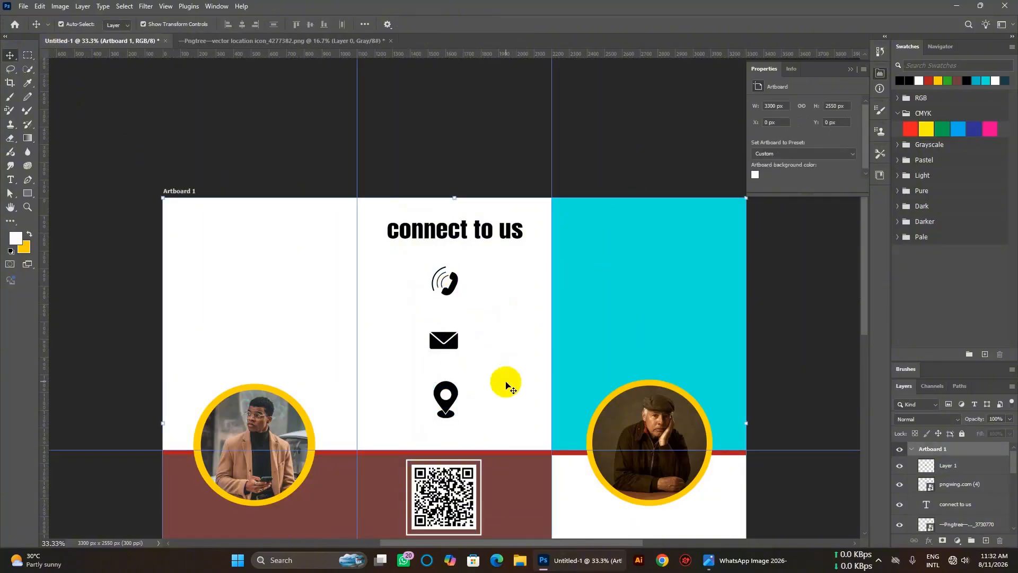
click(455, 405)
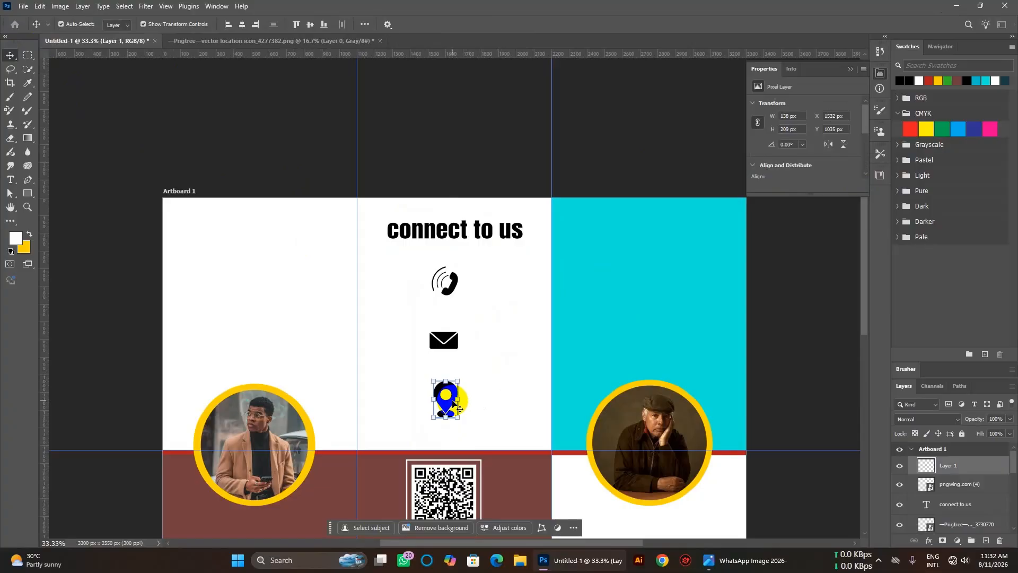
click(518, 371)
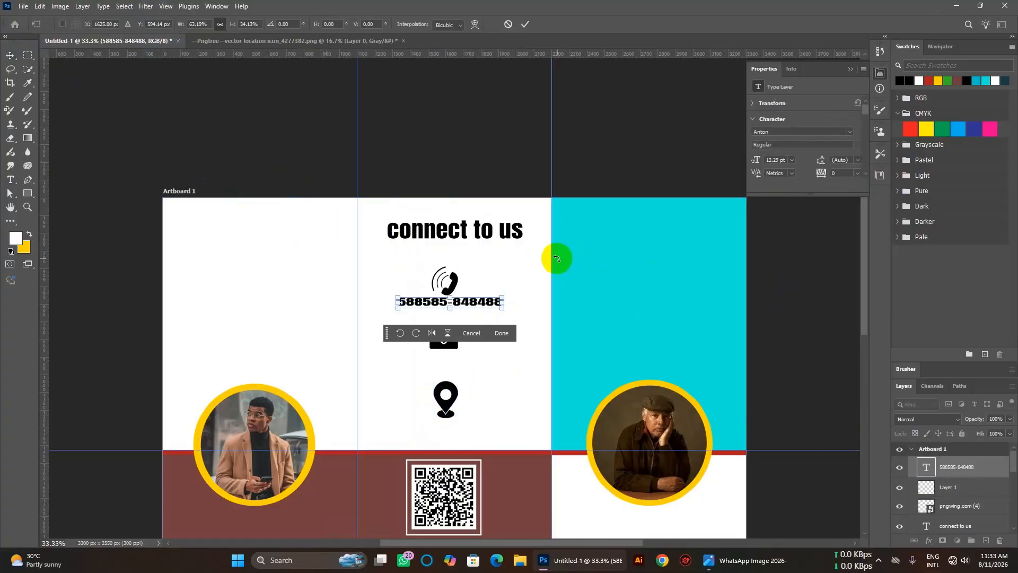
Commit the phone number resize and reposition it under the phone icon.
click(135, 147)
click(10, 58)
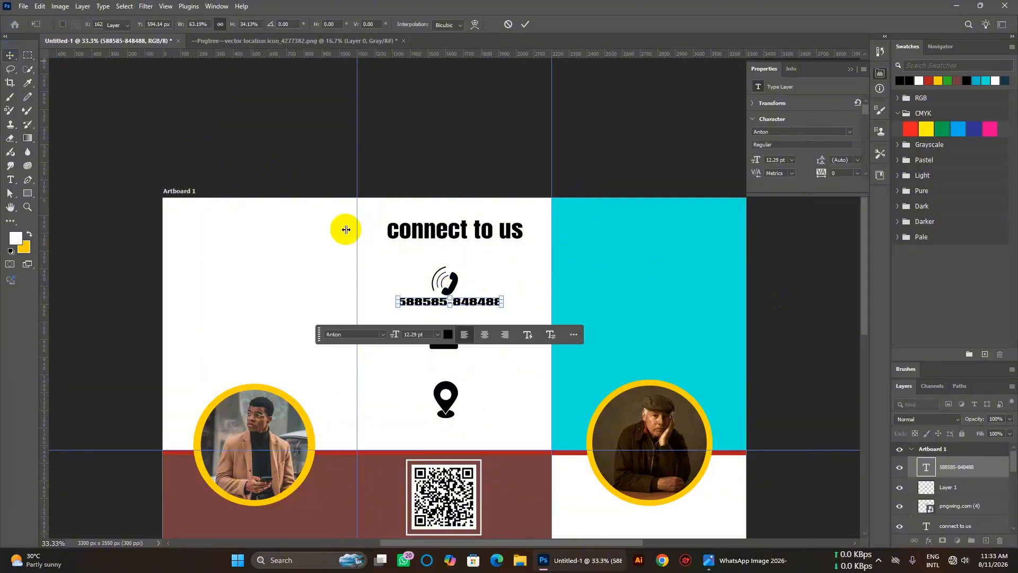
click(507, 281)
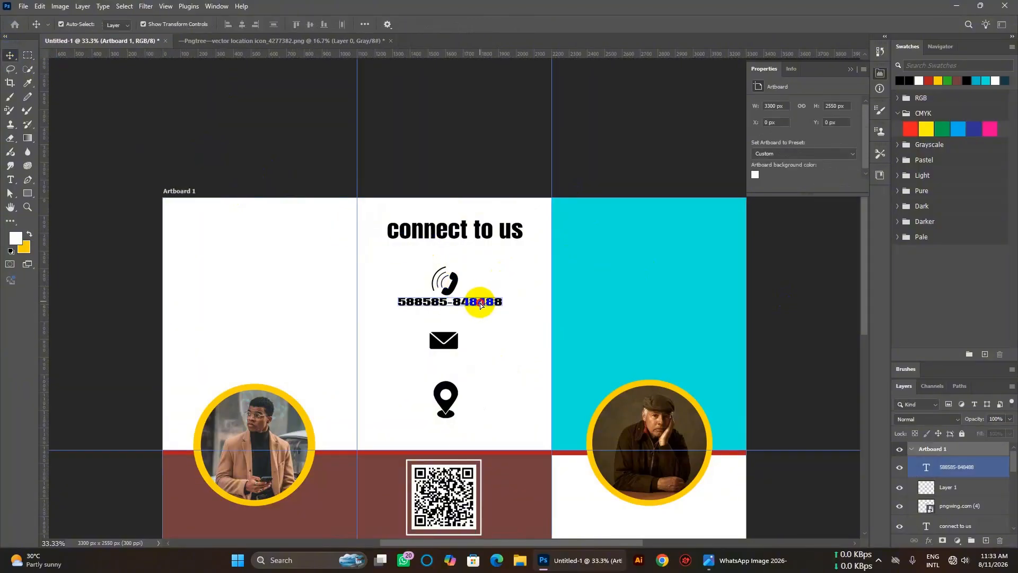
alt+drag(481, 304, 486, 316)
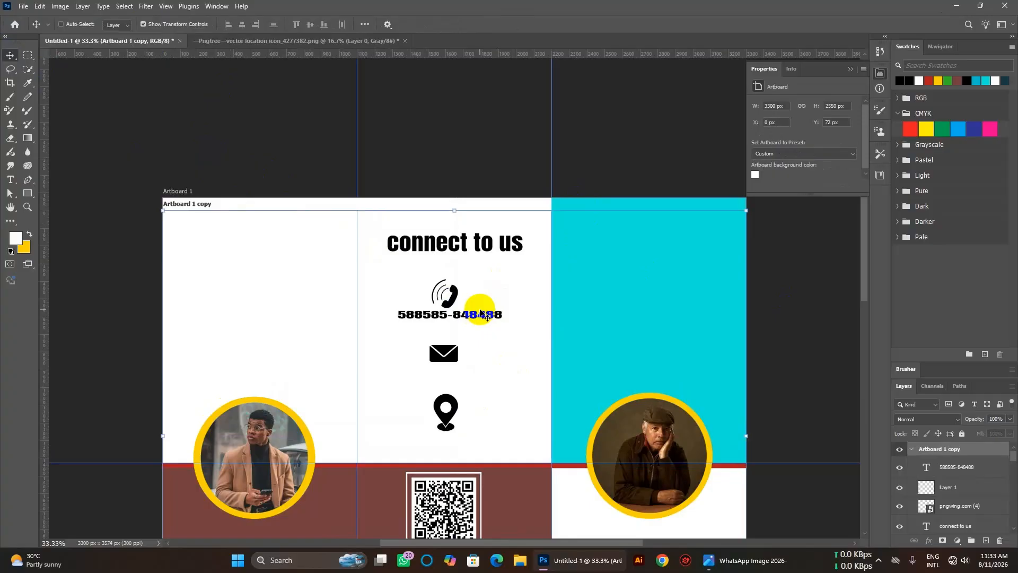
key(ctrl+z)
click(489, 281)
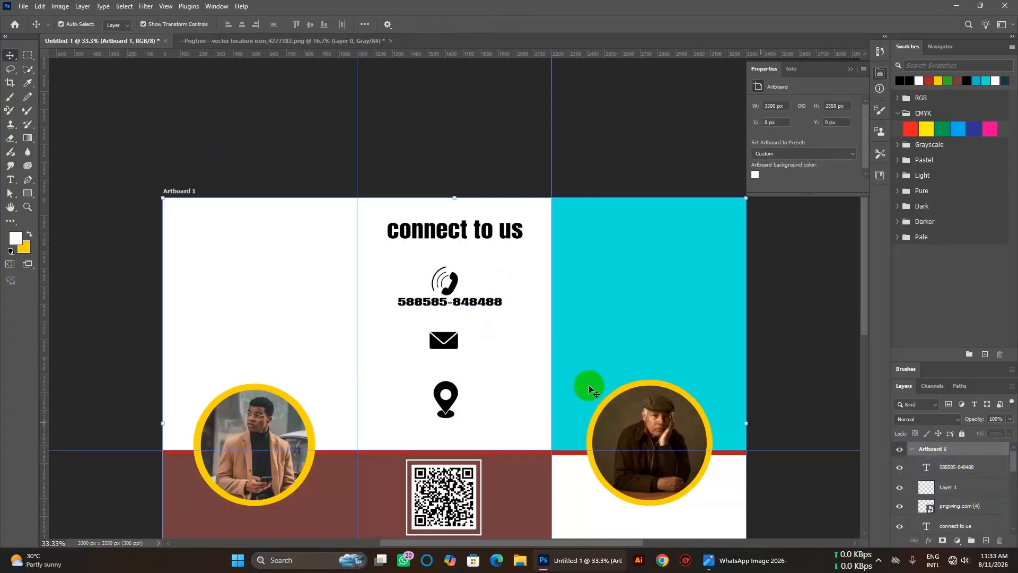
Duplicate the phone number line just below the original and edit the copy's digits.
click(952, 469)
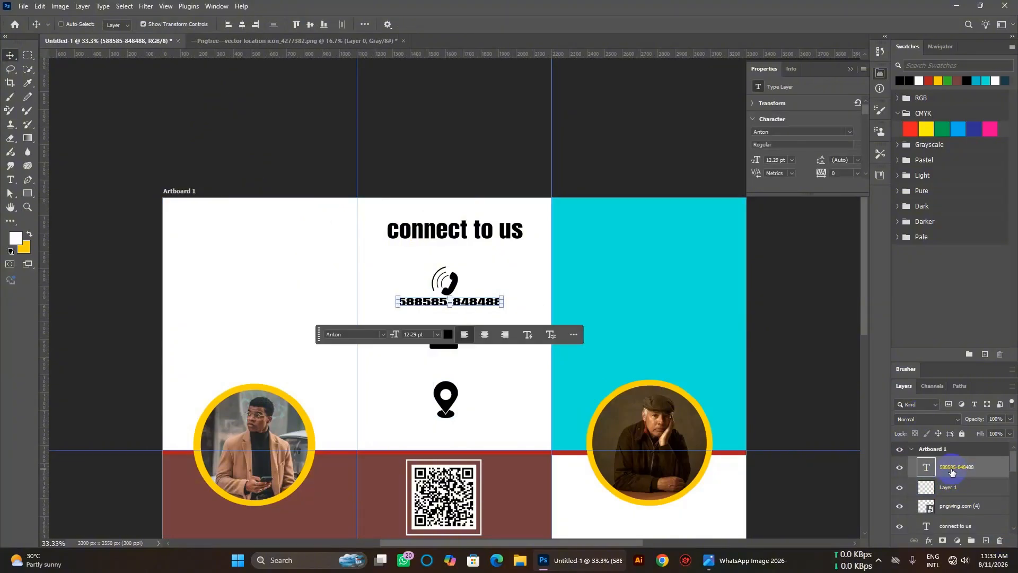
key(ctrl+j)
drag(475, 301, 475, 314)
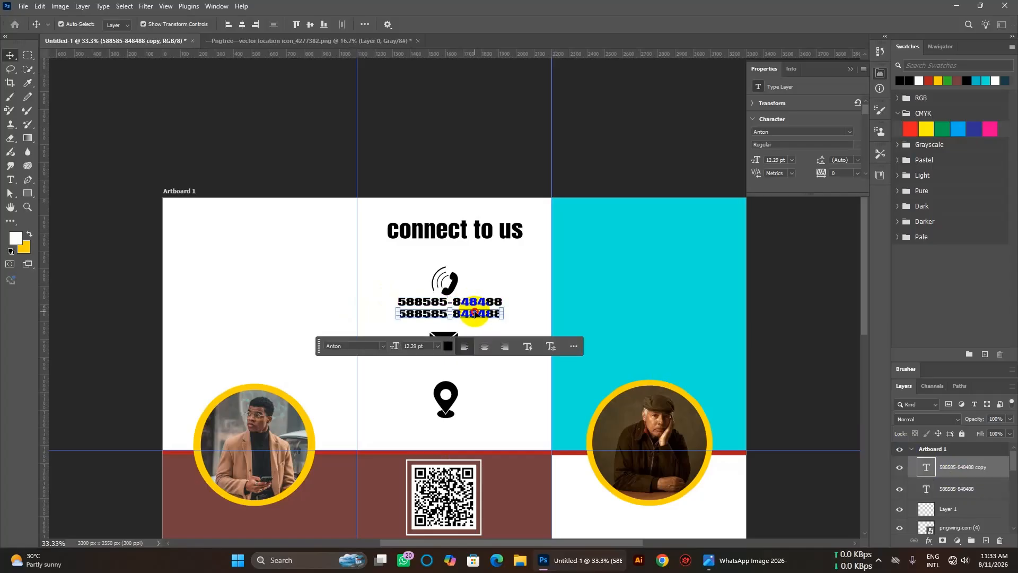
double_click(475, 314)
click(431, 317)
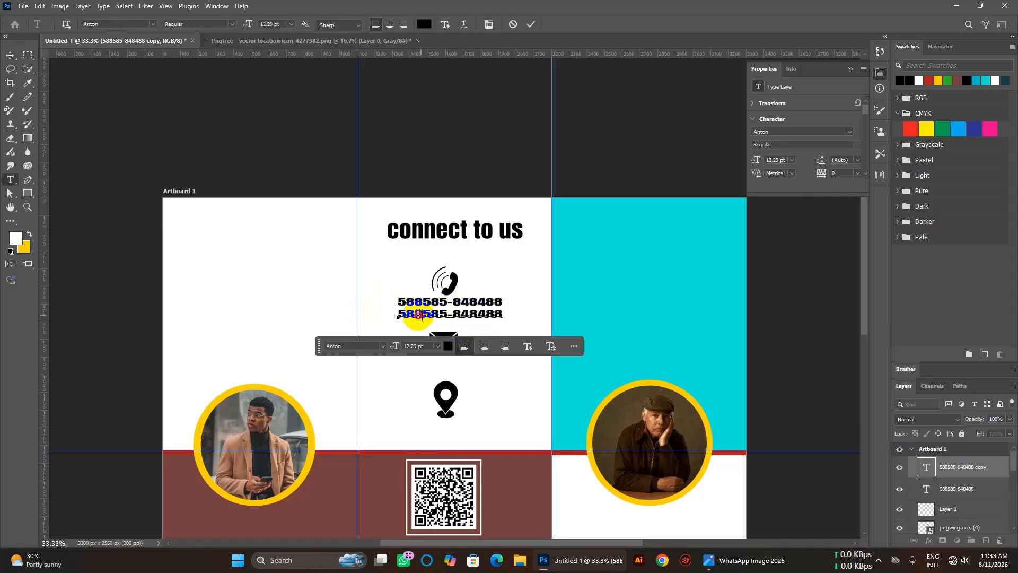
drag(419, 314, 401, 313)
key(BackSpace)
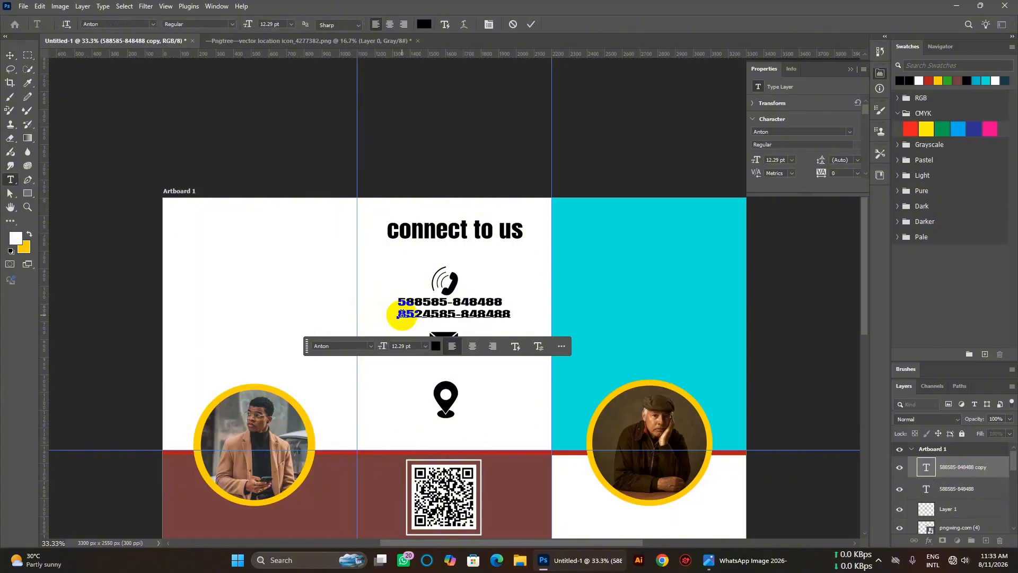
click(493, 317)
key(BackSpace)
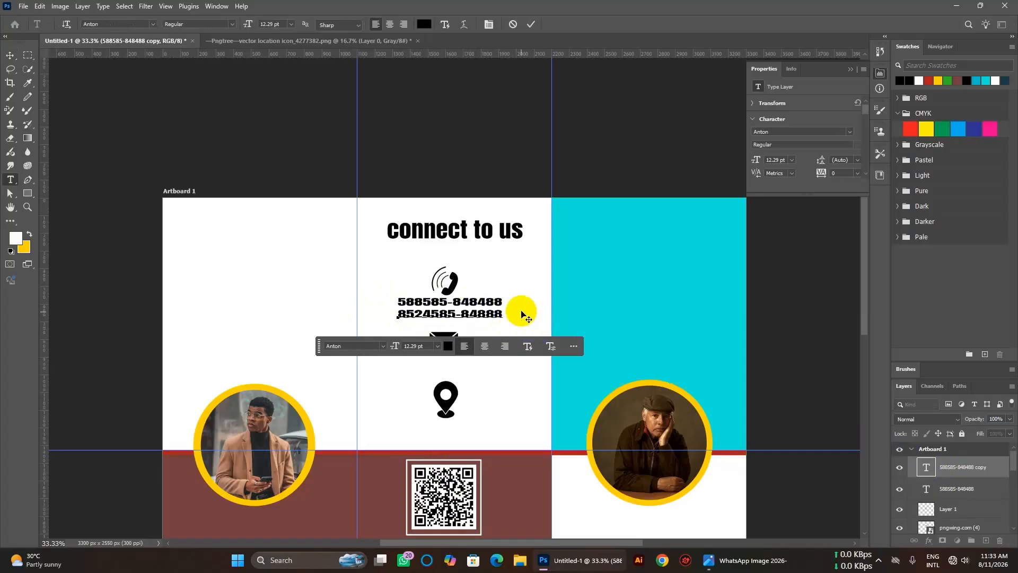
click(10, 55)
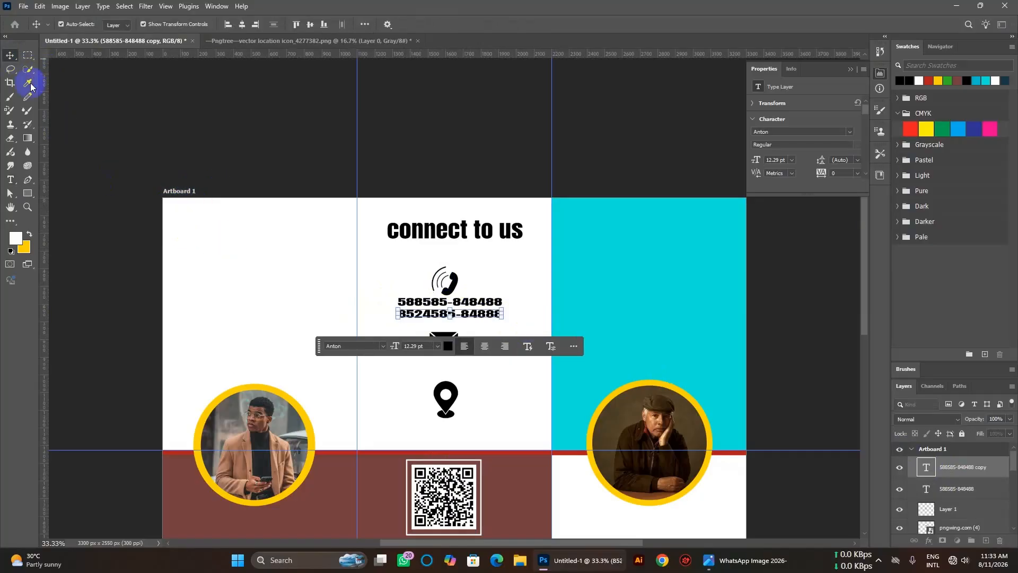
click(303, 311)
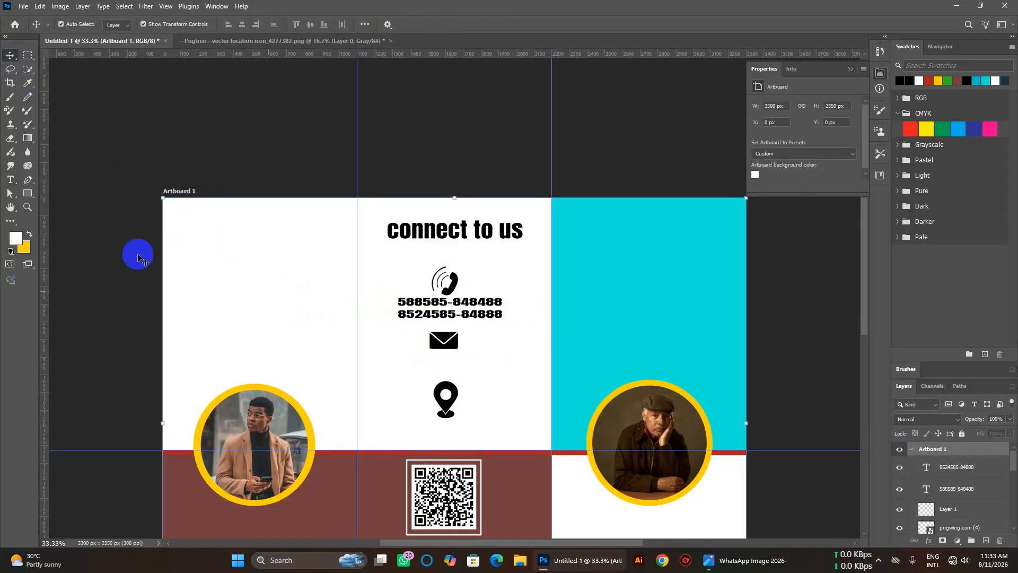
Type an email address in a new text line below the envelope icon.
click(10, 179)
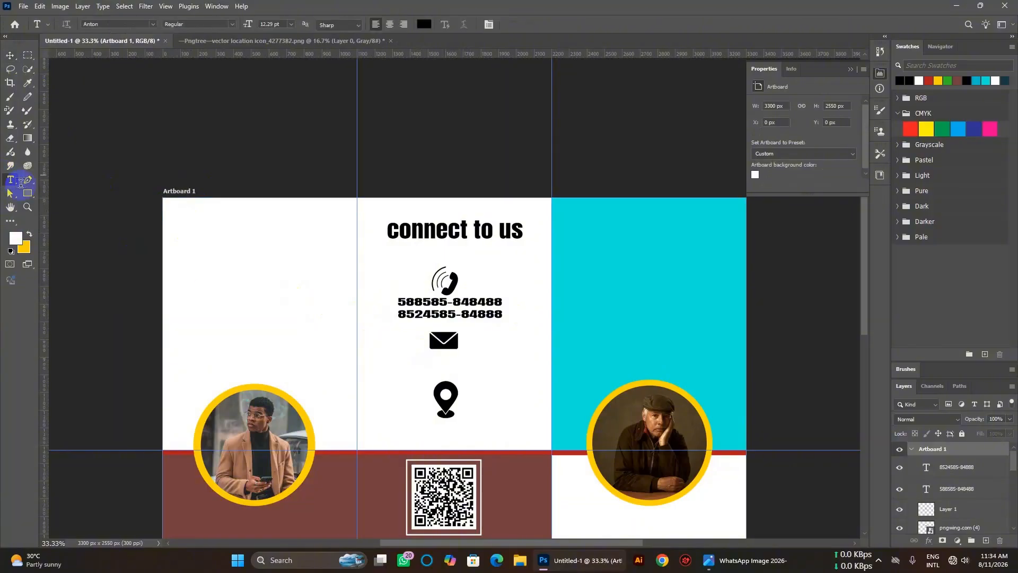
click(439, 361)
key(BackSpace)
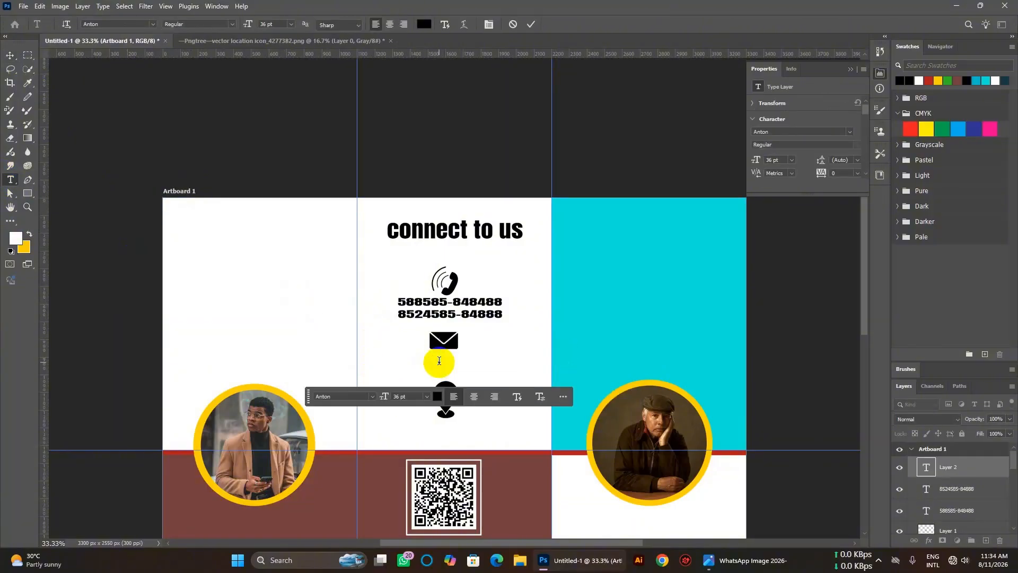
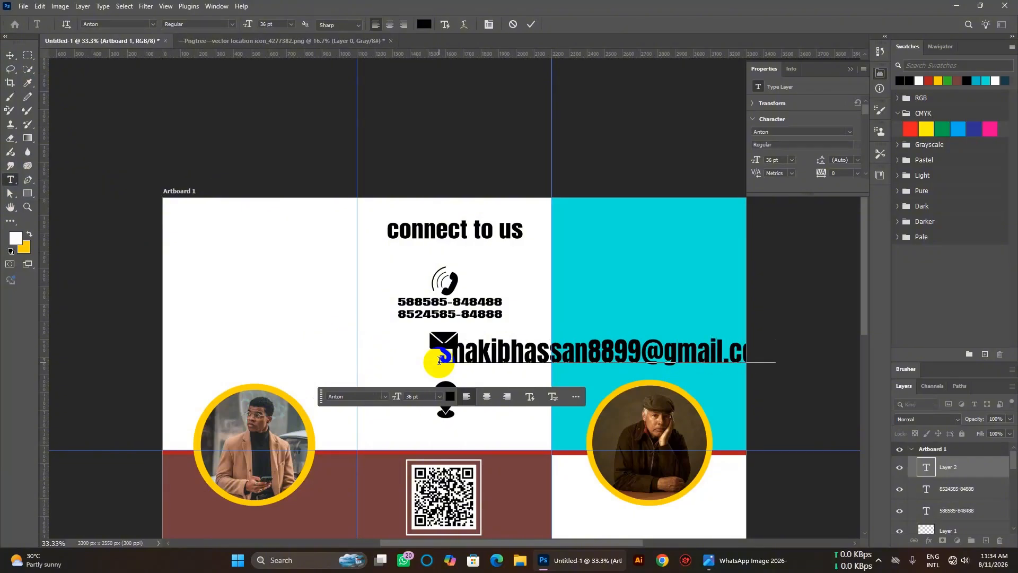
click(439, 361)
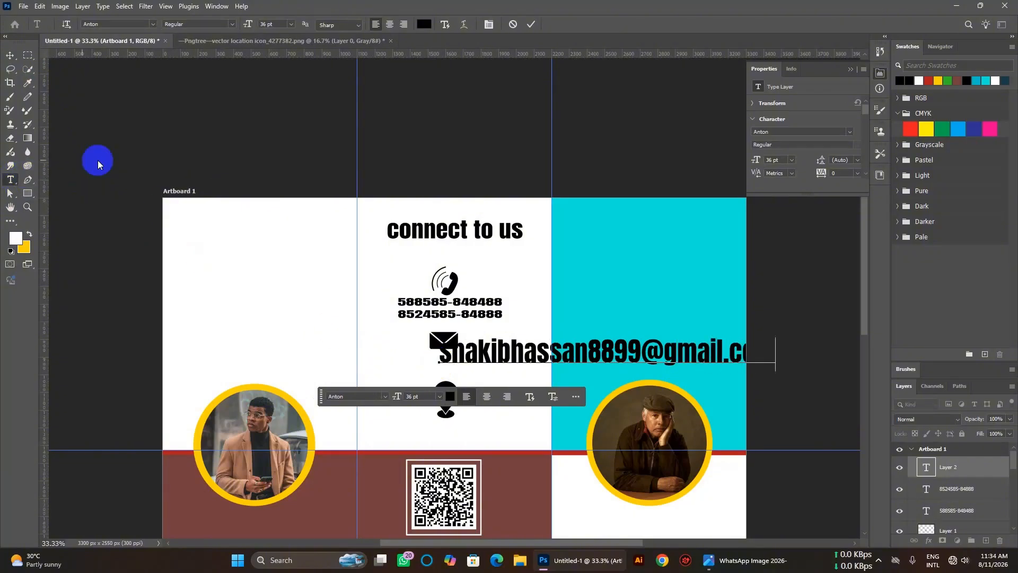
click(14, 57)
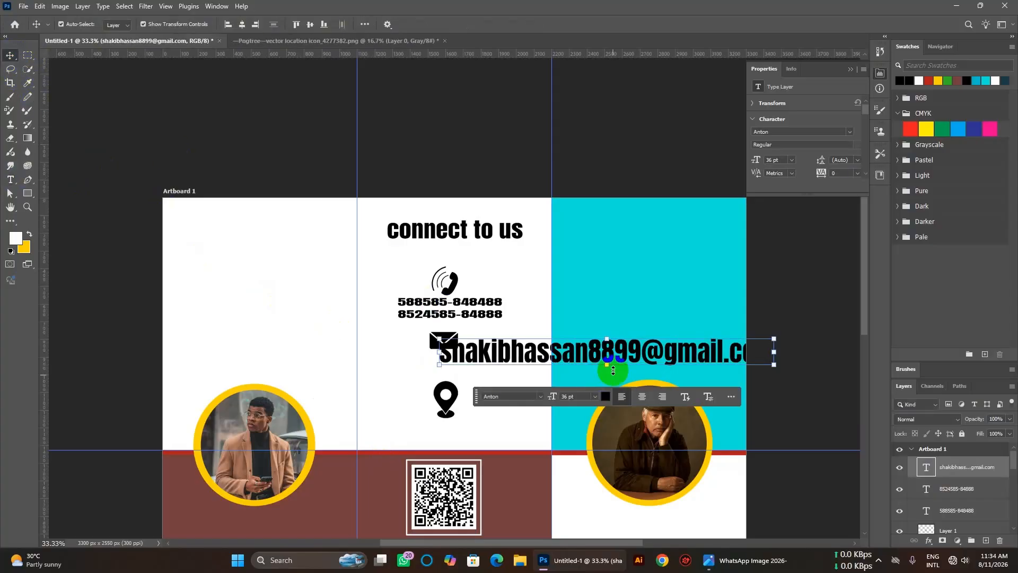
Scale the email text to fit the centre panel and duplicate it onto the line below.
click(774, 365)
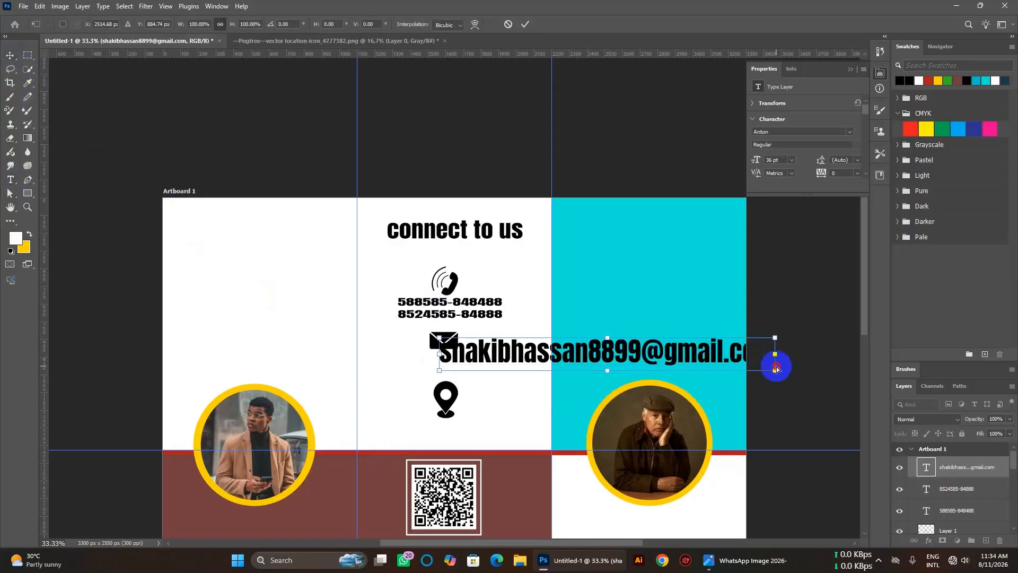
drag(775, 372, 508, 355)
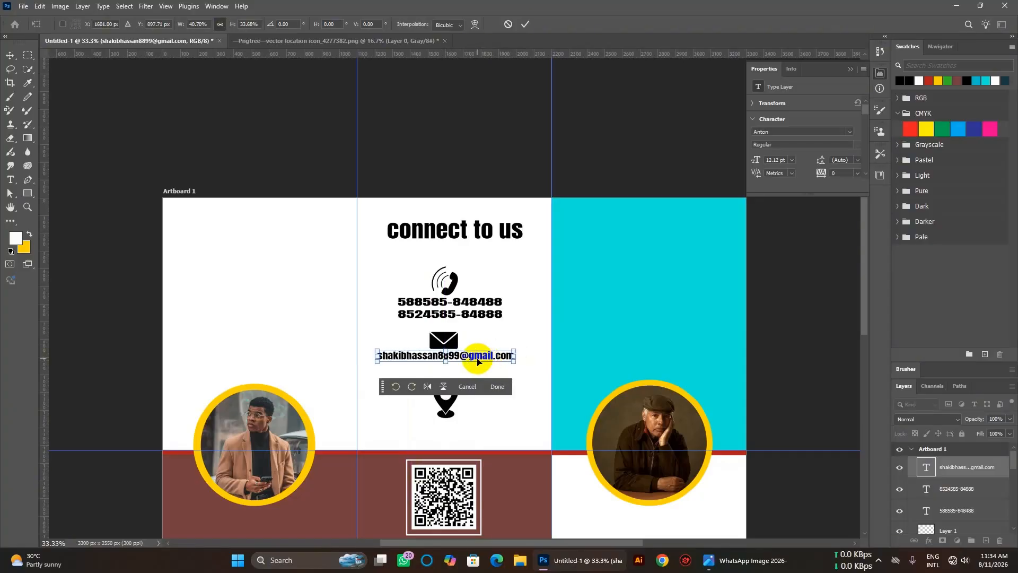
key(Return)
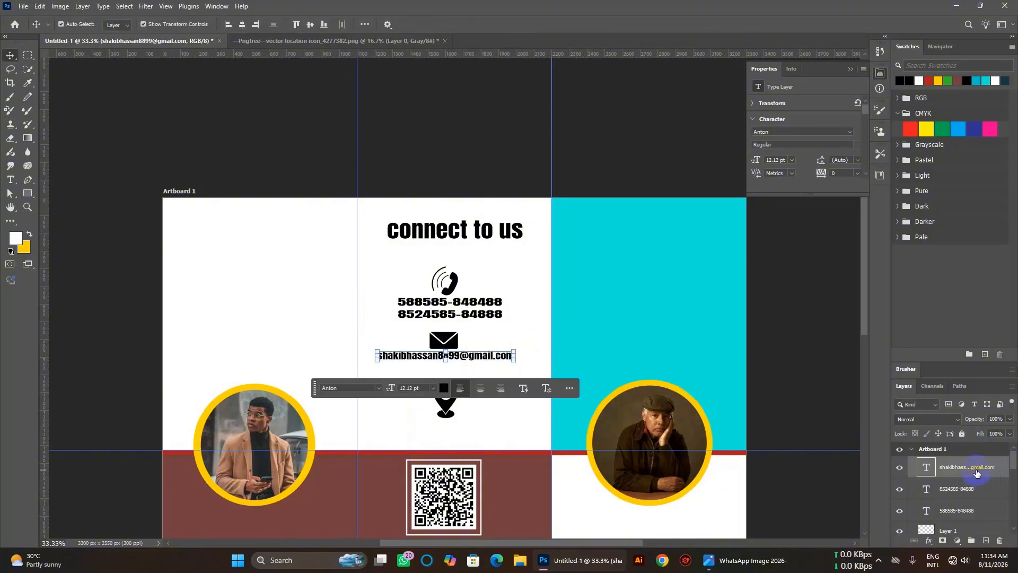
key(ctrl+j)
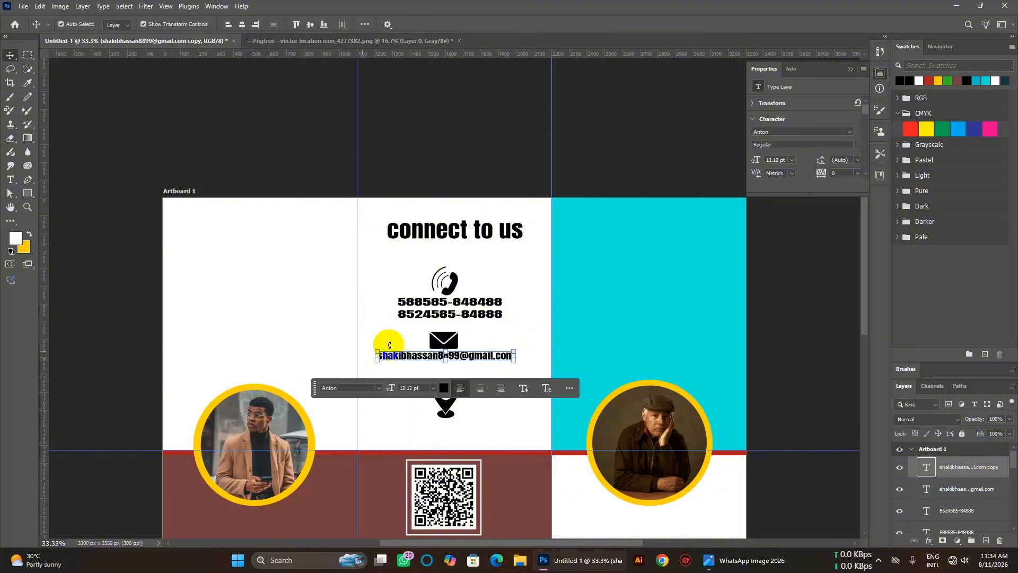
drag(487, 361, 487, 367)
double_click(487, 367)
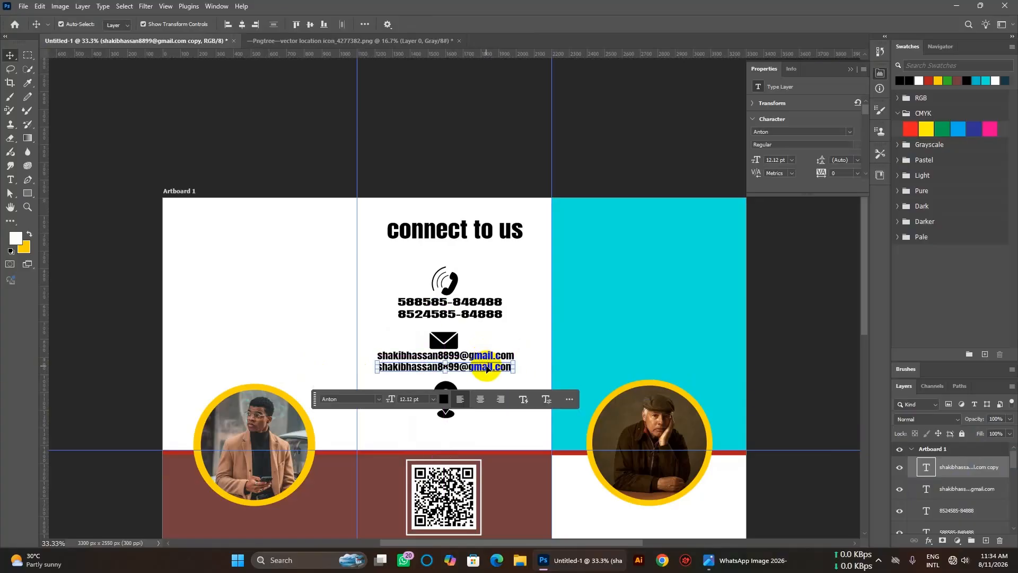
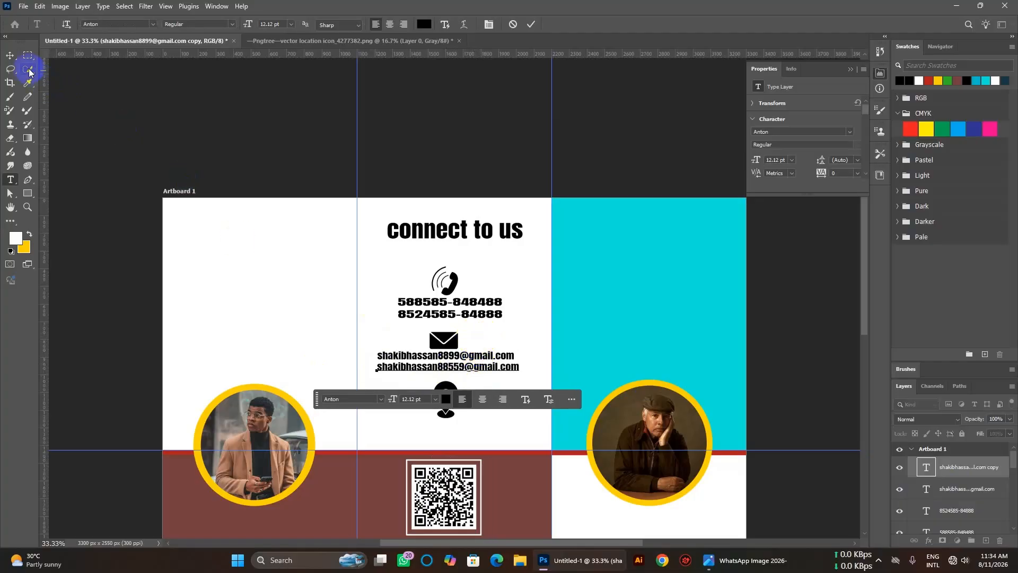
Nudge the second and then the first email line down one arrow-key step each.
click(9, 55)
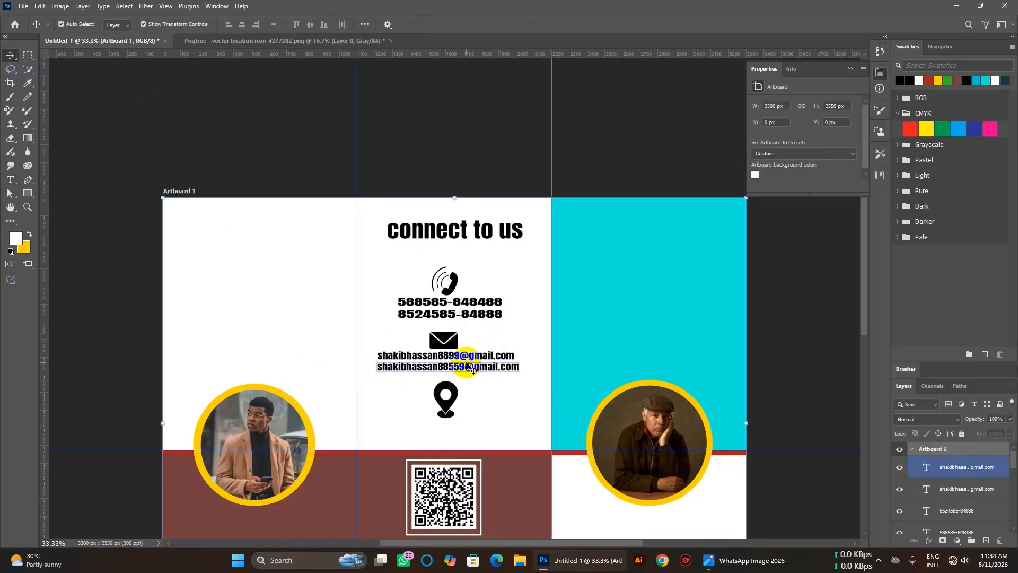
key(Down)
key(Down)
key(Down)
key(Down)
key(Down)
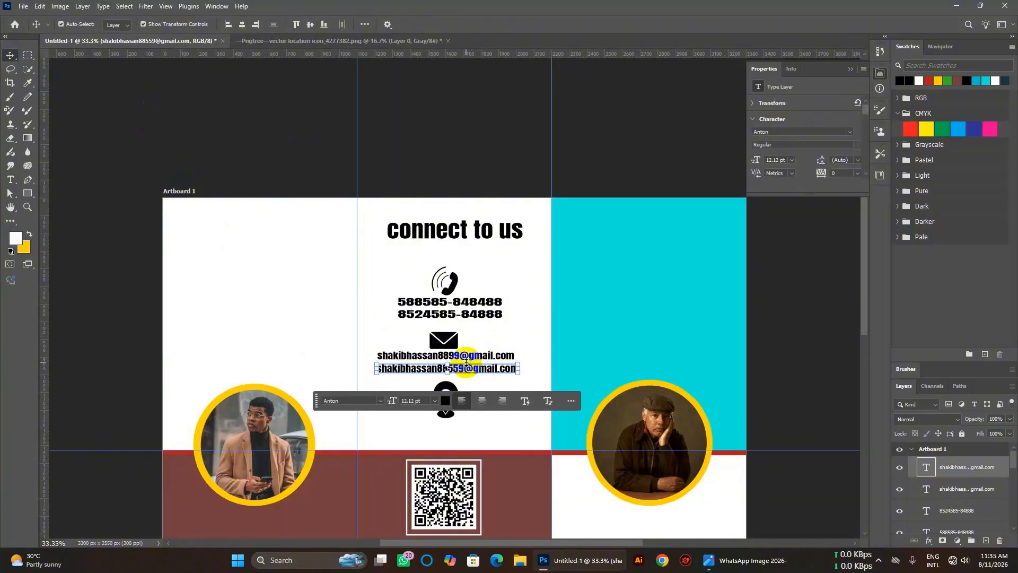
click(462, 358)
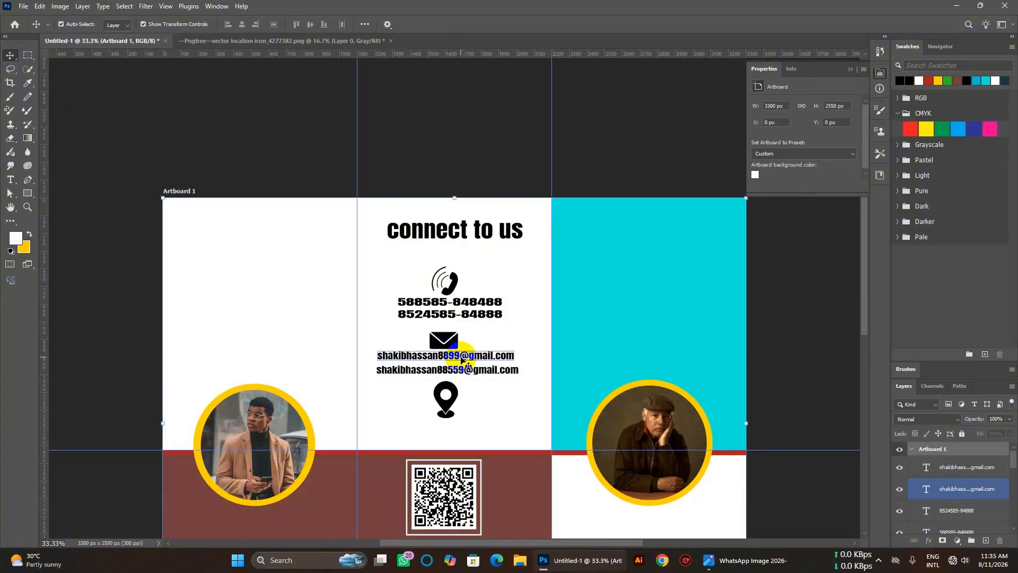
key(Down)
key(Down)
key(Down)
key(Down)
key(Down)
key(Down)
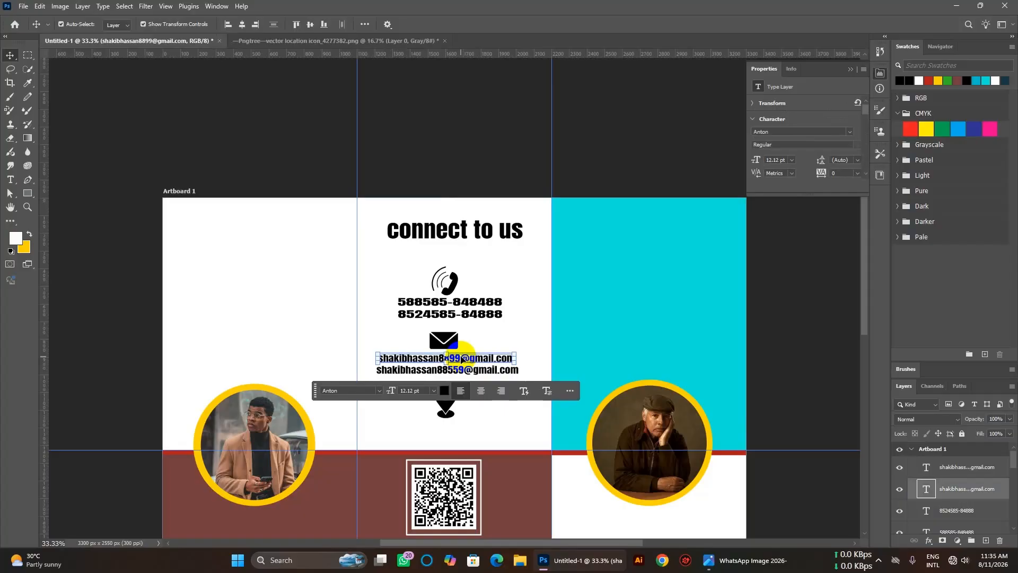
click(503, 342)
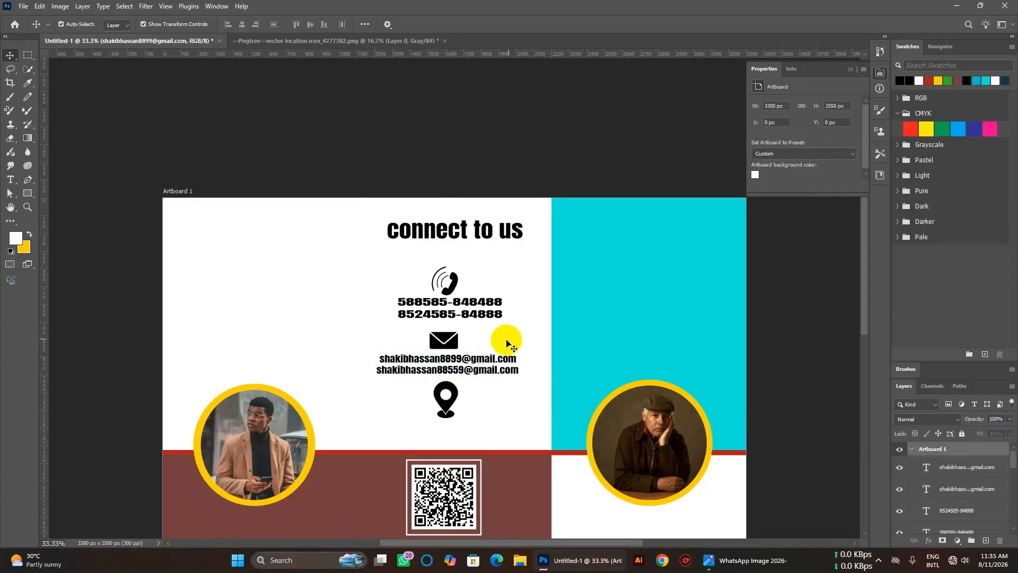
click(447, 405)
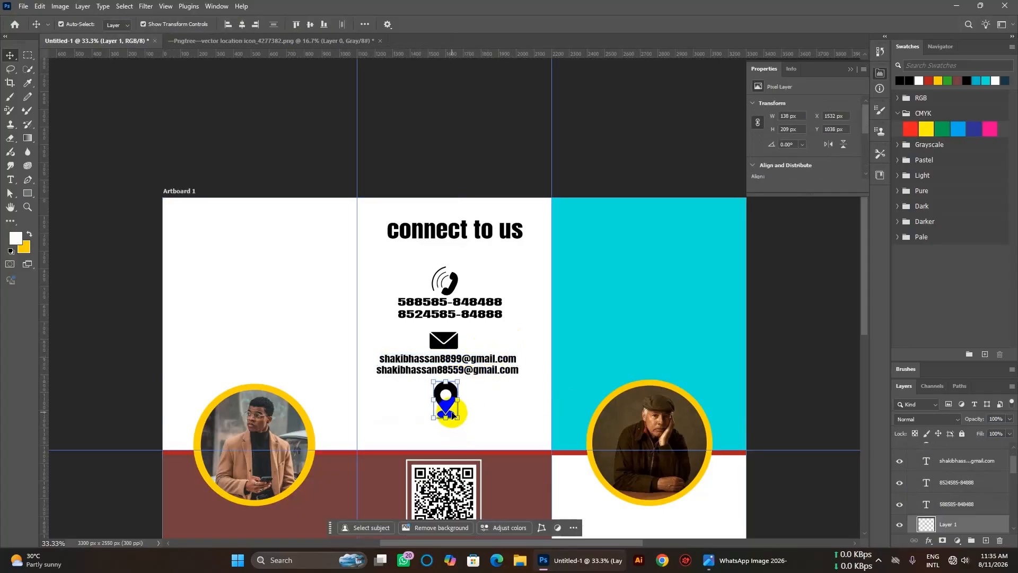
click(533, 403)
scroll(518, 400, down, 2)
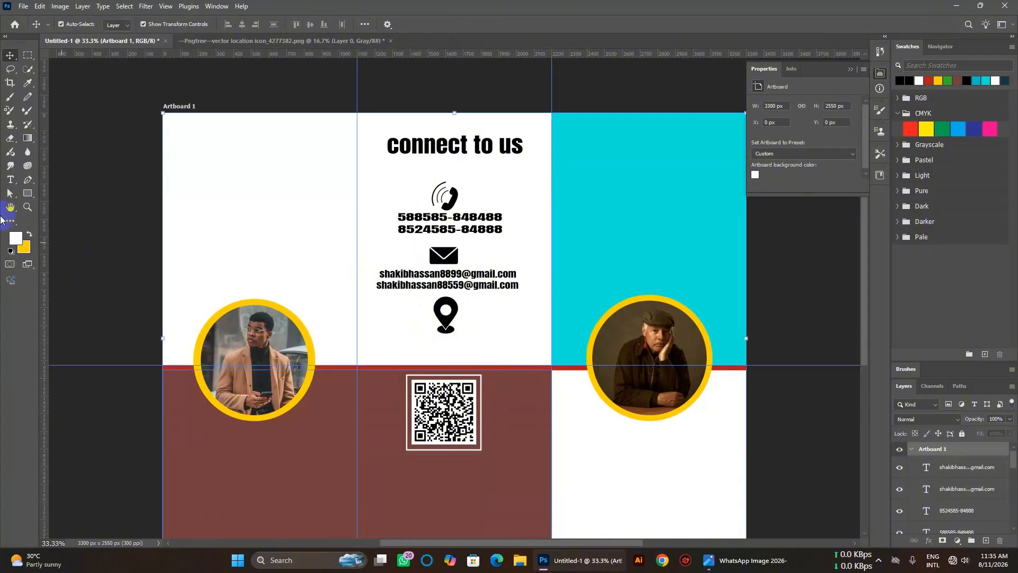
Type the address as a new text line below the location pin.
click(11, 181)
click(420, 347)
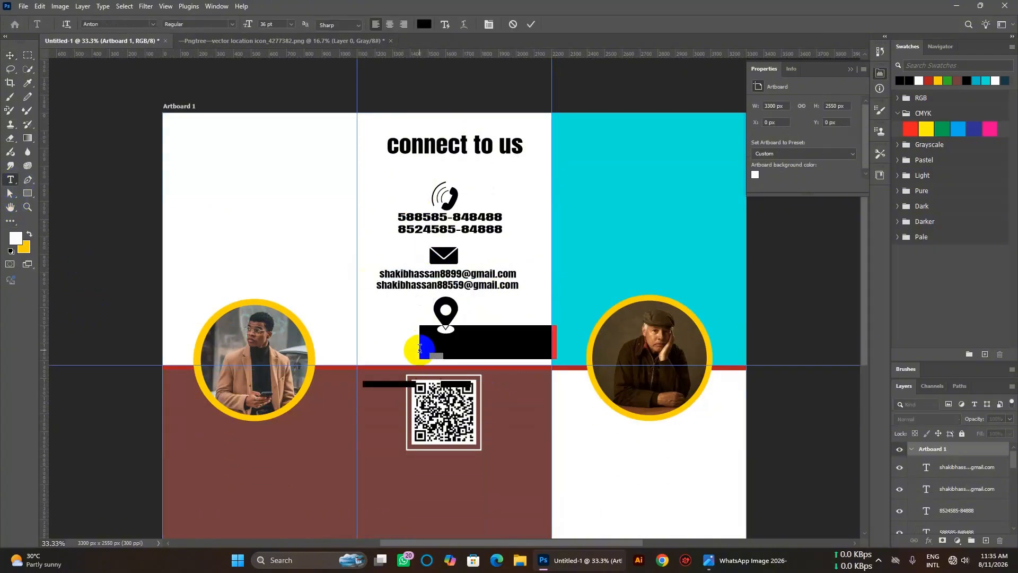
key(BackSpace)
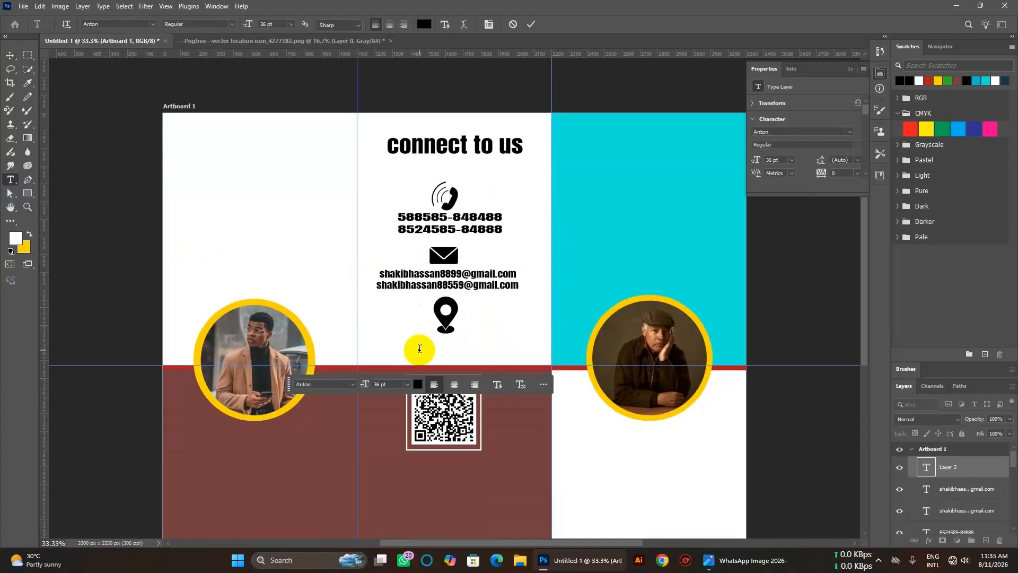
text(Sa)
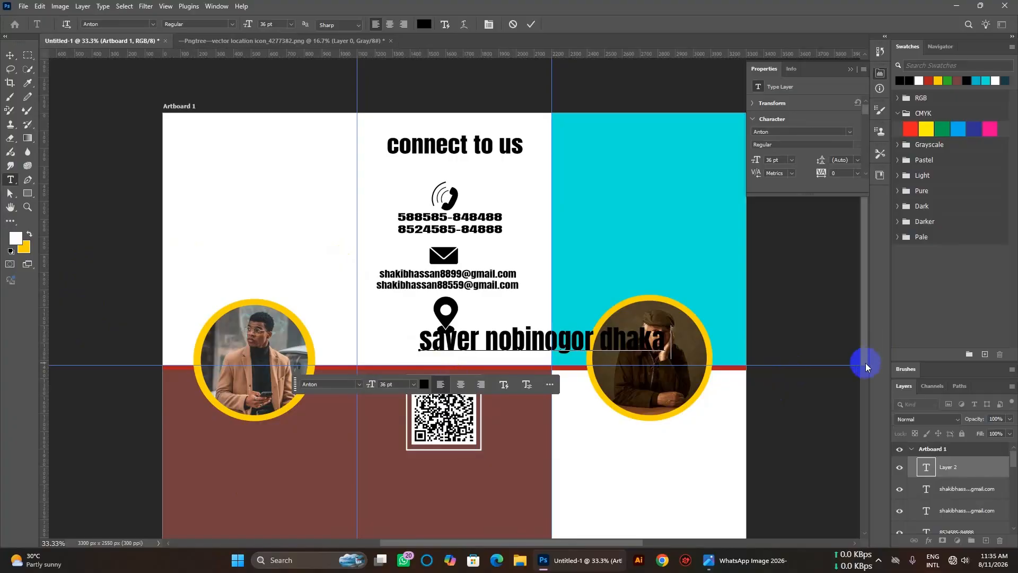
Move the address text left under the pin and scale it smaller.
click(14, 52)
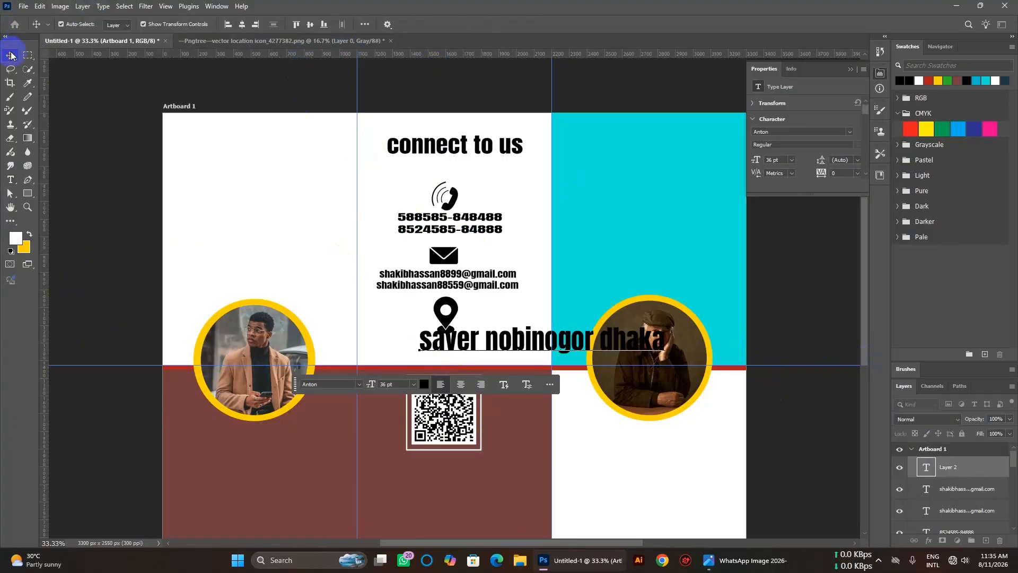
drag(551, 351, 507, 360)
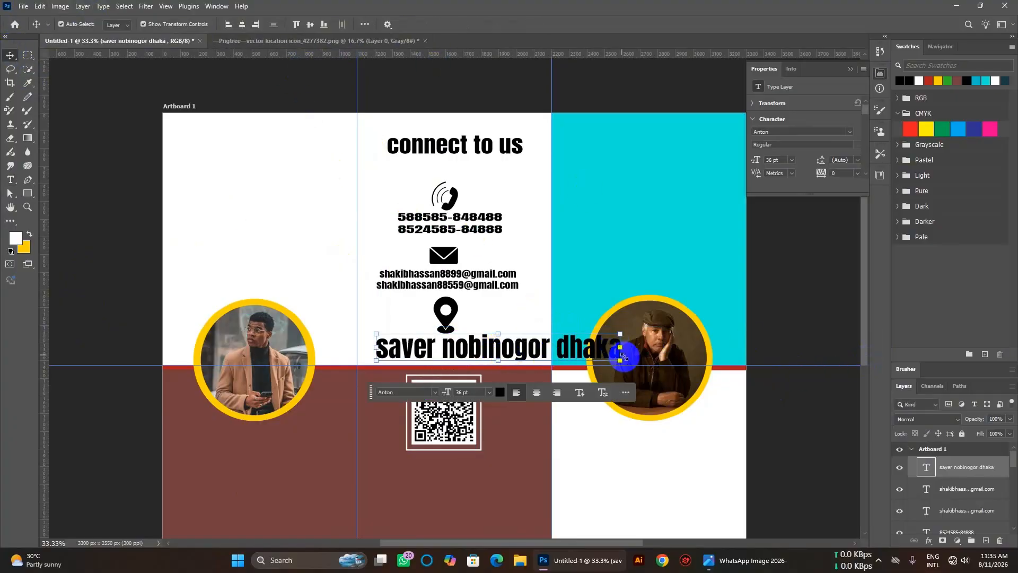
drag(621, 360, 475, 348)
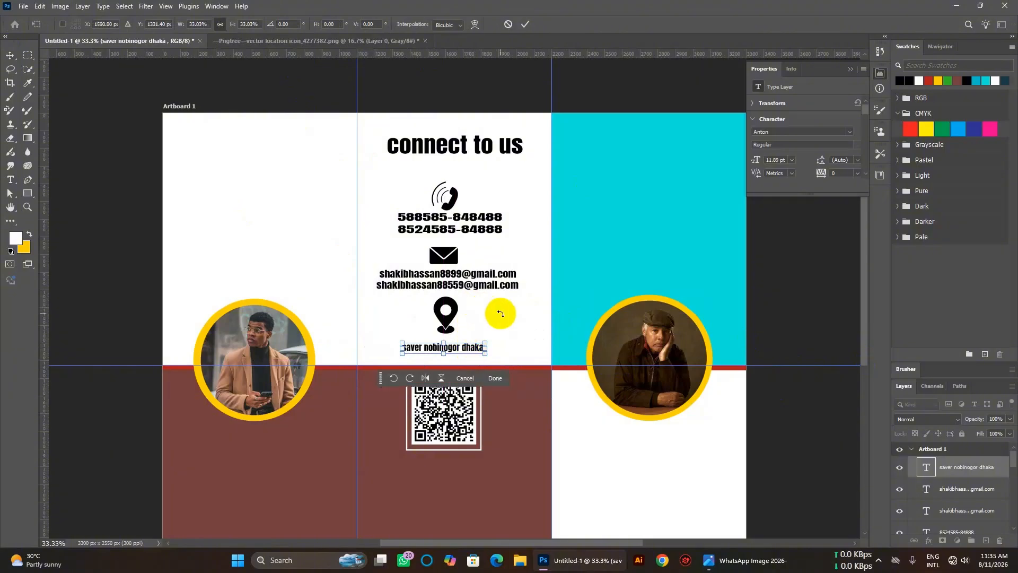
click(10, 55)
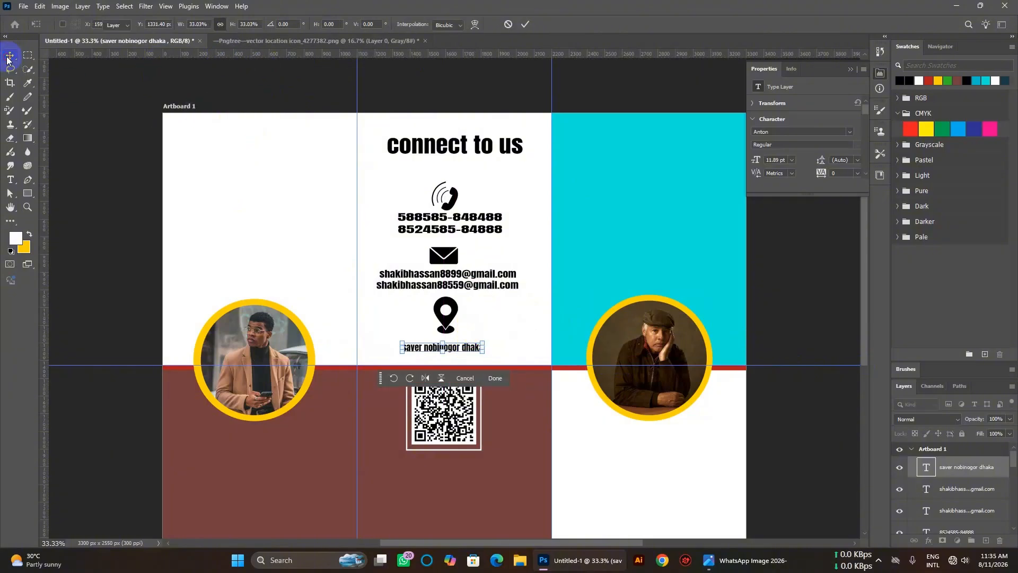
click(258, 190)
scroll(489, 295, up, 1)
scroll(494, 296, down, 2)
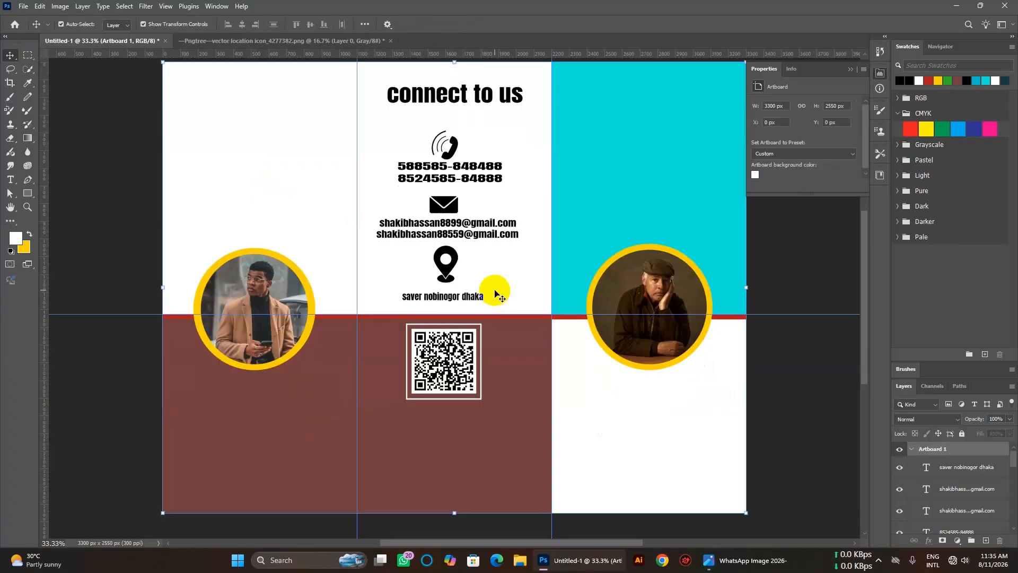
scroll(336, 291, up, 1)
scroll(338, 295, down, 1)
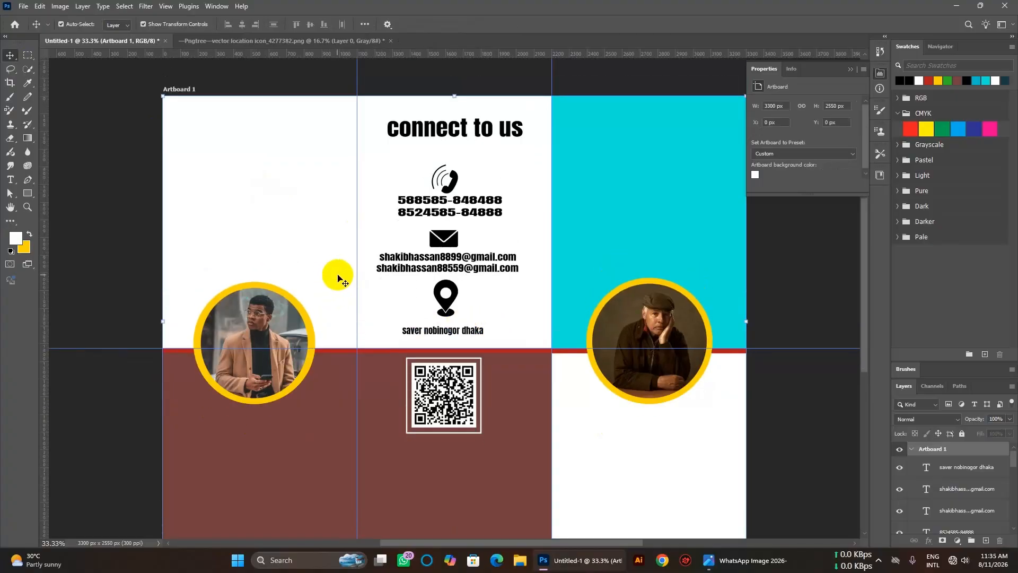
Bring up the File Open dialog, then close it without choosing a file.
click(23, 7)
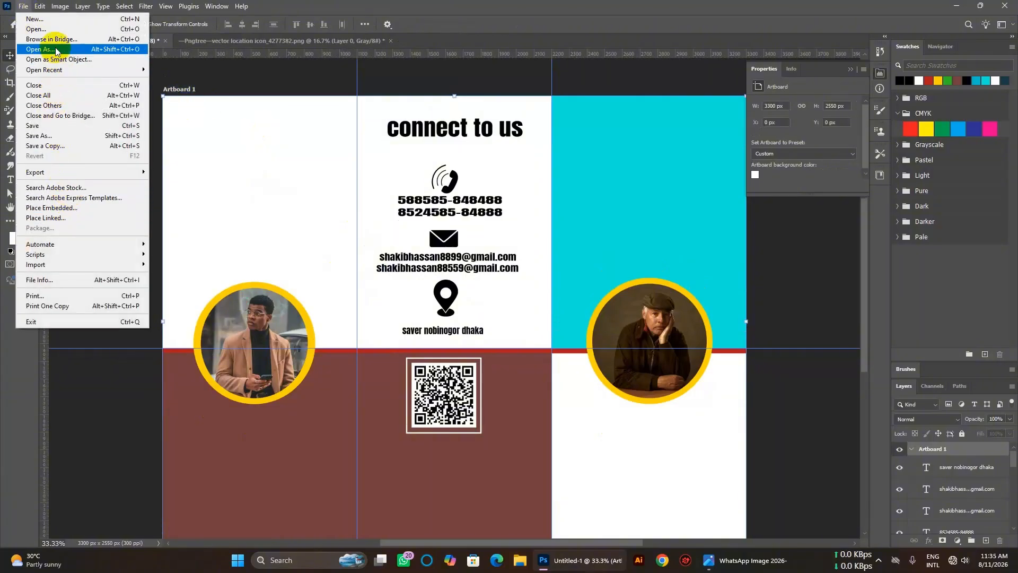
click(57, 29)
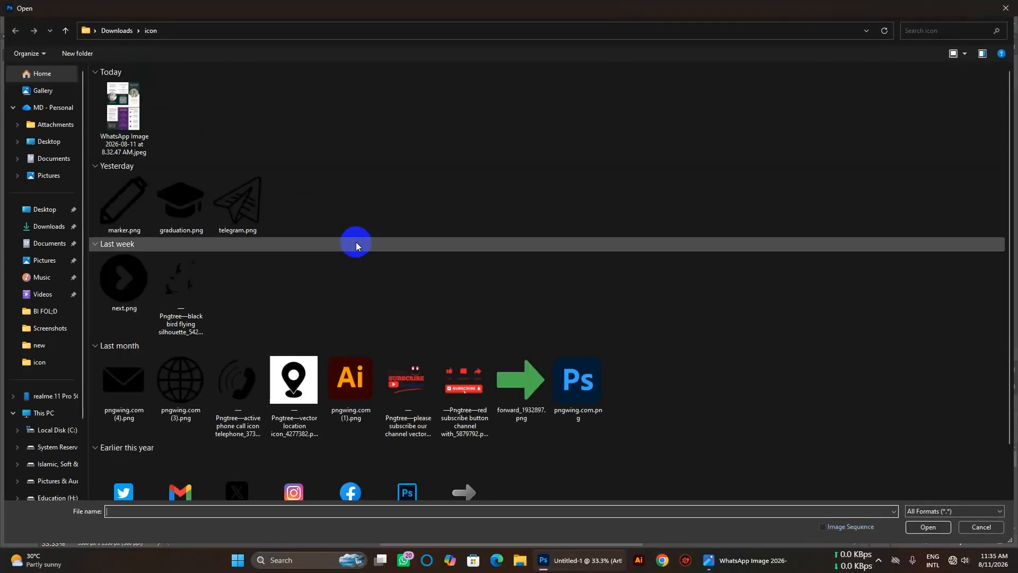
scroll(504, 326, down, 1)
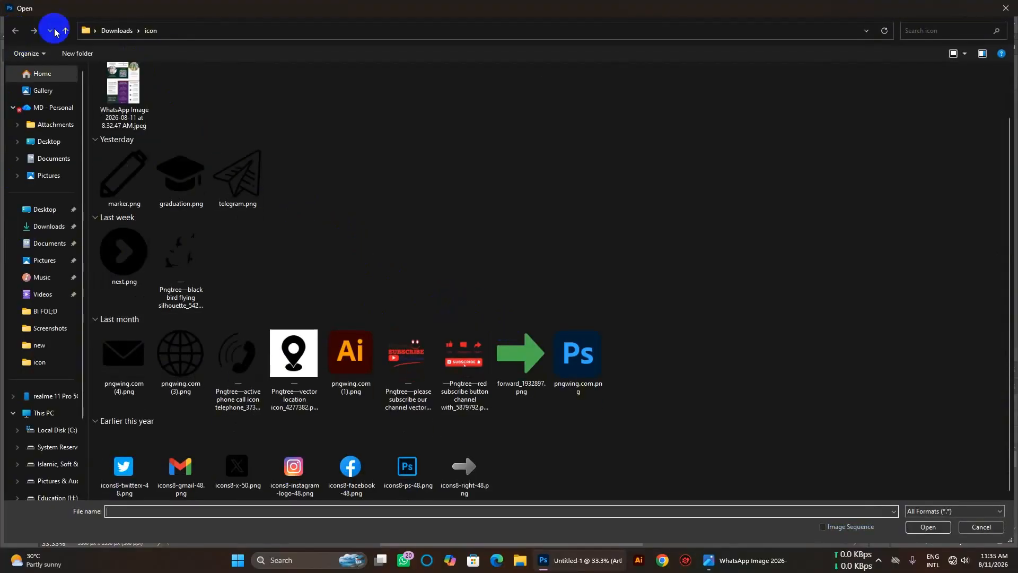
click(1006, 7)
Place Embedded the corporate logo PNG from the Downloads > logo folder.
click(24, 7)
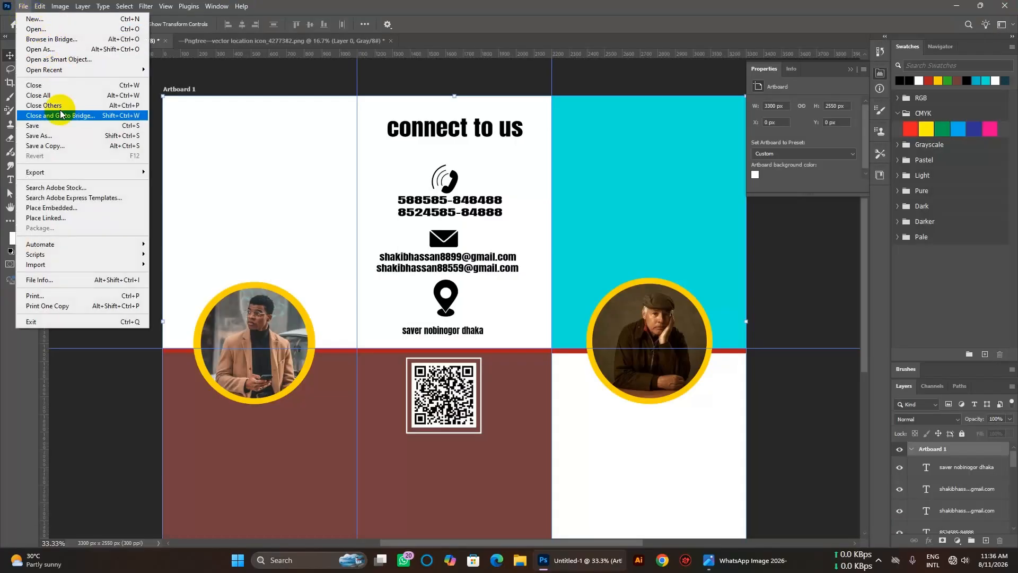
click(51, 207)
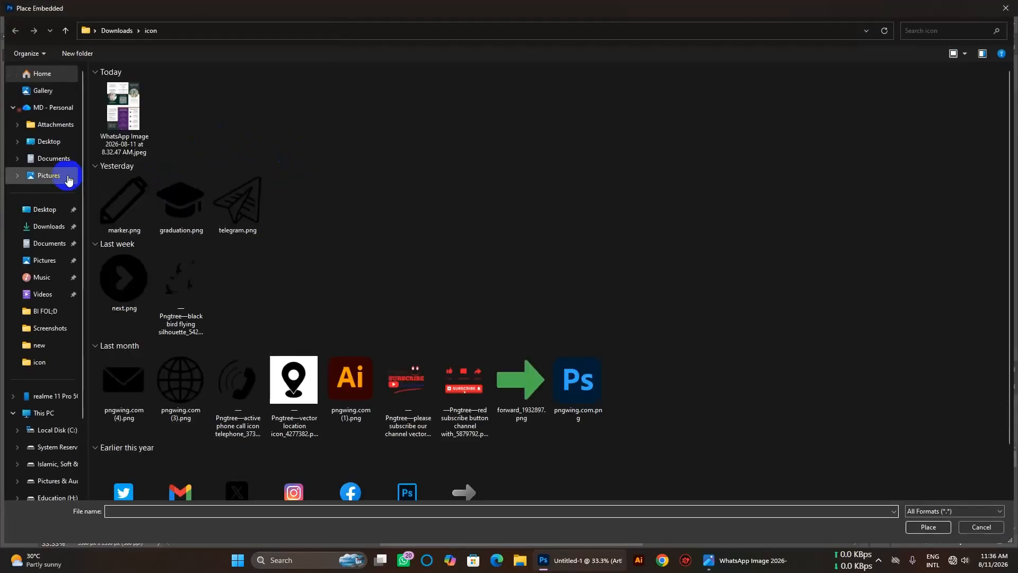
click(48, 227)
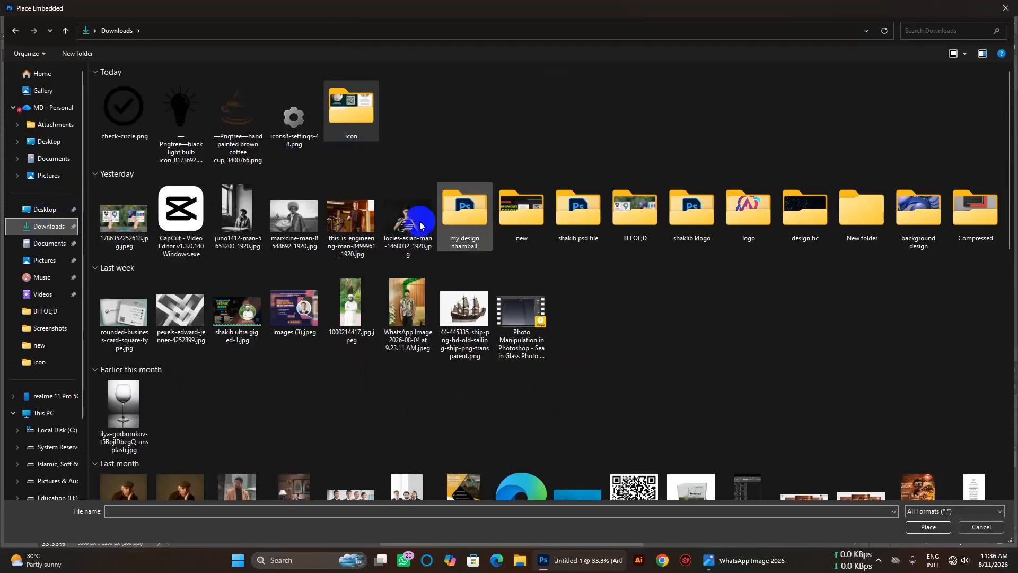
scroll(568, 337, down, 4)
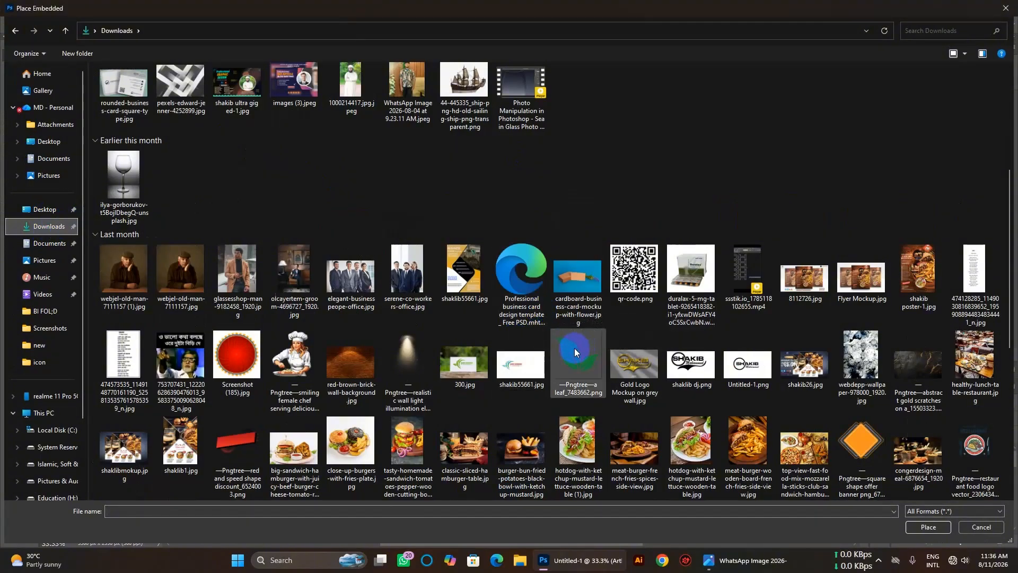
scroll(365, 241, up, 4)
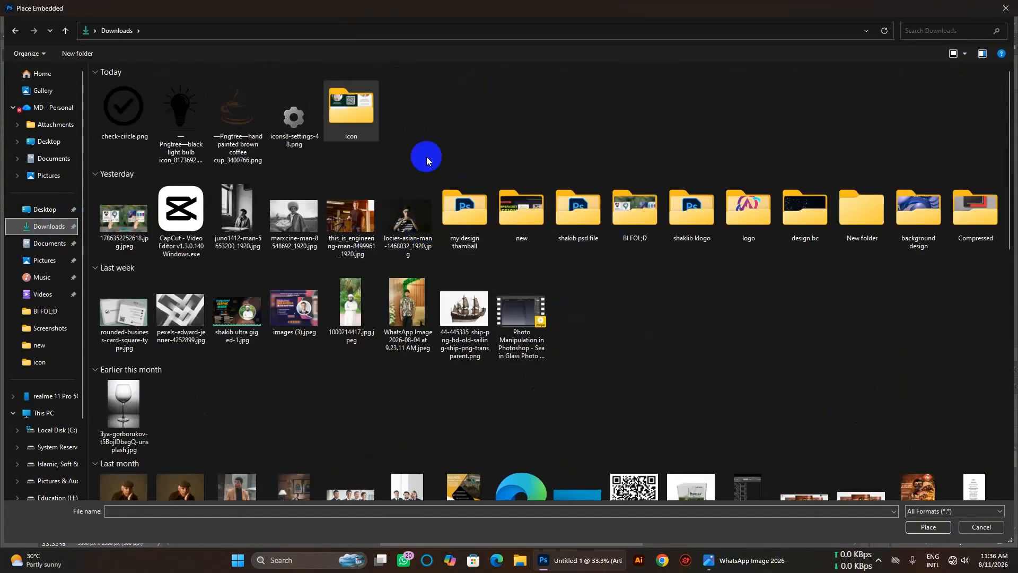
double_click(359, 126)
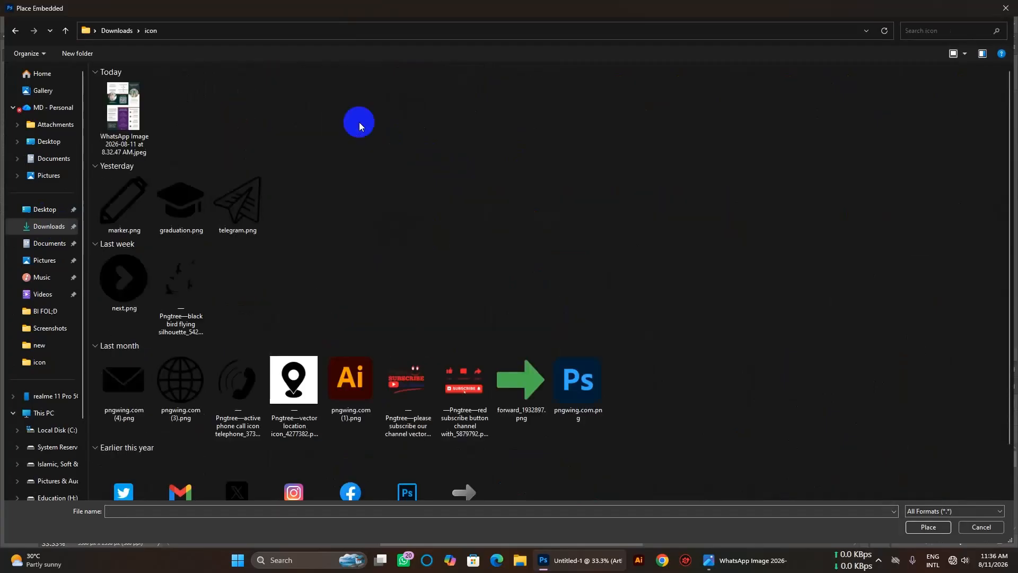
scroll(416, 249, down, 1)
click(16, 30)
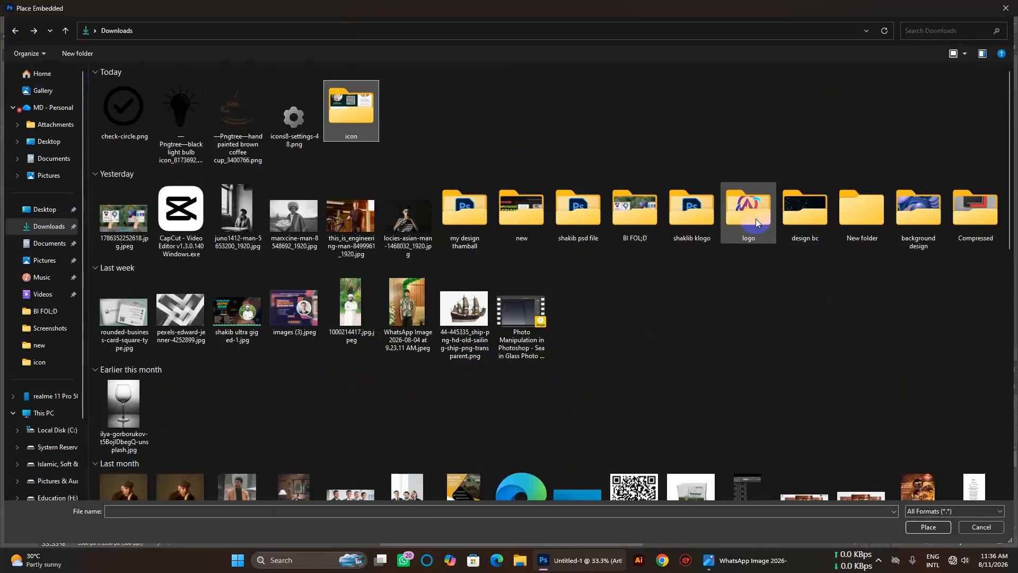
double_click(756, 219)
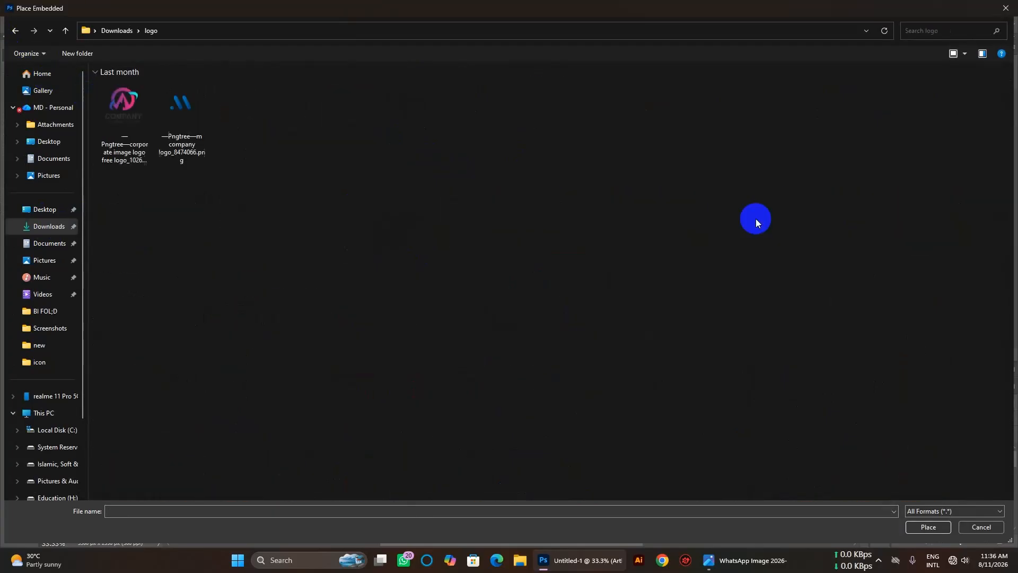
double_click(133, 141)
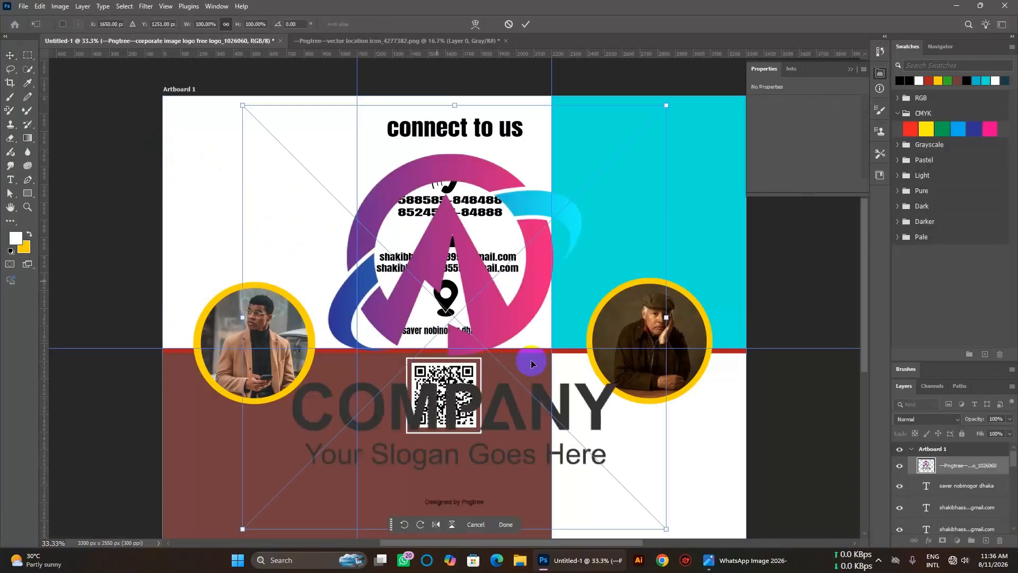
Scale the COMPANY logo down and place it at the top of the left panel.
drag(667, 528, 308, 171)
drag(279, 142, 257, 135)
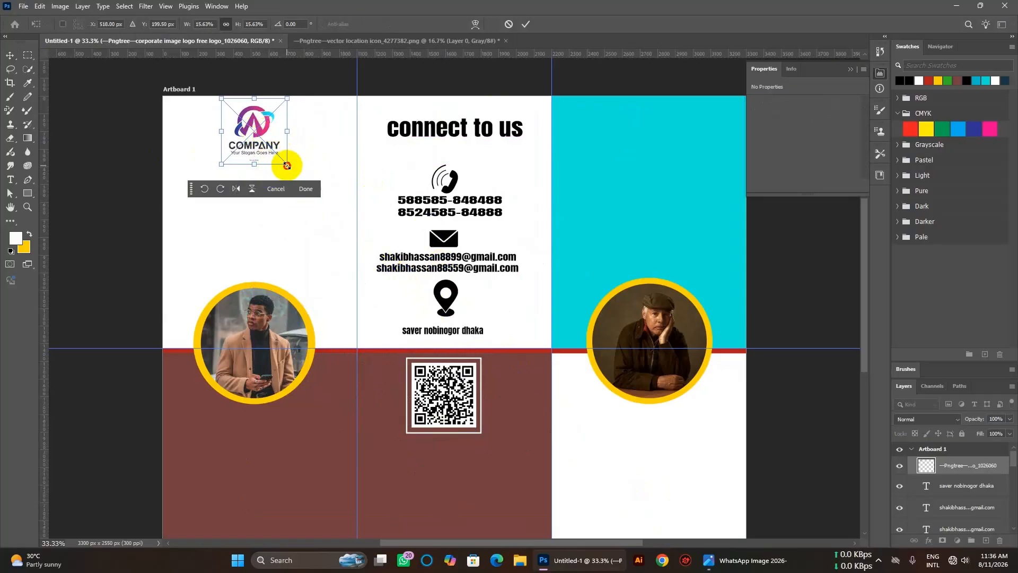
drag(287, 166, 277, 154)
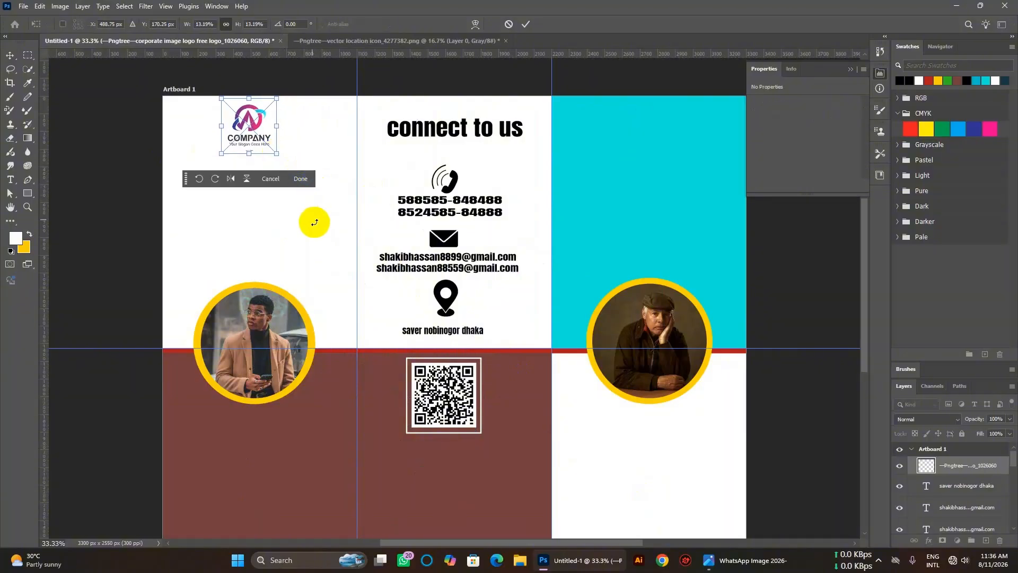
click(4, 56)
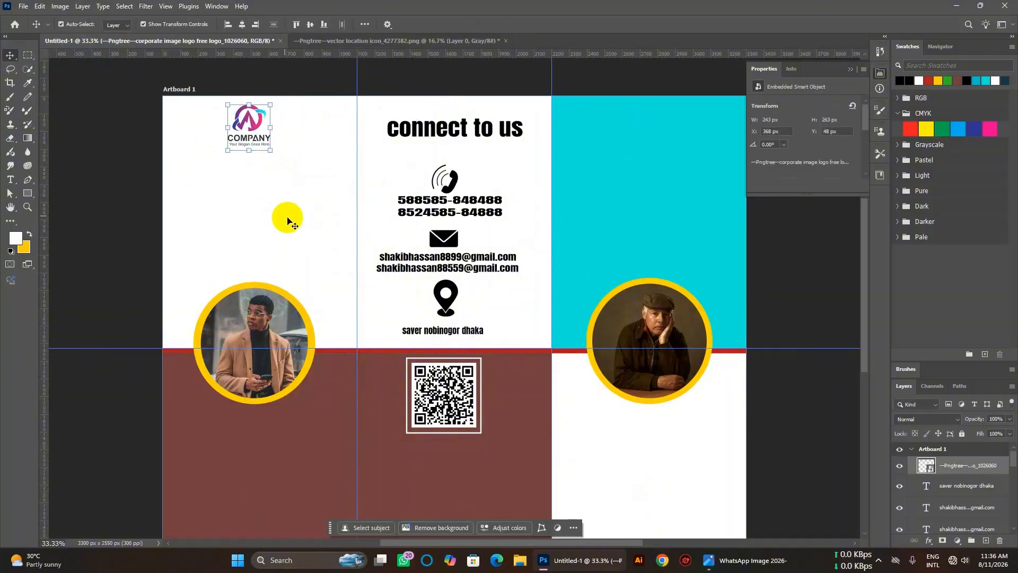
click(289, 218)
scroll(392, 281, up, 2)
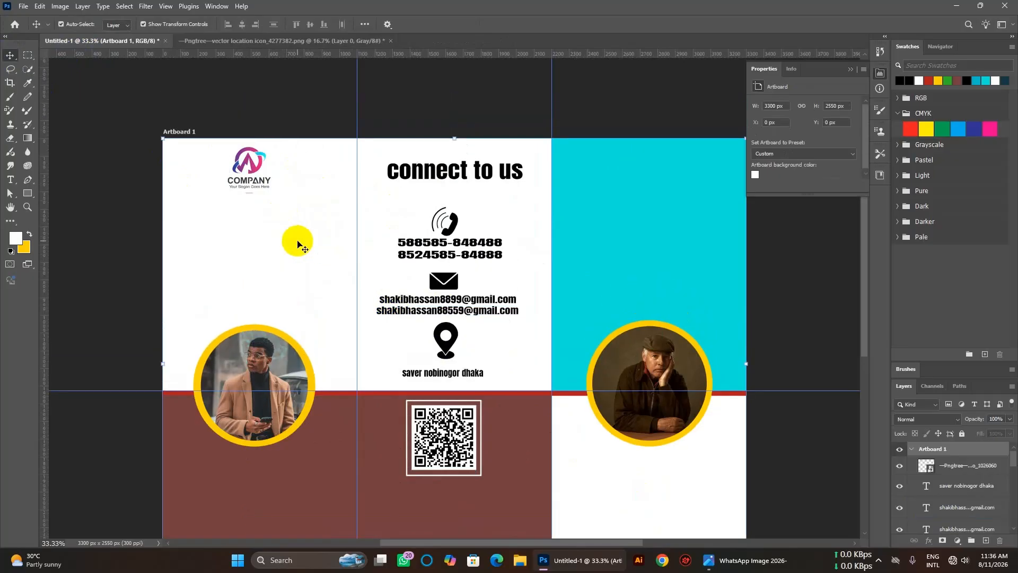
Type the heading 'In company busness' below the logo, with a capital I.
click(18, 181)
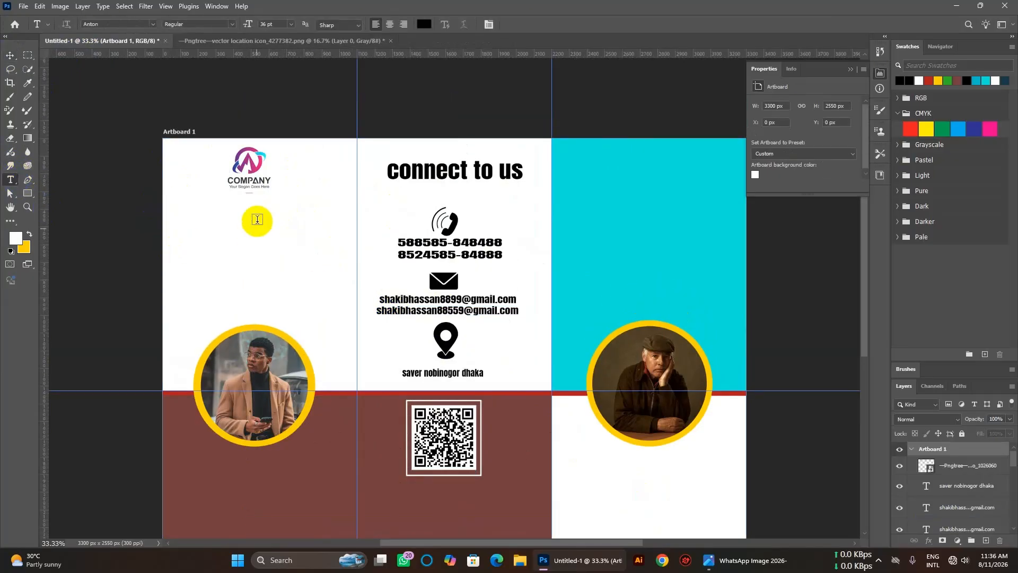
click(234, 218)
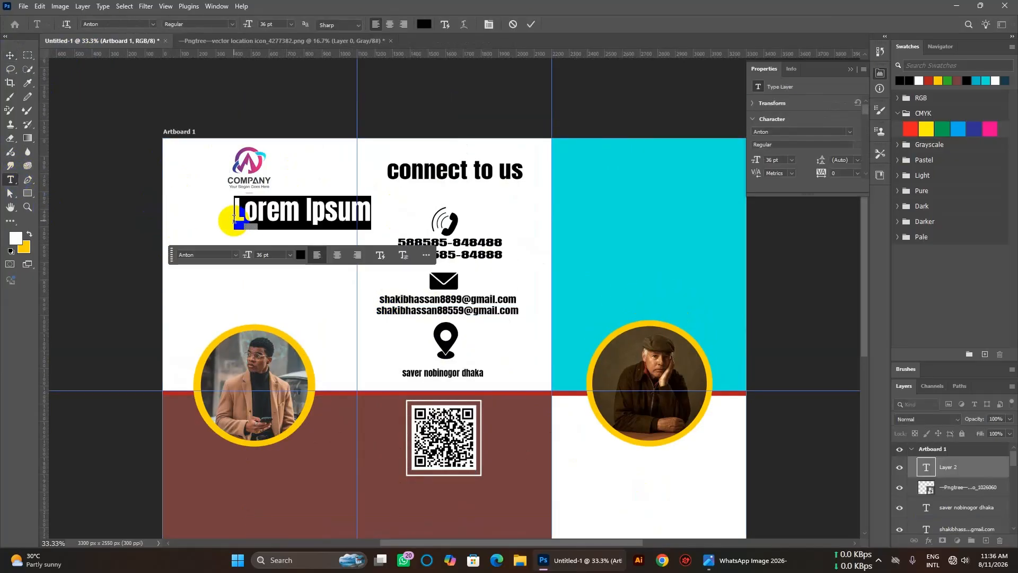
key(BackSpace)
text(in company busness)
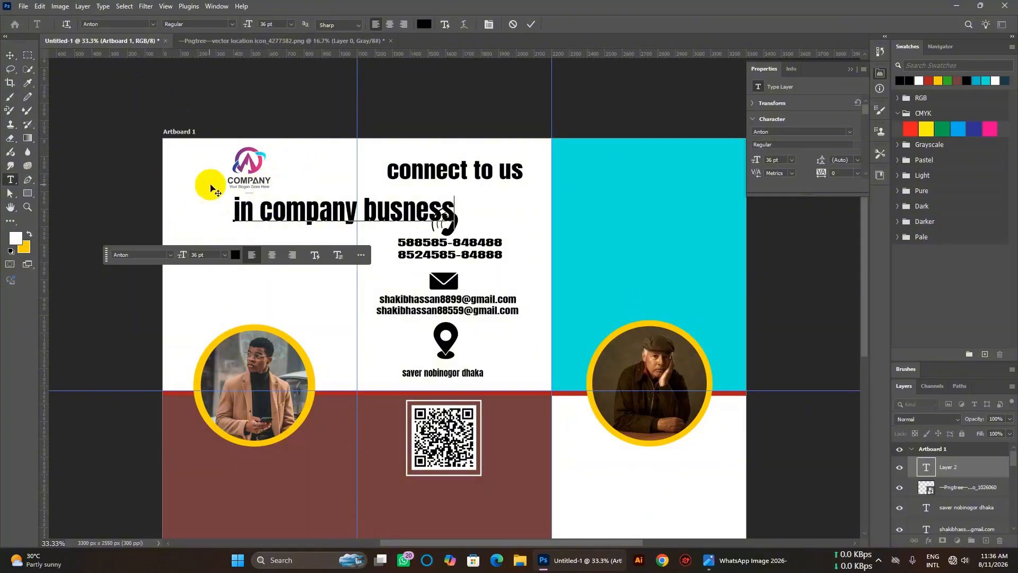
click(233, 208)
key(Delete)
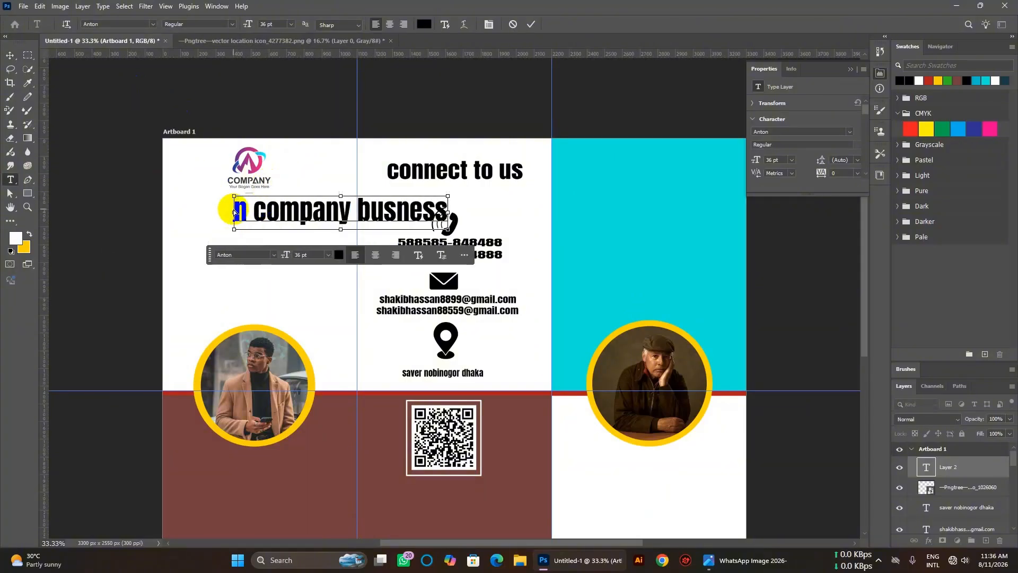
text(I)
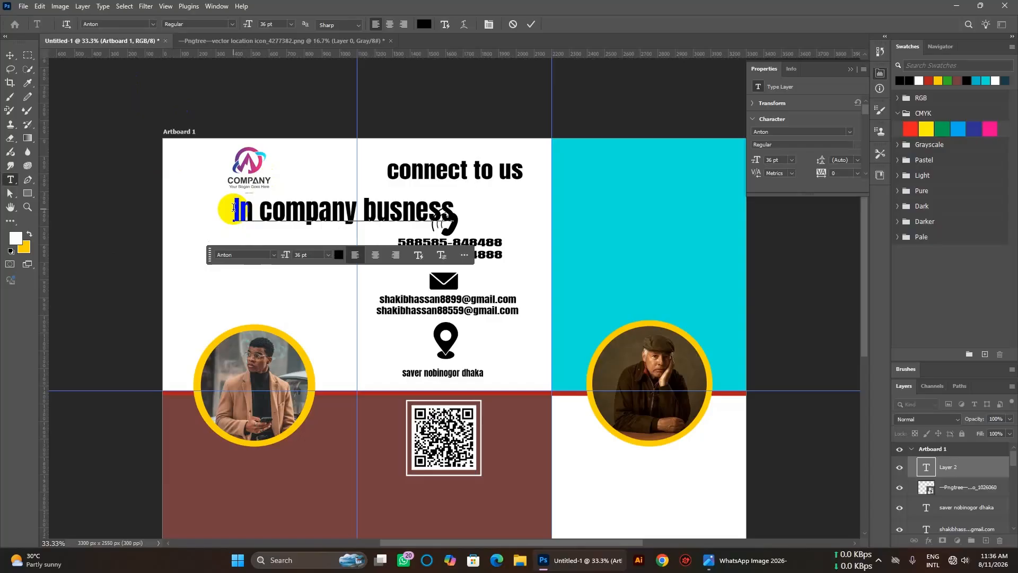
click(10, 56)
Move the heading under the logo and shrink it to fit the left panel.
click(277, 211)
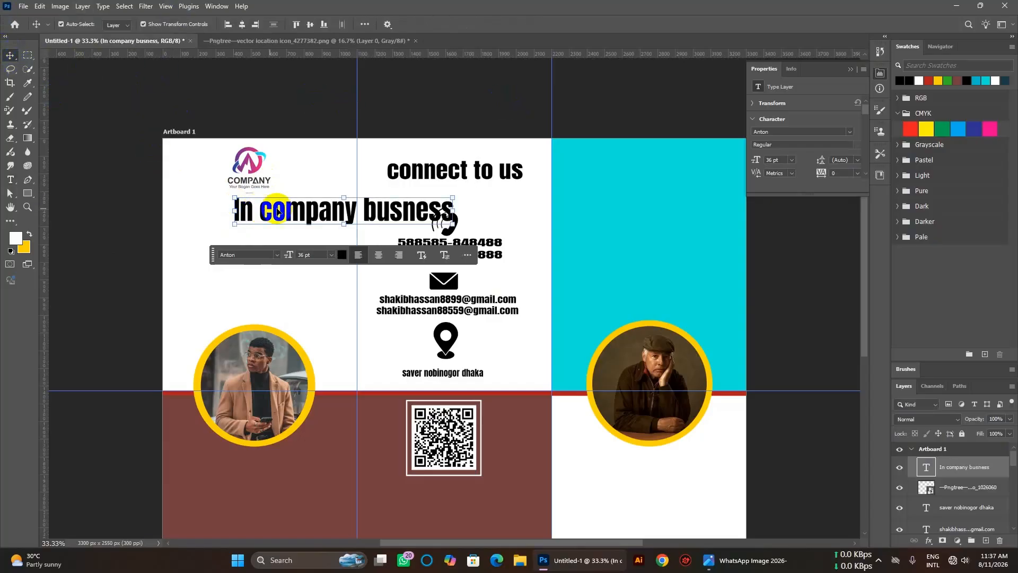
drag(314, 211, 259, 205)
drag(397, 207, 295, 206)
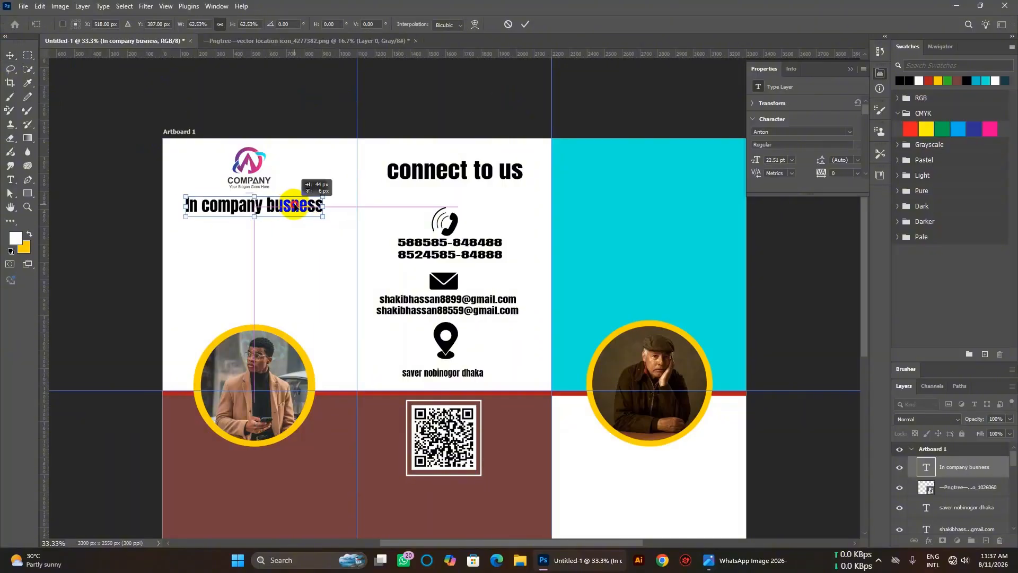
scroll(325, 265, down, 2)
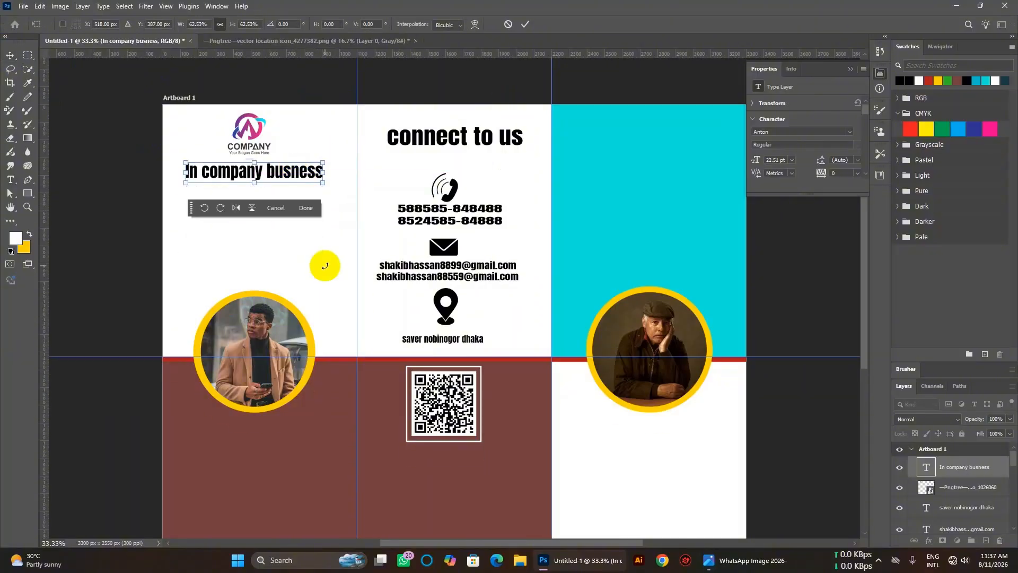
click(13, 56)
click(297, 250)
scroll(296, 250, up, 1)
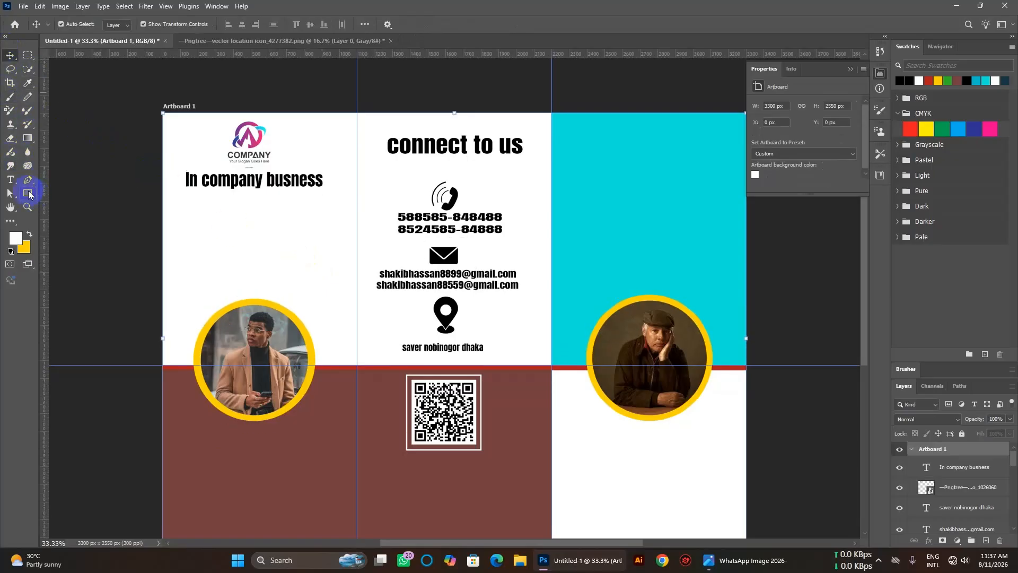
Draw a 9 pt Franklin Gothic Demi Cond Lorem ipsum paragraph box below the heading.
click(10, 182)
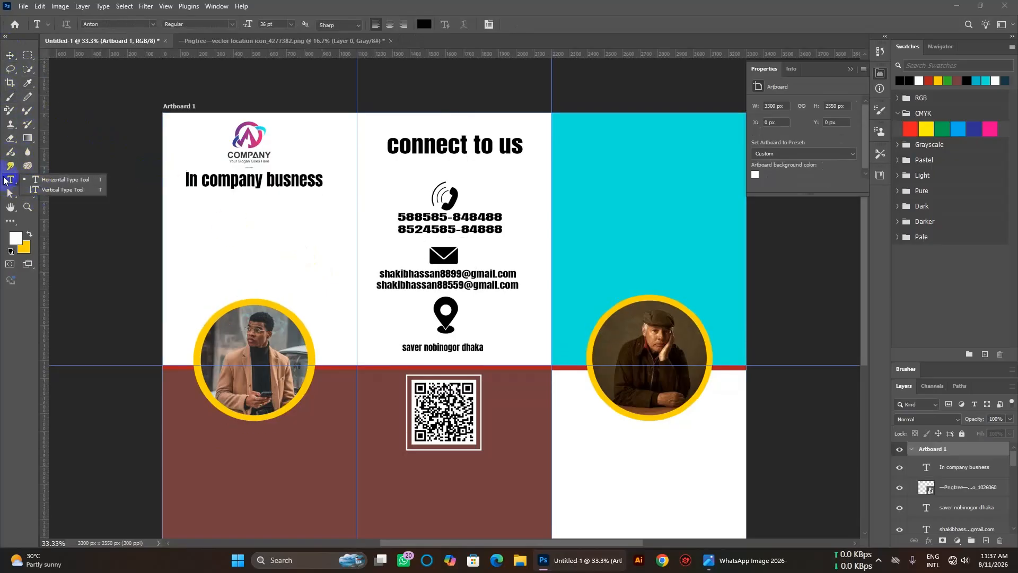
click(153, 24)
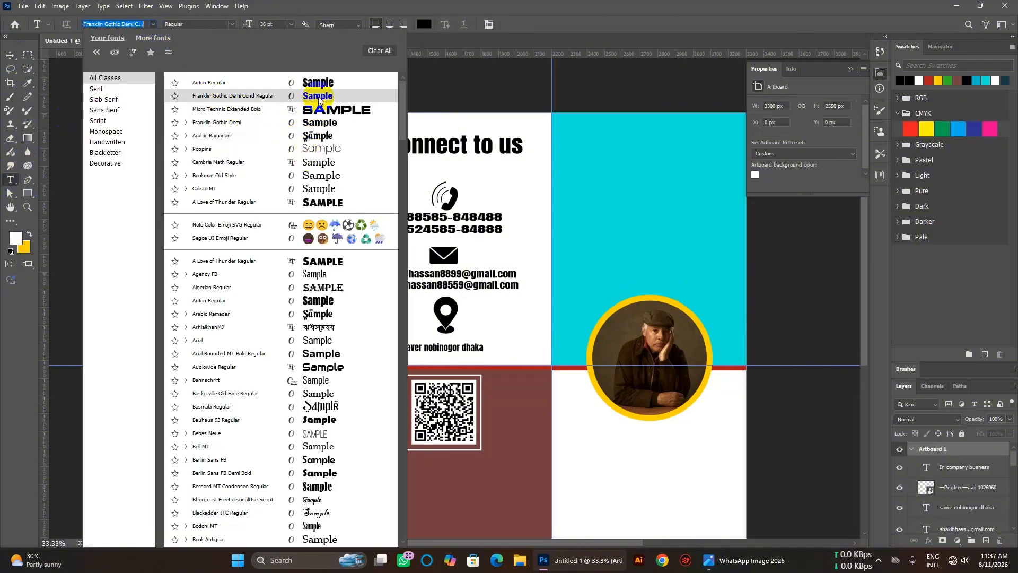
click(291, 96)
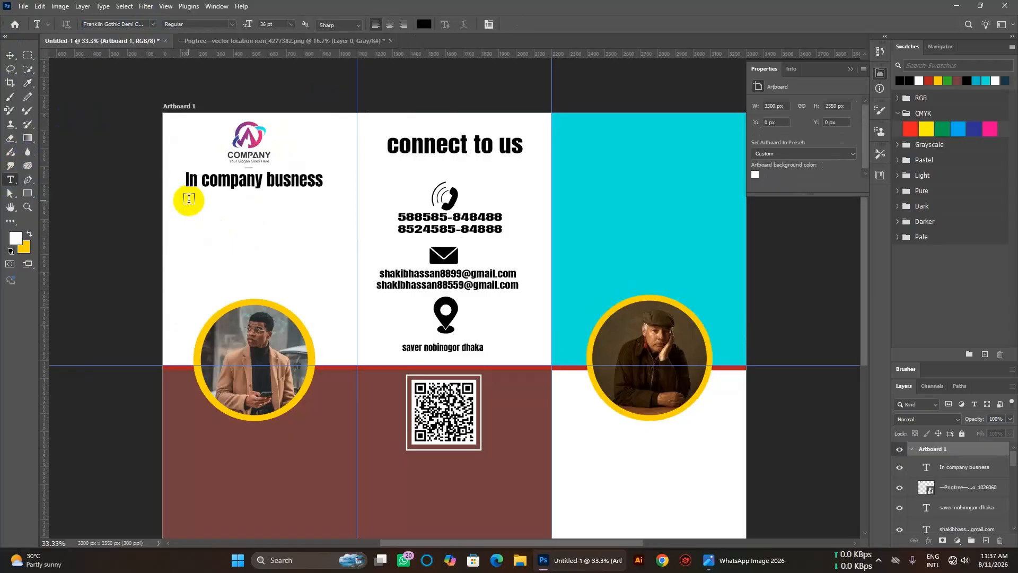
drag(186, 201, 336, 243)
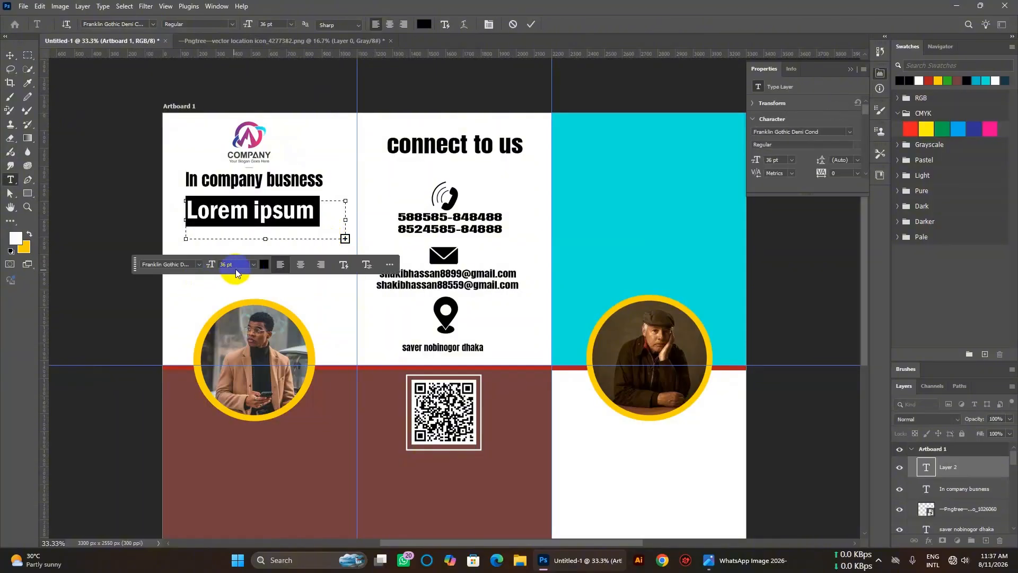
scroll(237, 266, down, 20)
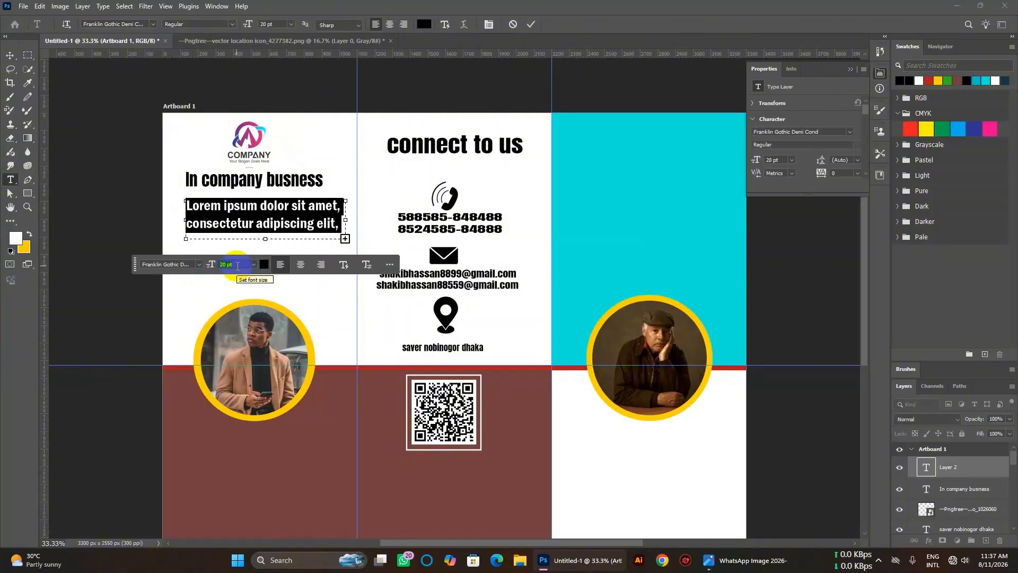
scroll(237, 267, down, 4)
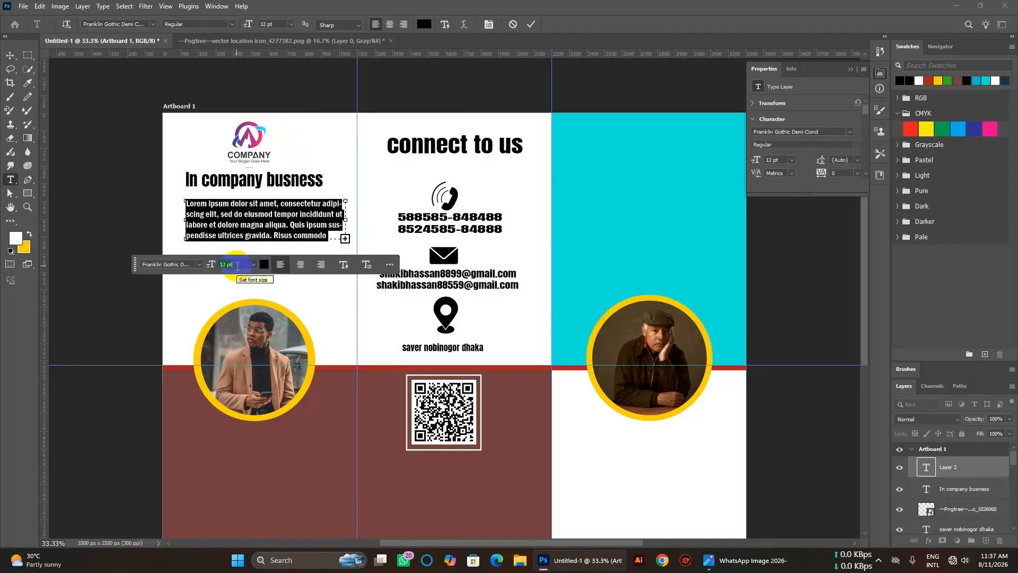
scroll(237, 266, down, 1)
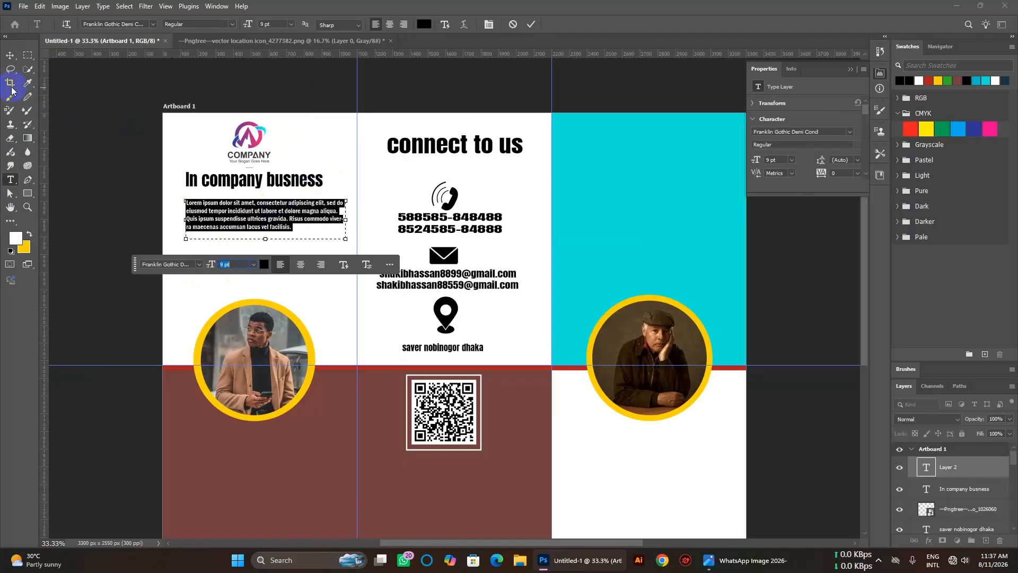
click(10, 55)
click(346, 177)
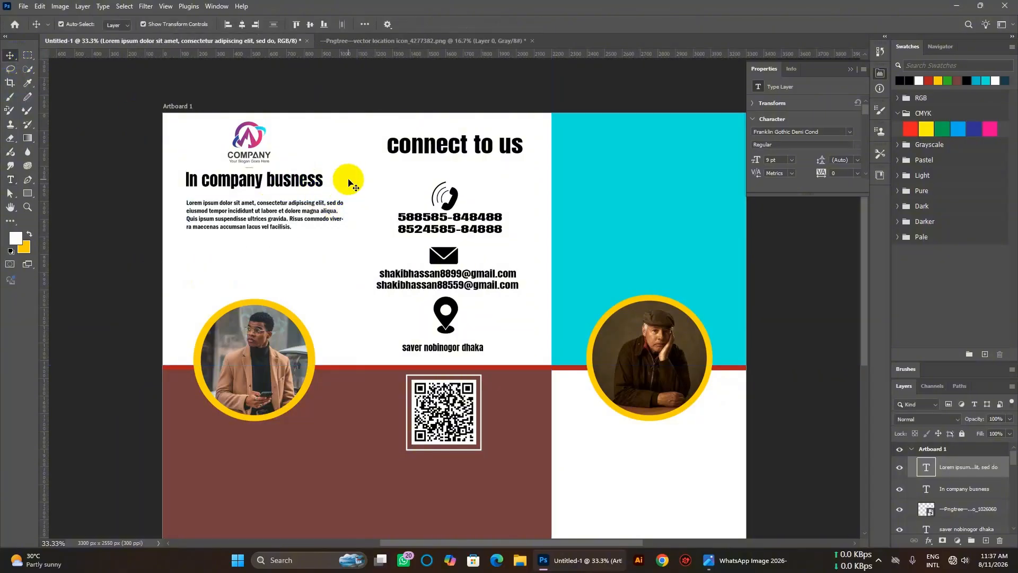
click(252, 228)
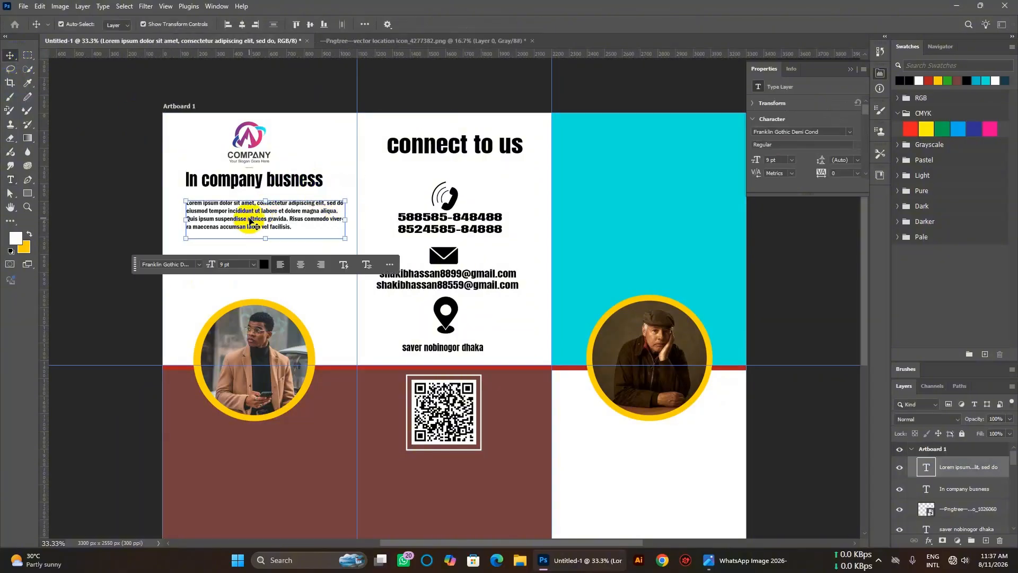
Alt-drag a copy of the Lorem paragraph below the first and move the logo right.
drag(251, 215, 266, 259)
click(336, 154)
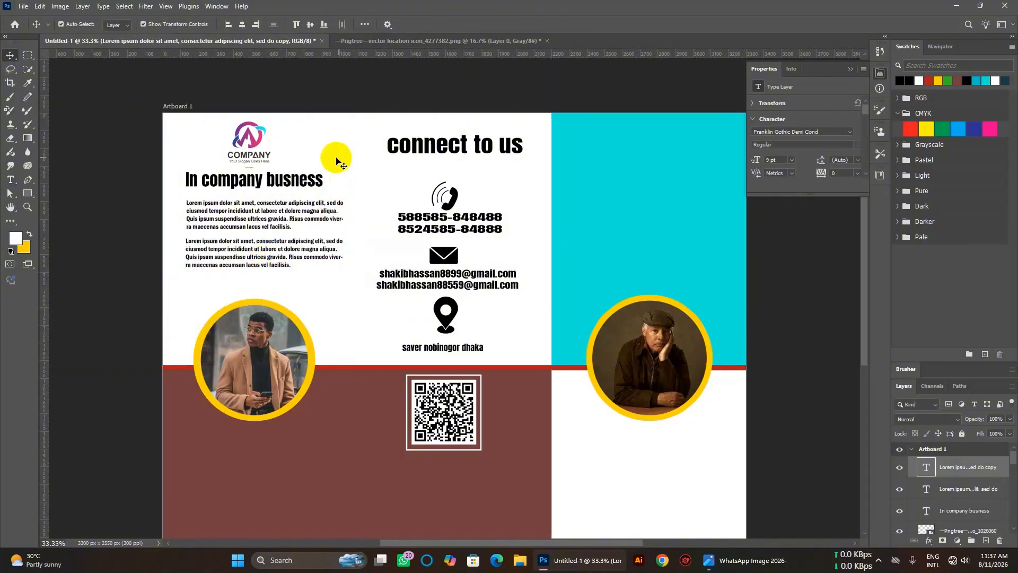
click(247, 139)
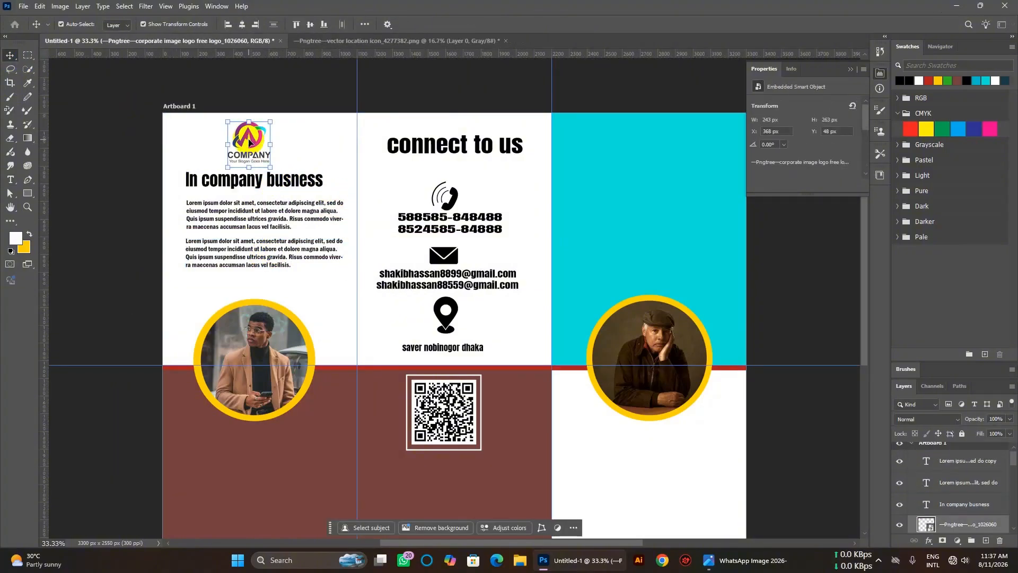
drag(249, 141, 258, 140)
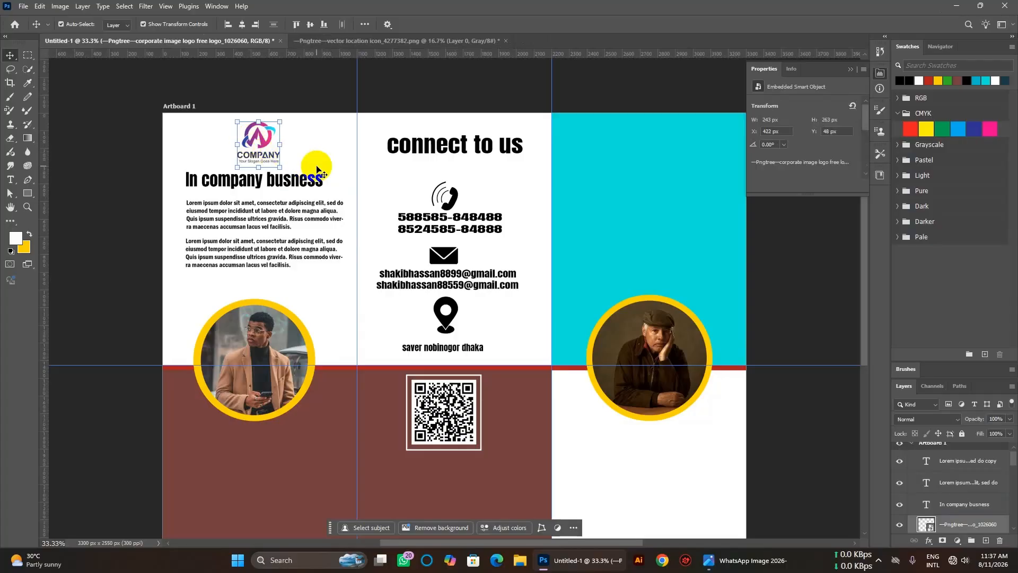
click(314, 153)
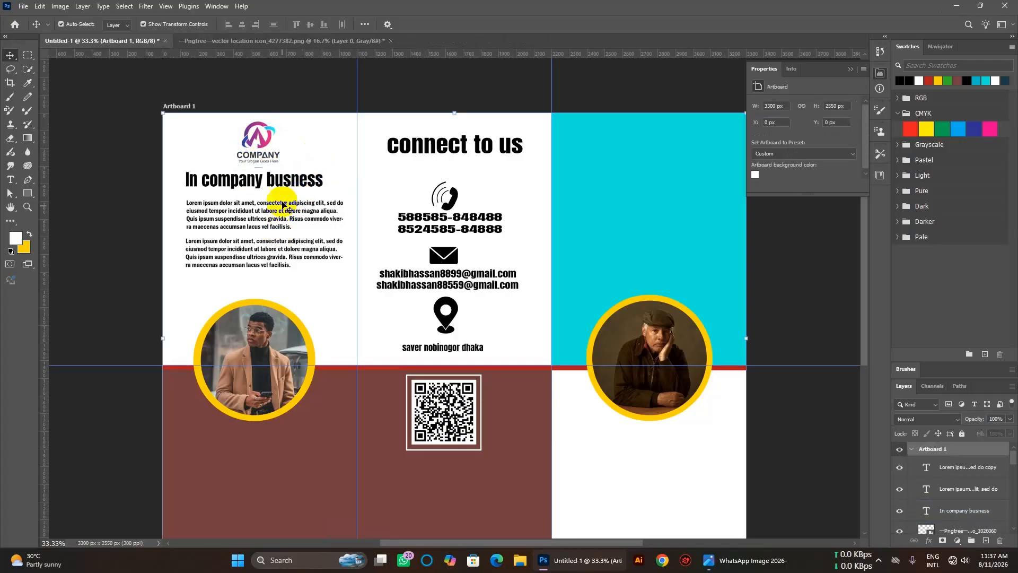
drag(286, 253, 286, 256)
click(286, 220)
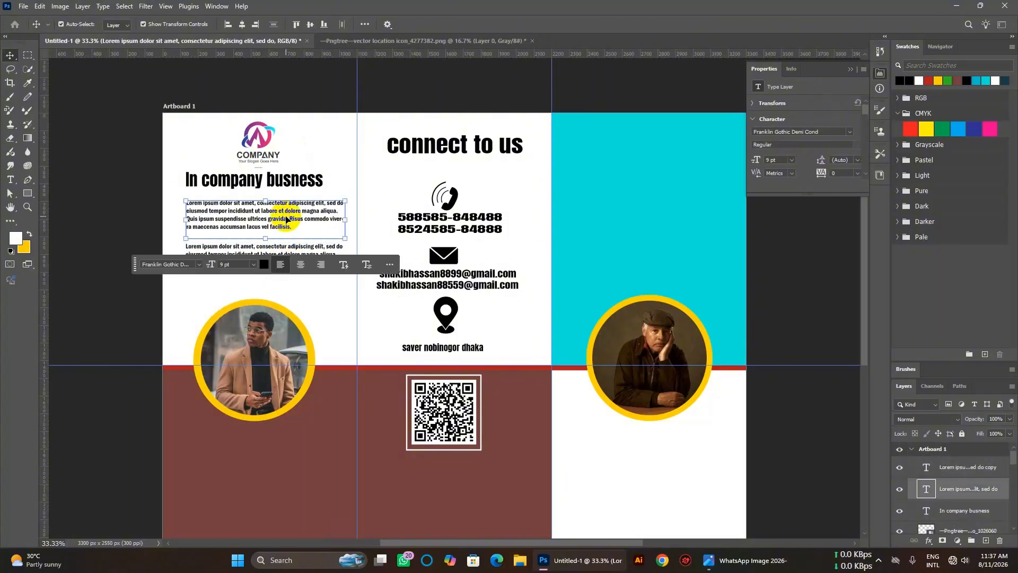
Nudge the first paragraph lower and try nudging the heading, dismissing the repeated error.
drag(286, 221, 287, 223)
click(287, 181)
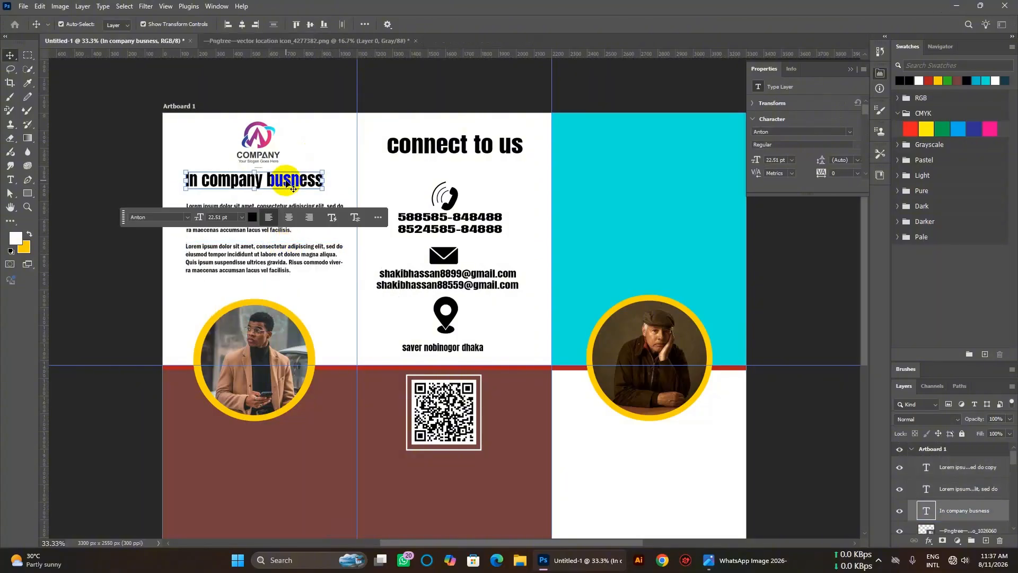
key(Down)
click(474, 208)
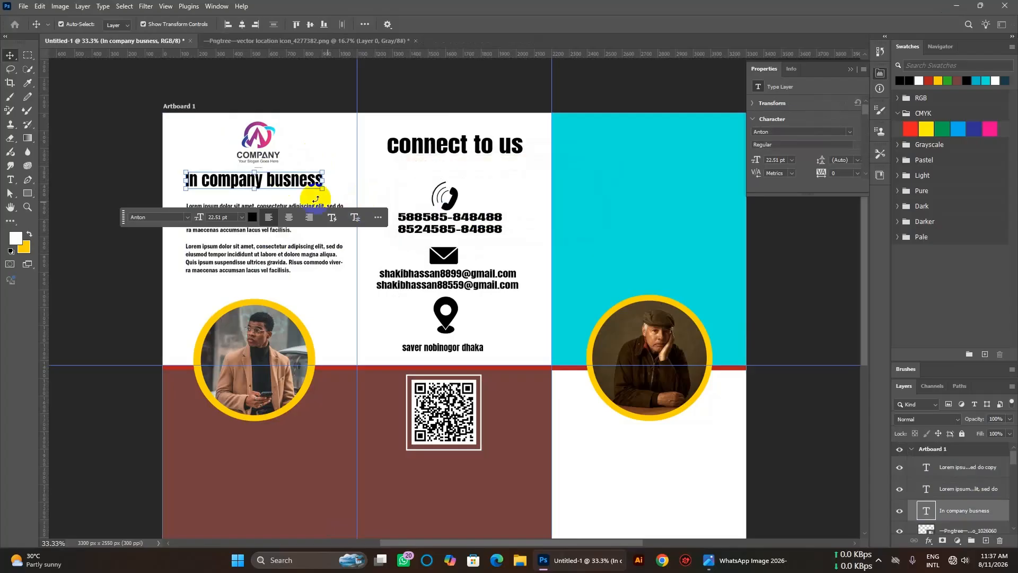
key(Down)
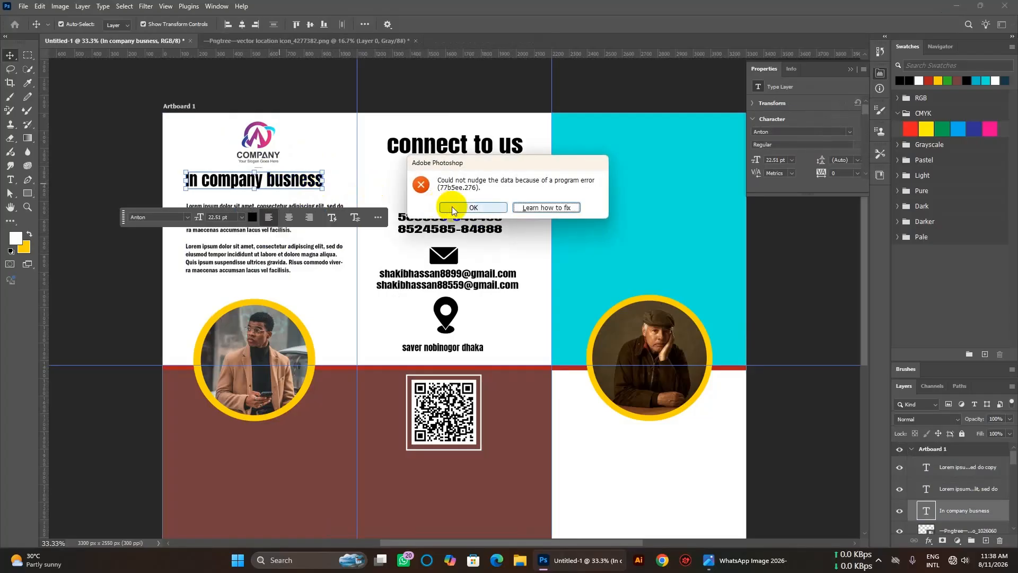
click(454, 206)
click(274, 185)
key(Down)
click(448, 204)
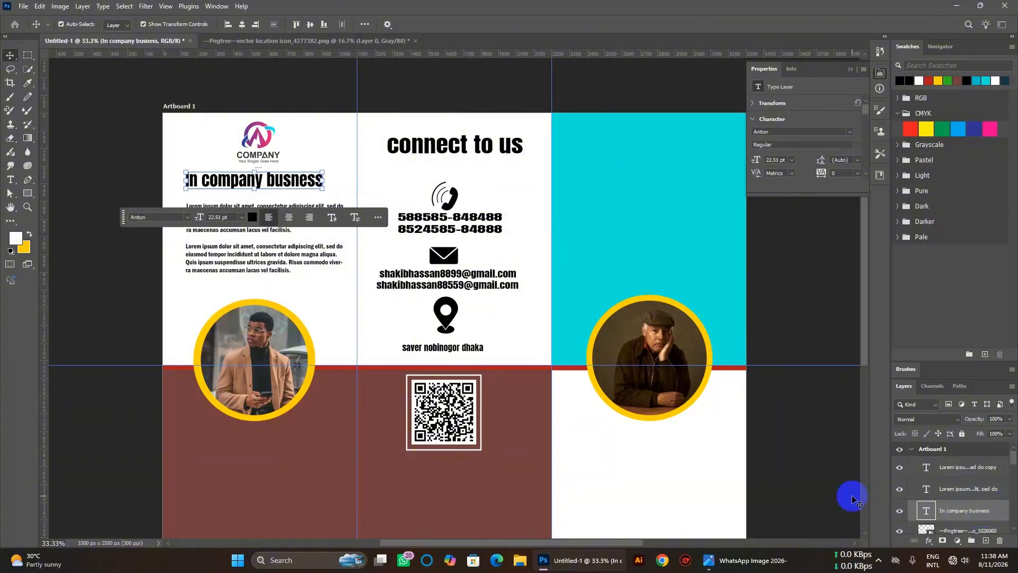
Keep trying to select the heading, dismissing errors and a failed help page.
click(257, 182)
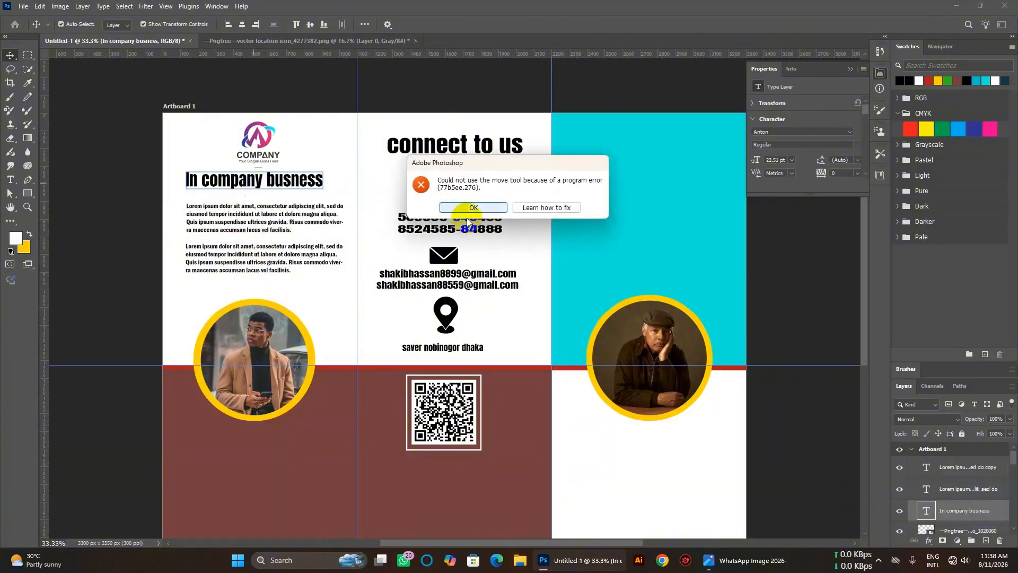
click(572, 207)
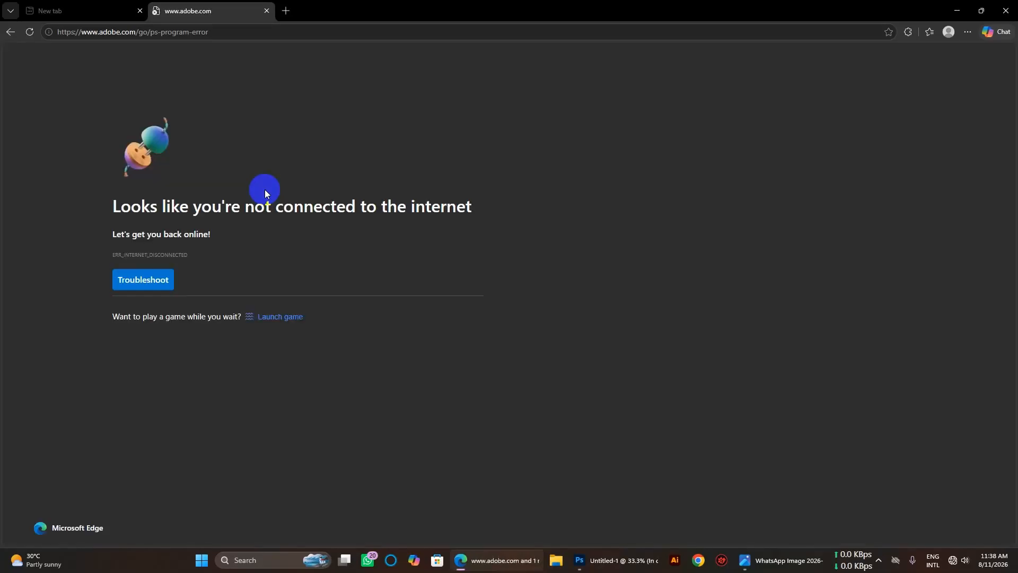
click(1005, 10)
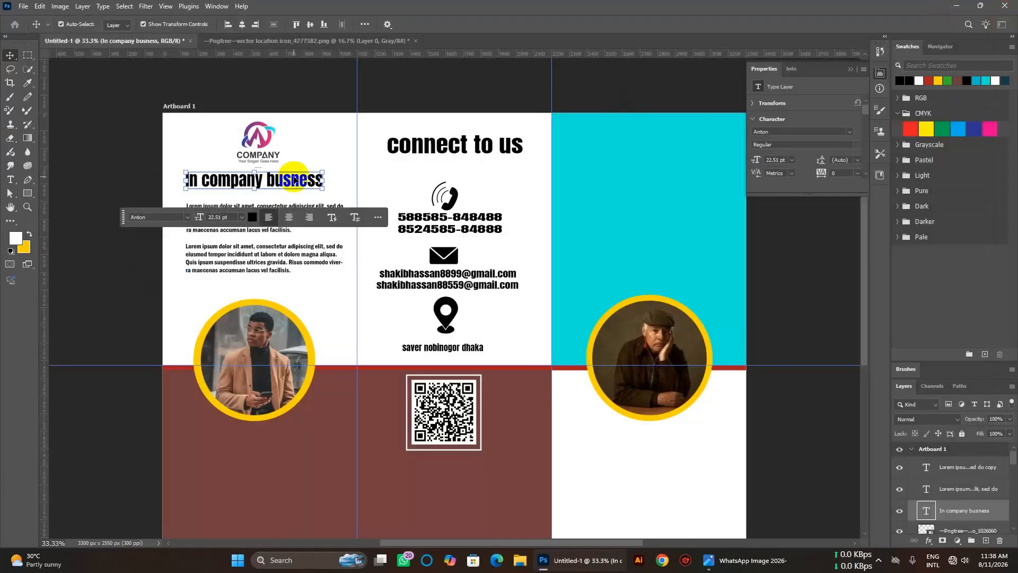
click(285, 182)
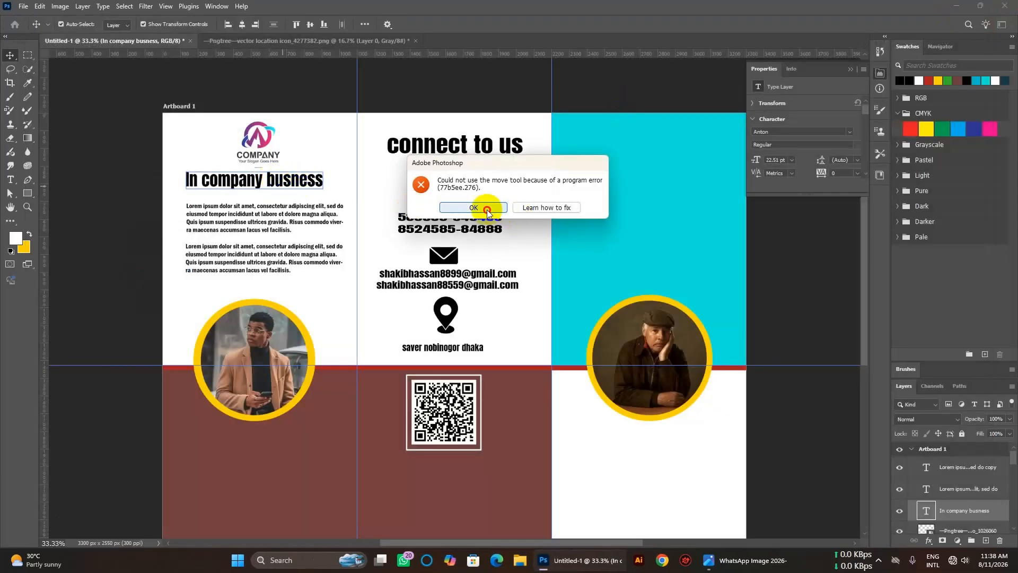
click(487, 210)
click(185, 146)
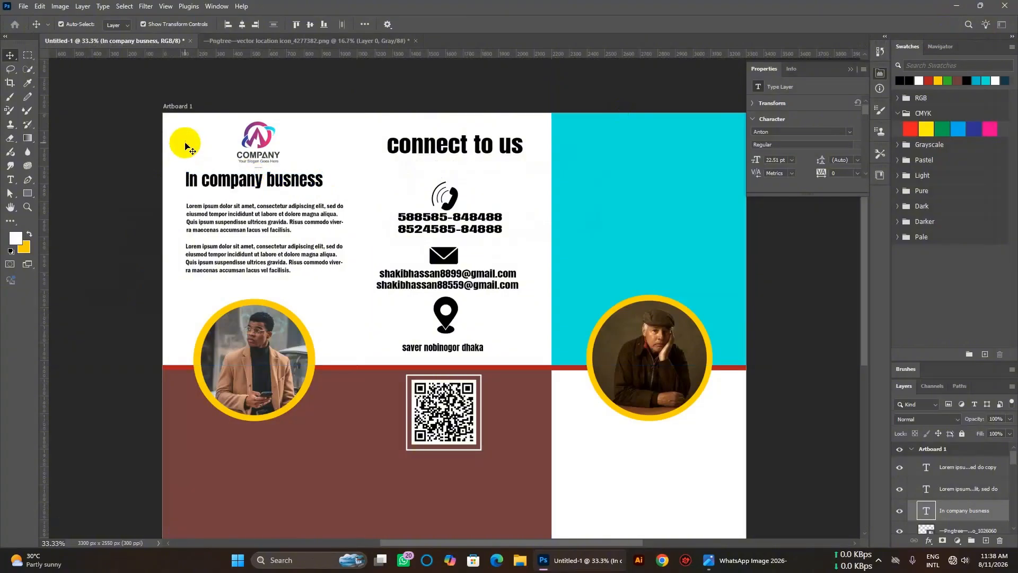
click(245, 187)
click(536, 206)
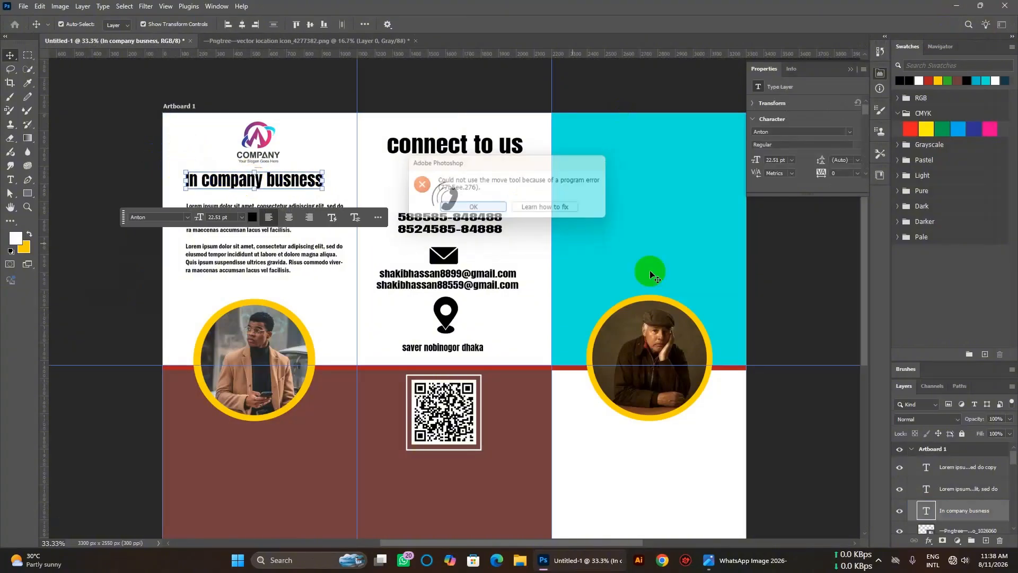
Rasterize the heading layer and reposition the heading slightly lower.
right_click(968, 510)
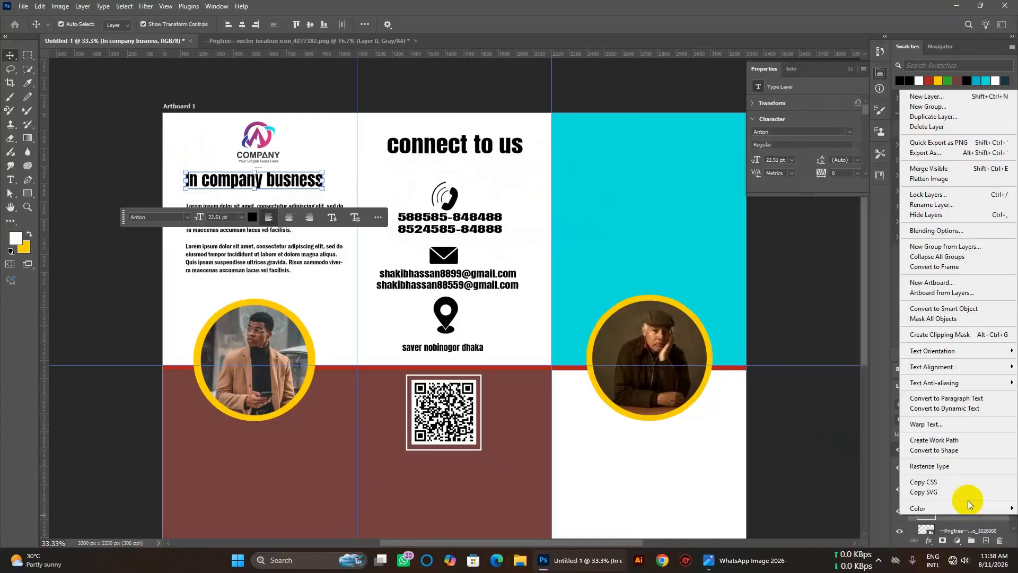
click(964, 465)
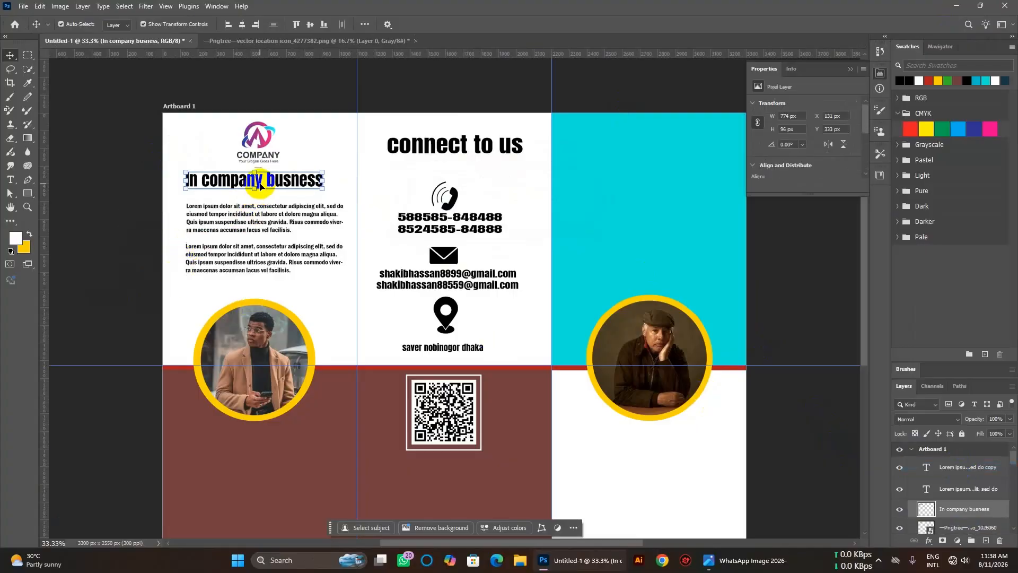
drag(260, 185, 263, 191)
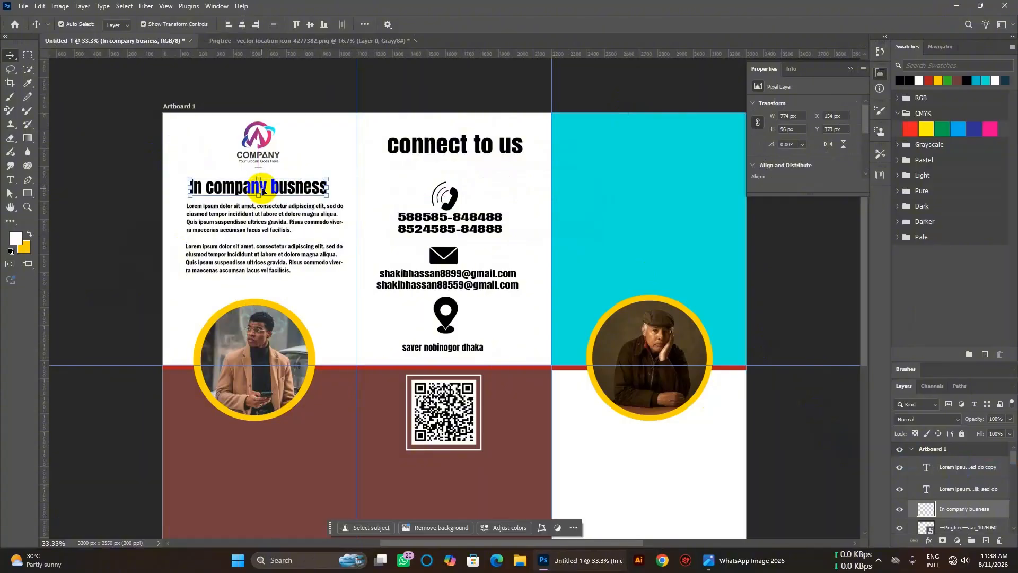
click(262, 191)
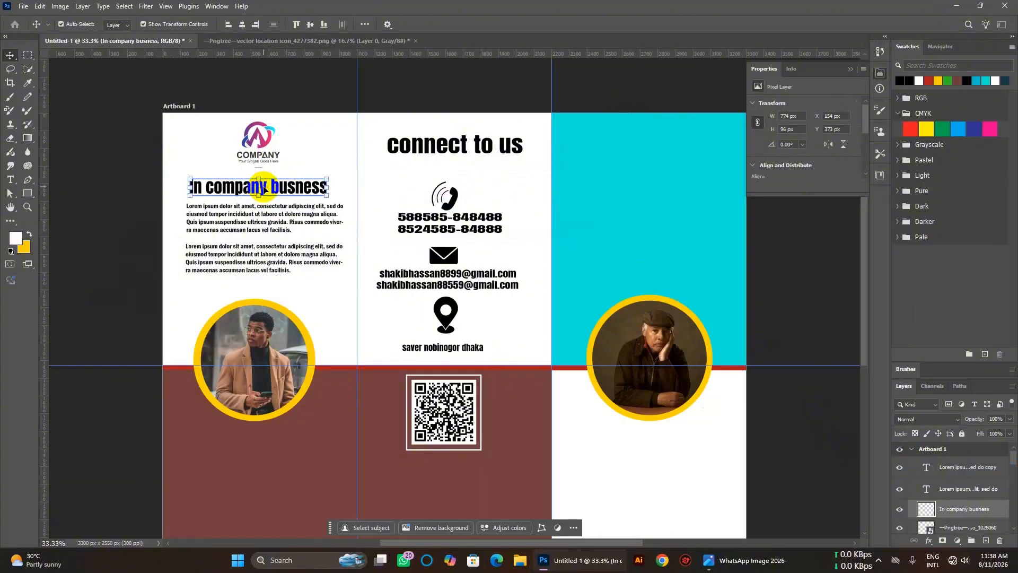
click(264, 188)
drag(262, 188, 258, 188)
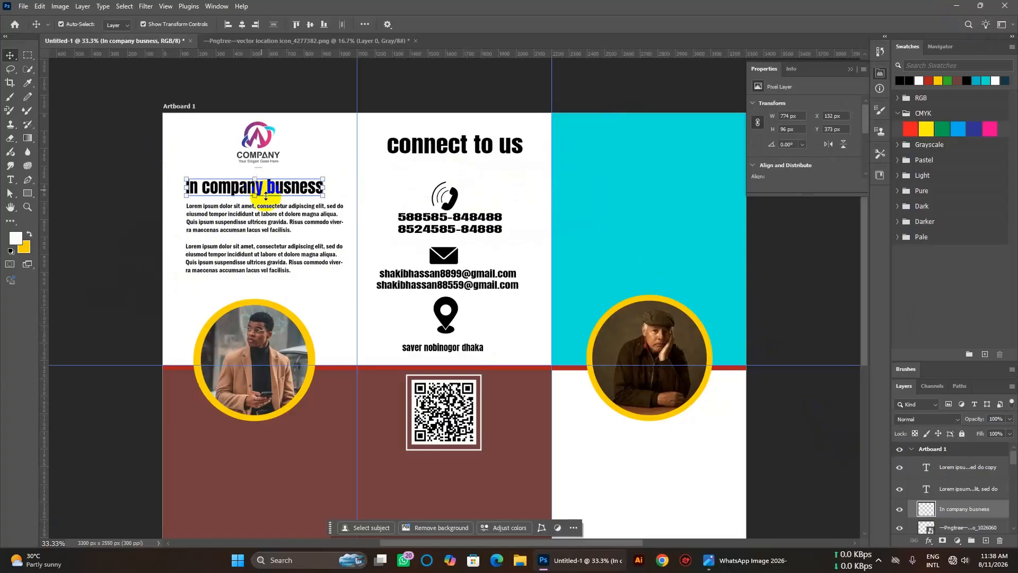
click(330, 312)
Move both Lorem ipsum paragraphs slightly lower beneath the heading.
scroll(308, 302, up, 2)
click(274, 288)
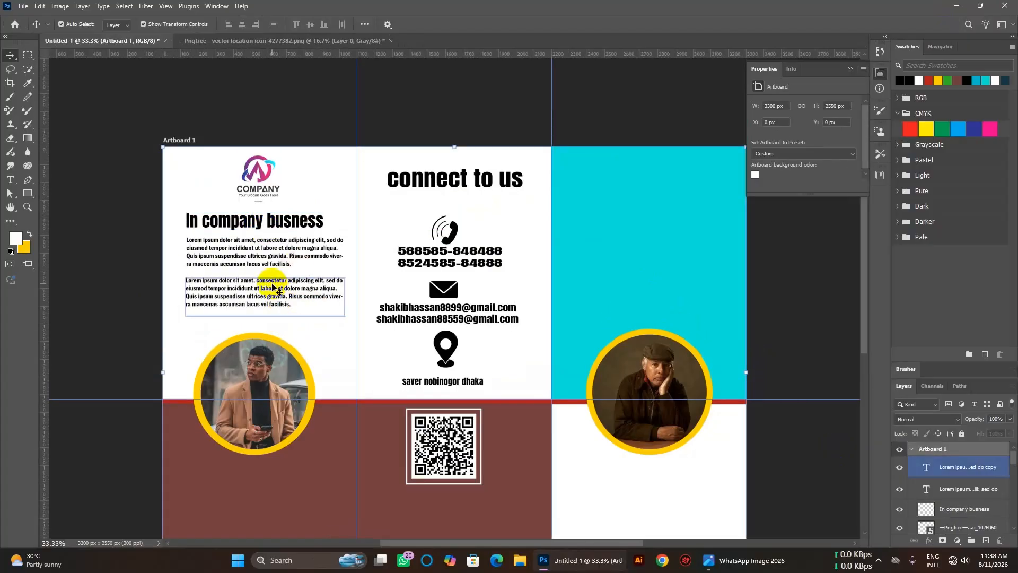
drag(283, 294, 282, 300)
drag(274, 259, 275, 268)
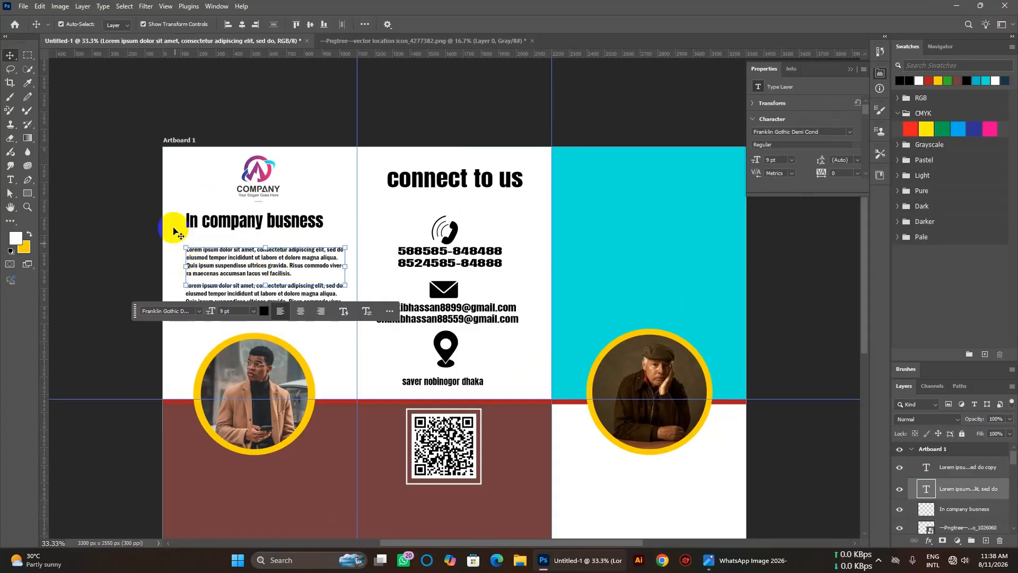
click(342, 190)
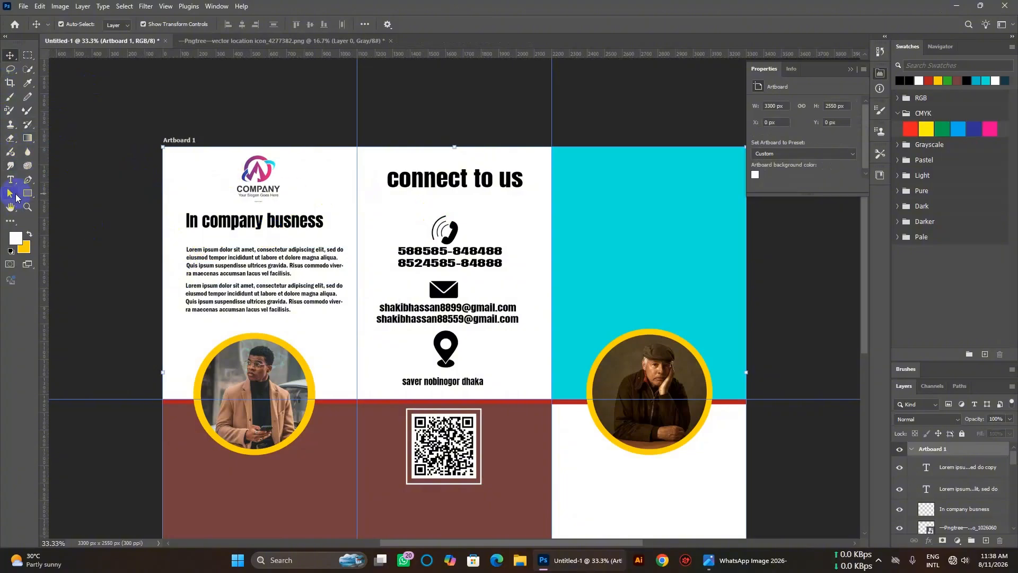
Draw a line under the heading with the Line Tool and give it a green dashed stroke.
click(25, 196)
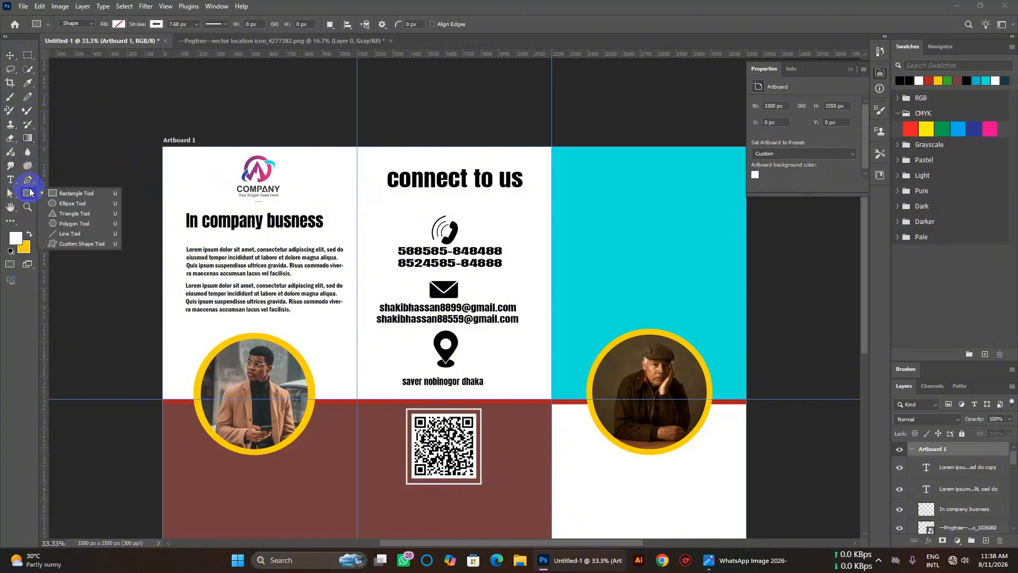
click(59, 232)
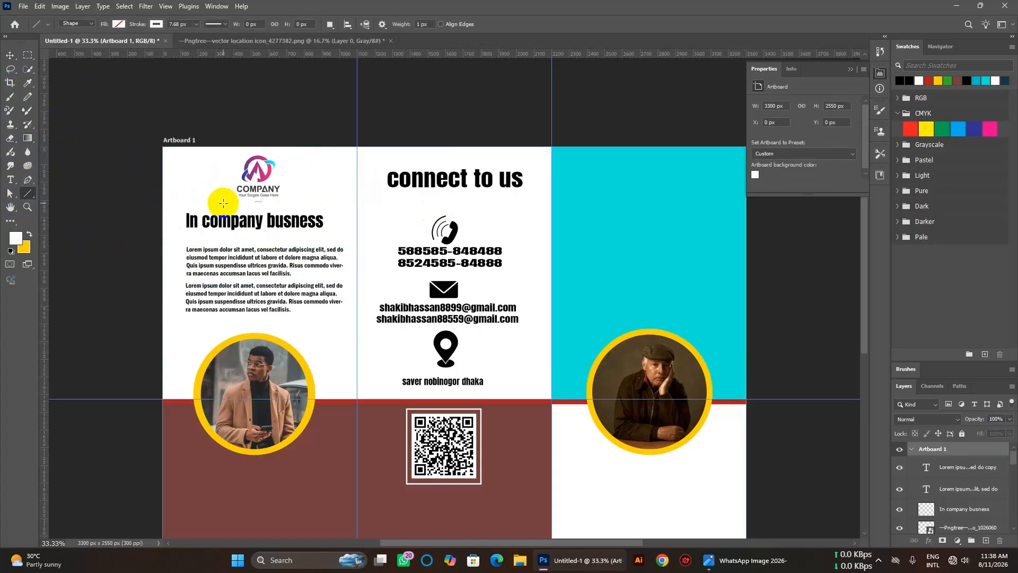
mouse_move(223, 204)
mouse_down()
mouse_move(190, 203)
mouse_move(207, 234)
mouse_move(197, 236)
mouse_move(338, 234)
mouse_up()
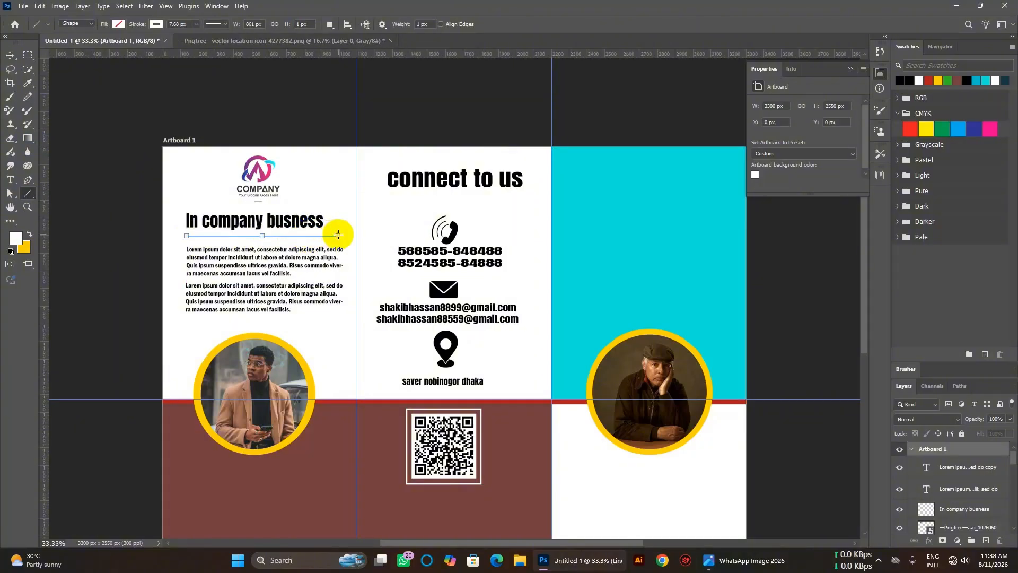
click(216, 26)
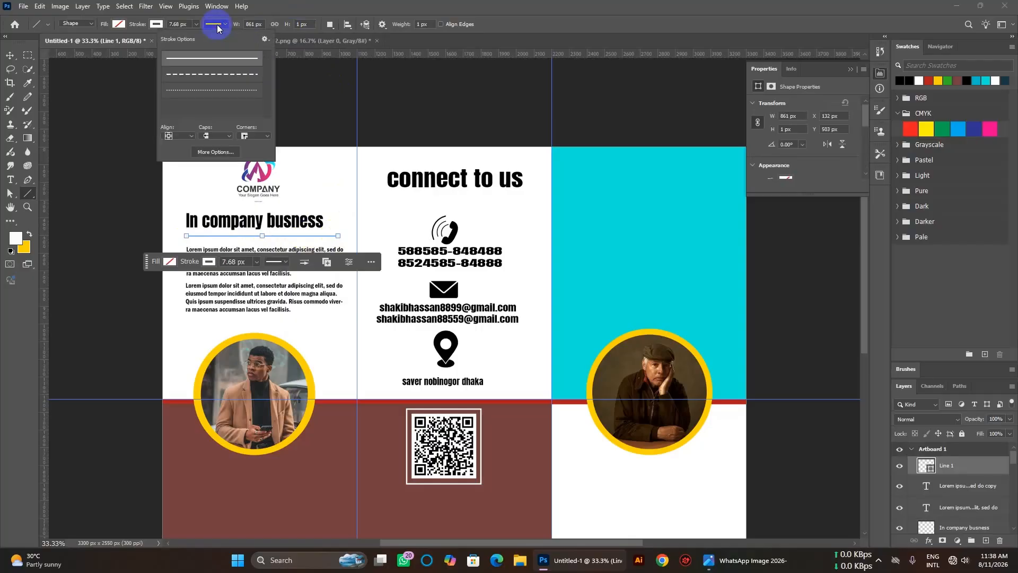
click(229, 75)
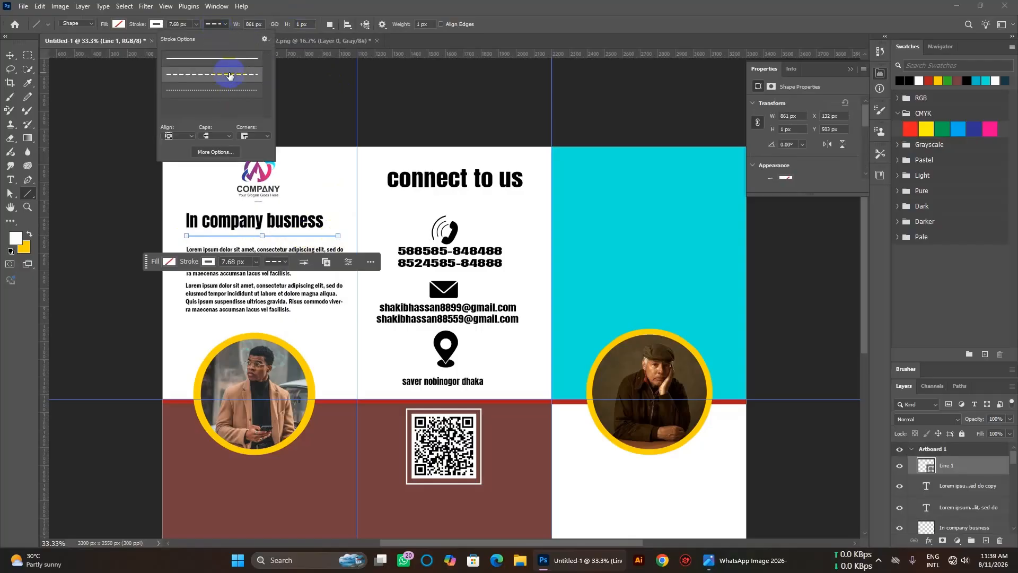
click(212, 262)
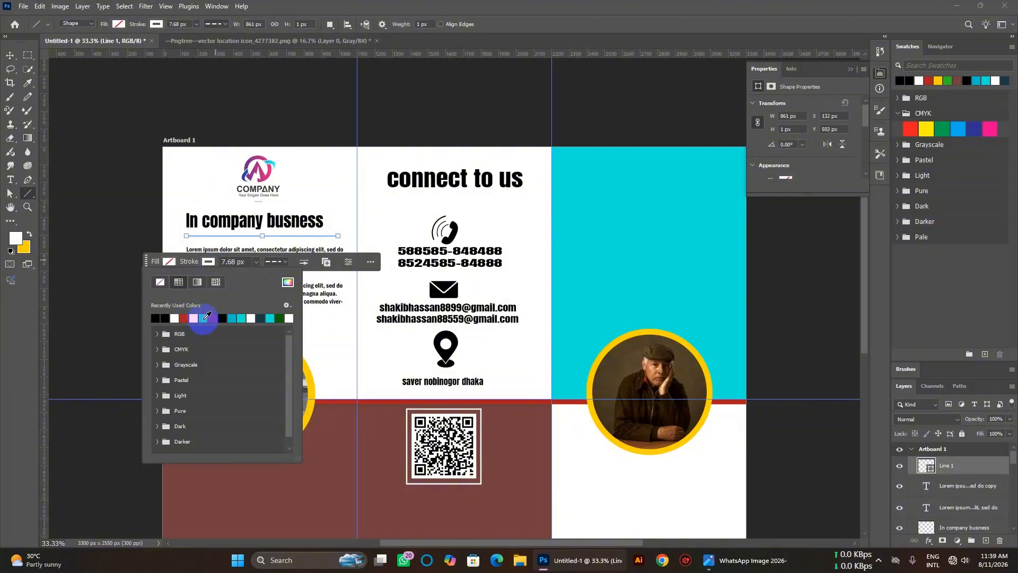
click(204, 319)
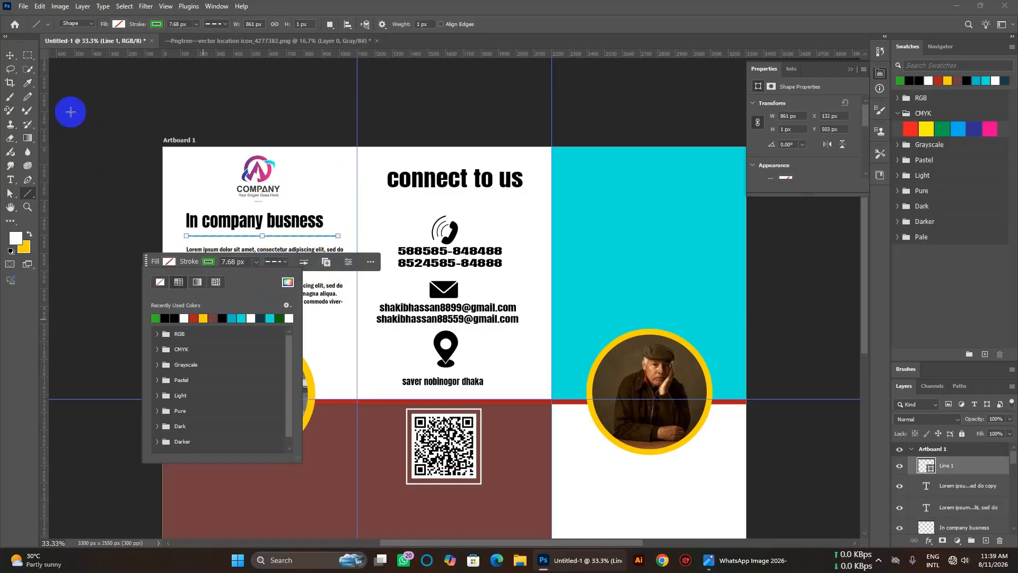
click(9, 56)
click(329, 204)
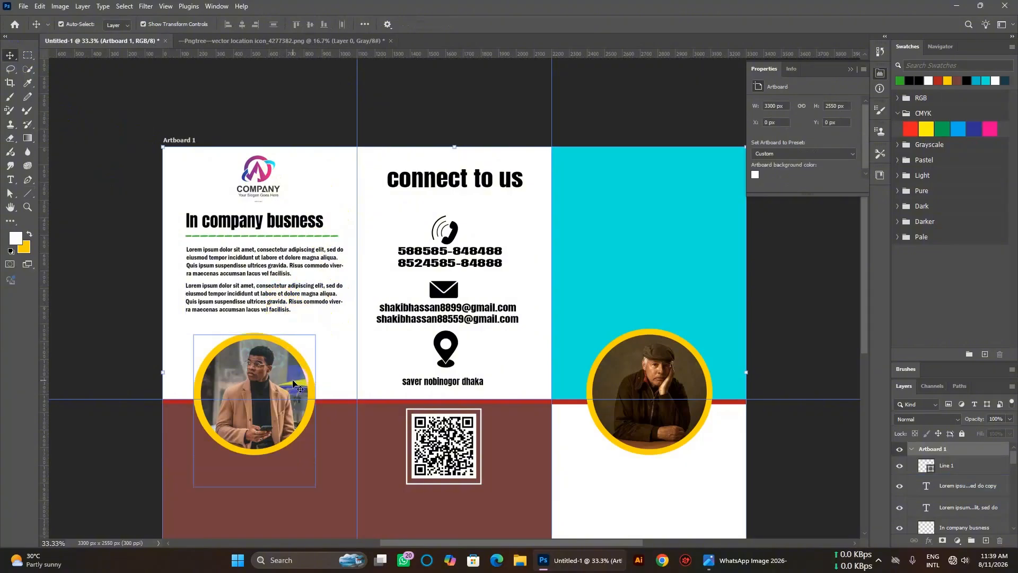
Replace 'to' with 'with' in the 'connect to us' heading and shift it left.
click(488, 178)
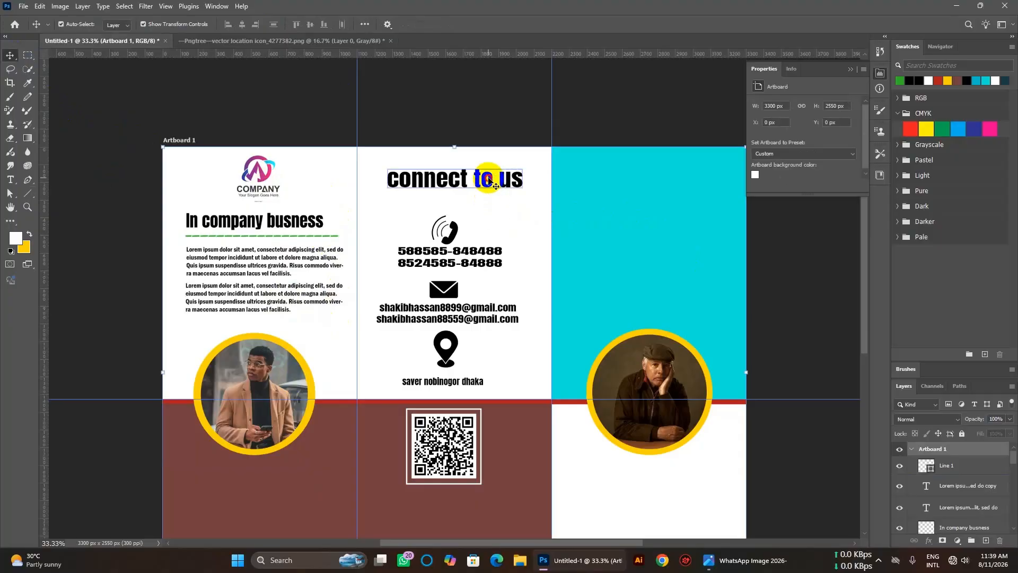
double_click(491, 181)
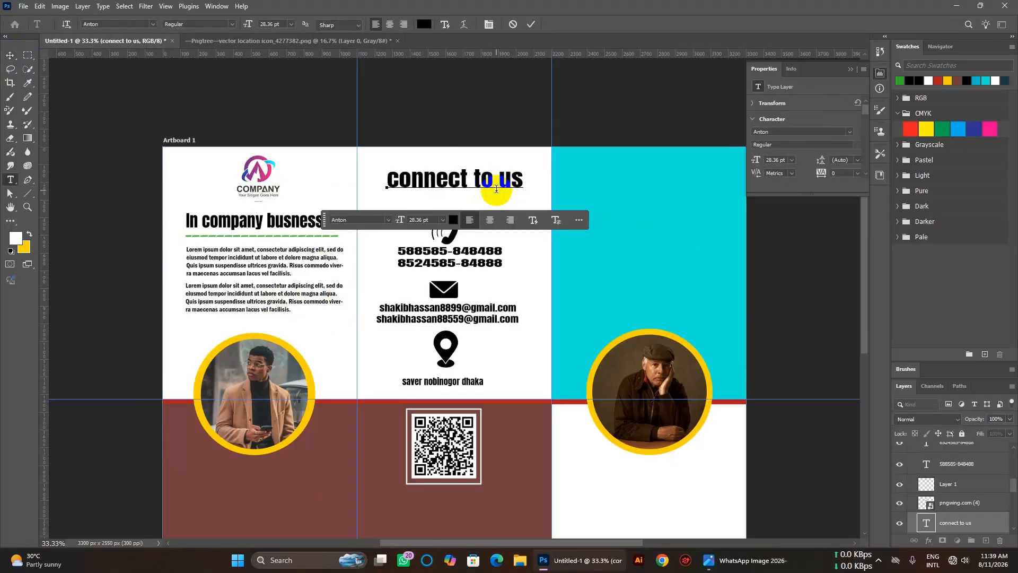
key(BackSpace)
key(BackSpace)
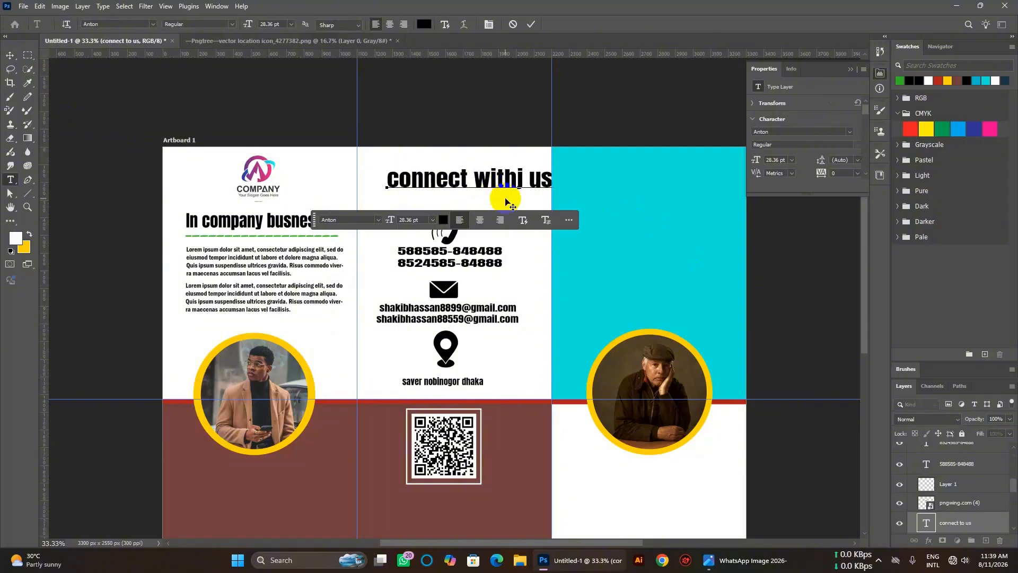
text(withi)
key(BackSpace)
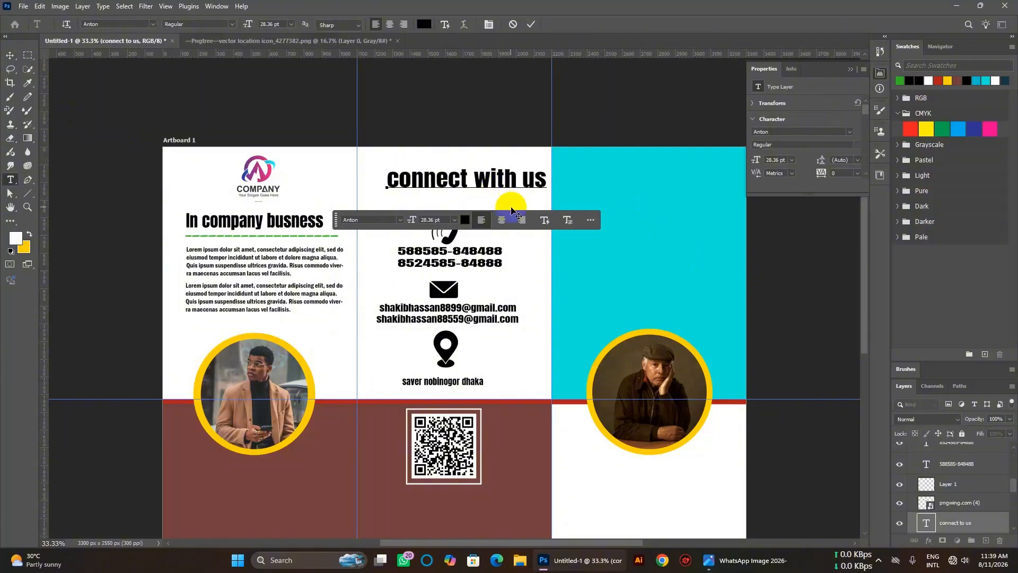
click(11, 55)
drag(500, 178, 490, 178)
click(619, 465)
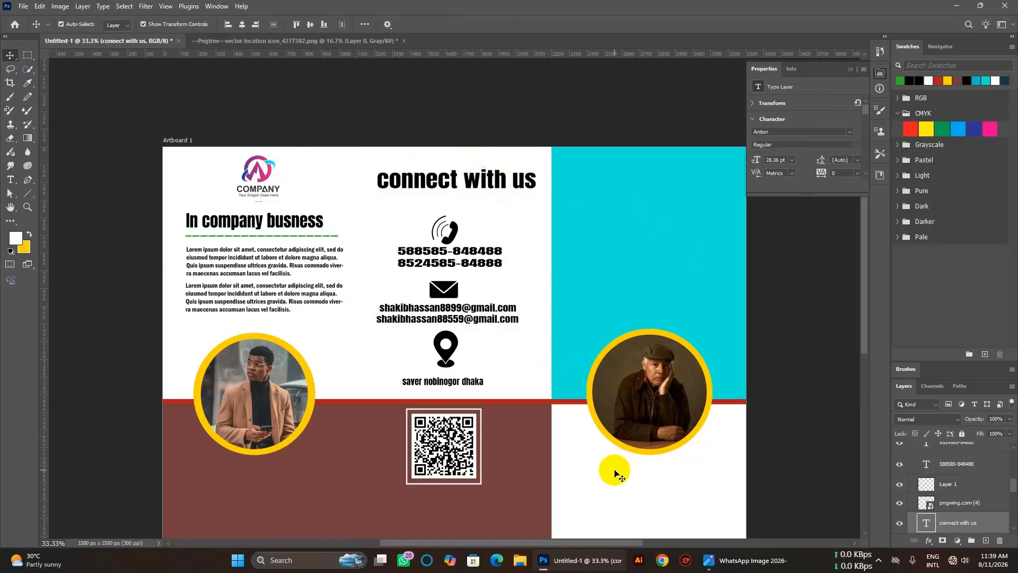
Move the QR code down about 63 px in the brown lower-middle panel.
scroll(594, 398, down, 3)
scroll(594, 398, down, 2)
scroll(594, 398, left, 2)
scroll(594, 397, right, 4)
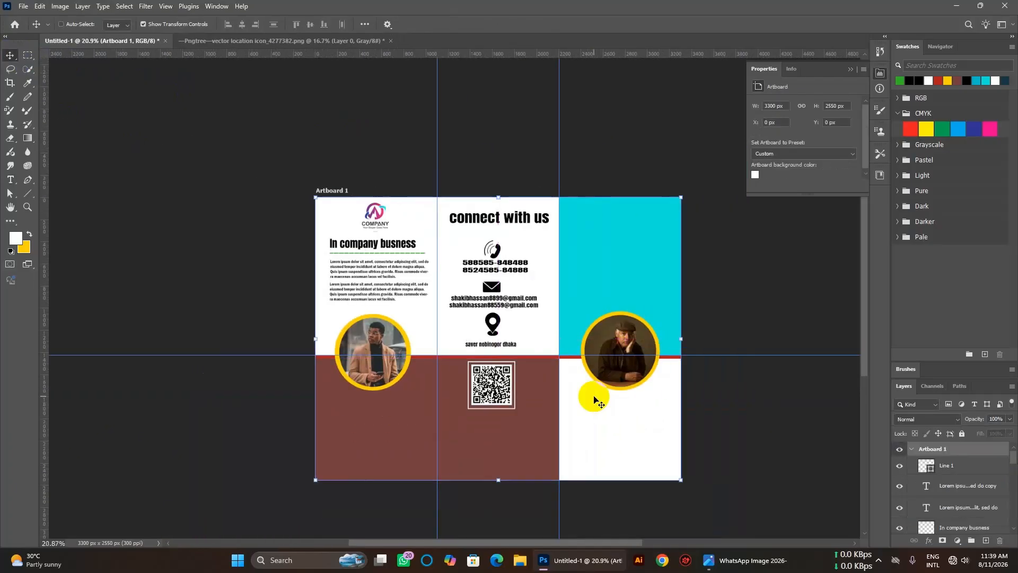
scroll(521, 386, up, 2)
scroll(501, 360, up, 1)
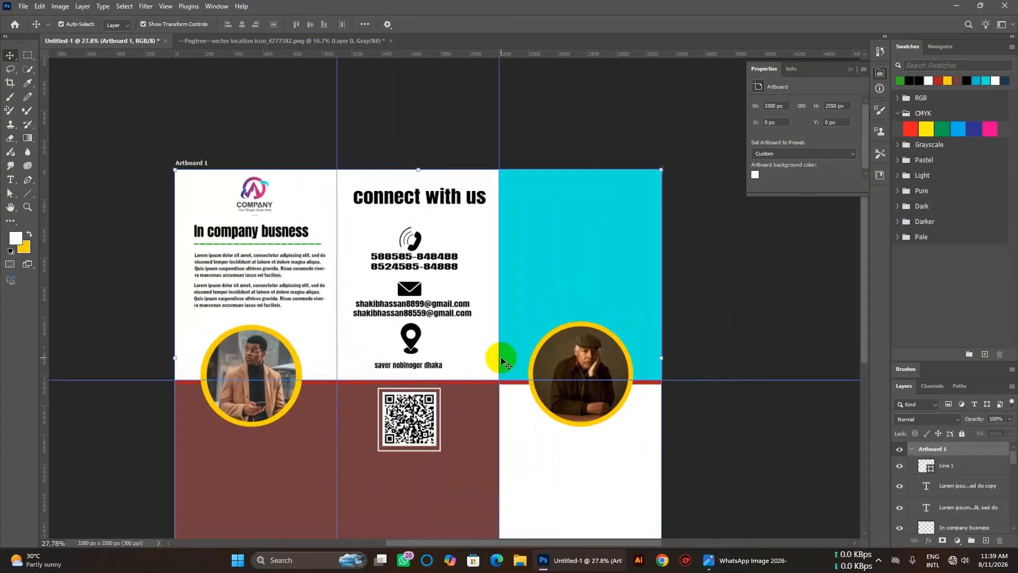
scroll(501, 361, down, 2)
scroll(501, 361, down, 1)
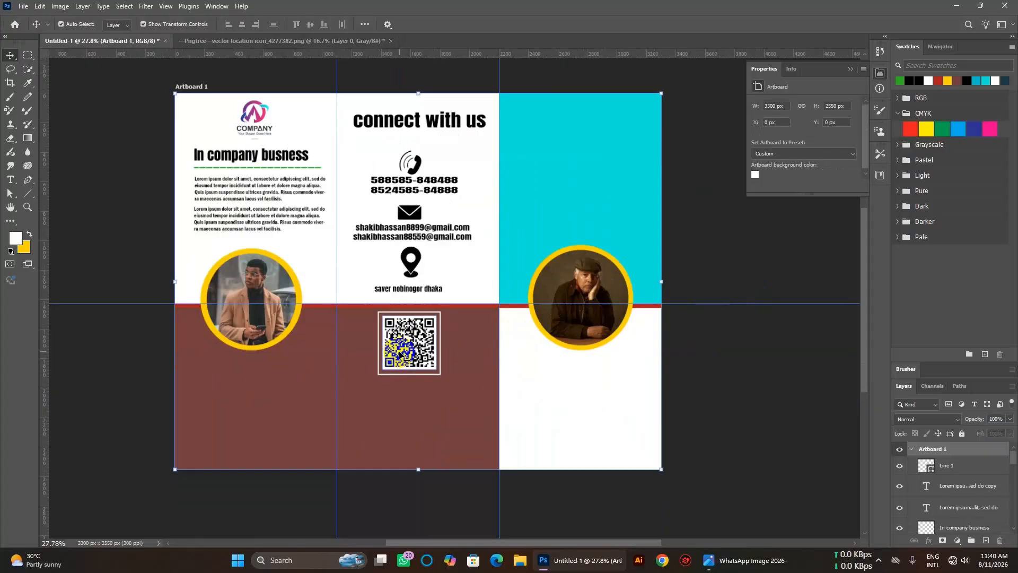
drag(415, 345, 415, 379)
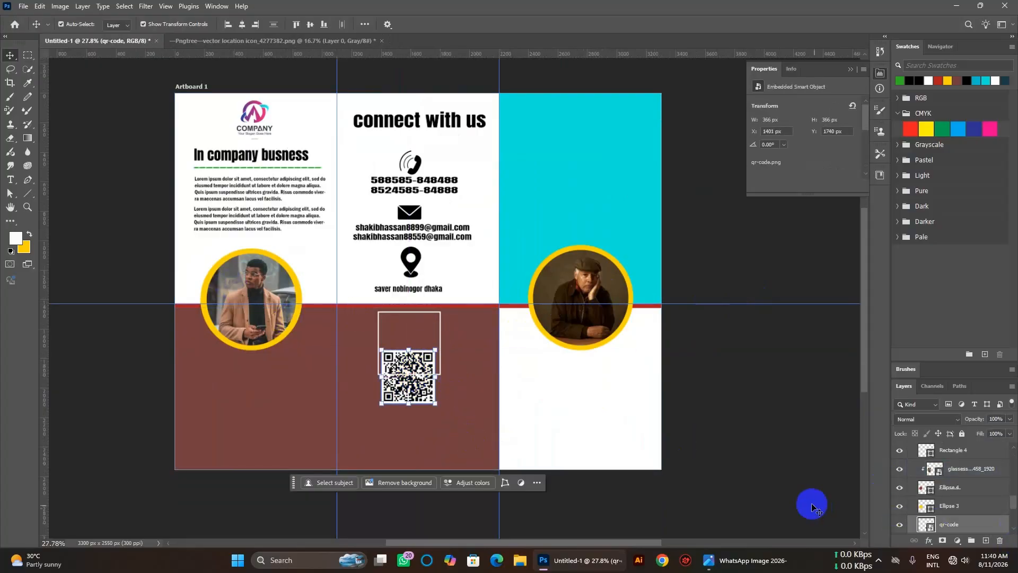
scroll(954, 517, down, 1)
Drag the white square outline down around the QR code, nudging it left and down.
click(956, 478)
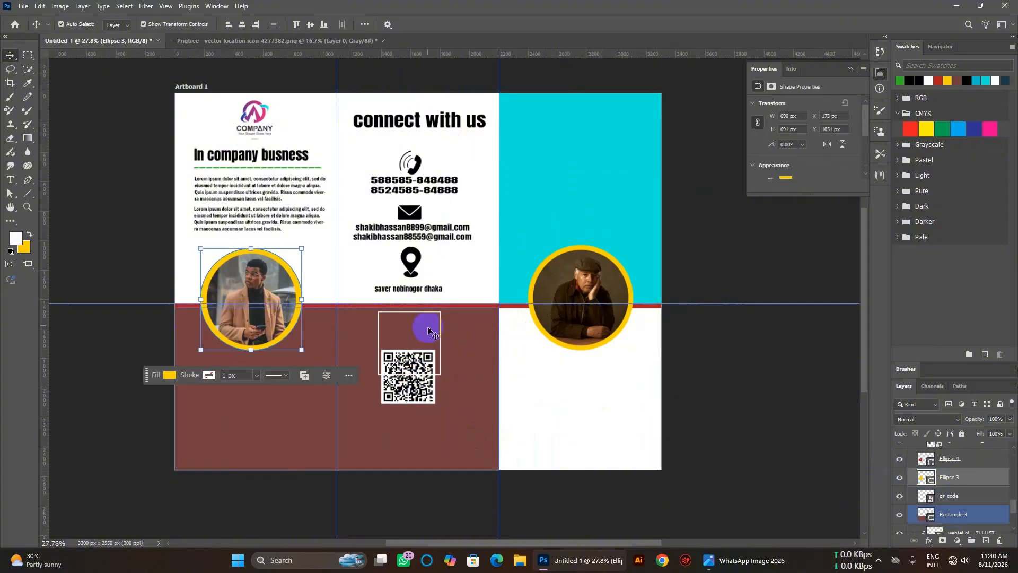
scroll(459, 383, up, 2)
scroll(1, 125, up, 1)
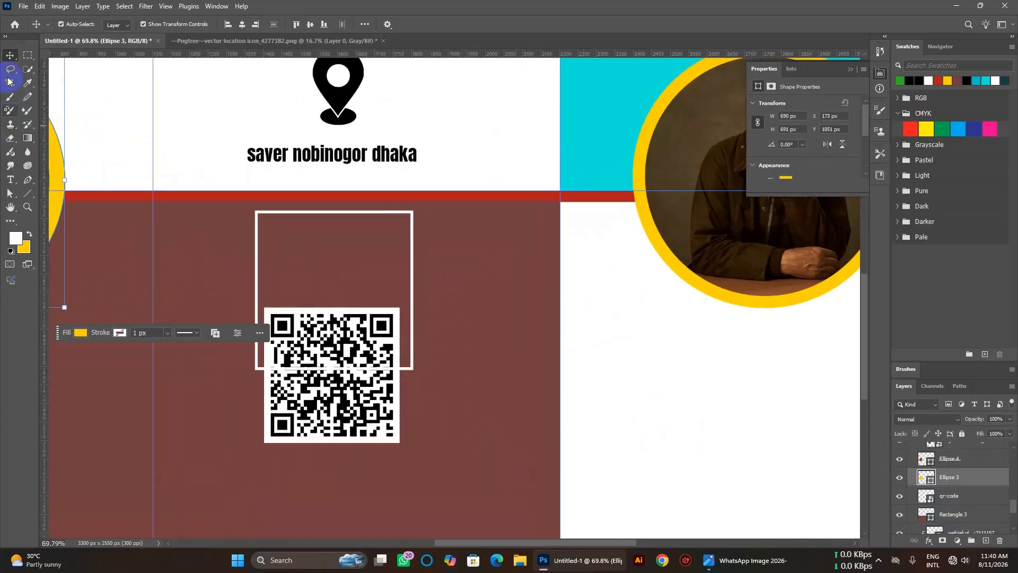
click(412, 372)
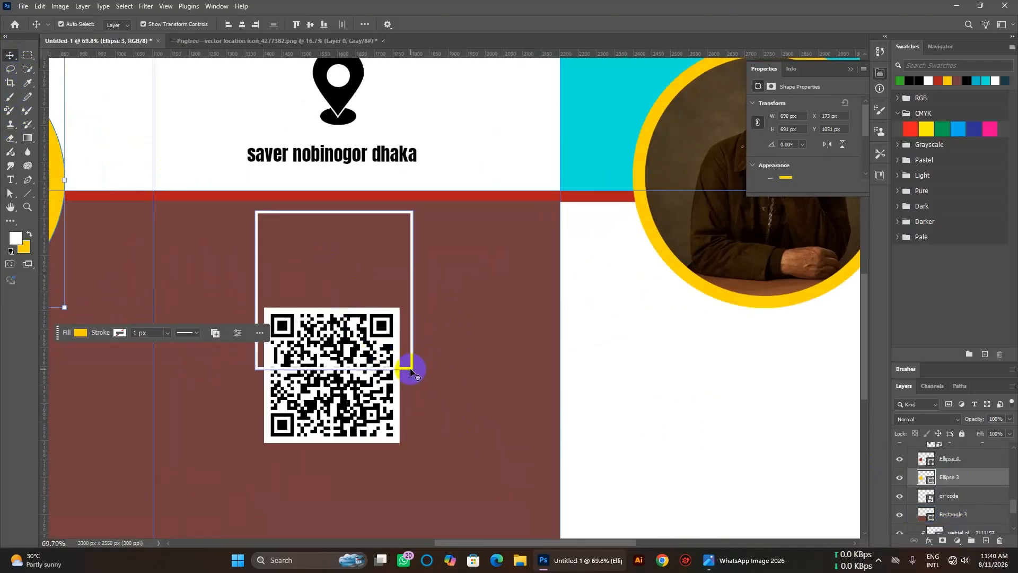
drag(407, 367, 408, 454)
key(Left)
key(Left)
key(Left)
key(Left)
key(Left)
key(Left)
key(Left)
key(Left)
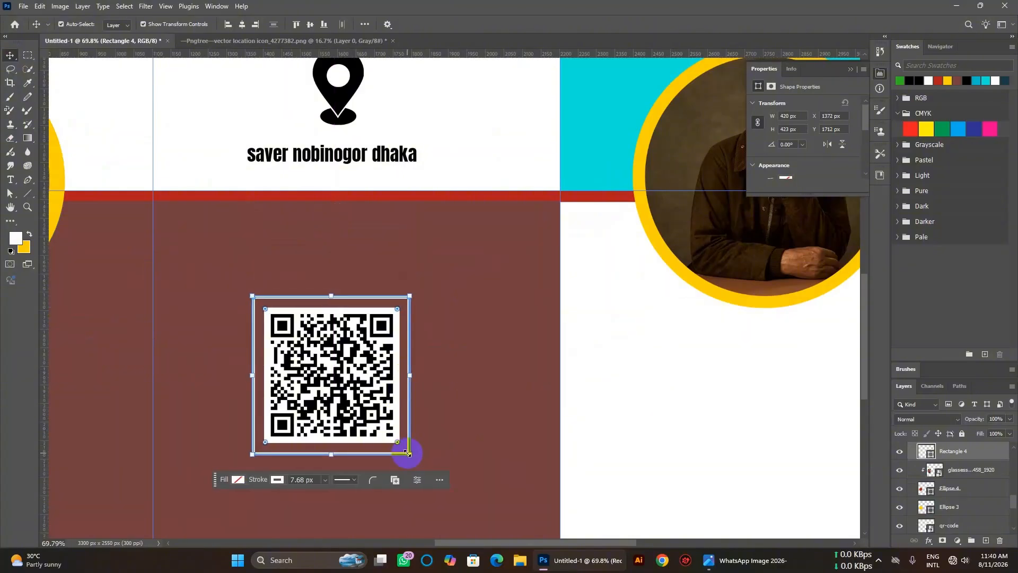
key(Down)
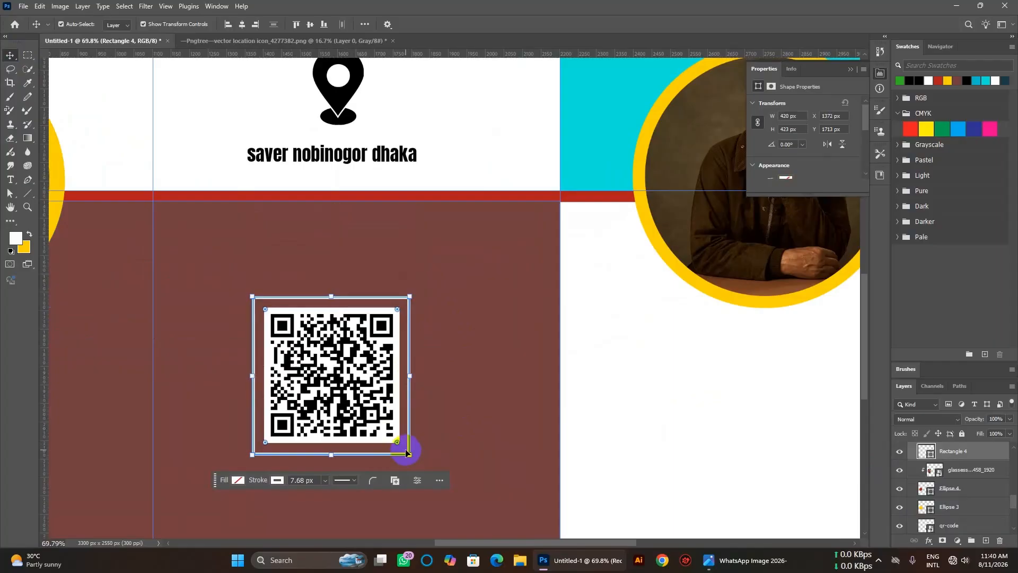
Add a 'scan for me' text line in Arial Rounded MT Bold above the QR code.
click(642, 419)
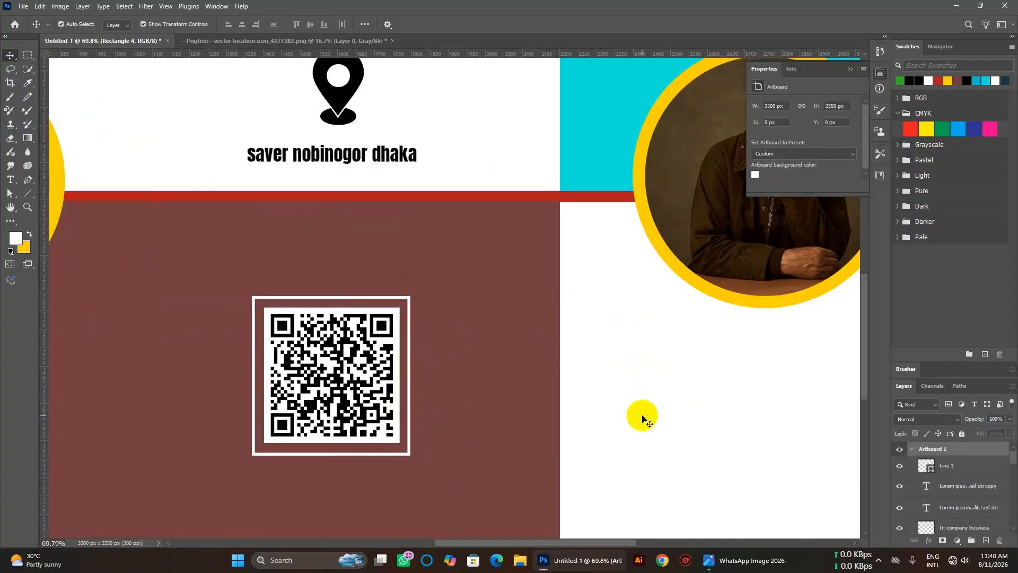
key(t)
click(279, 255)
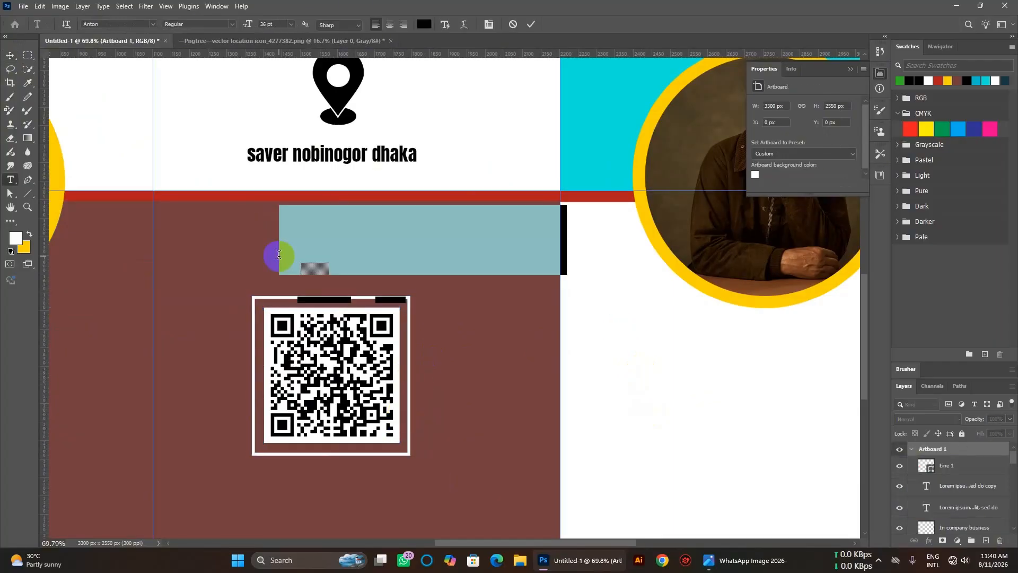
key(BackSpace)
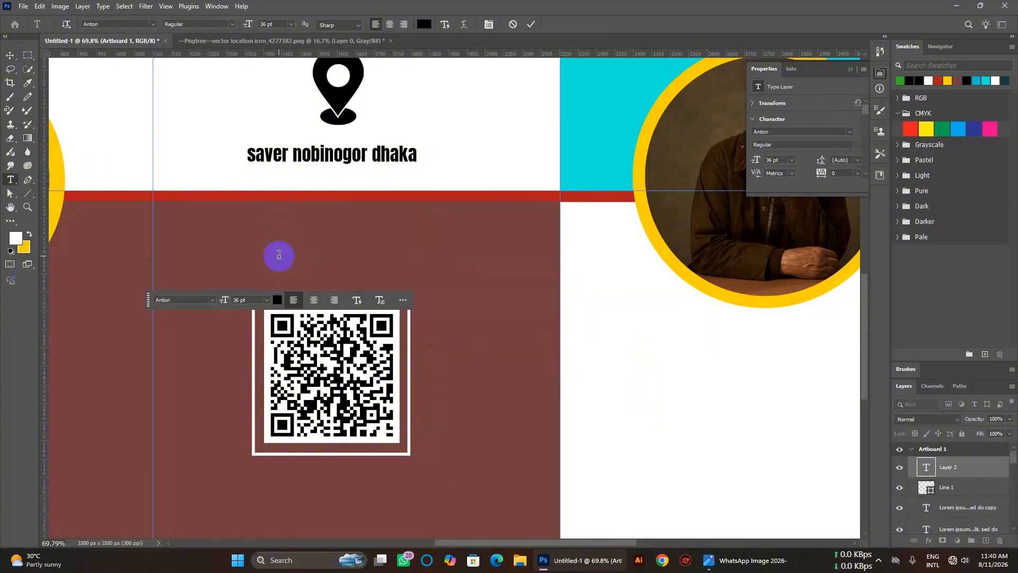
click(152, 24)
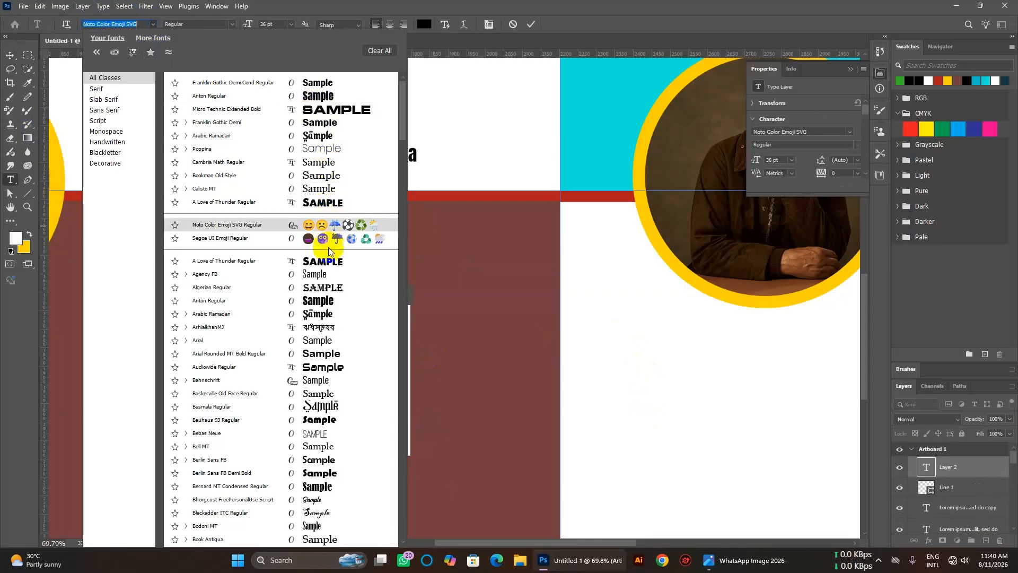
click(334, 353)
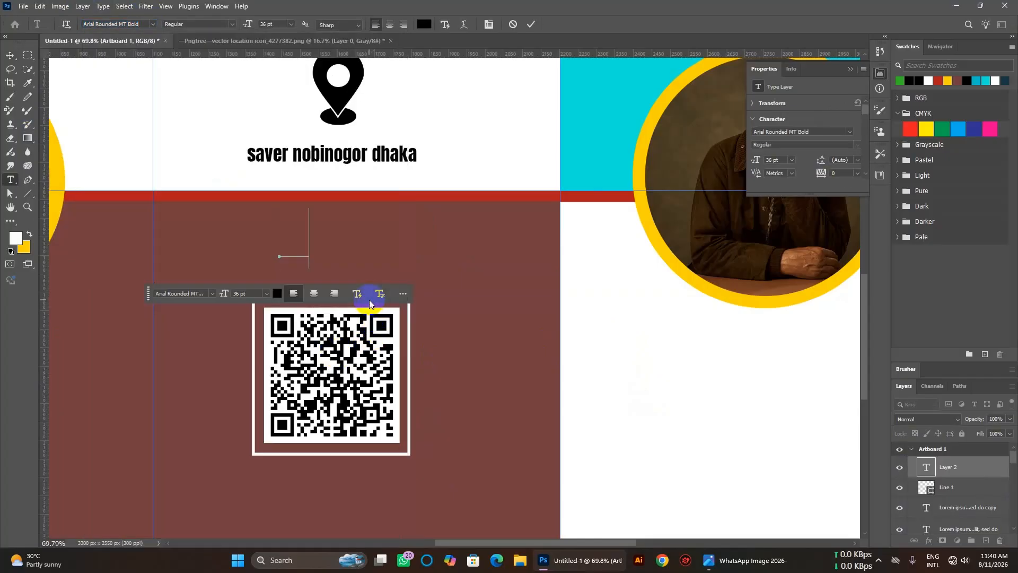
text(scan)
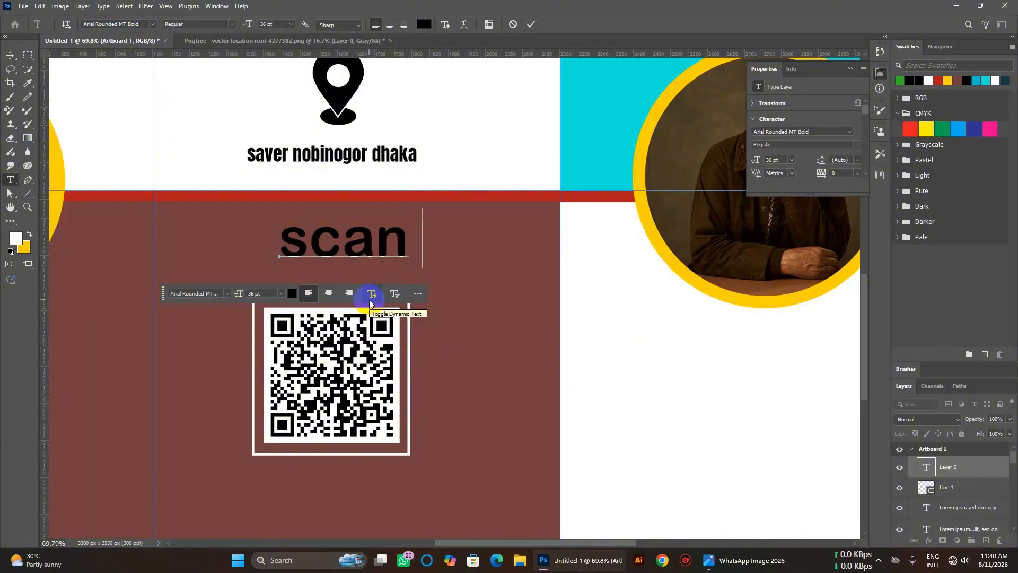
text( for)
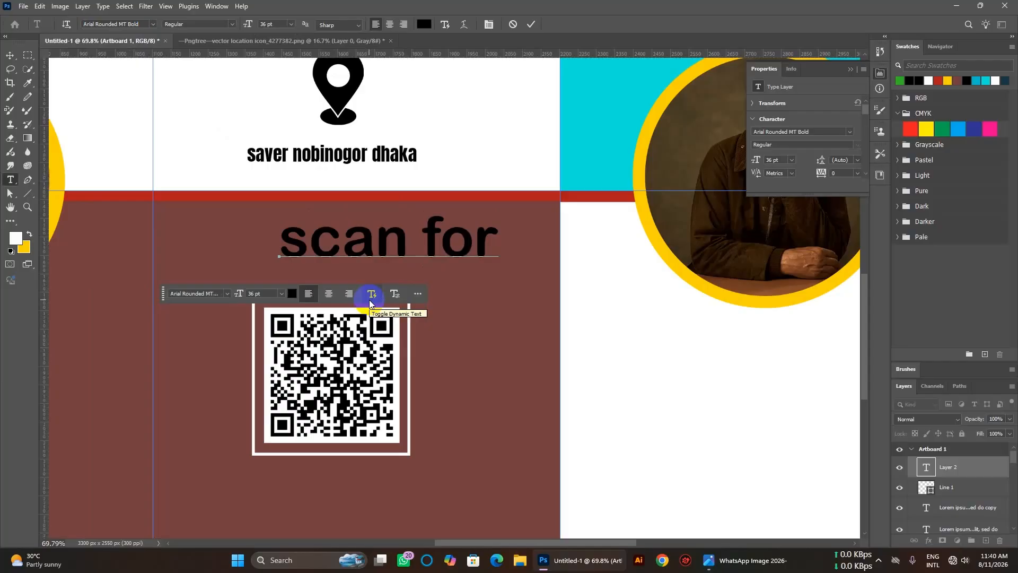
text( me)
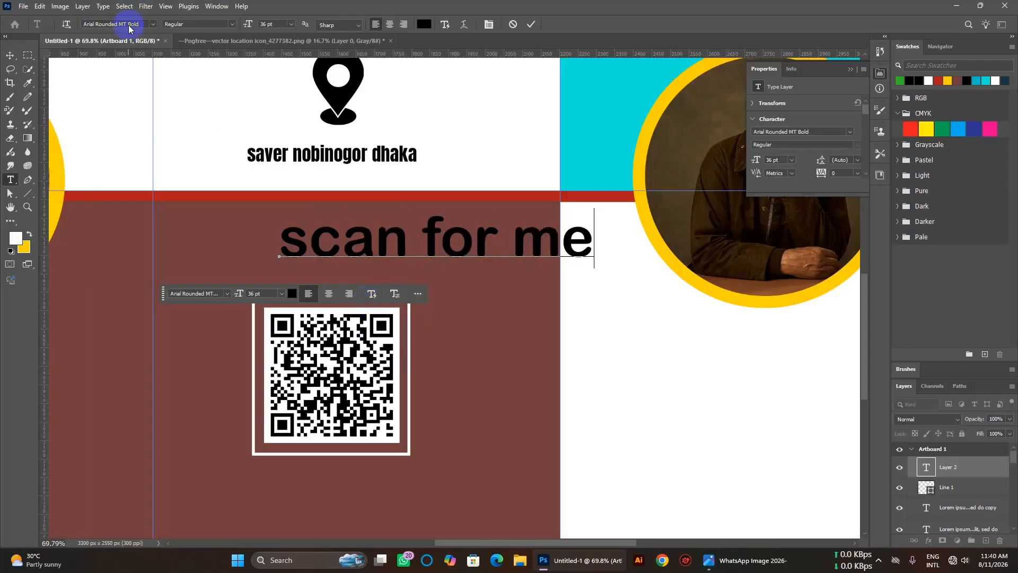
Move the caption left and scale it down so it sits centred above the QR code.
click(15, 56)
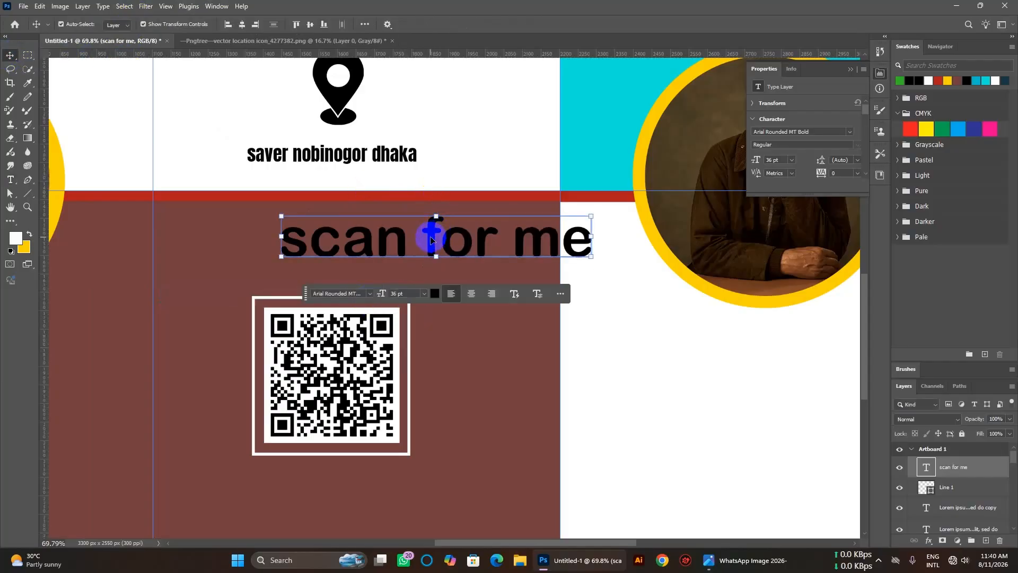
drag(431, 234, 375, 246)
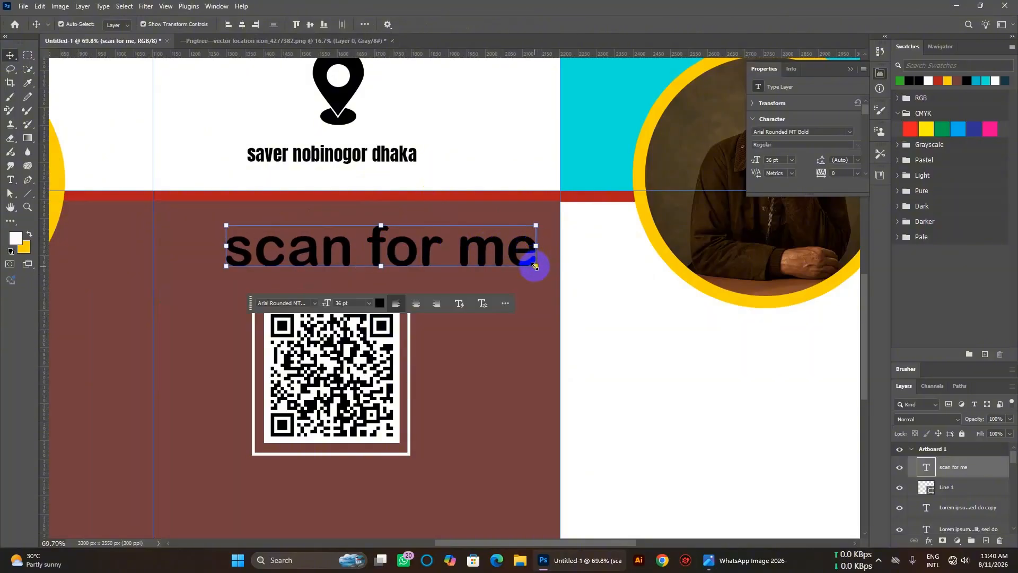
drag(529, 268, 345, 258)
click(484, 274)
key(Return)
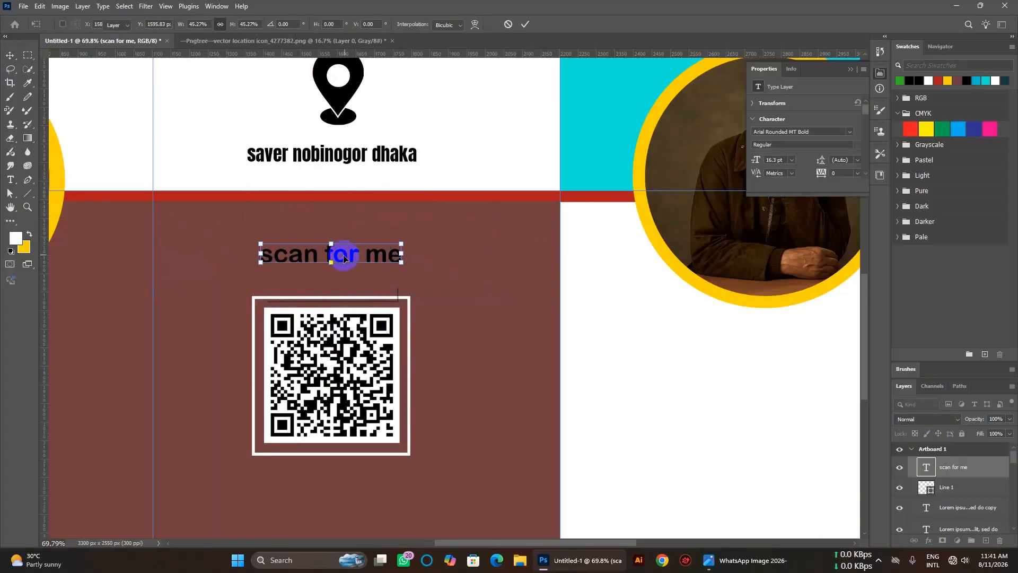
Change the 'scan for me' caption colour to white.
double_click(344, 258)
click(328, 293)
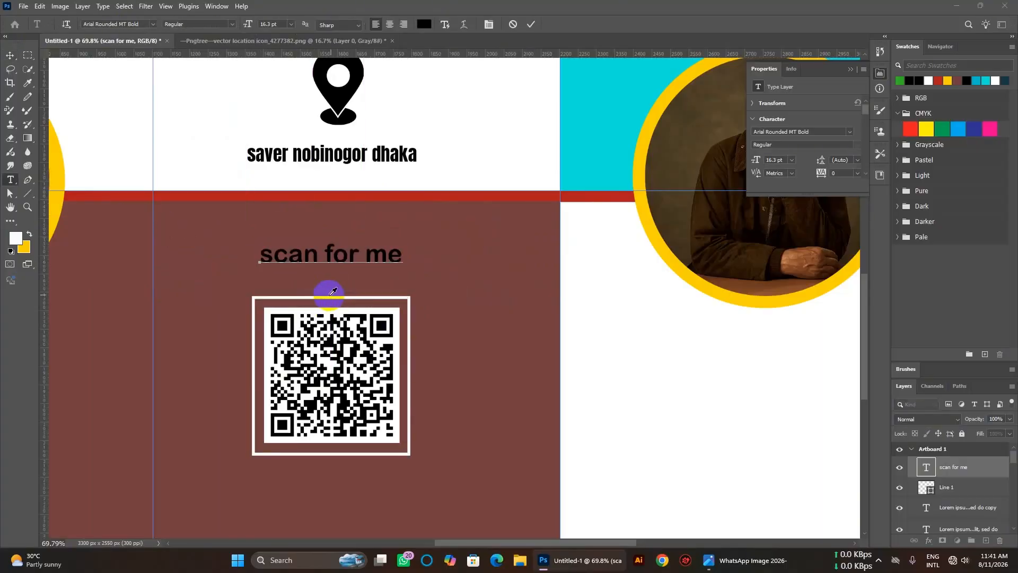
drag(688, 271, 635, 192)
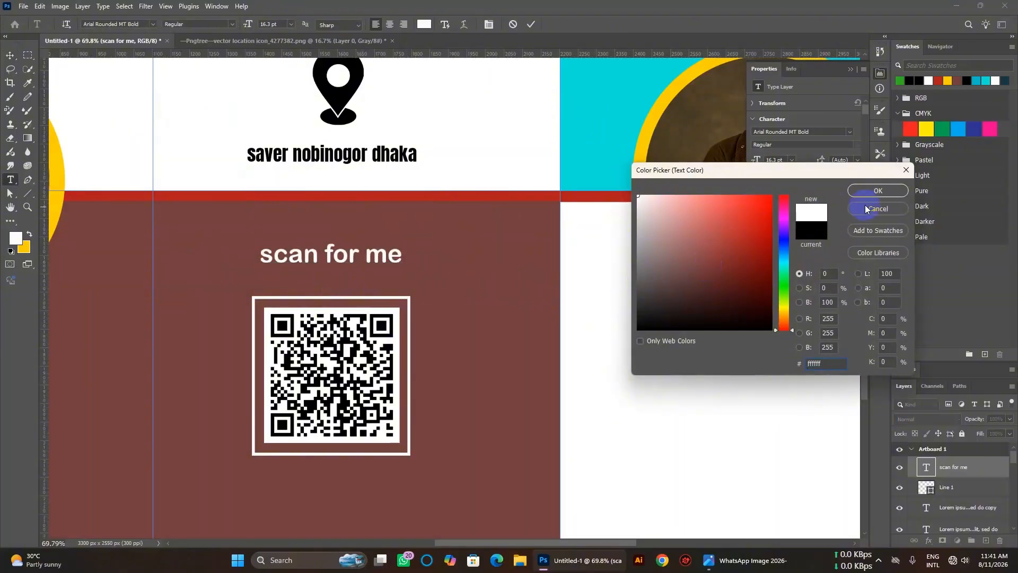
click(876, 192)
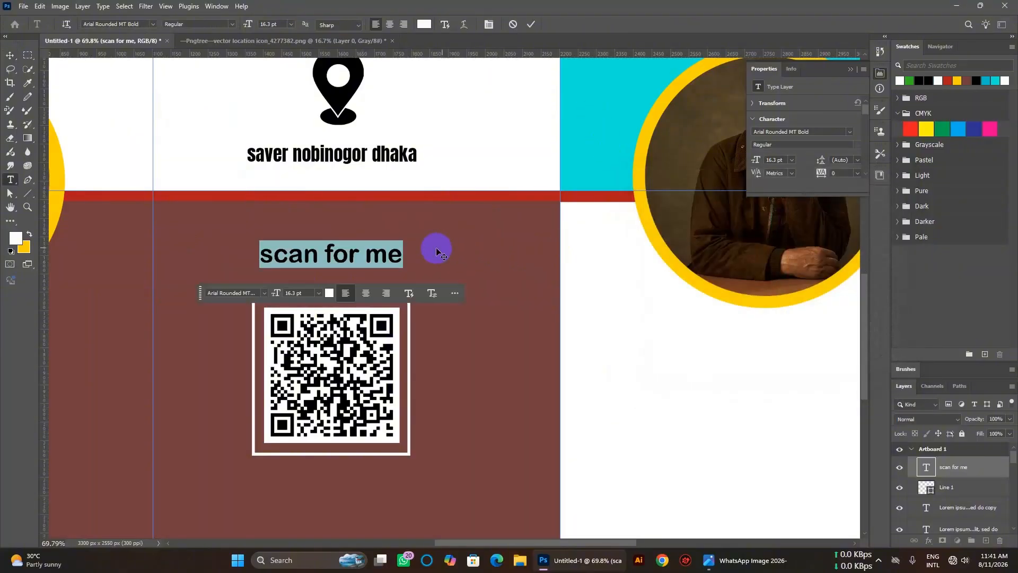
click(10, 55)
click(492, 246)
scroll(492, 246, down, 2)
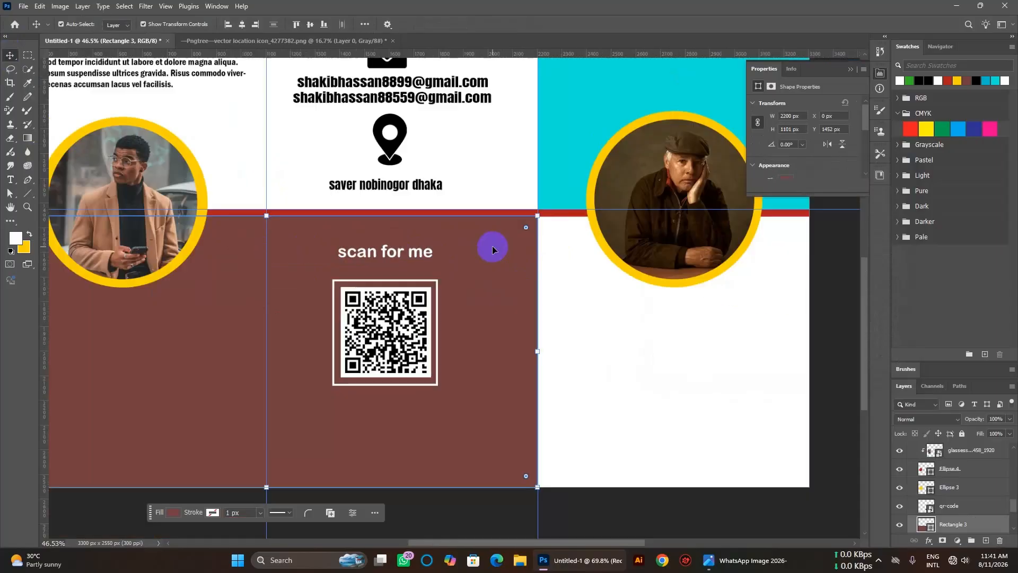
scroll(492, 246, down, 3)
scroll(494, 252, up, 3)
scroll(496, 253, down, 2)
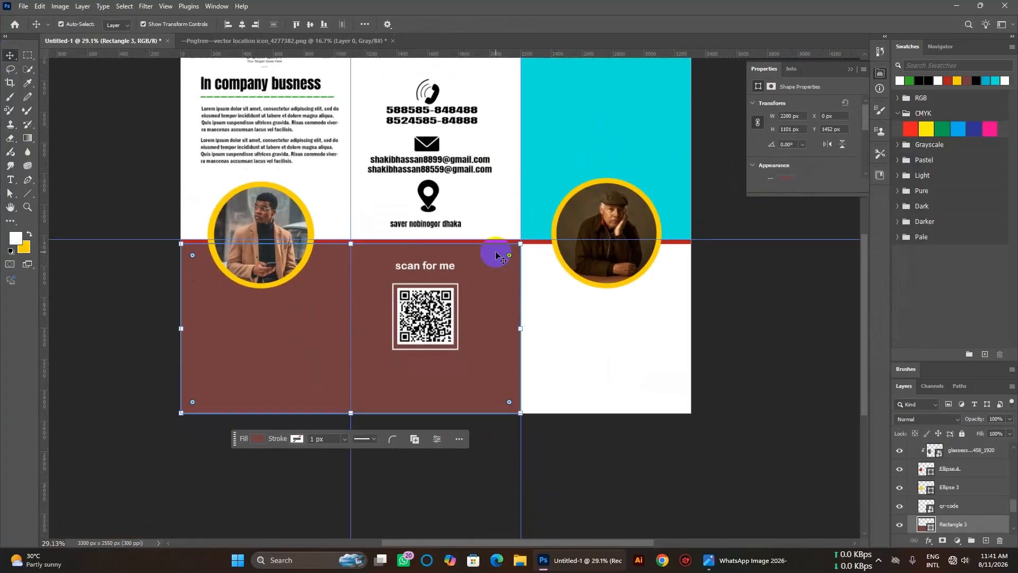
scroll(490, 267, up, 3)
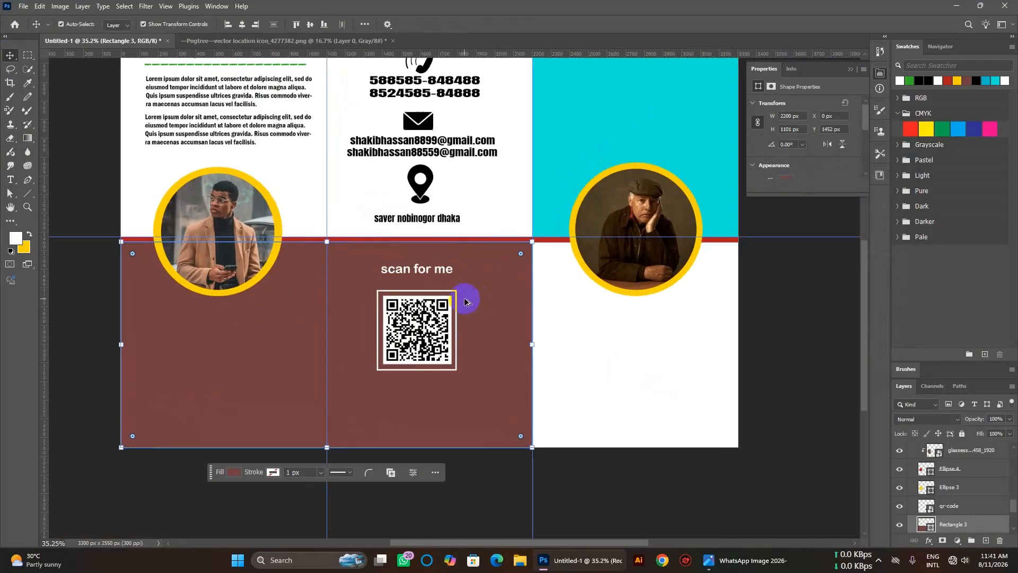
scroll(467, 292, down, 2)
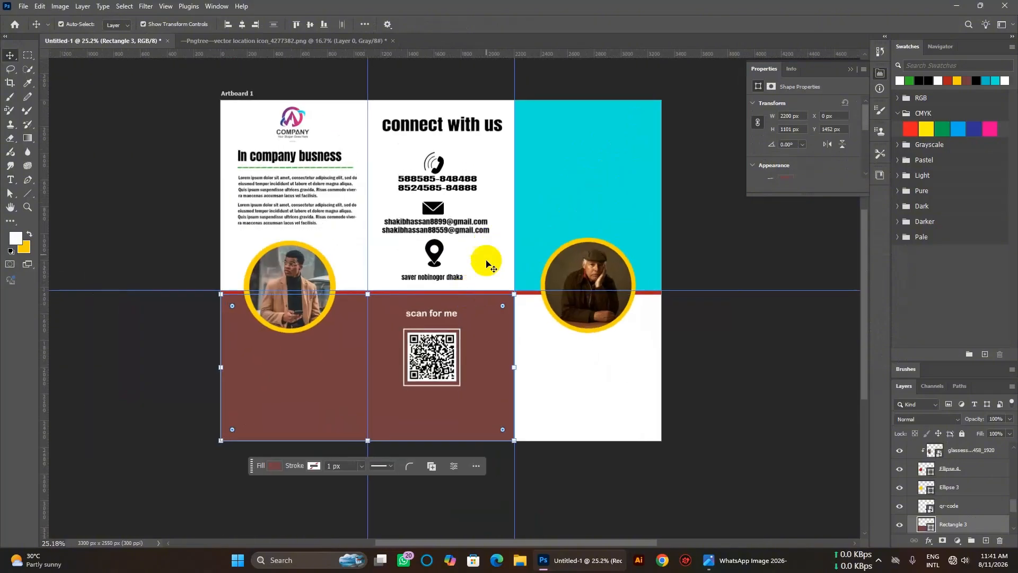
scroll(485, 272, right, 3)
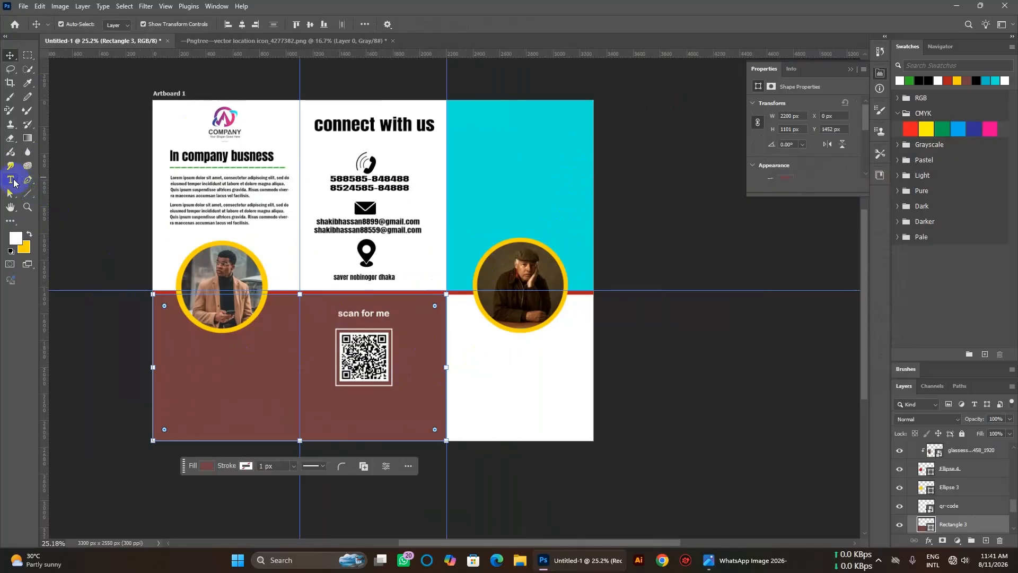
Add a black 10 pt paragraph text box in the white right panel under the portrait.
click(11, 180)
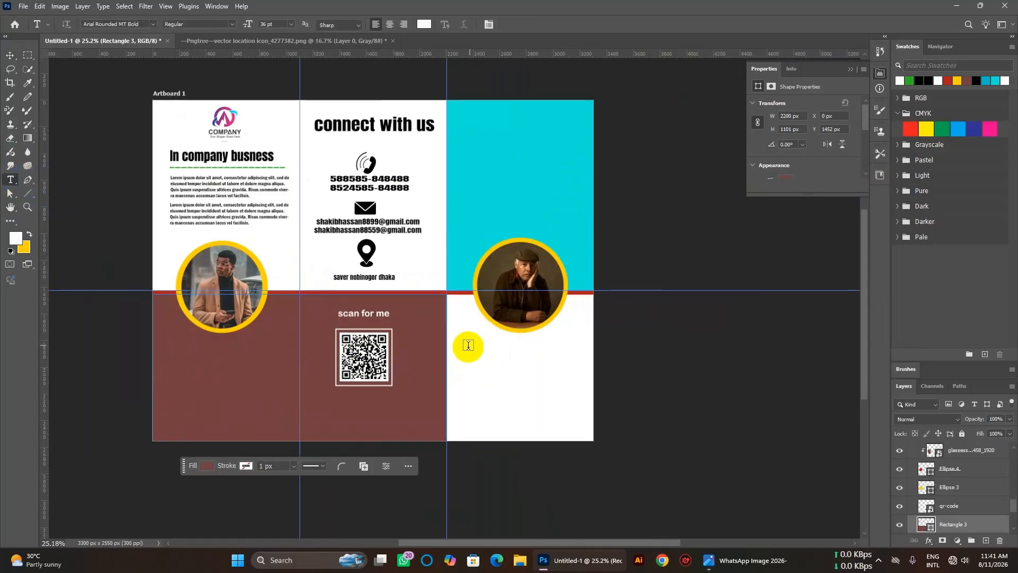
drag(454, 339, 589, 393)
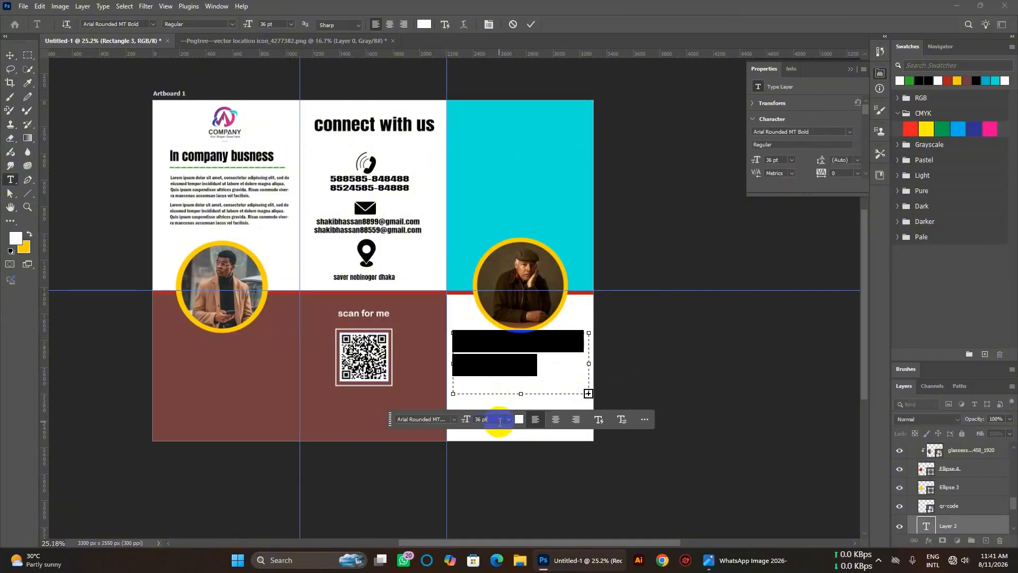
scroll(500, 422, down, 20)
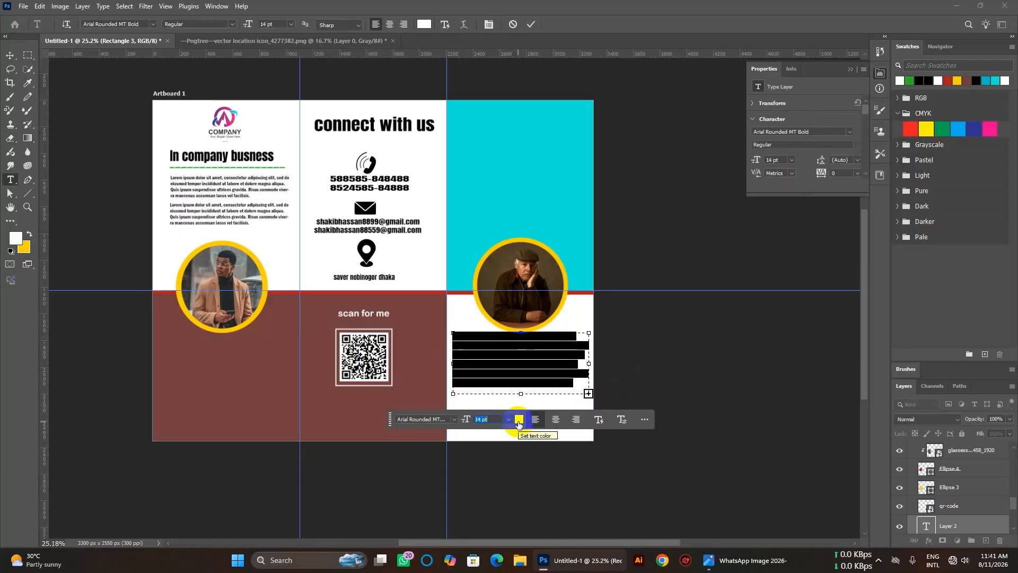
click(519, 420)
drag(675, 295, 675, 333)
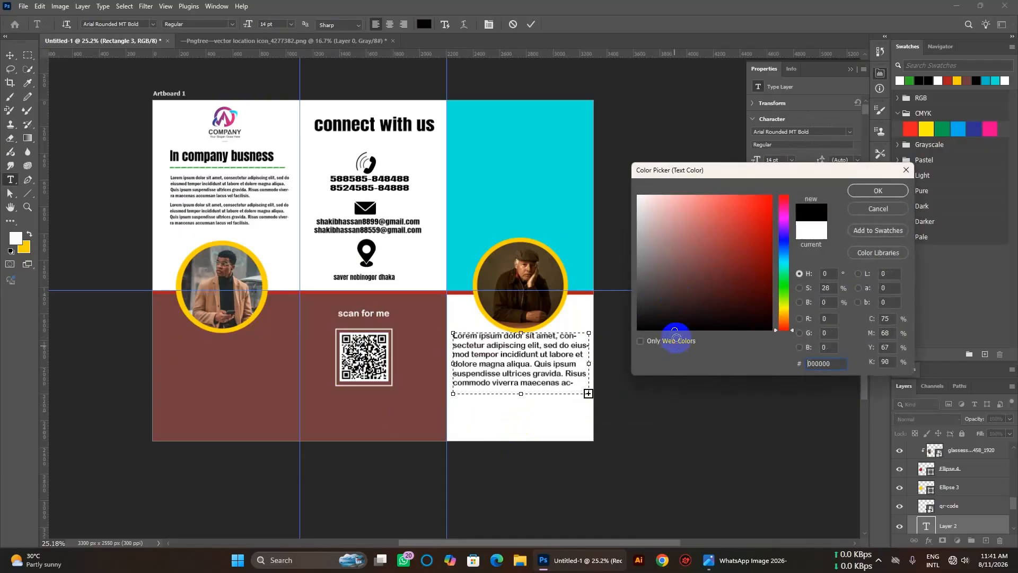
click(875, 191)
click(513, 418)
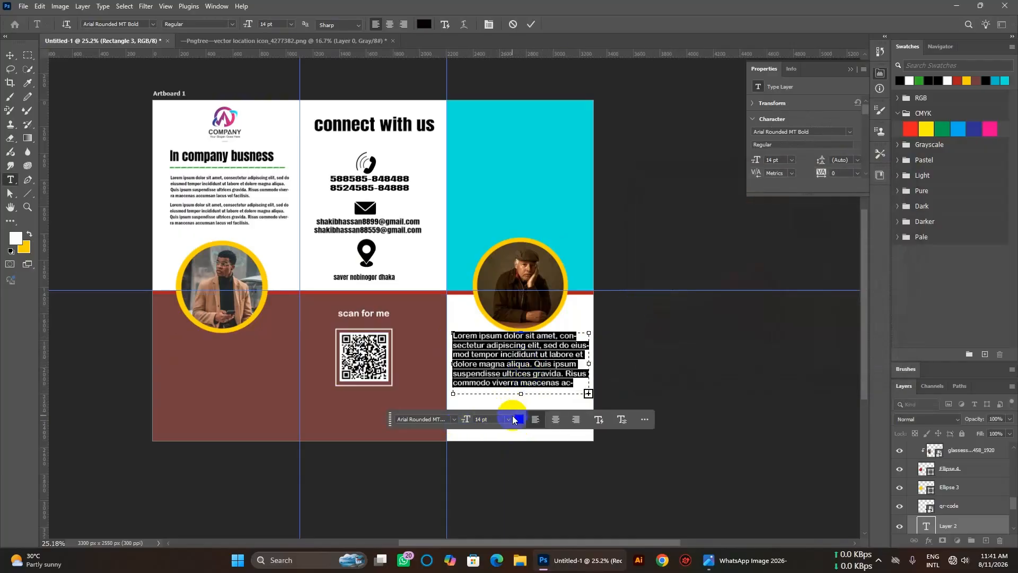
scroll(500, 420, down, 10)
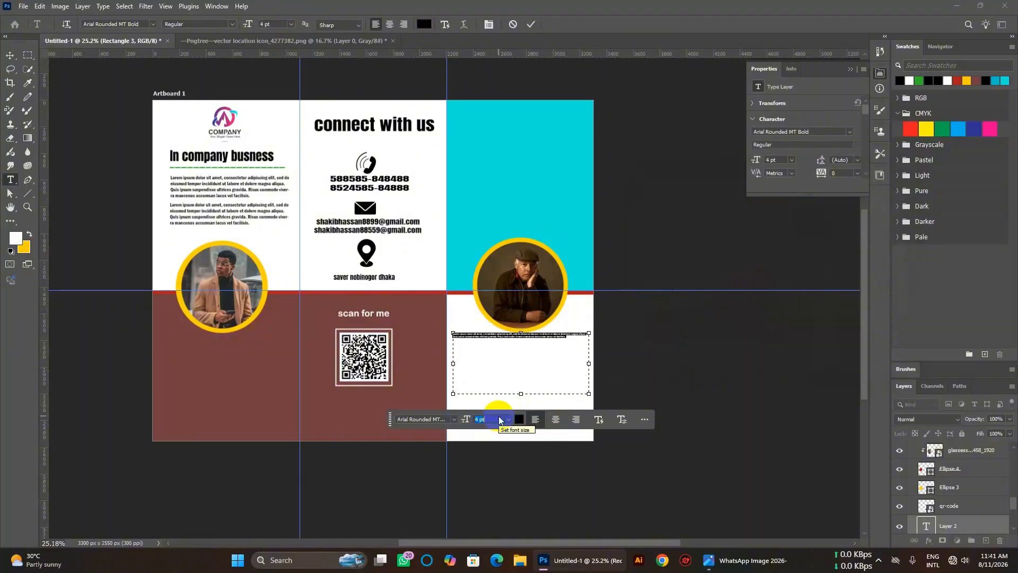
scroll(500, 420, up, 6)
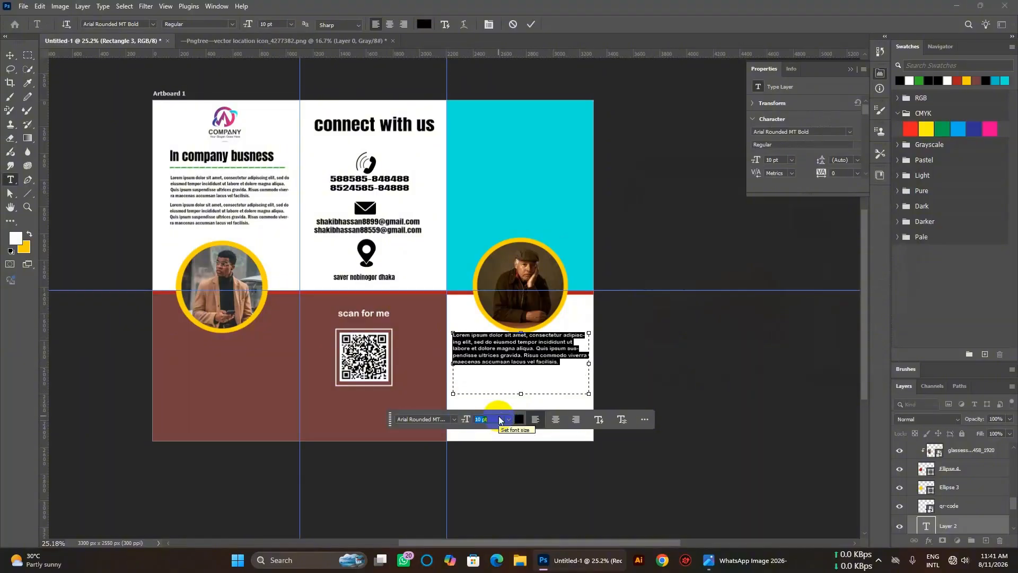
click(10, 56)
Move the paragraph slightly down below the yellow ring.
key(ctrl+t)
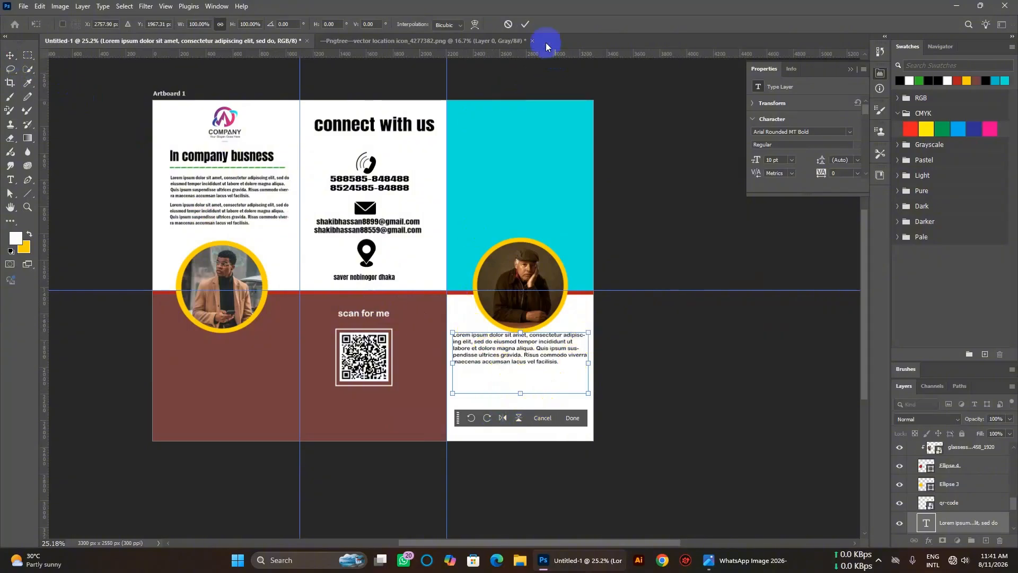
click(523, 25)
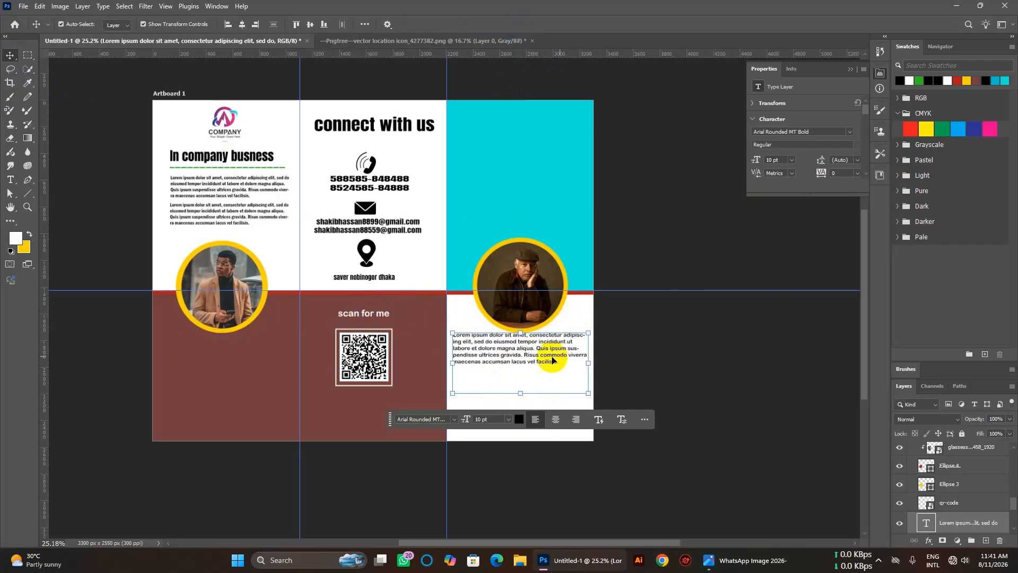
drag(547, 357, 547, 363)
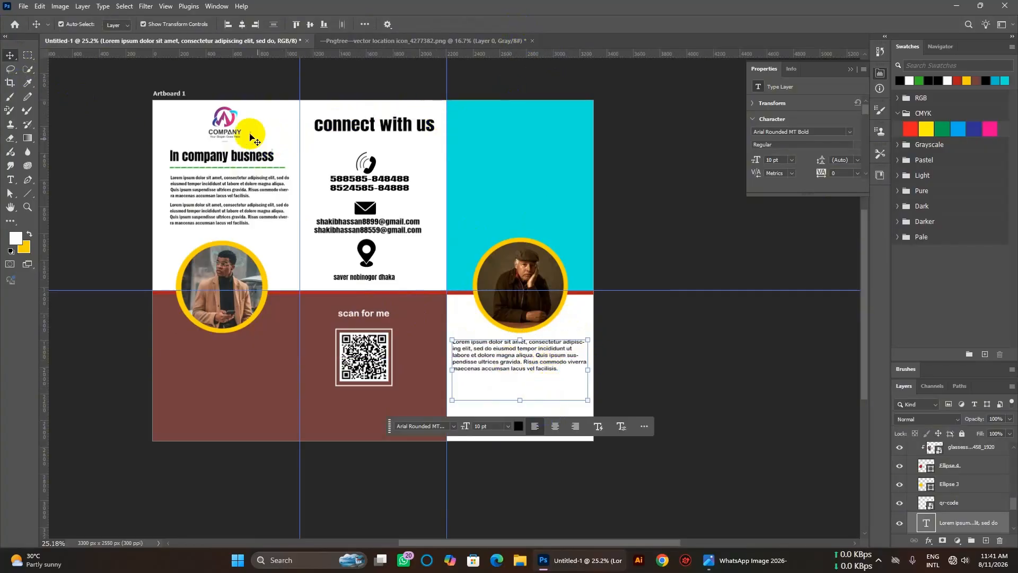
click(175, 125)
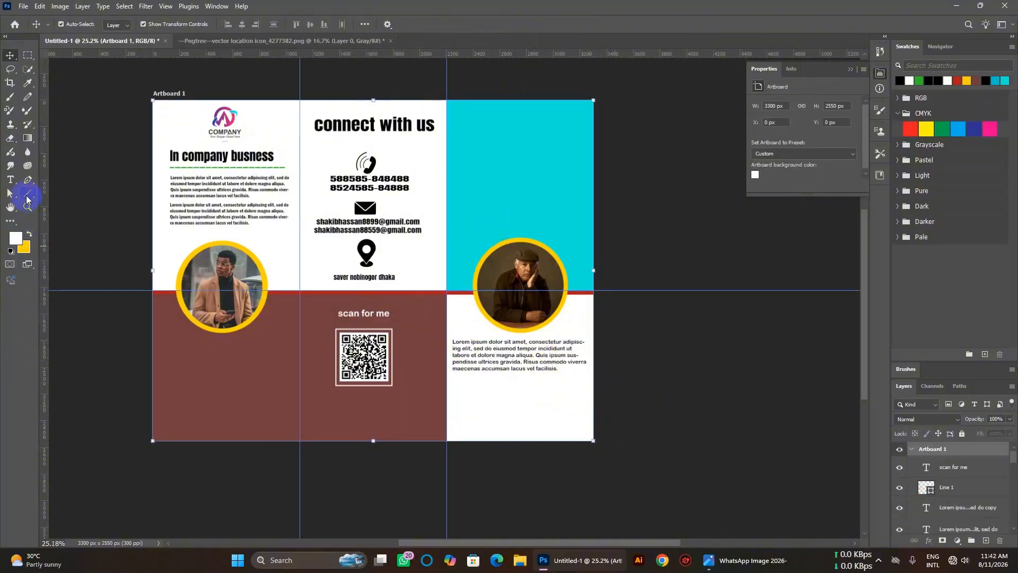
click(10, 181)
click(483, 406)
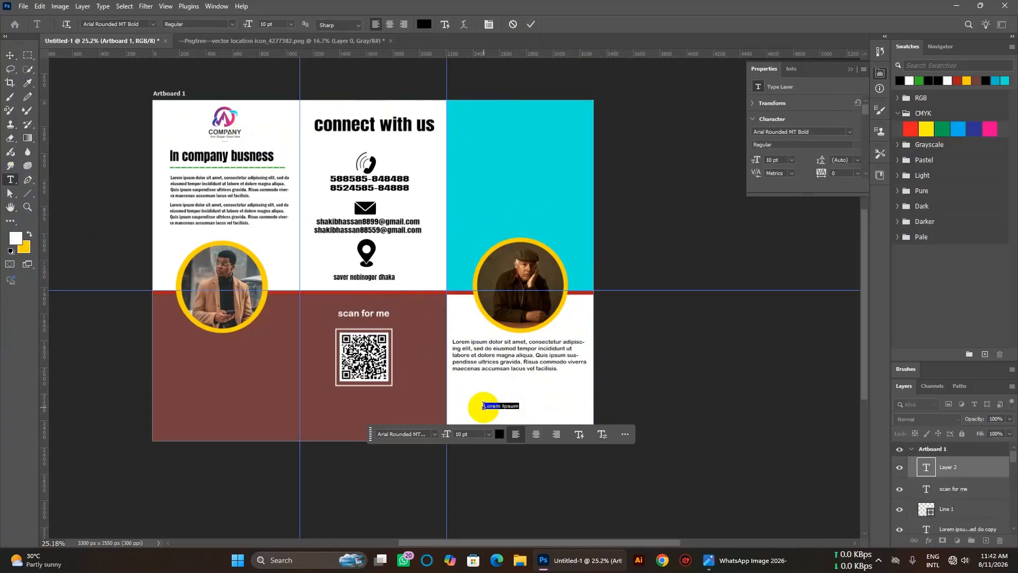
key(BackSpace)
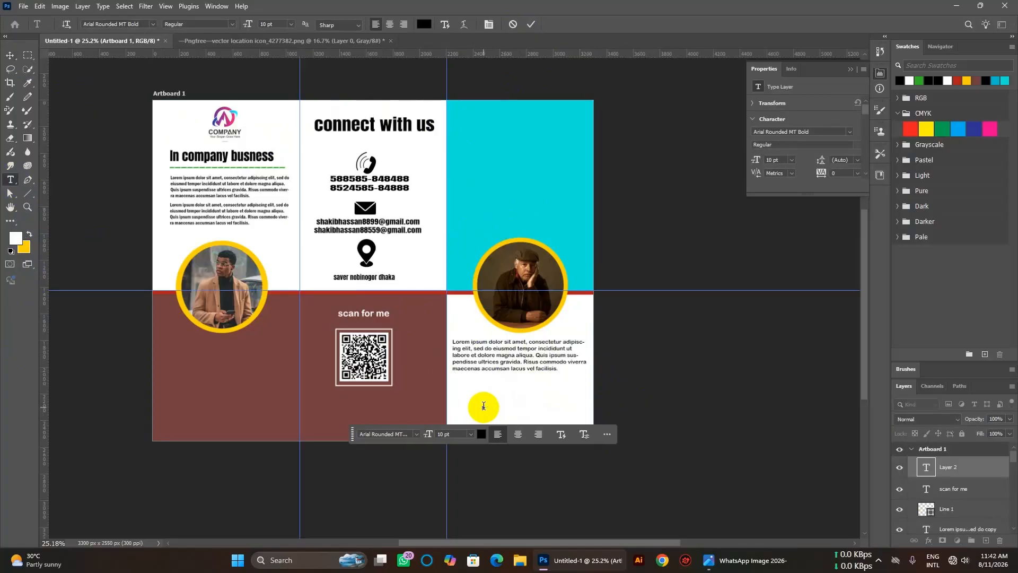
text(www.grapic)
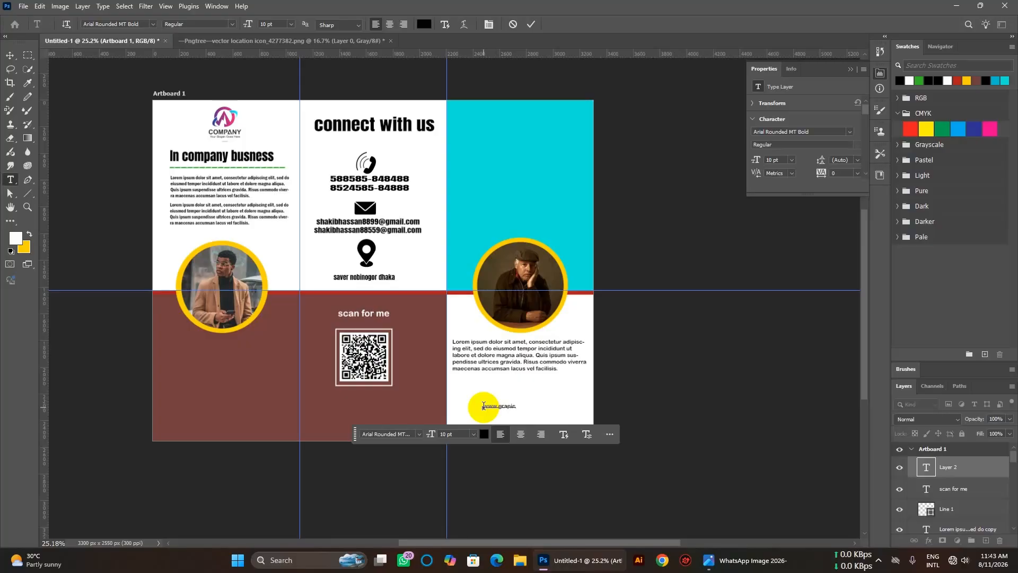
key(BackSpace)
key(BackSpace)
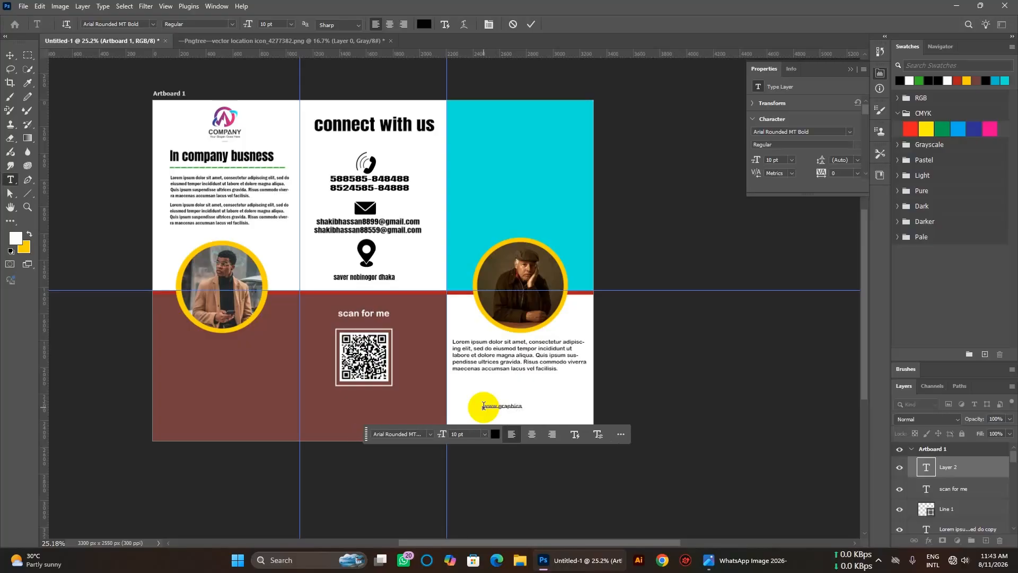
key(BackSpace)
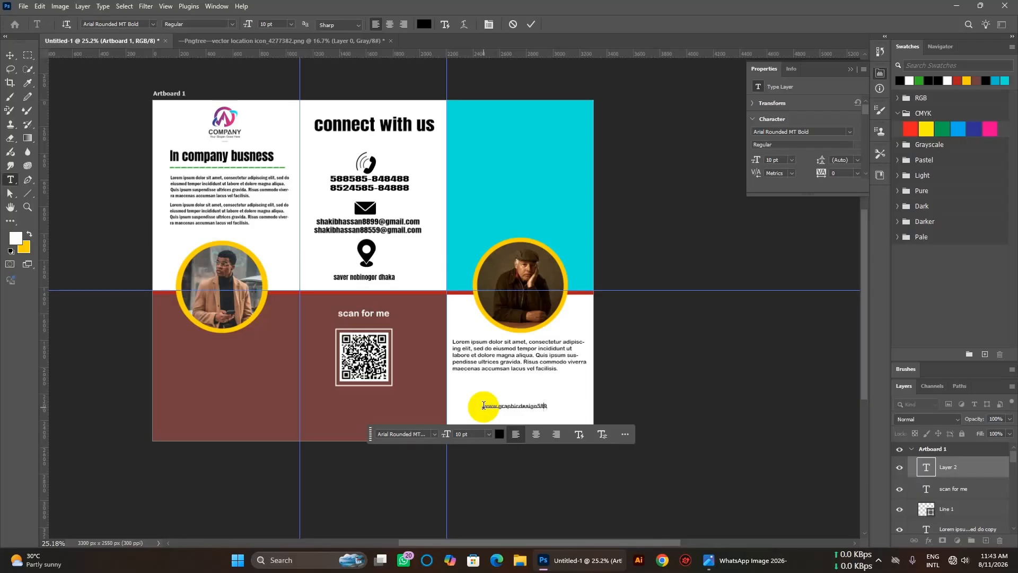
key(BackSpace)
key(BackSpace)
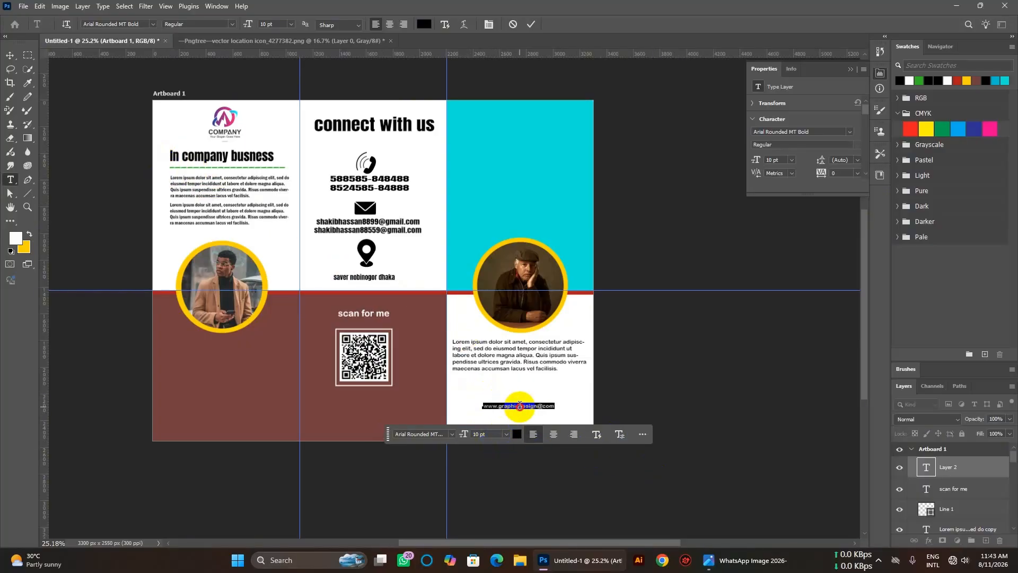
text(18)
key(Return)
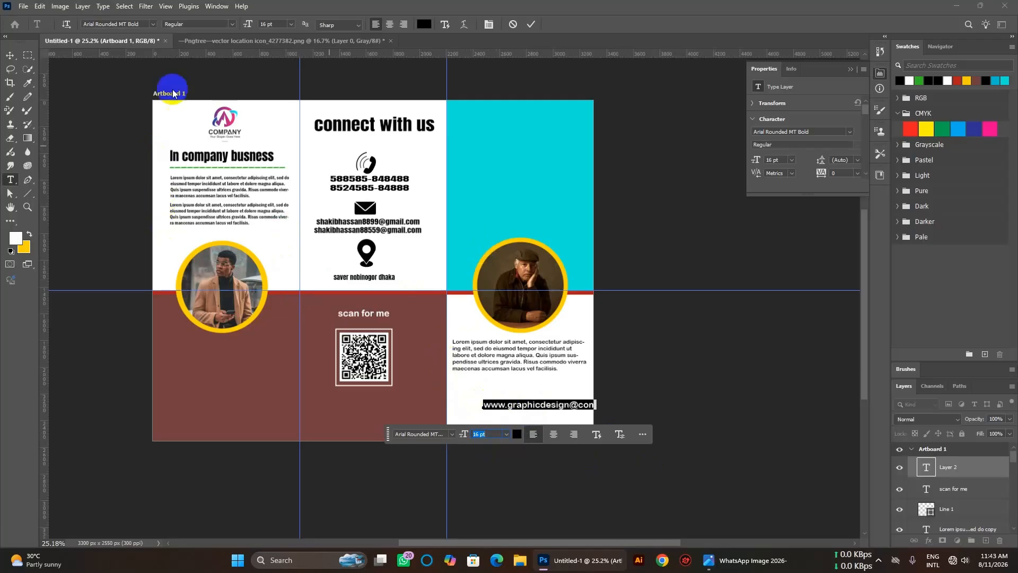
Move the website address down toward the bottom of the right panel.
click(9, 57)
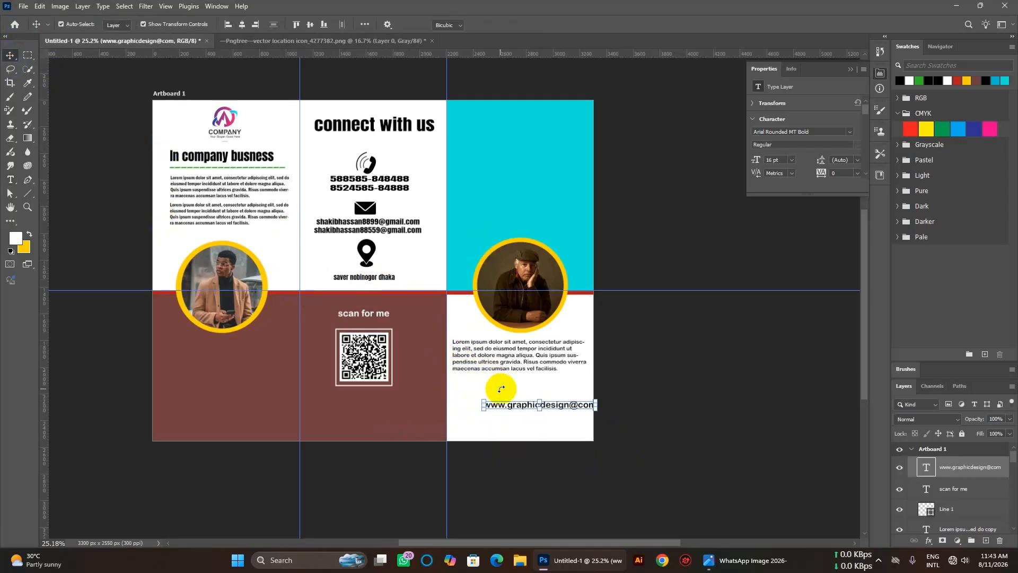
click(524, 406)
drag(523, 407, 505, 420)
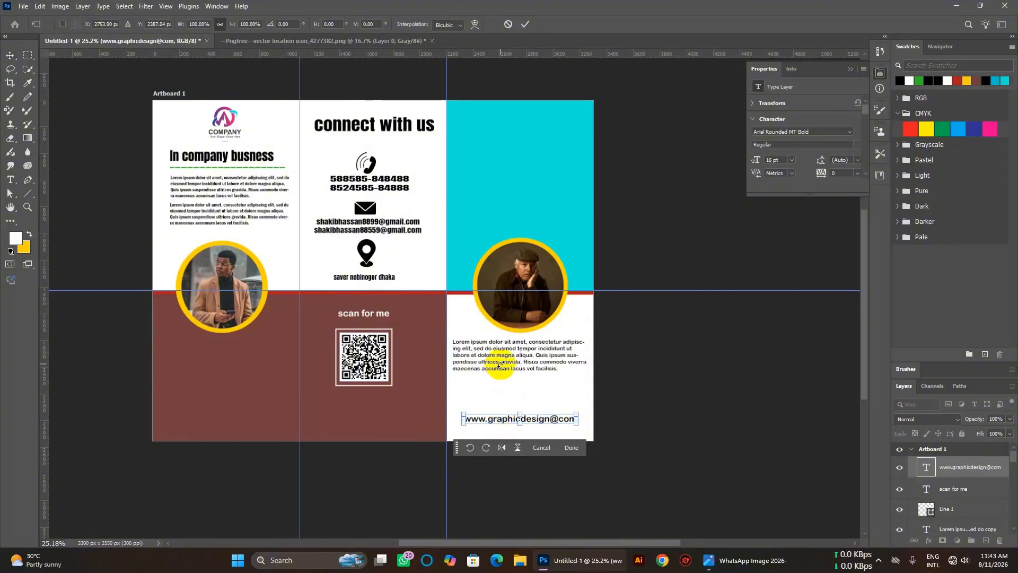
click(10, 180)
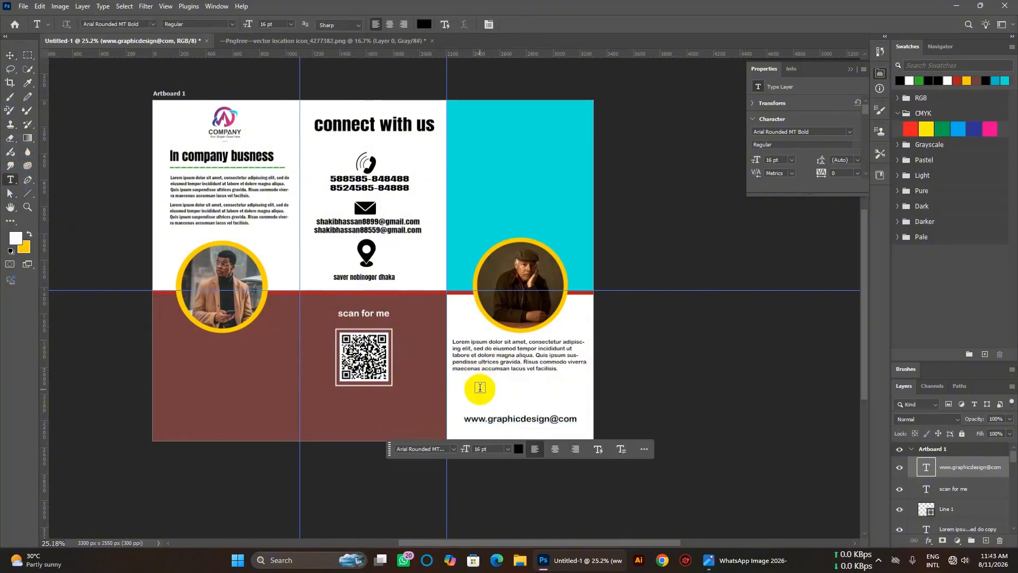
Add a 13 pt two-line tagline text box above the website address.
drag(477, 381, 564, 400)
click(500, 426)
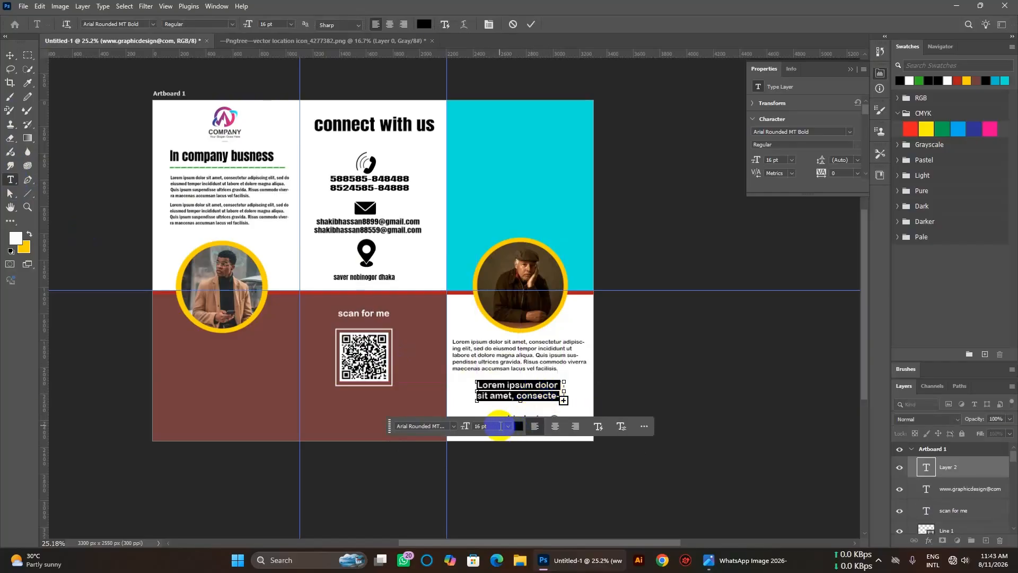
key(Down)
key(Down)
key(Down)
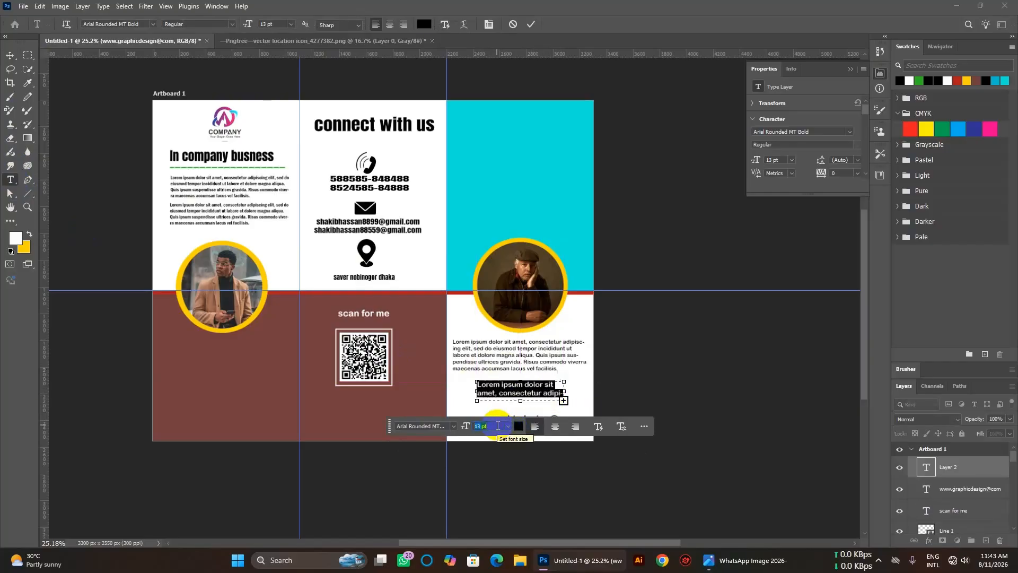
click(11, 56)
key(ctrl+t)
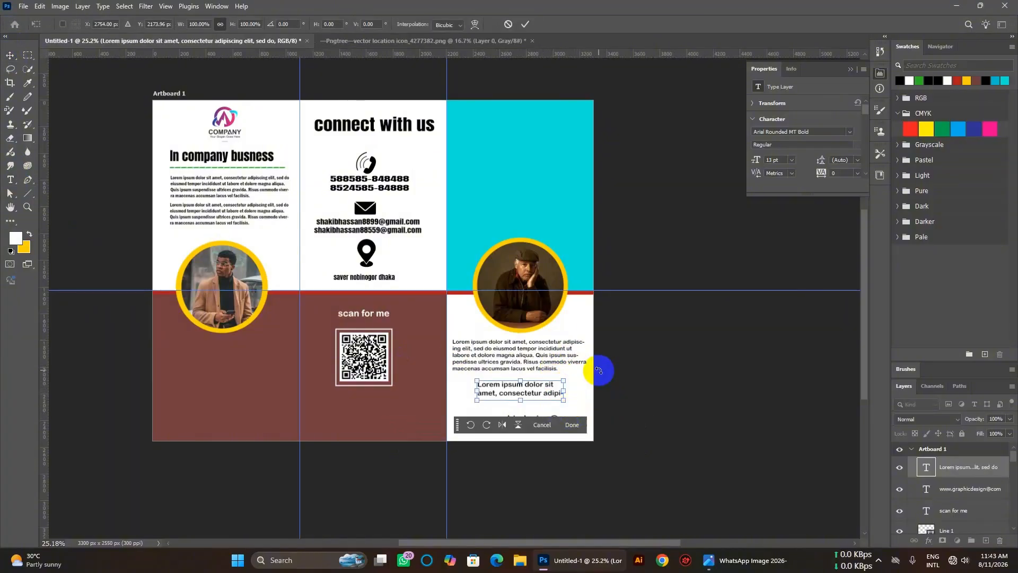
click(525, 24)
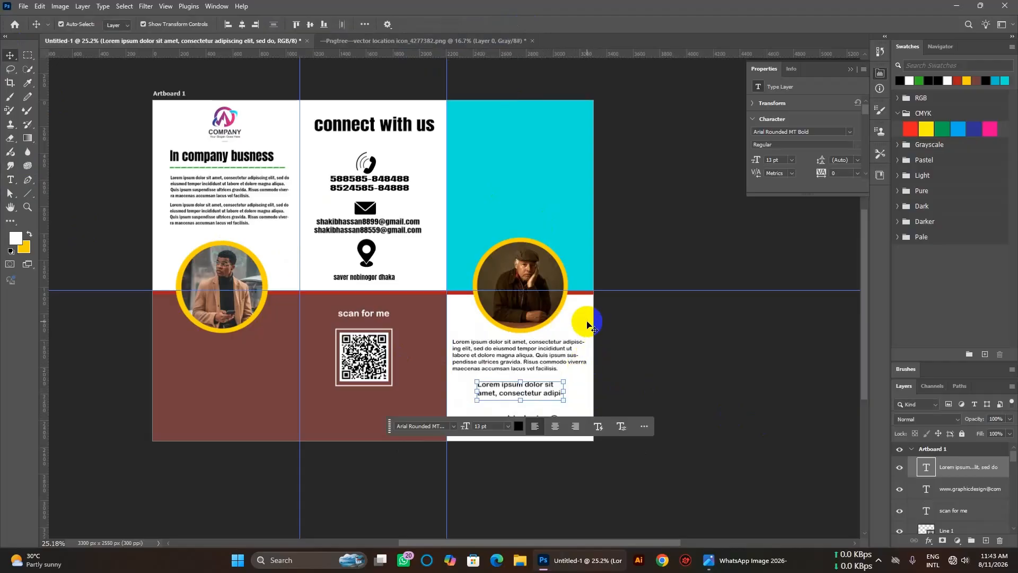
click(587, 324)
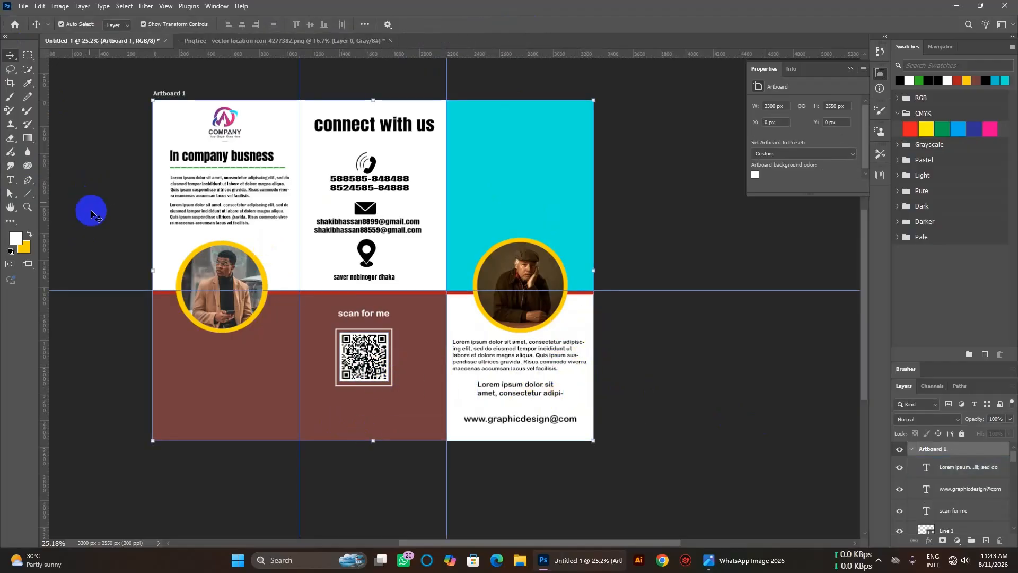
Set the Type tool font to Cambria Math.
click(10, 181)
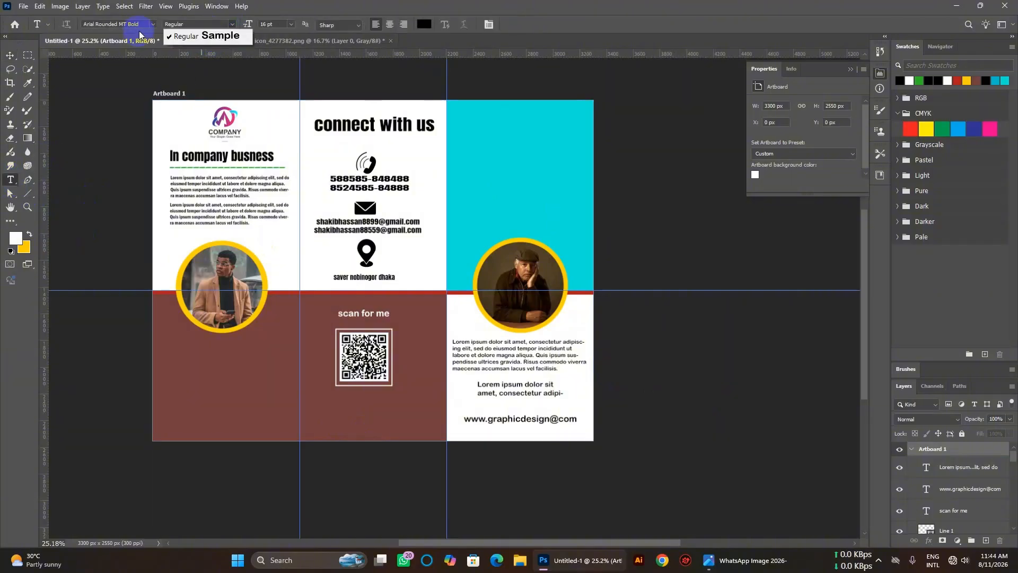
click(152, 24)
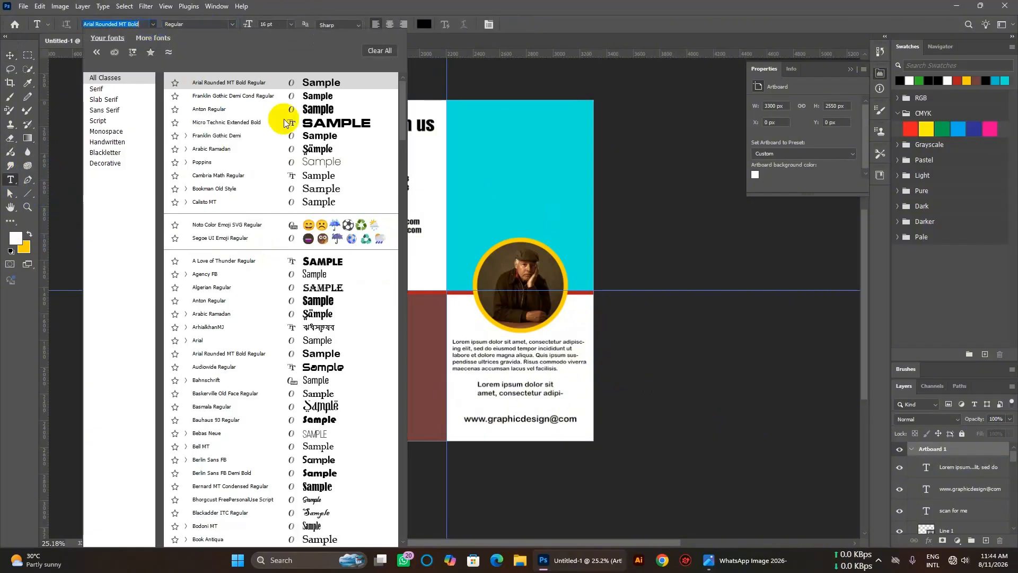
click(318, 175)
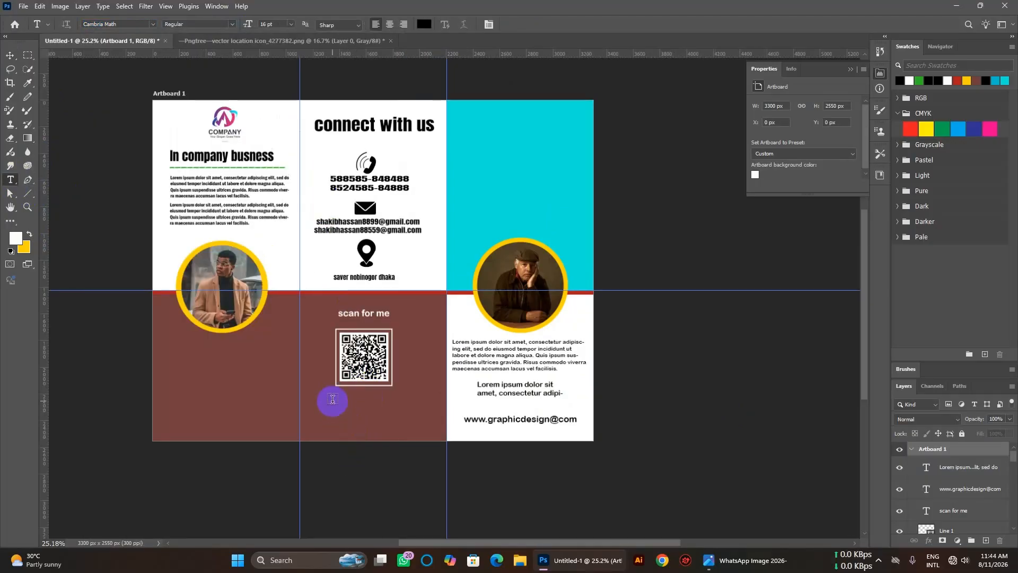
Shift the white frame up and right, then centre the QR code inside it.
scroll(331, 379, up, 4)
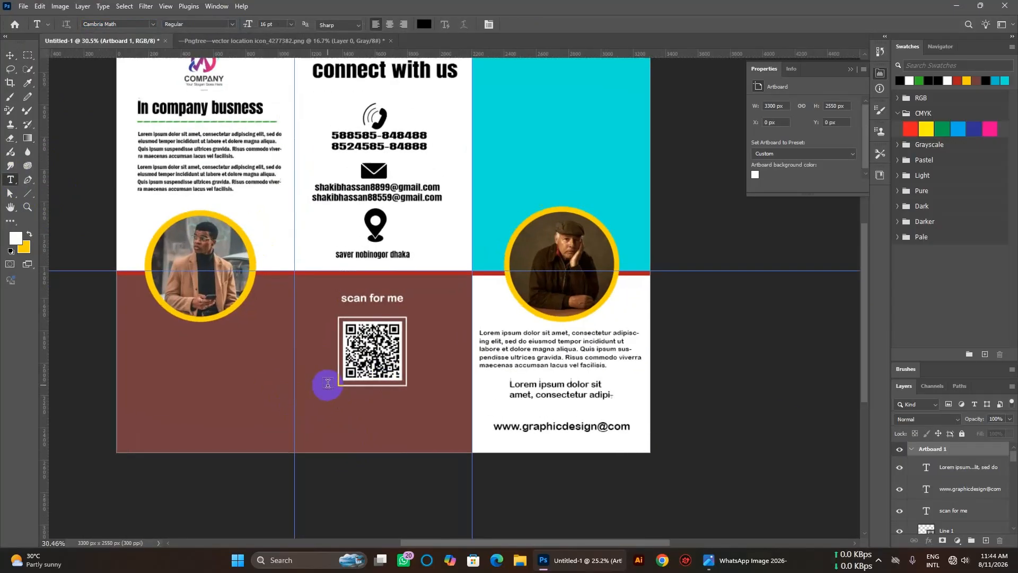
click(9, 57)
click(475, 302)
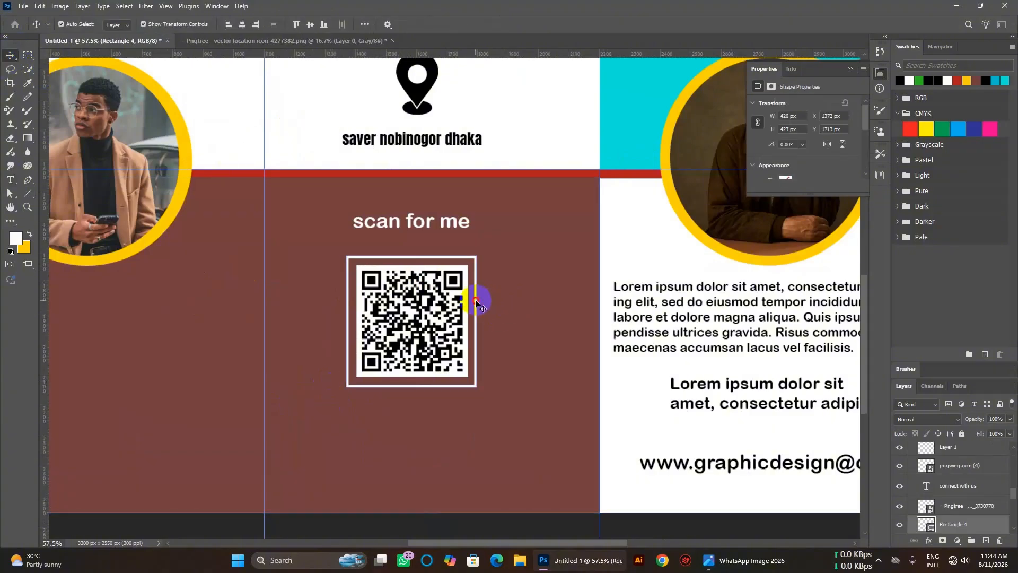
drag(475, 303, 499, 290)
drag(425, 317, 449, 307)
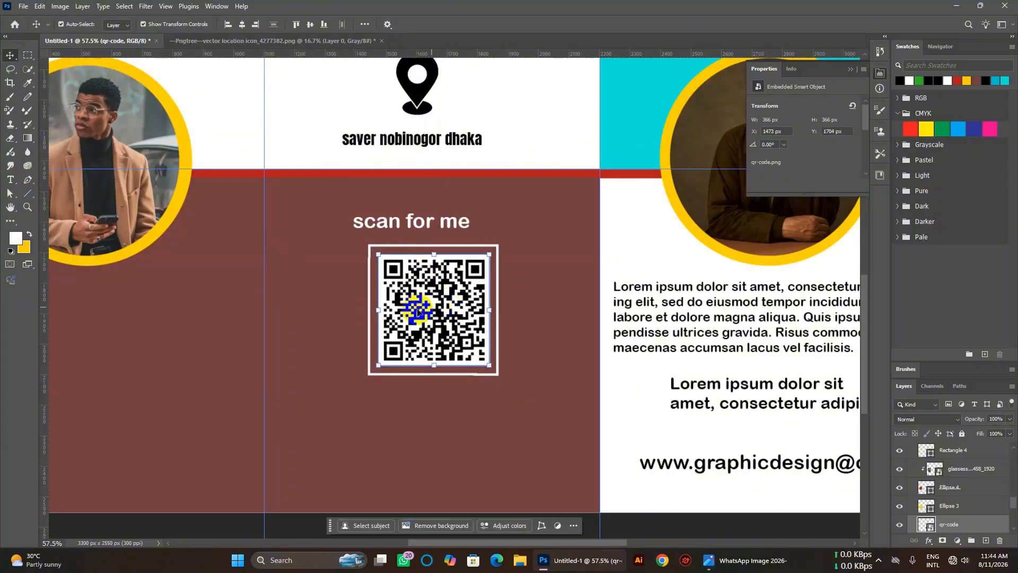
Start a text line in the brown panel, clear its placeholder, and commit it.
click(339, 281)
scroll(564, 368, down, 3)
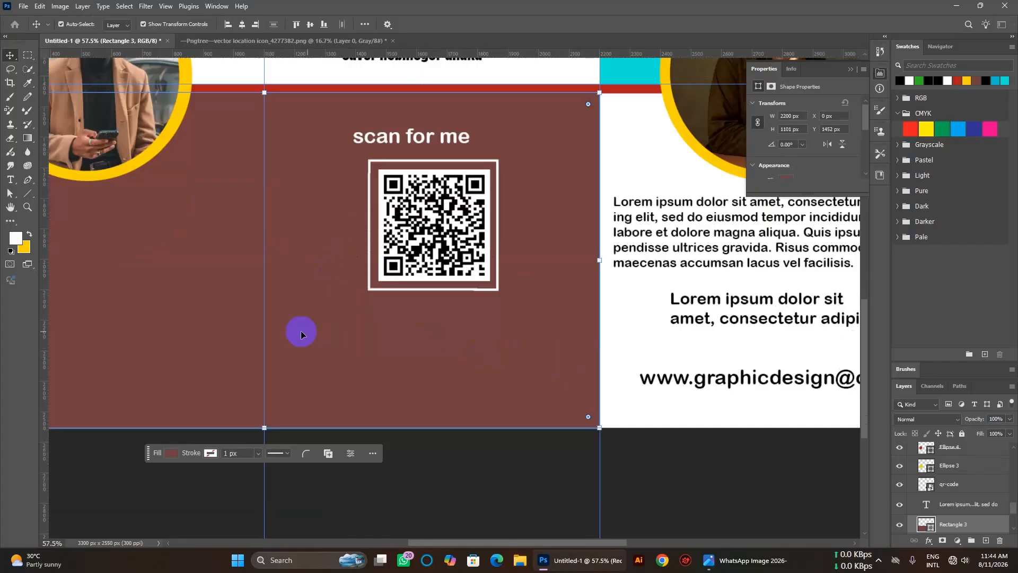
click(10, 180)
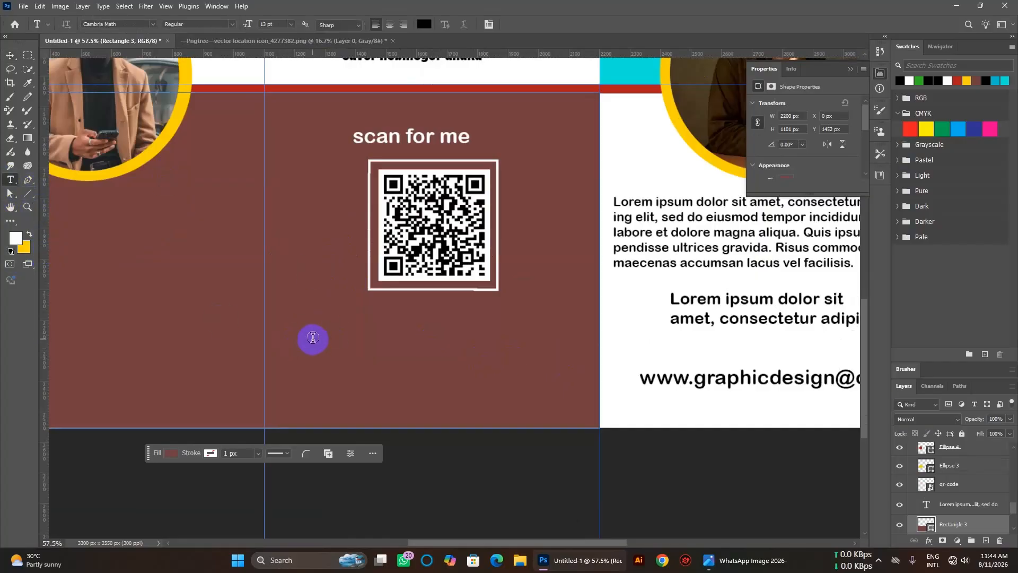
click(448, 346)
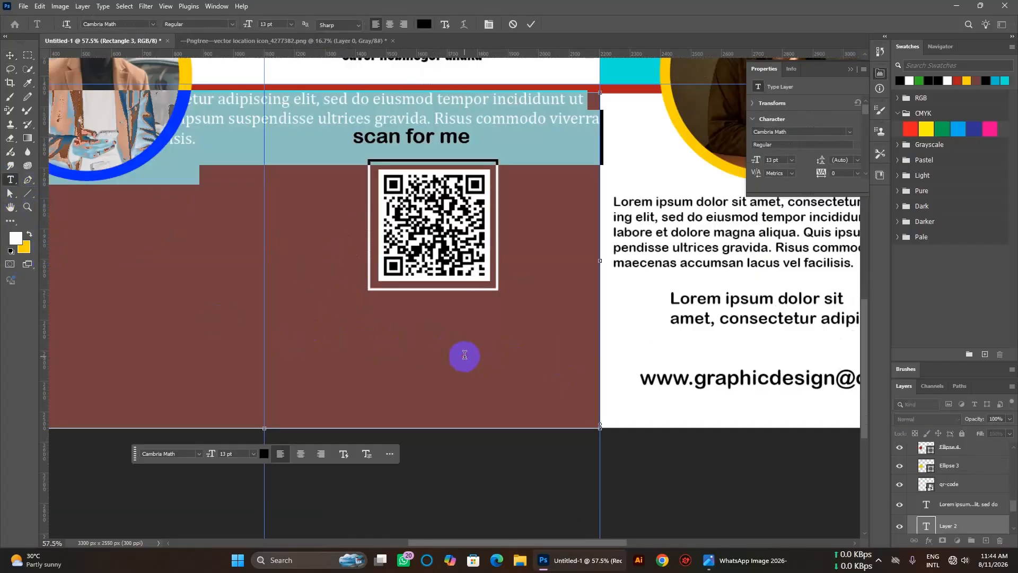
key(BackSpace)
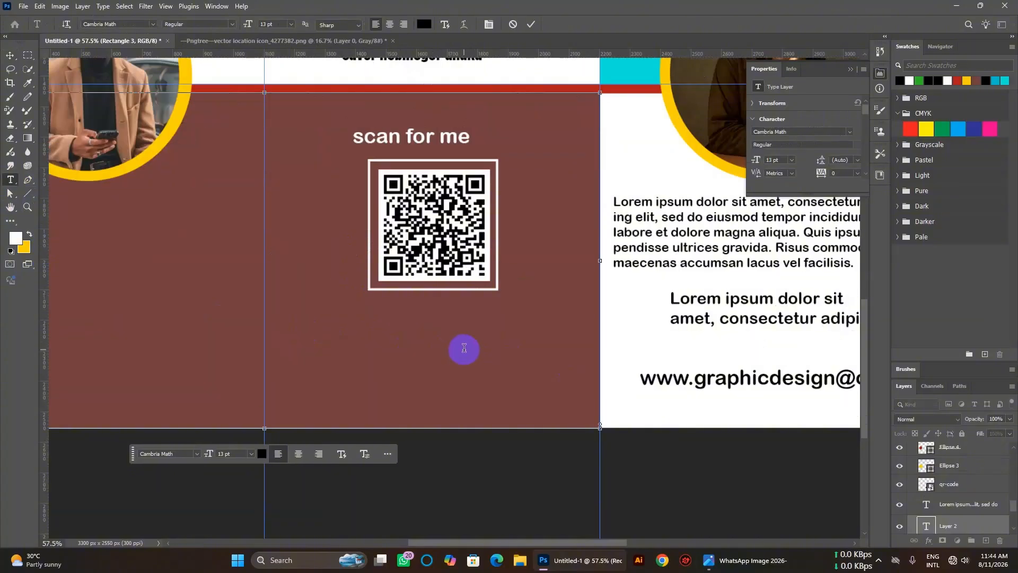
click(532, 24)
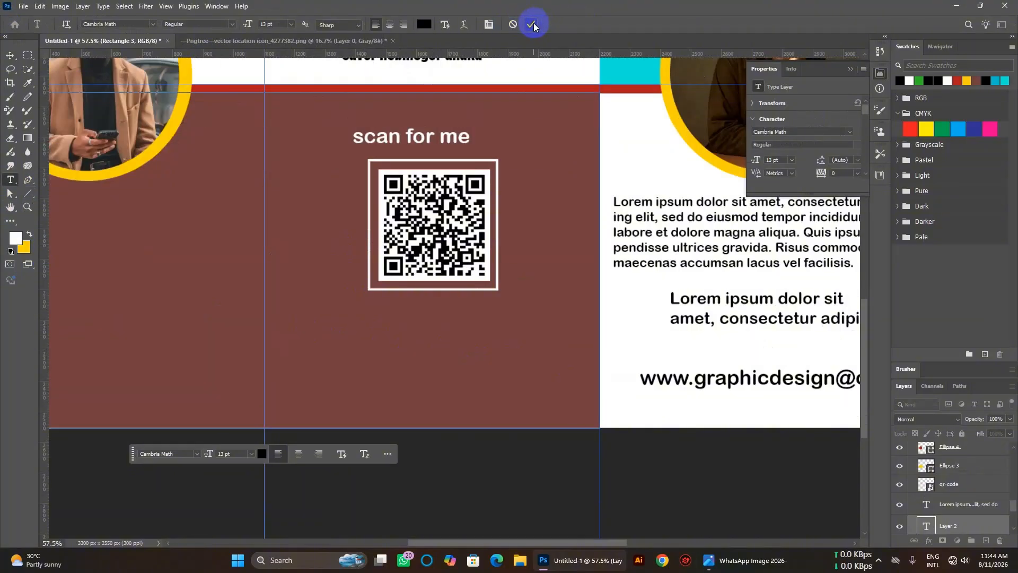
click(8, 56)
click(9, 181)
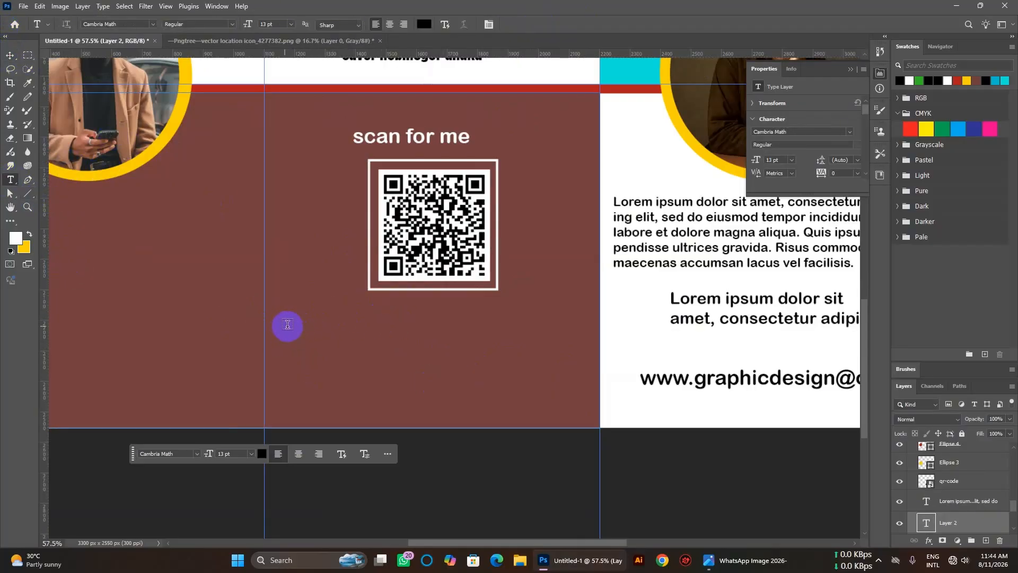
Draw a paragraph box below the QR code with 5 pt text and commit it.
drag(303, 321, 560, 360)
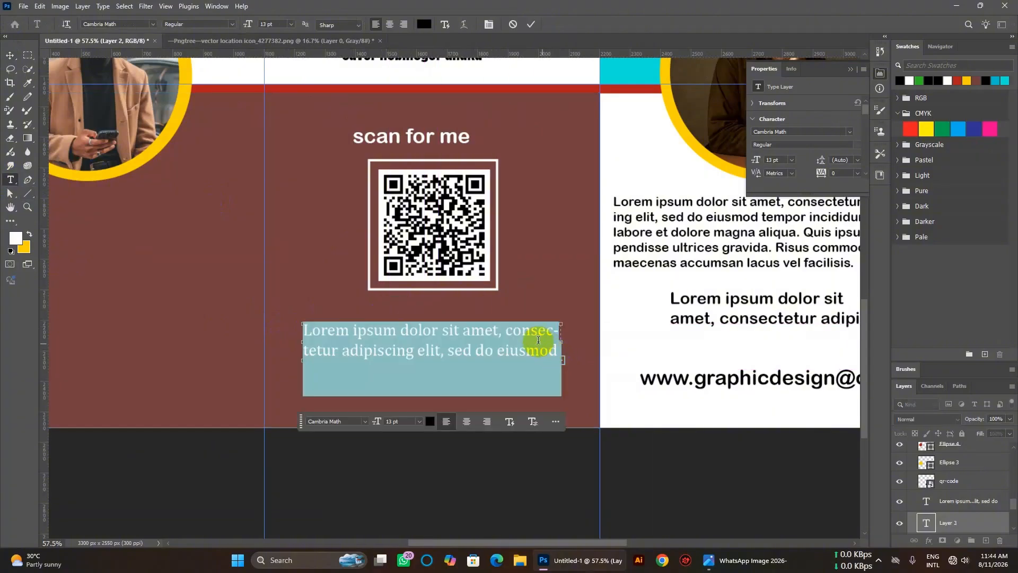
key(Delete)
key(Return)
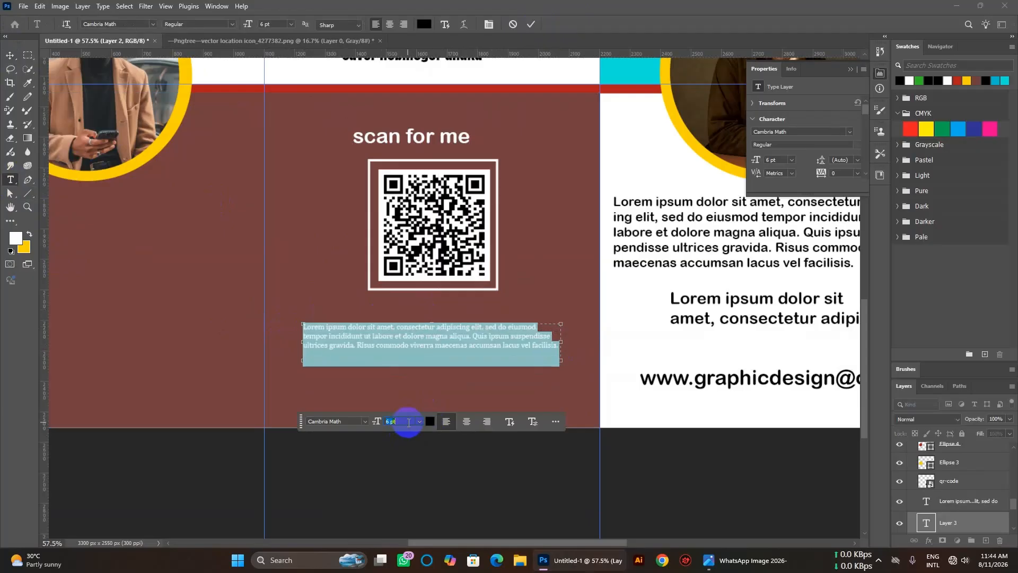
text(5)
key(Return)
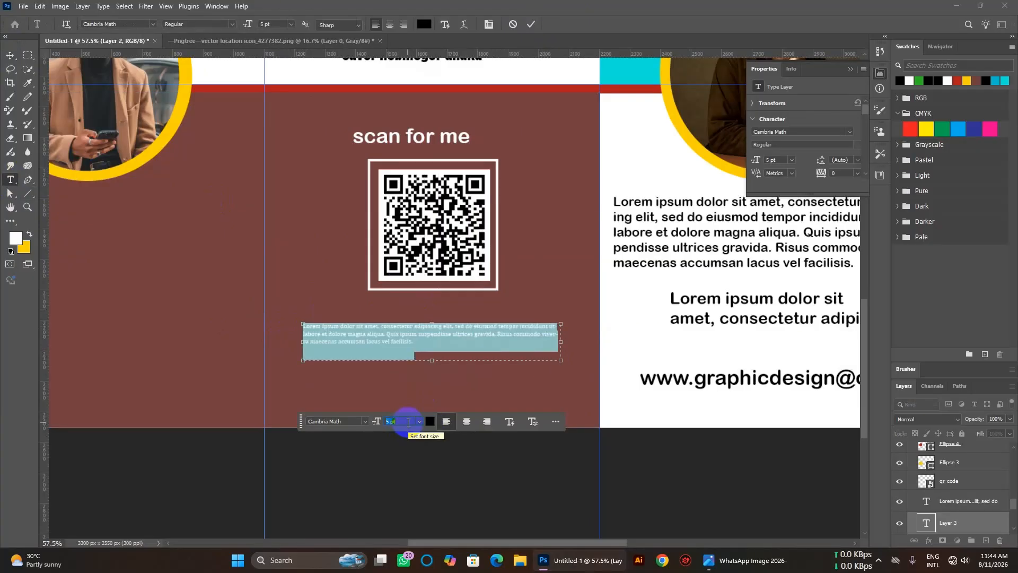
click(10, 53)
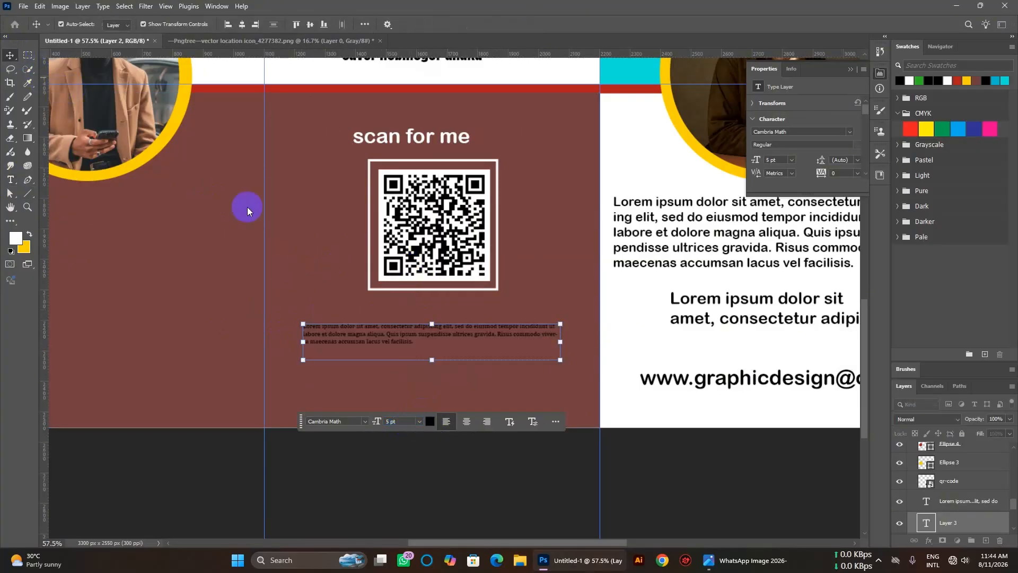
click(386, 345)
double_click(386, 345)
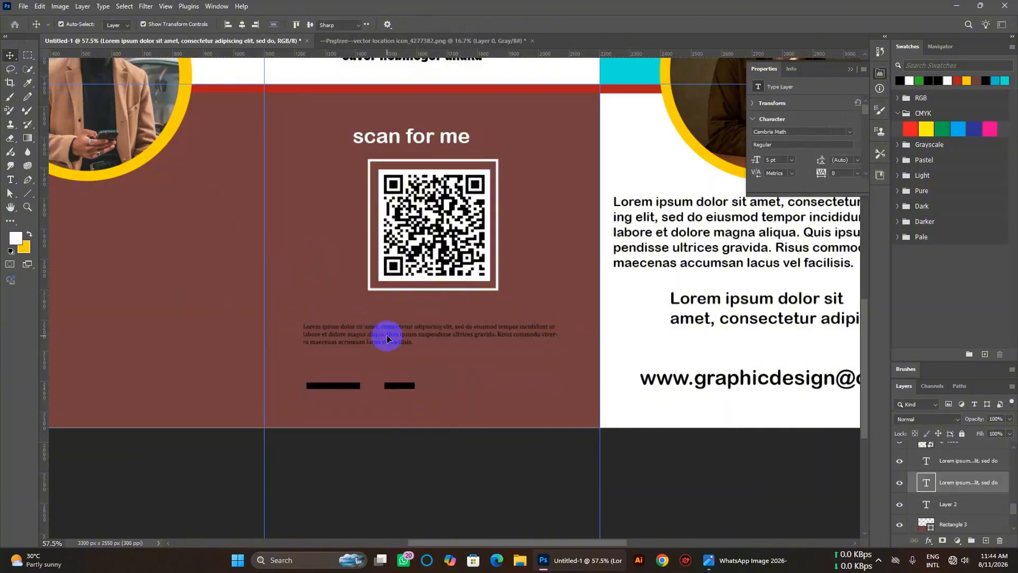
Change the paragraph text colour to light cyan (#c5fffd).
click(430, 386)
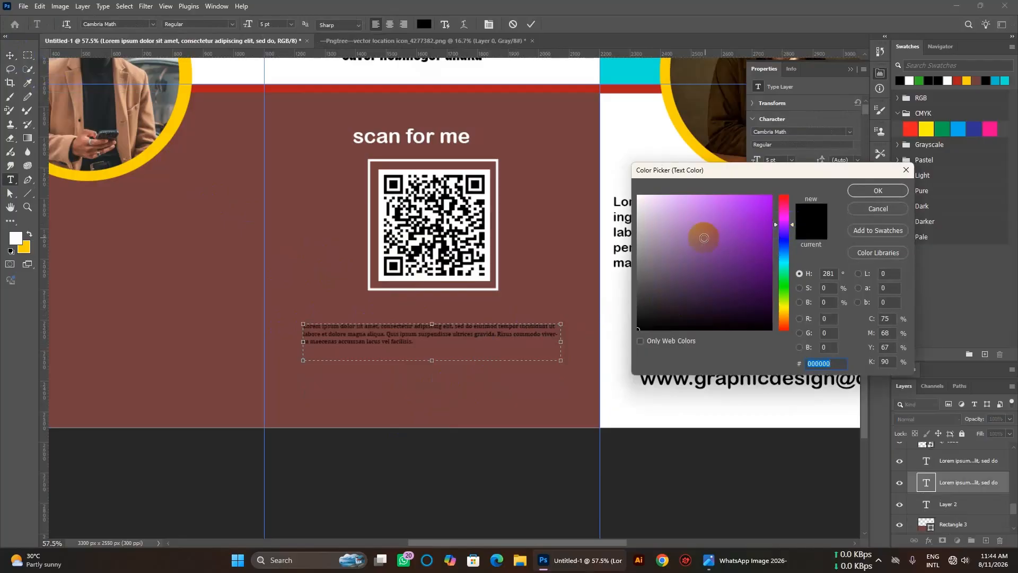
click(785, 267)
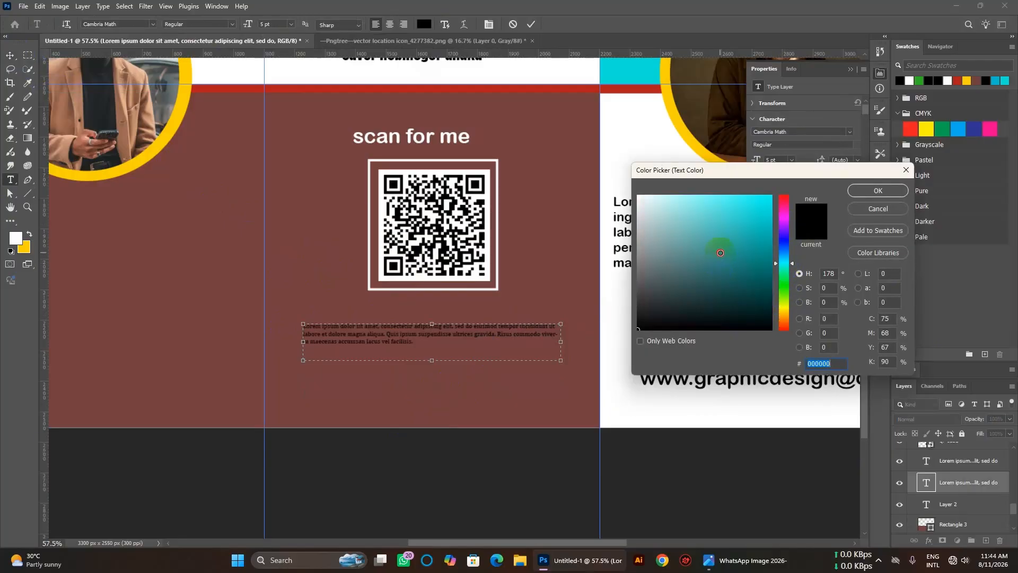
drag(716, 238, 683, 193)
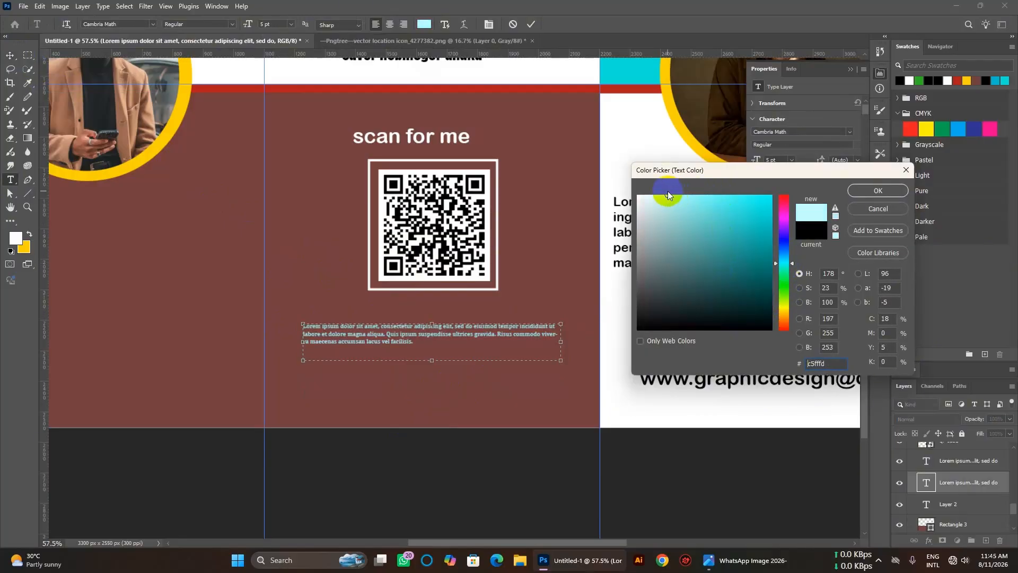
click(880, 192)
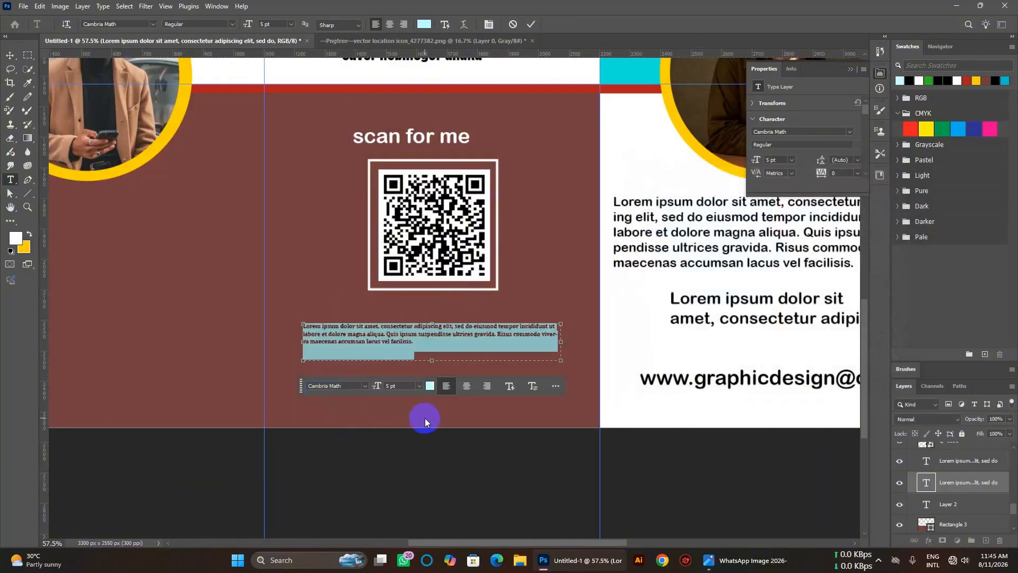
click(425, 418)
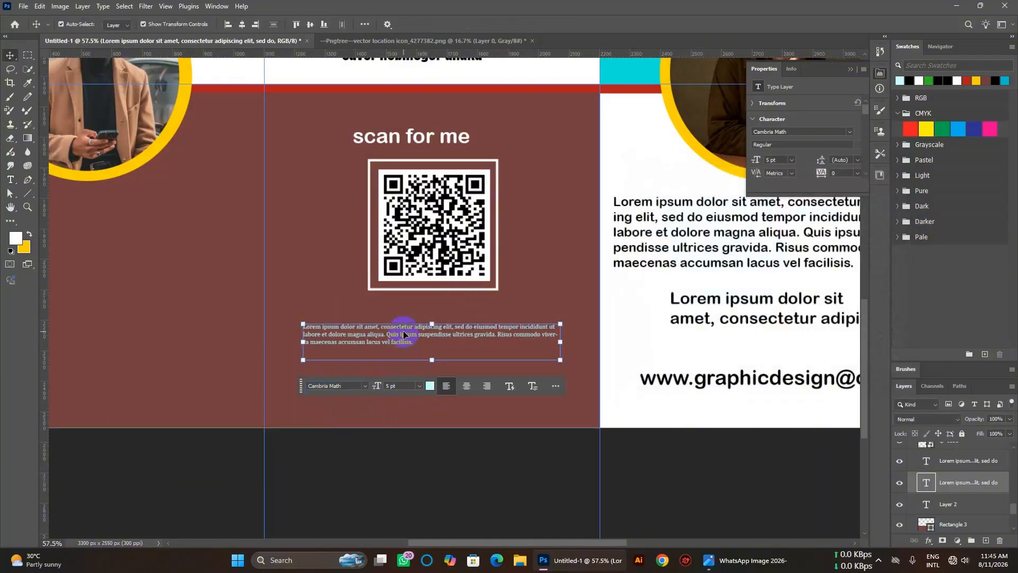
Duplicate the cyan paragraph directly beneath itself.
drag(404, 332, 404, 364)
click(492, 307)
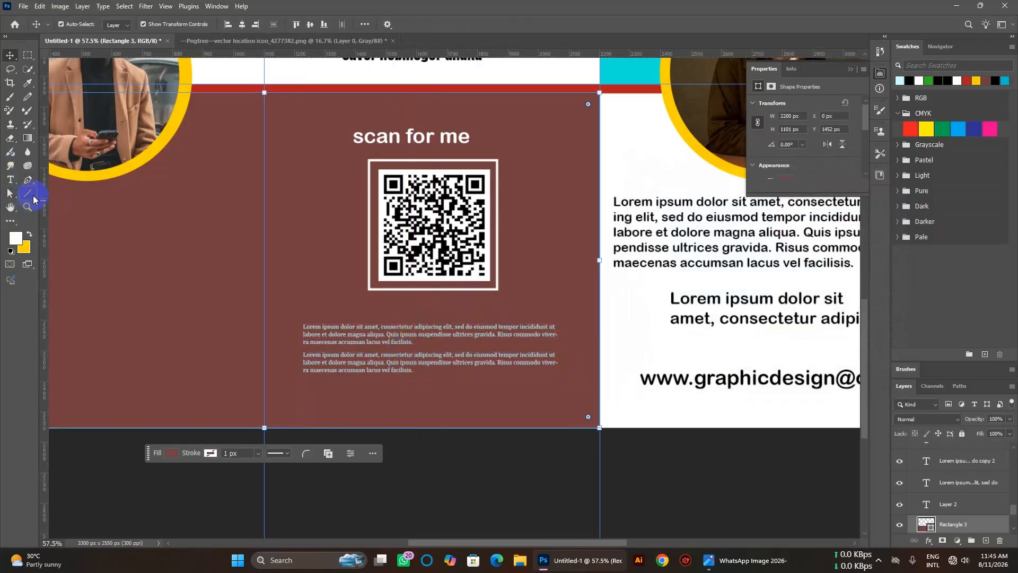
click(28, 193)
click(61, 213)
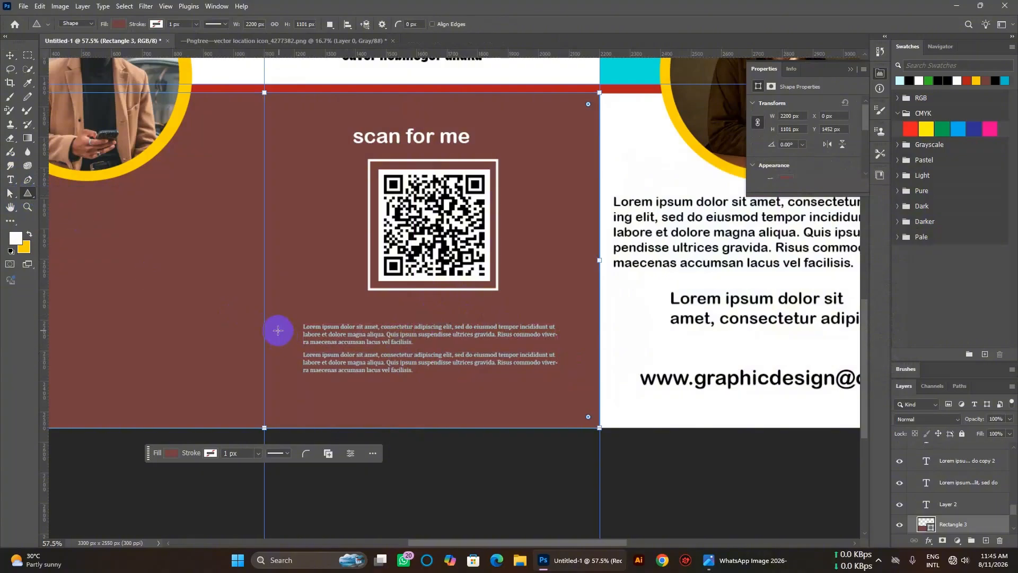
mouse_move(274, 329)
mouse_down()
mouse_move(303, 342)
mouse_move(298, 334)
mouse_move(293, 358)
mouse_up()
click(157, 24)
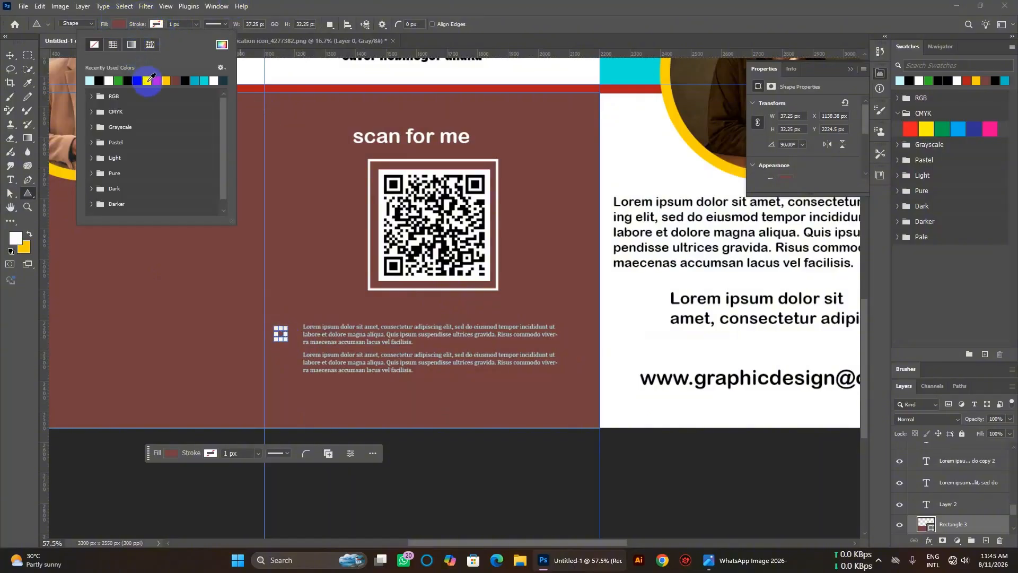
click(167, 80)
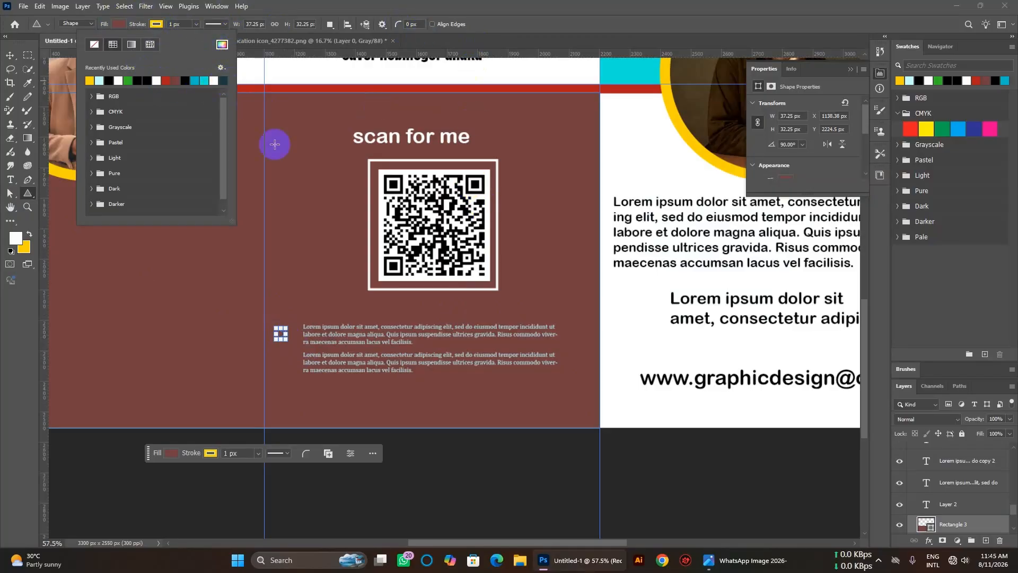
click(10, 55)
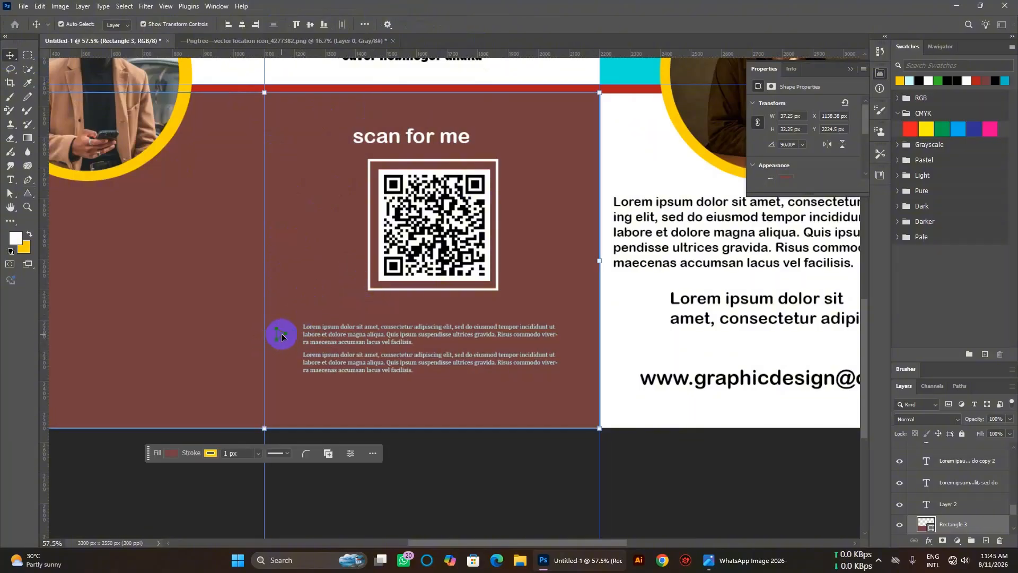
click(171, 453)
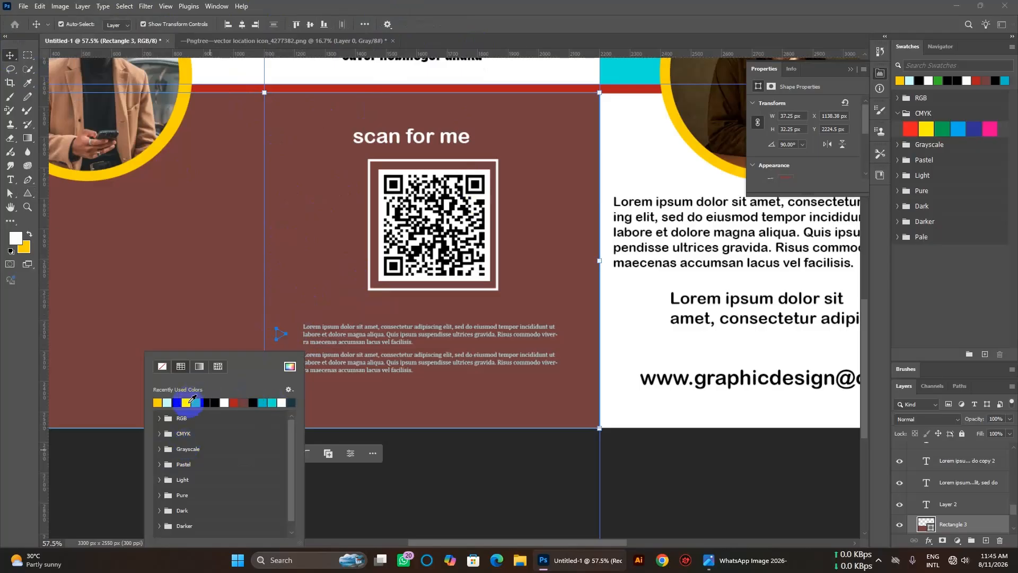
click(234, 401)
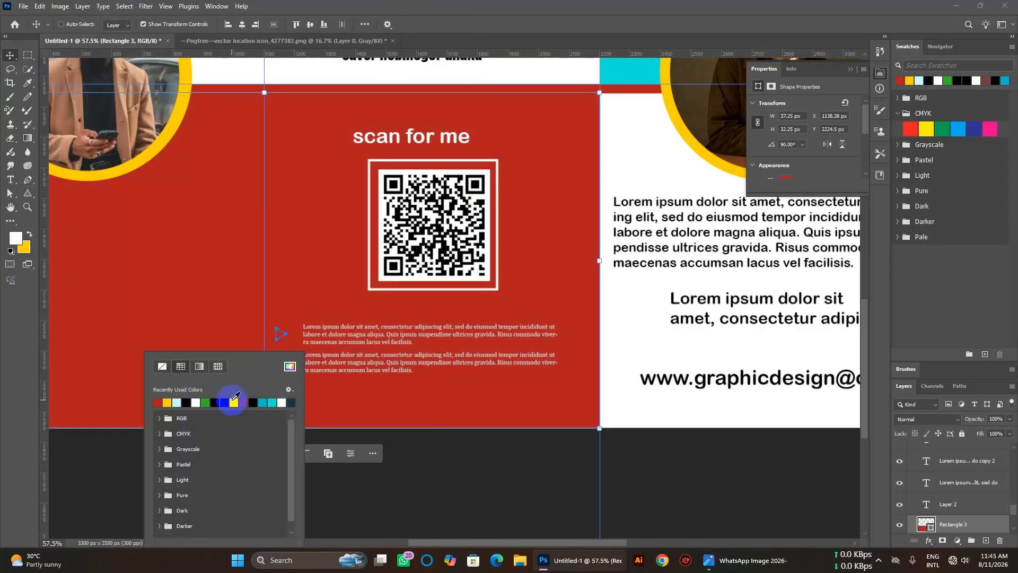
click(237, 400)
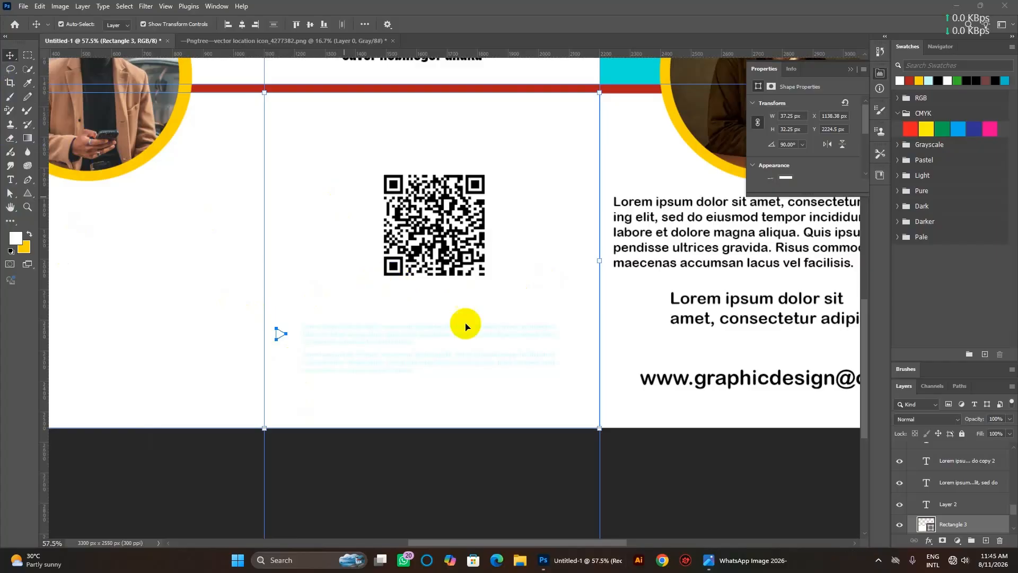
click(957, 524)
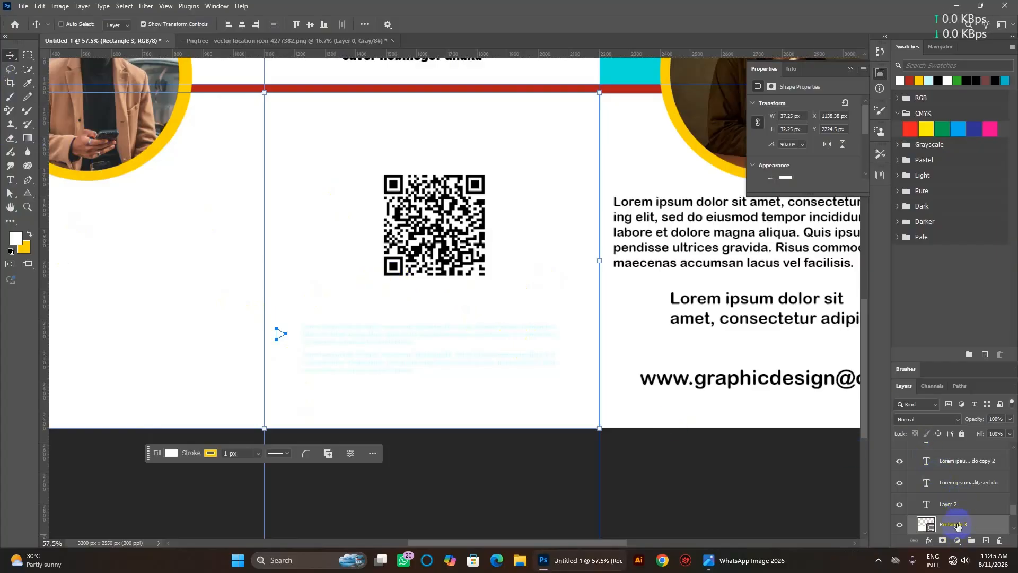
key(Delete)
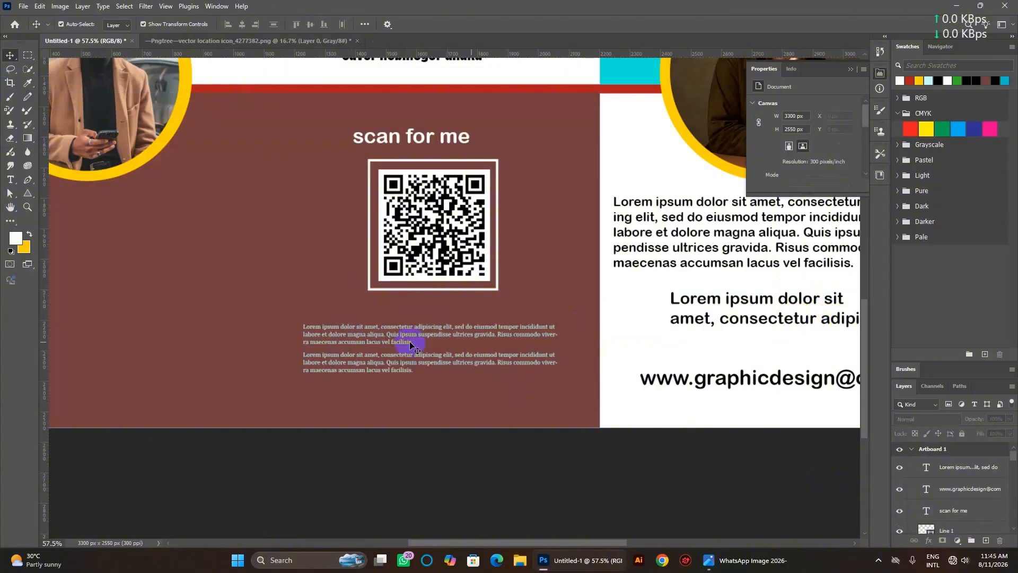
Draw a small white-filled triangle bullet left of the first paragraph.
click(28, 193)
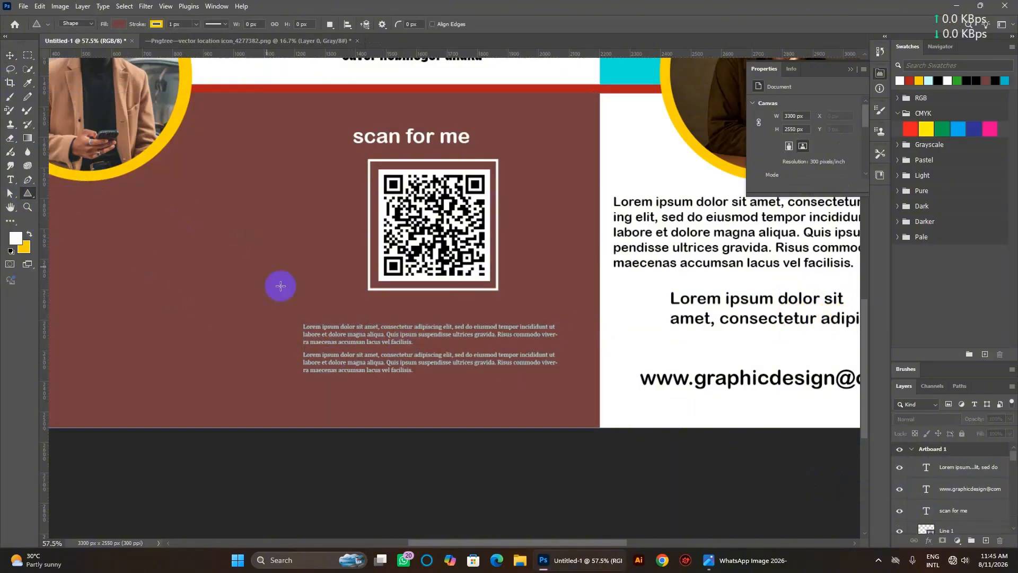
click(119, 23)
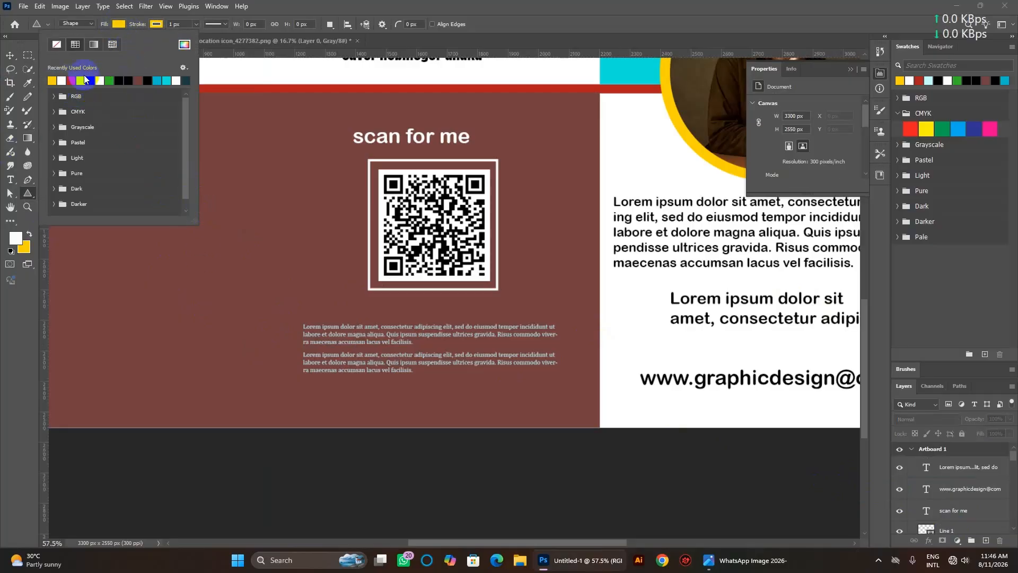
click(103, 81)
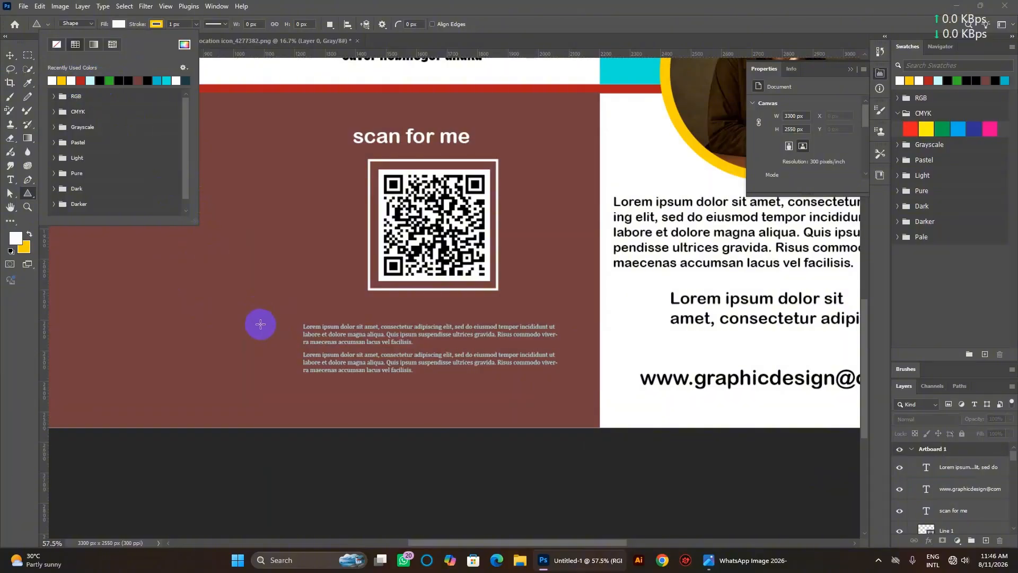
mouse_move(259, 323)
mouse_down()
mouse_move(276, 337)
mouse_move(286, 326)
mouse_move(281, 362)
mouse_up()
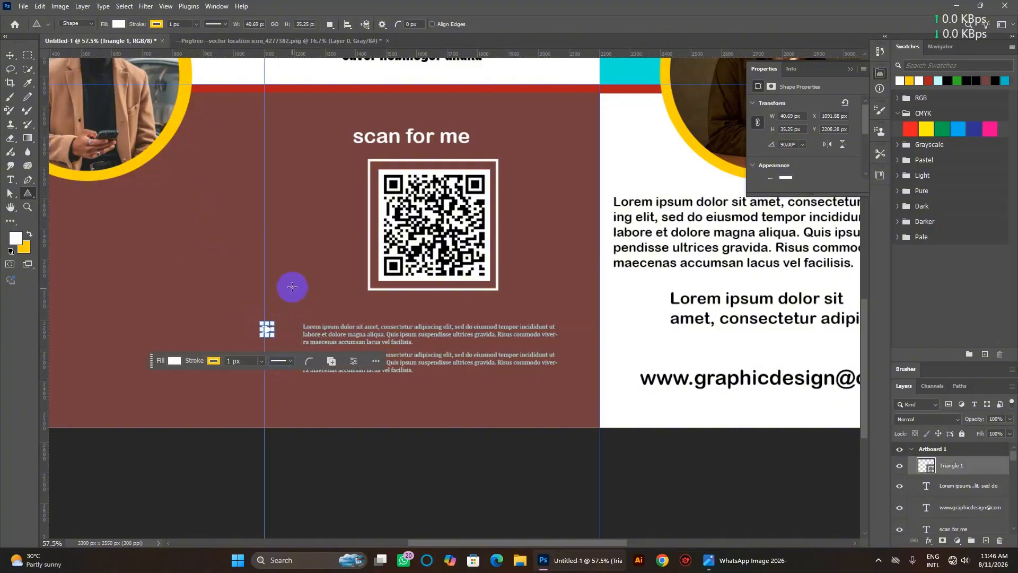
Undo an accidental delete and move of the brown panel background.
click(10, 55)
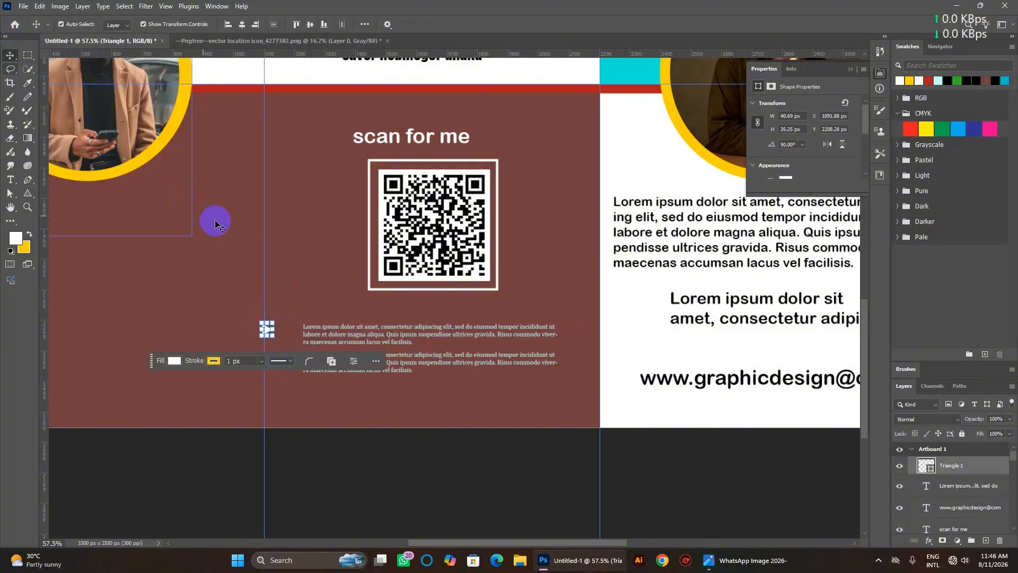
click(289, 238)
click(297, 319)
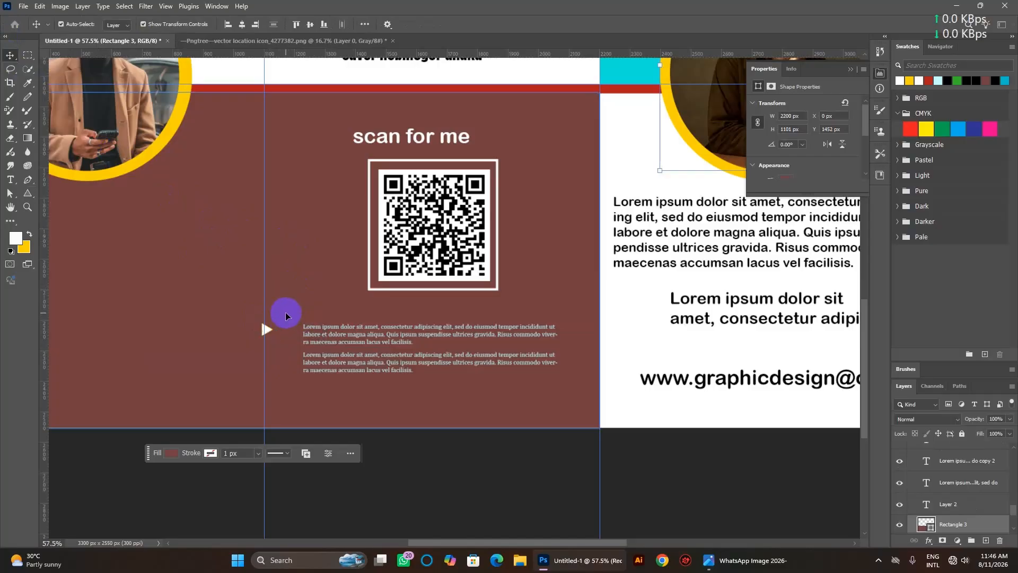
key(Delete)
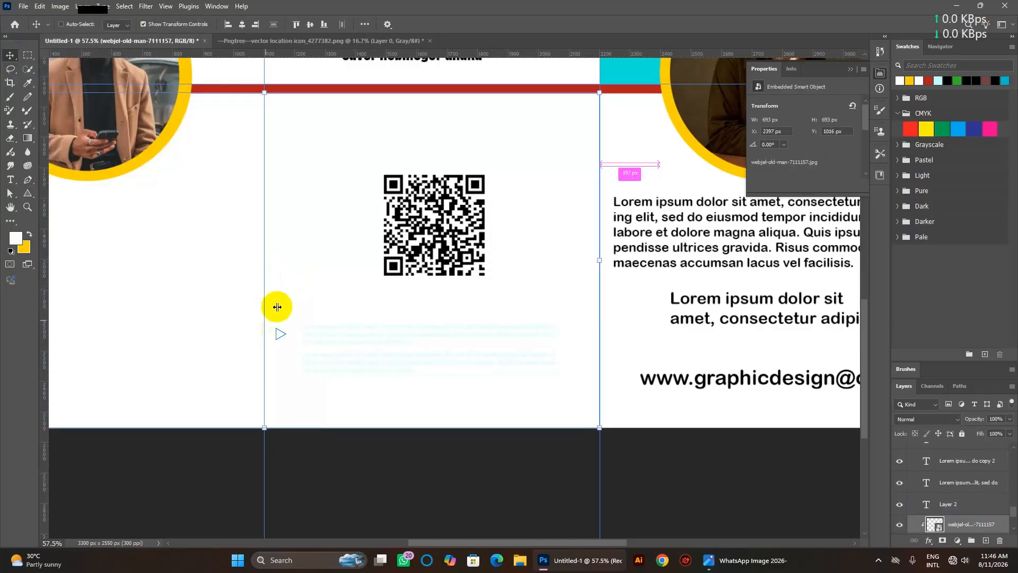
key(ctrl+z)
click(287, 342)
drag(277, 333, 282, 341)
key(ctrl+z)
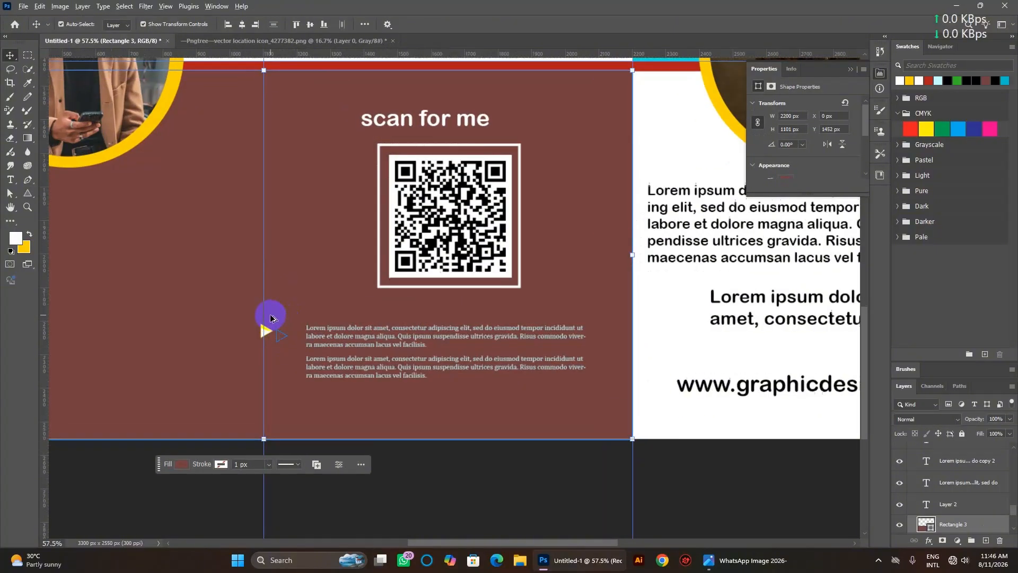
Place the triangle beside the first paragraph and a duplicate beside the second.
scroll(287, 317, up, 5)
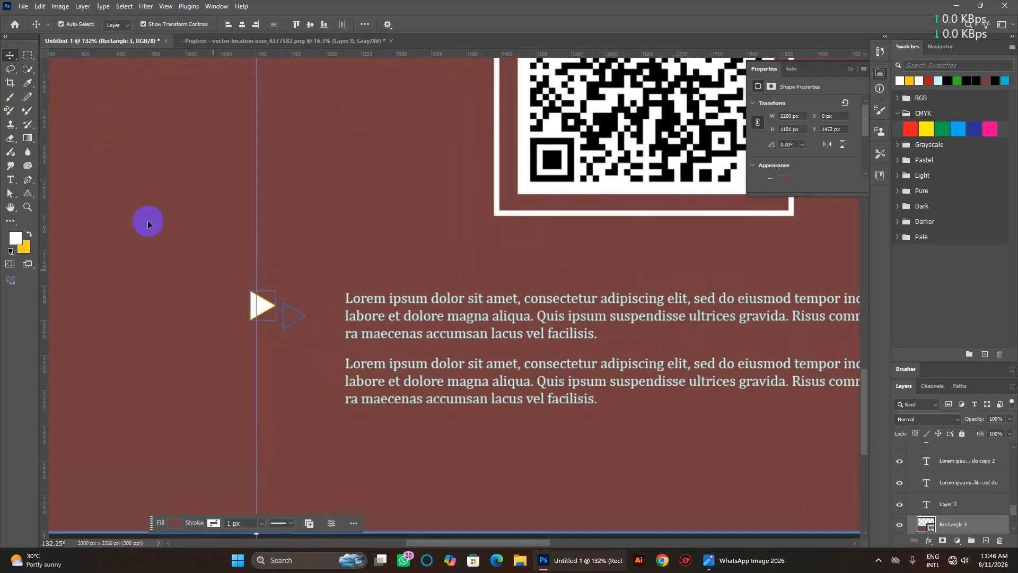
mouse_move(269, 306)
mouse_down()
mouse_move(323, 315)
mouse_move(323, 300)
mouse_up()
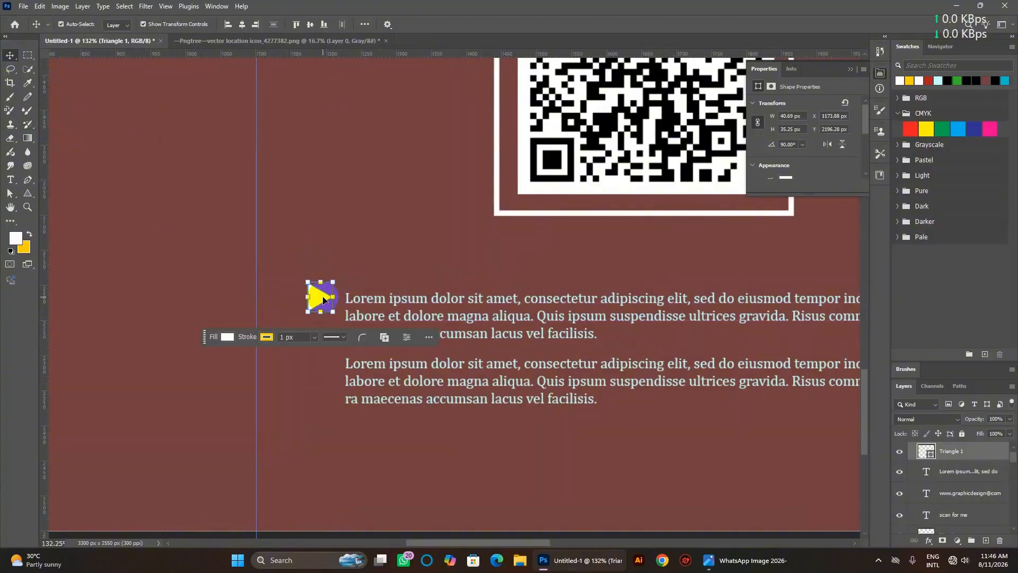
key(Down)
key(Down)
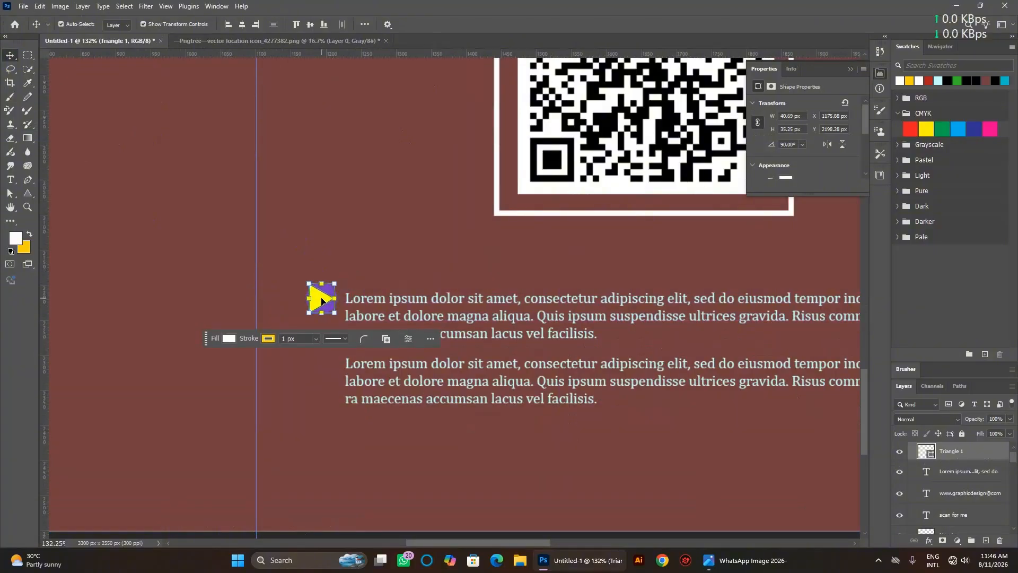
drag(322, 301, 318, 364)
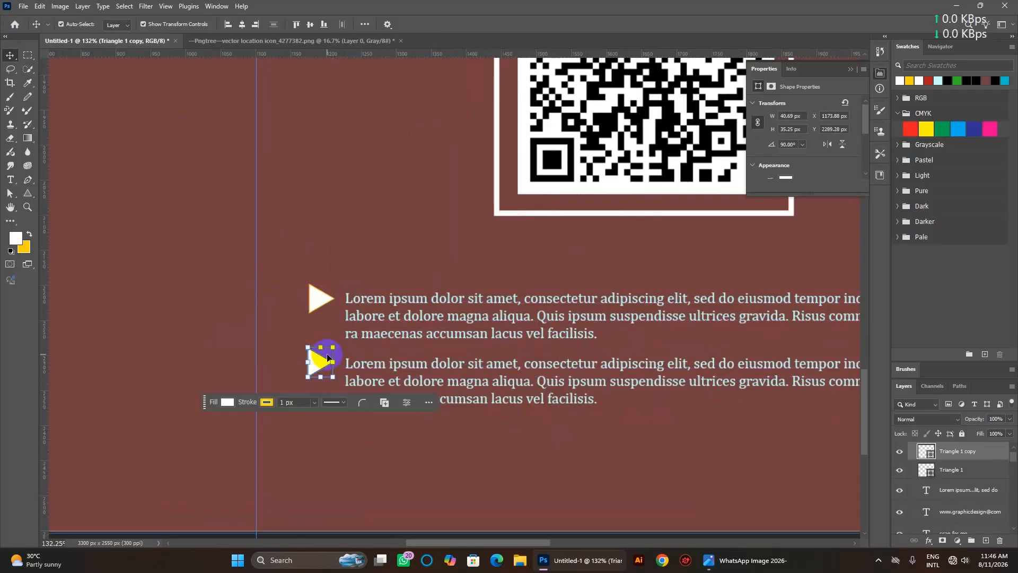
key(Down)
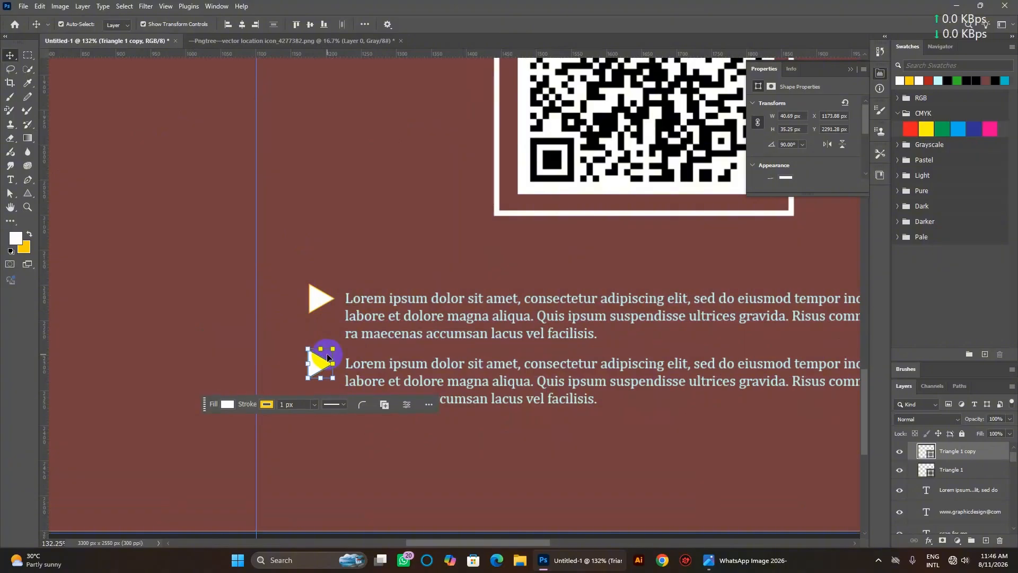
key(Up)
Delete and restore the maroon background panel, leaving it unchanged.
click(148, 125)
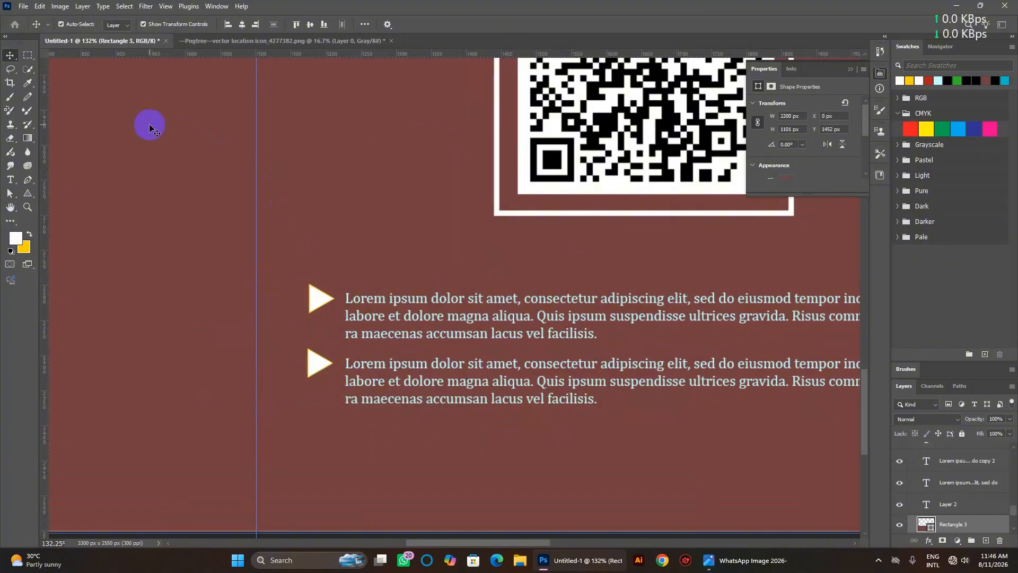
key(Delete)
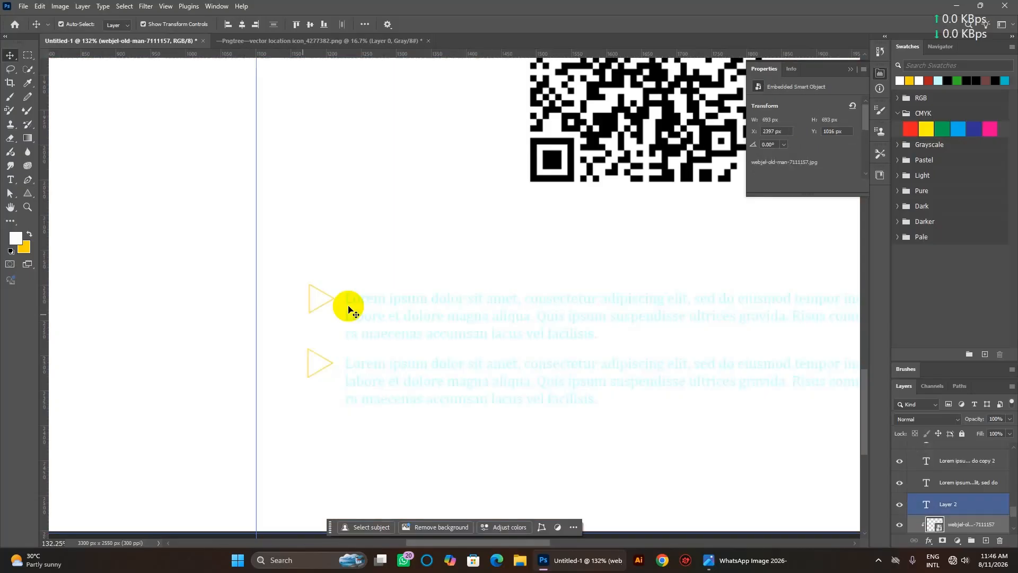
key(ctrl+z)
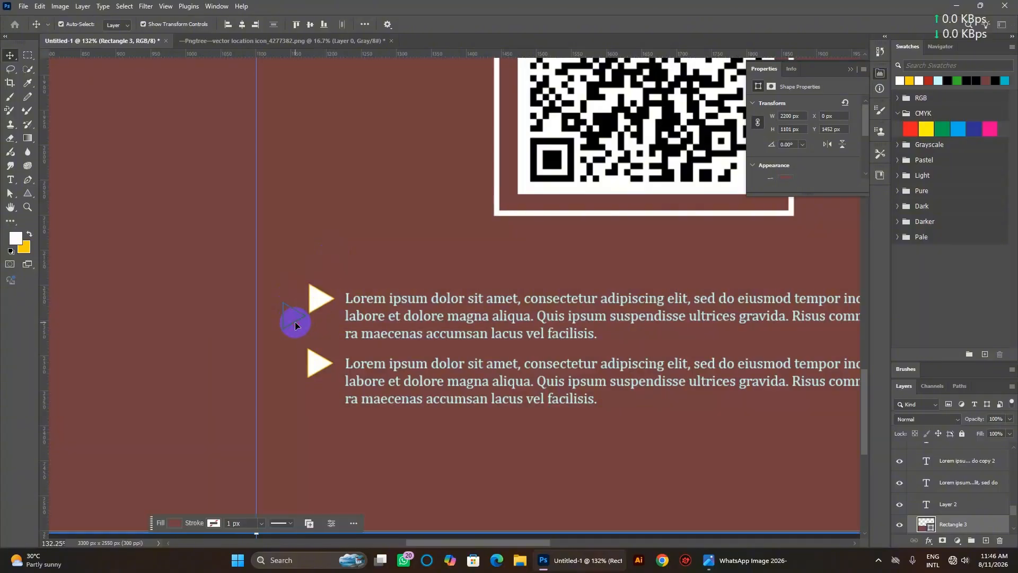
key(ctrl+shift+z)
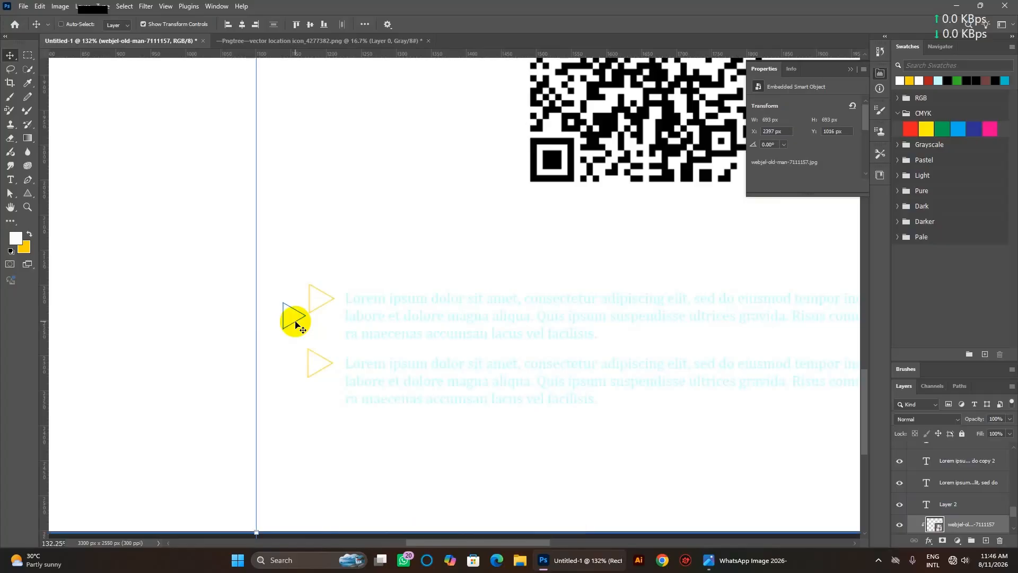
key(ctrl+z)
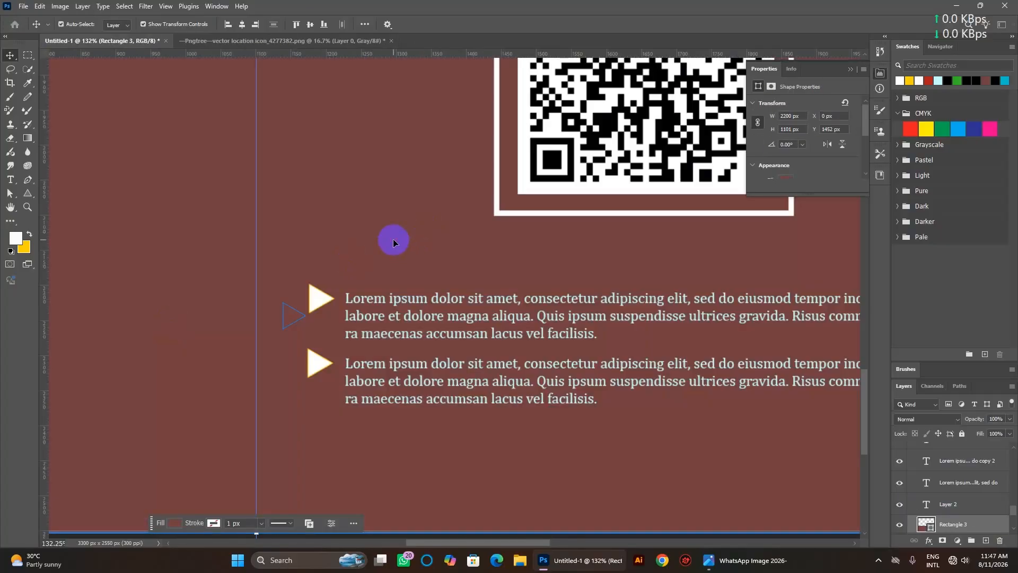
scroll(393, 242, down, 5)
scroll(396, 237, up, 3)
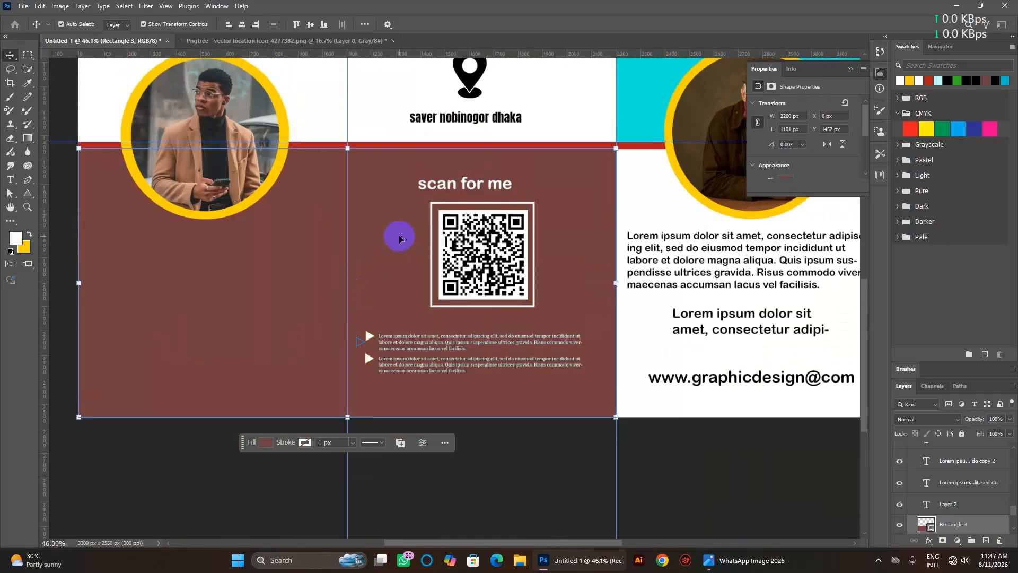
scroll(401, 234, up, 1)
scroll(313, 273, left, 1)
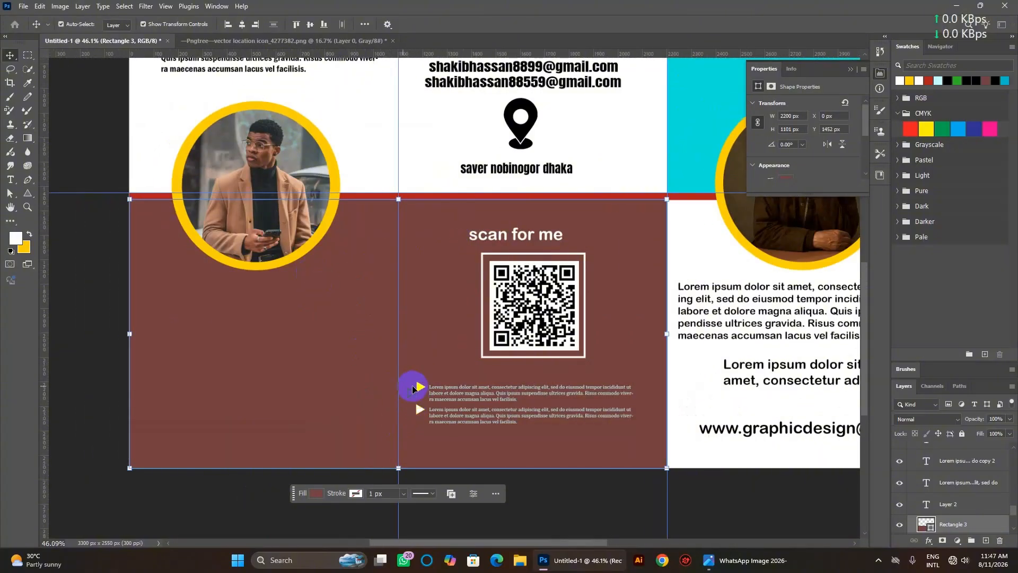
scroll(408, 387, up, 5)
click(252, 409)
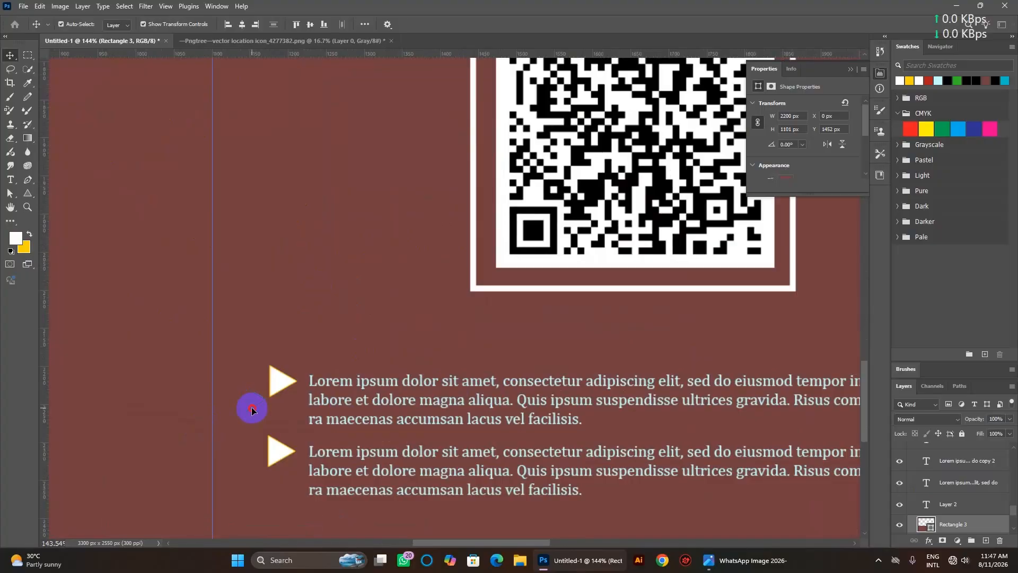
click(30, 196)
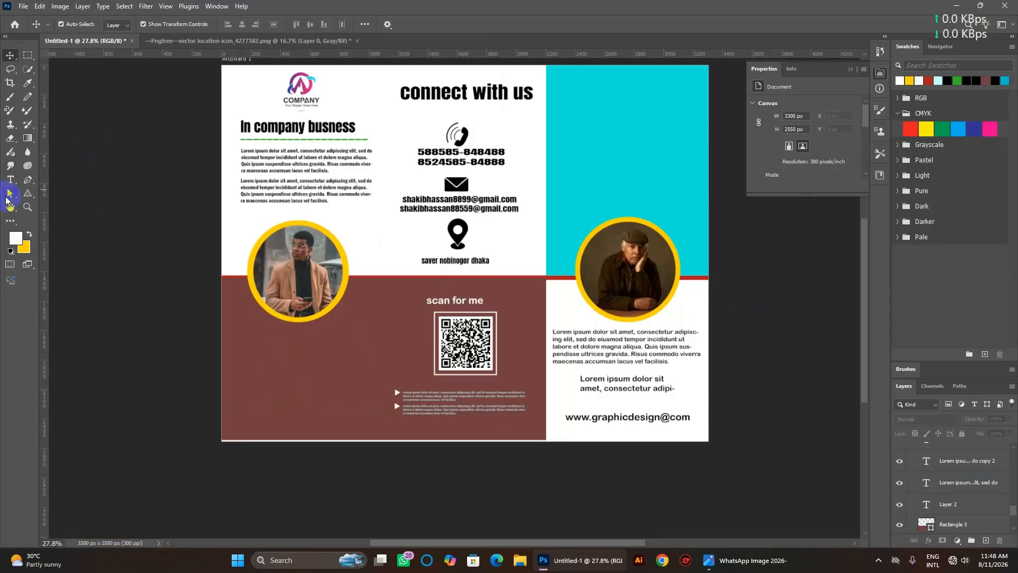
Draw a paragraph text box below the left photo with 9 pt Lorem ipsum placeholder text.
click(10, 182)
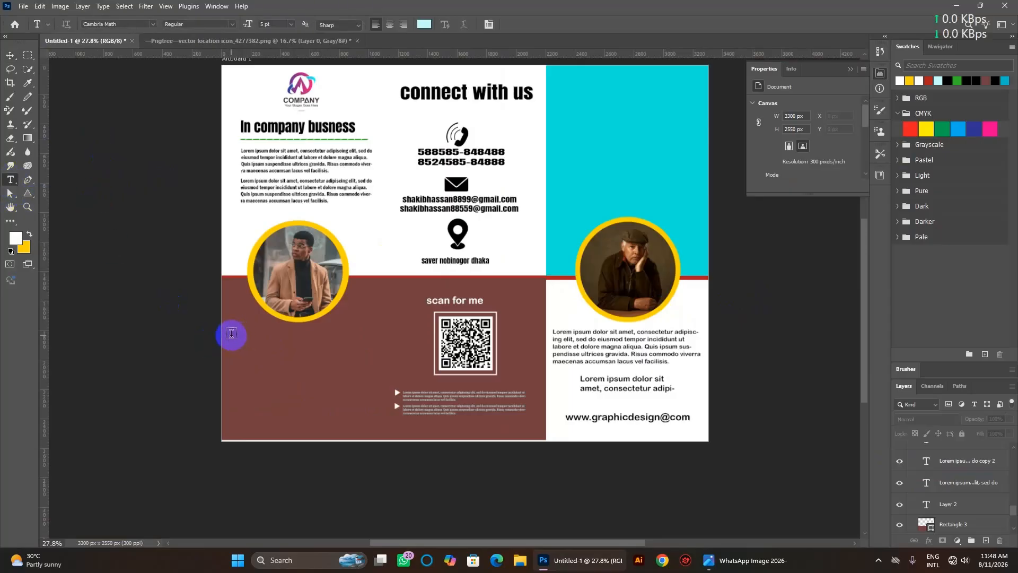
drag(231, 333, 365, 354)
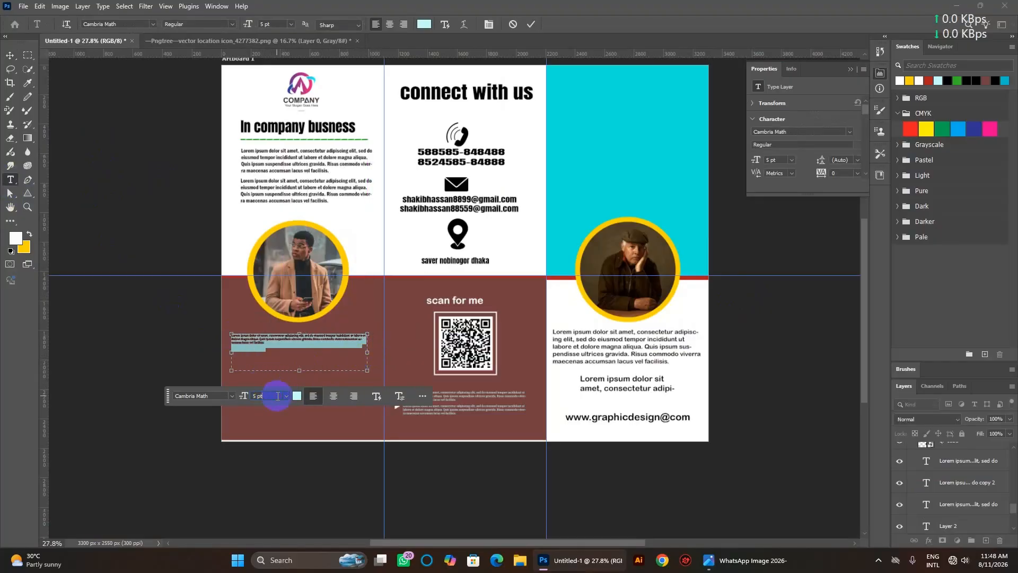
scroll(277, 395, up, 4)
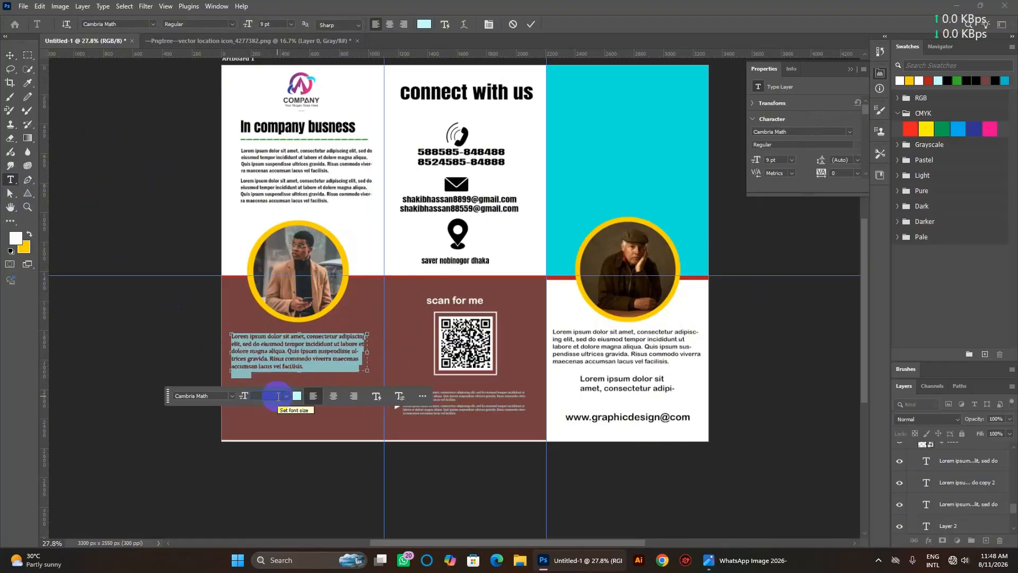
scroll(277, 395, down, 1)
scroll(277, 395, up, 1)
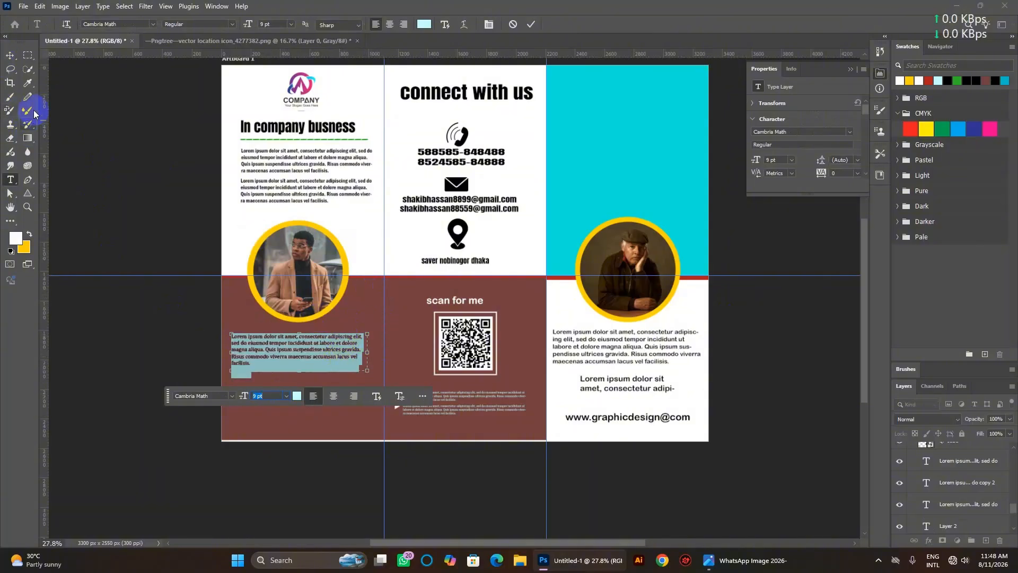
click(7, 54)
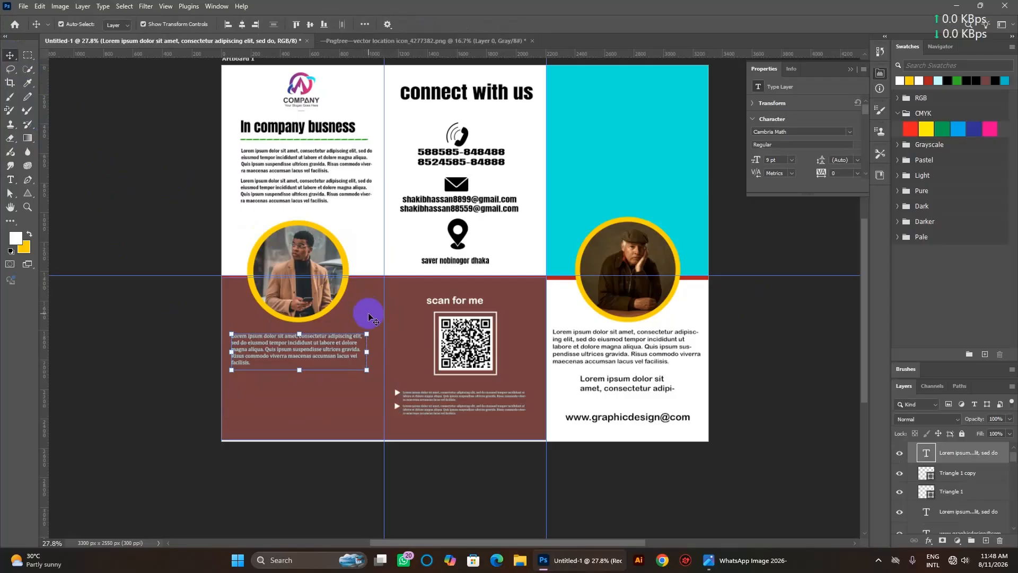
click(319, 353)
Select the whole paragraph and change its text colour to white in the Color Picker.
double_click(318, 347)
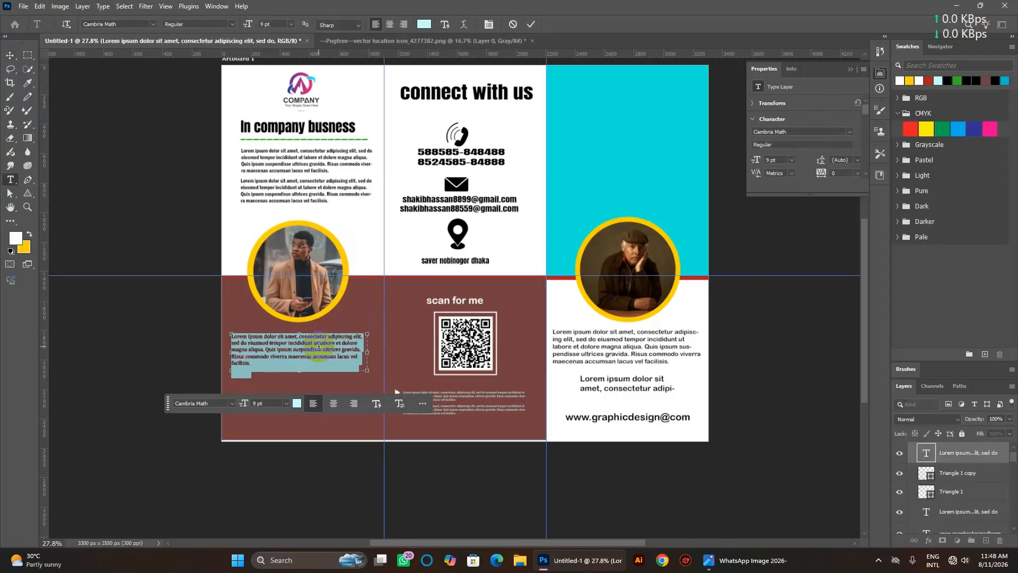
click(424, 24)
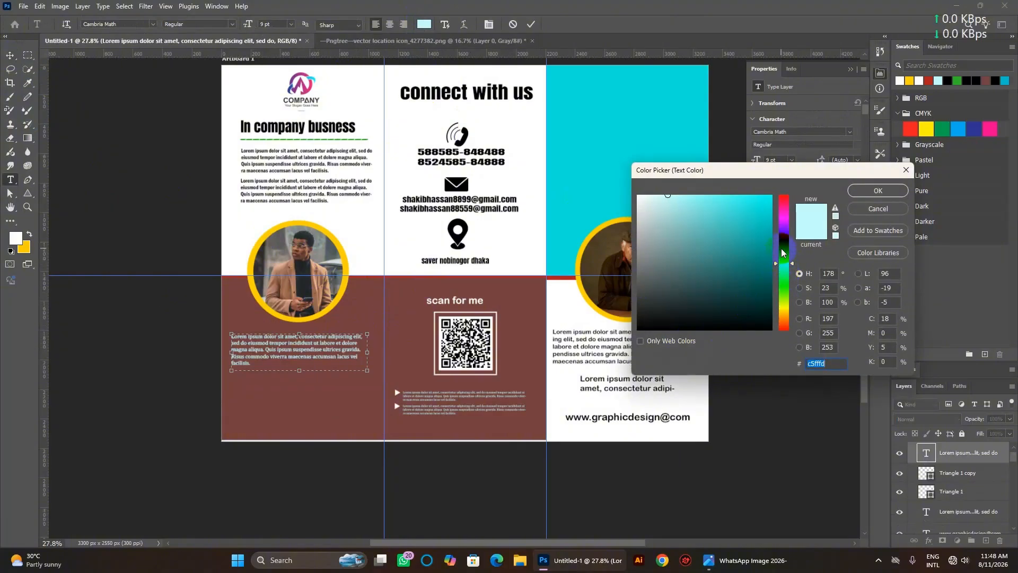
mouse_move(710, 271)
mouse_down()
mouse_move(637, 344)
mouse_move(599, 350)
mouse_move(647, 297)
mouse_move(693, 322)
mouse_up()
drag(785, 268, 788, 260)
drag(655, 262, 609, 140)
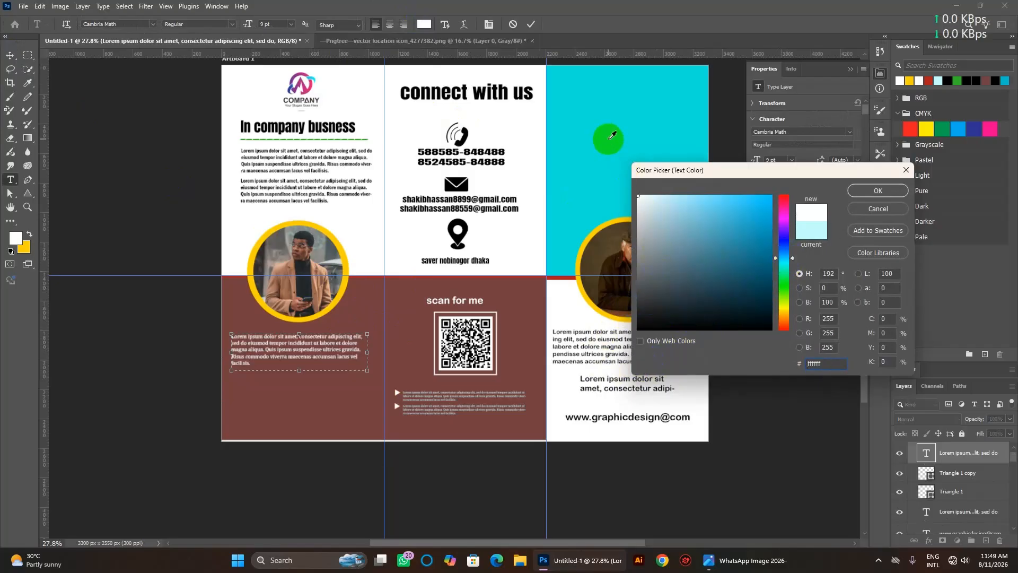
click(876, 191)
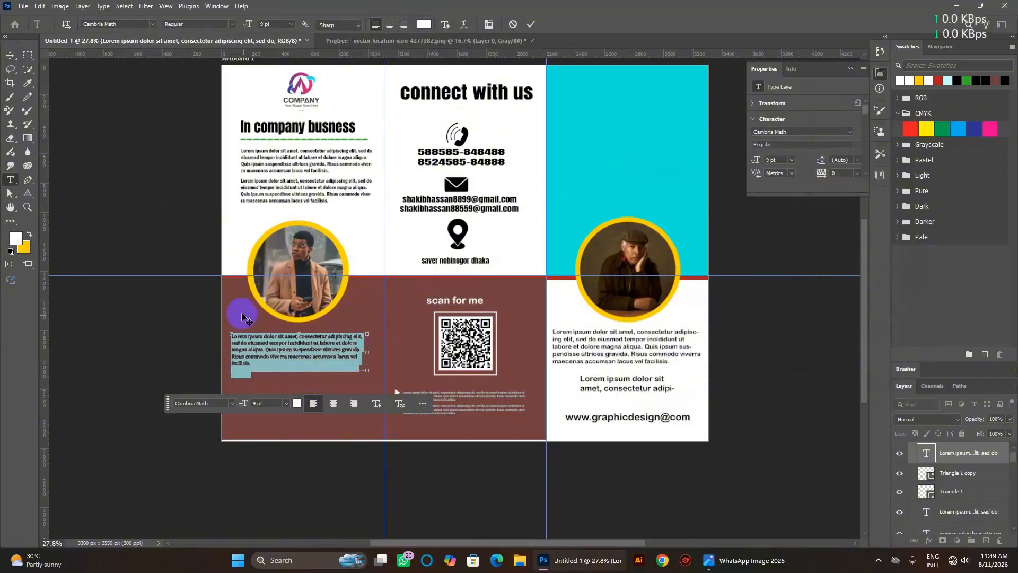
click(10, 55)
click(249, 313)
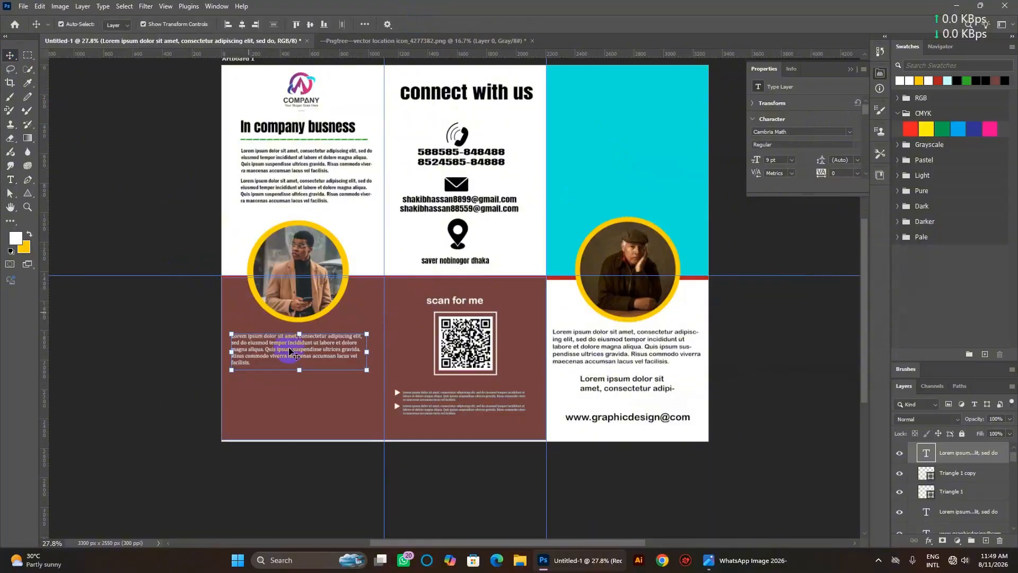
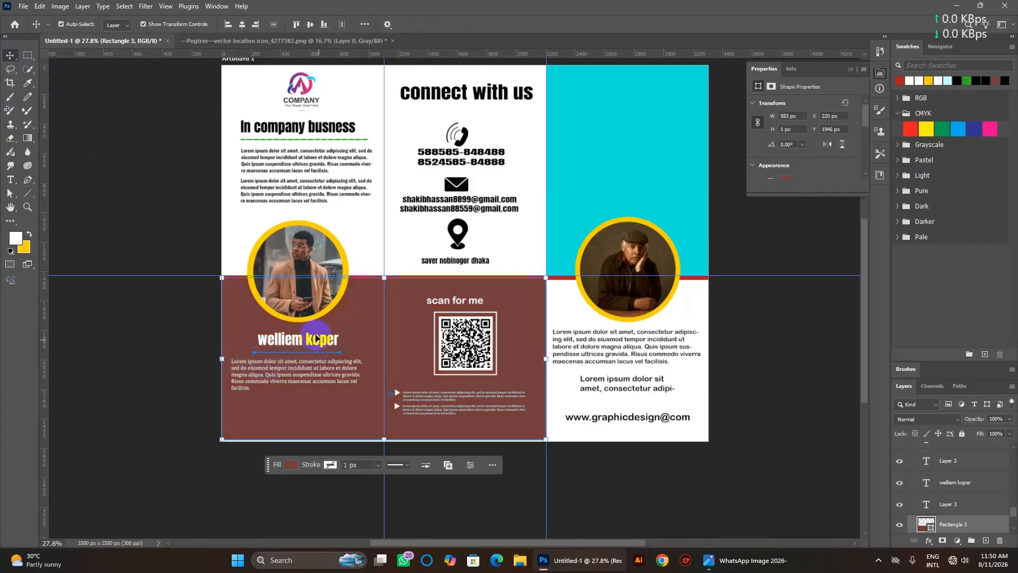
key(ctrl)
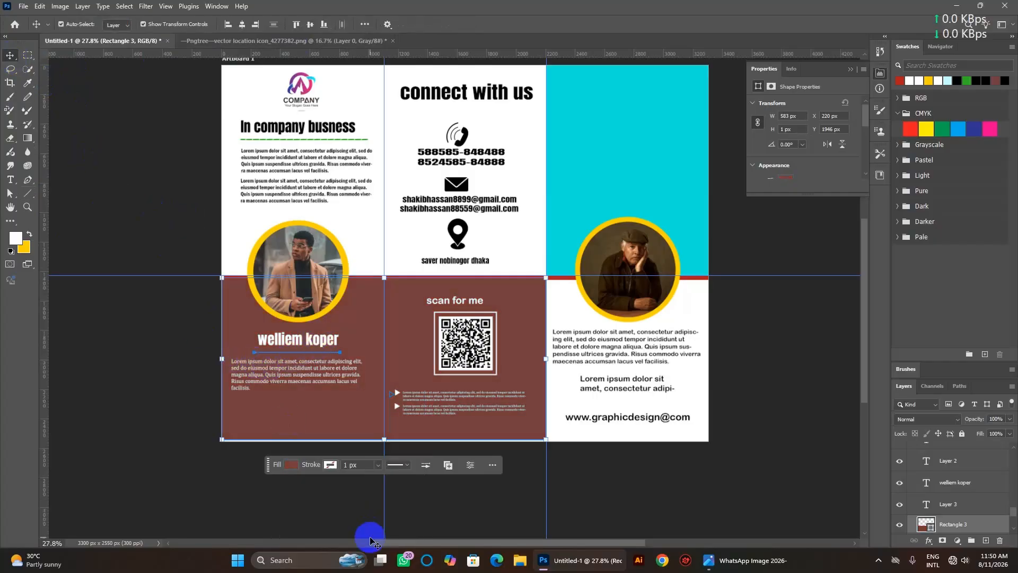
click(291, 464)
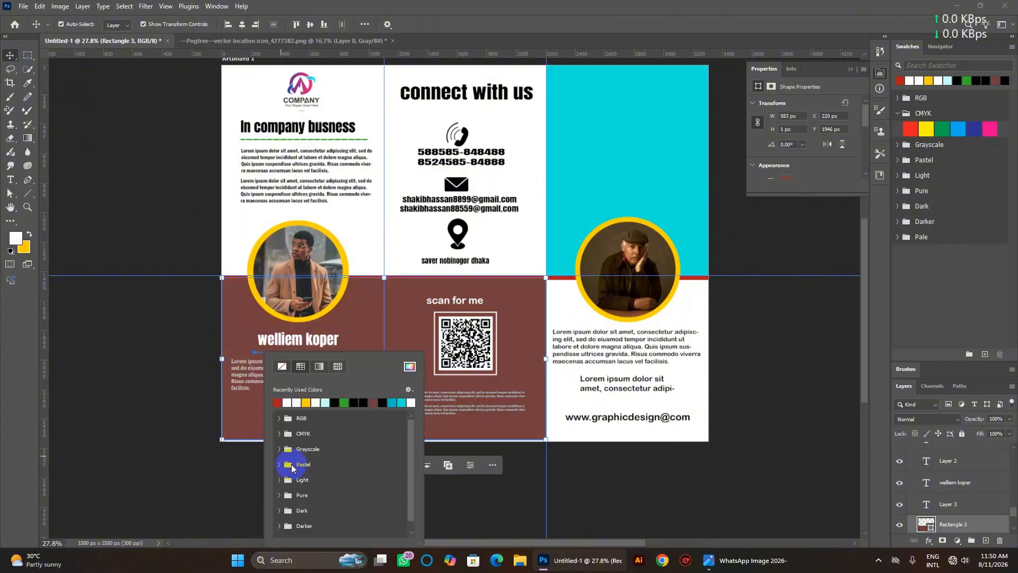
click(320, 400)
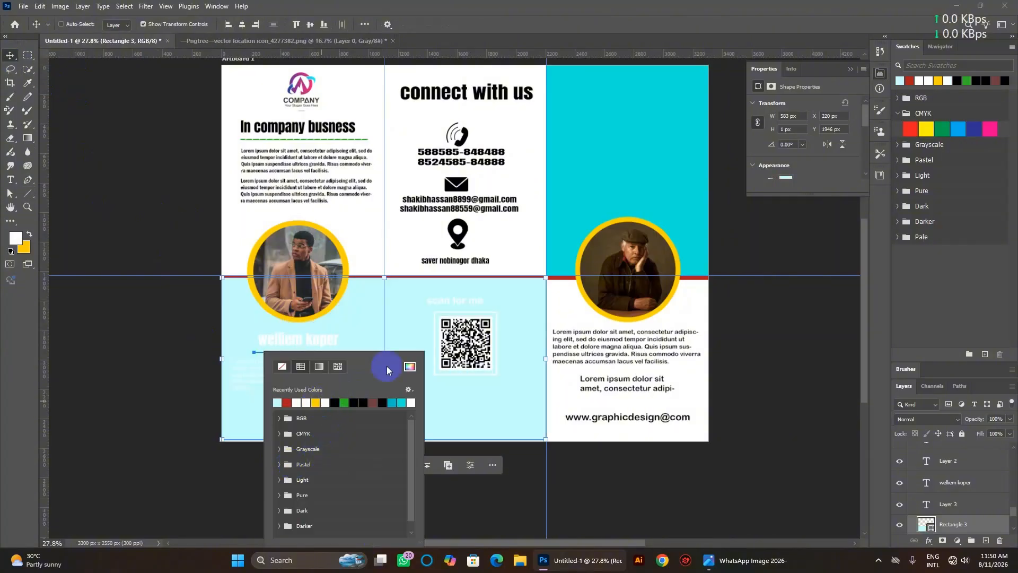
key(ctrl)
click(198, 321)
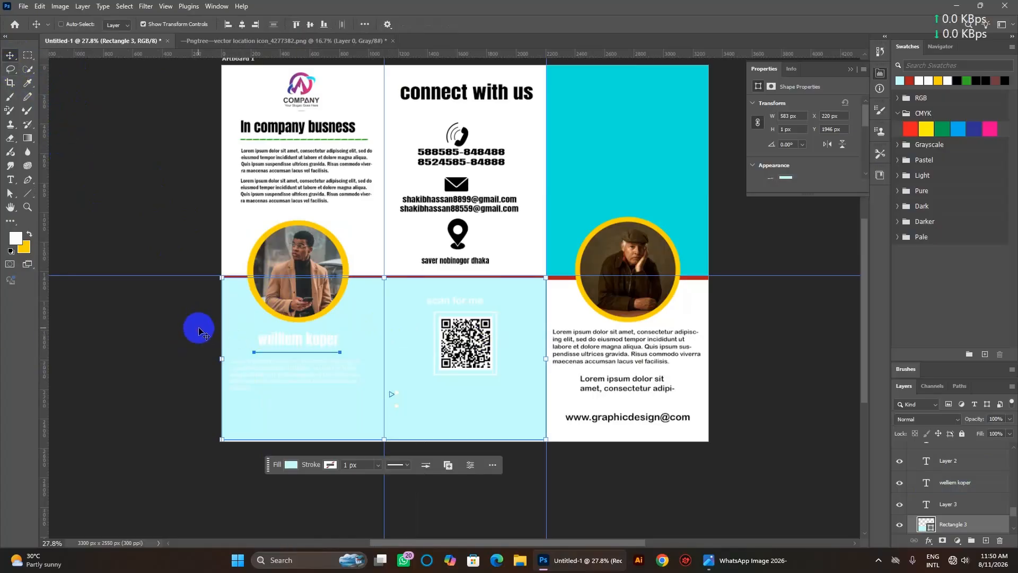
key(ctrl+z)
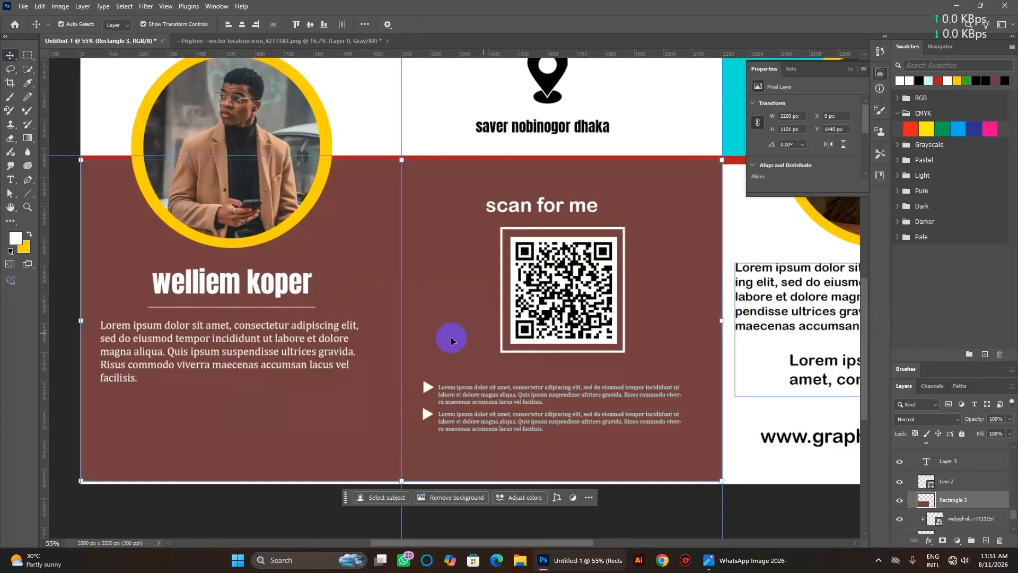
scroll(211, 309, up, 1)
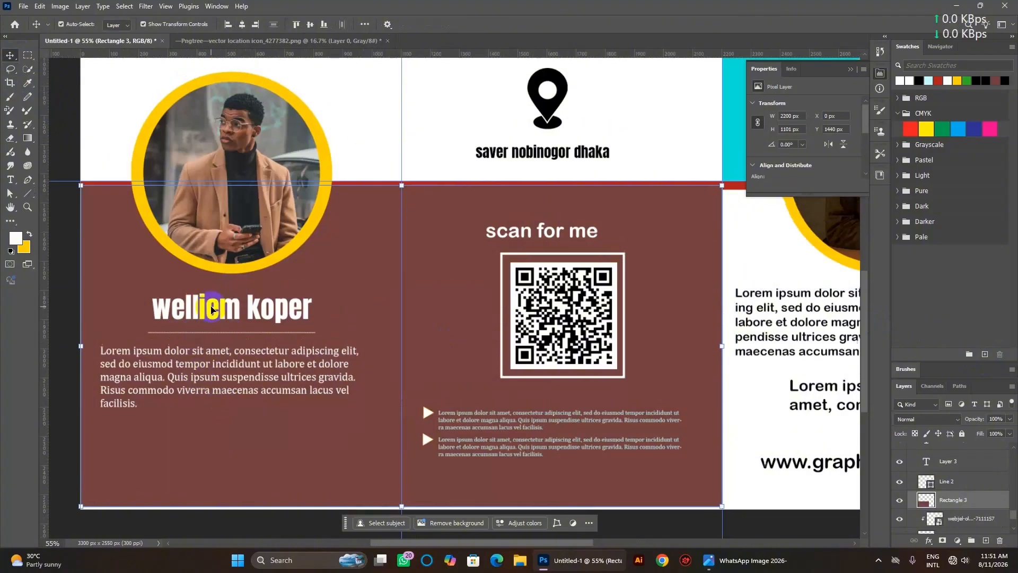
Add a 7 pt placeholder text box beneath the left panel's paragraph and nudge it into place.
click(13, 181)
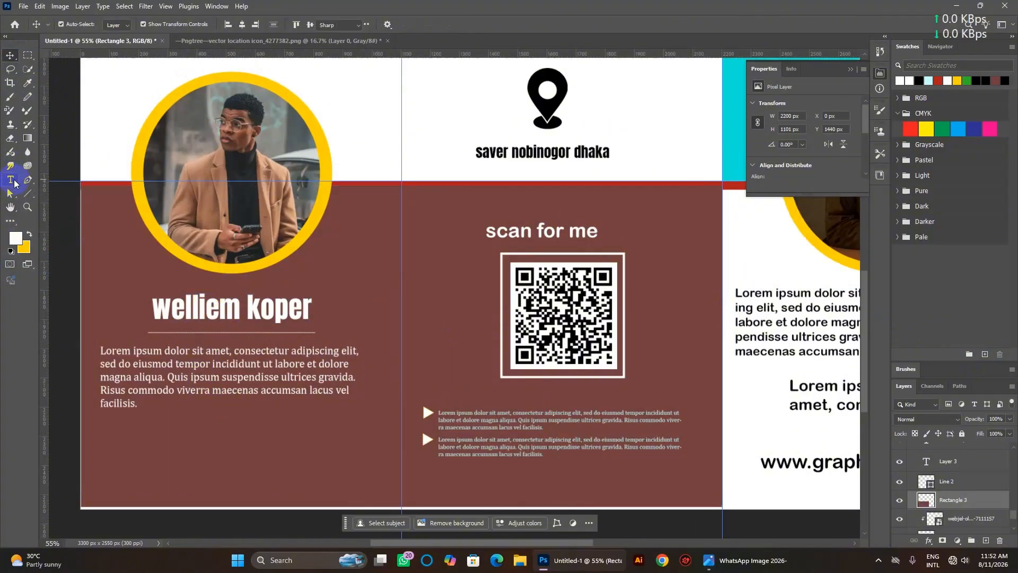
drag(158, 421, 319, 491)
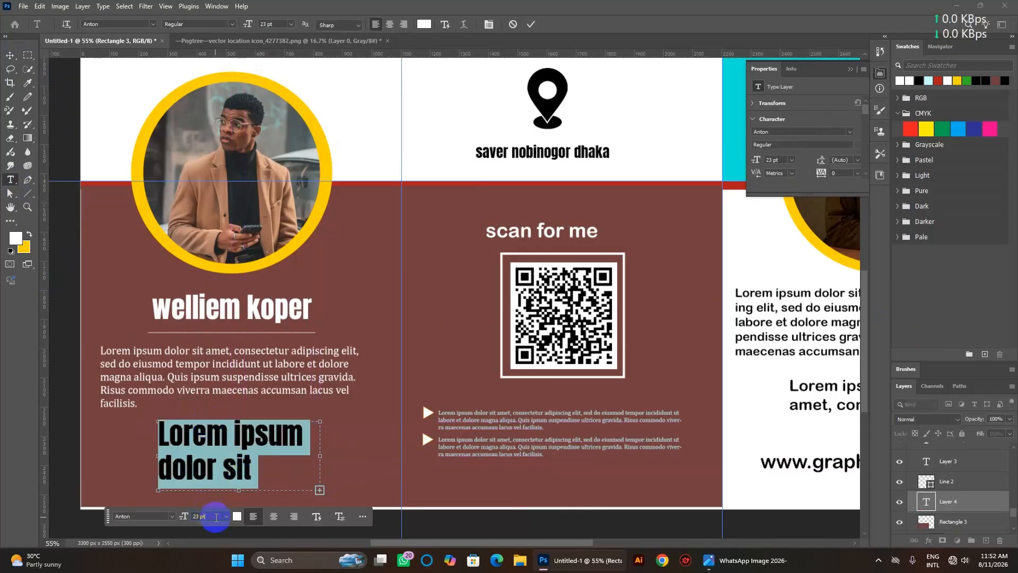
text(7)
key(Return)
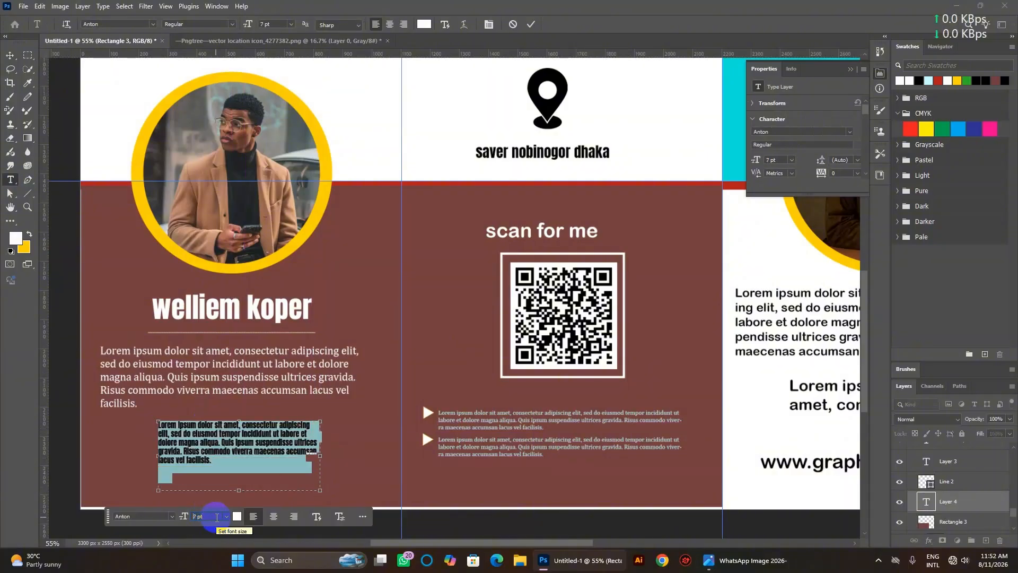
click(23, 57)
click(255, 434)
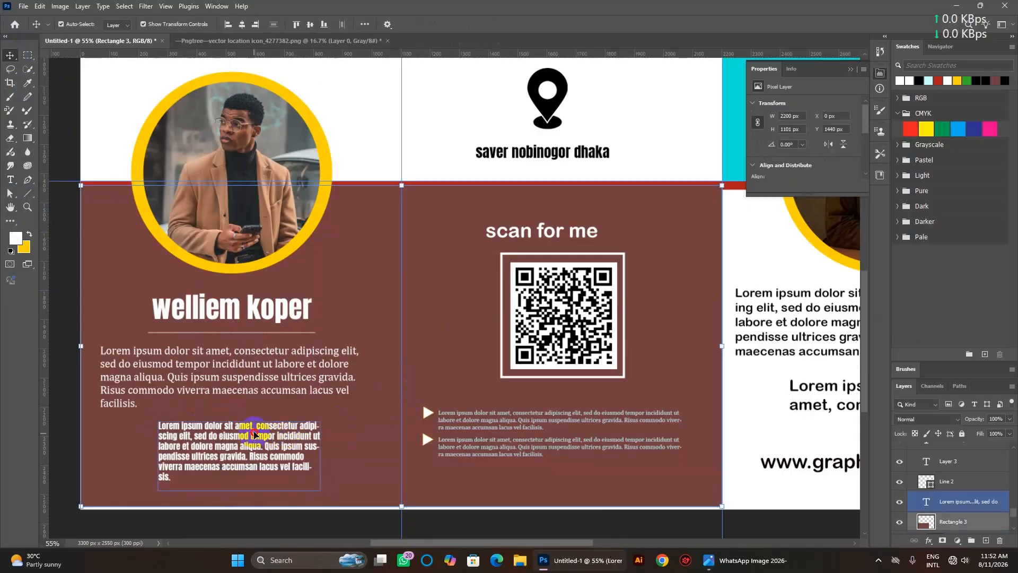
mouse_move(254, 434)
mouse_down()
mouse_move(254, 425)
mouse_move(255, 439)
mouse_up()
click(171, 346)
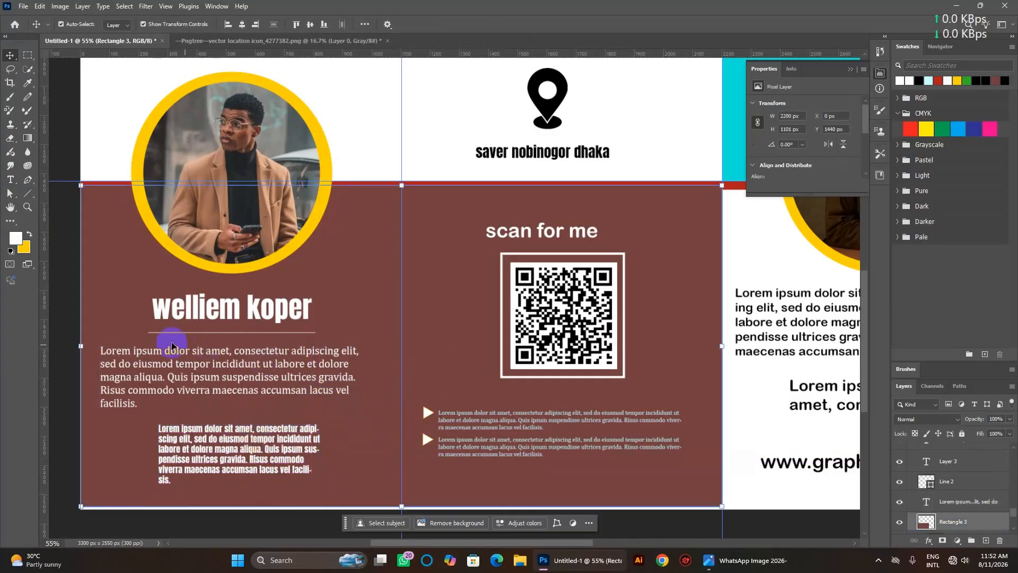
Draw a horizontal line above the small text block with a white stroke.
click(26, 197)
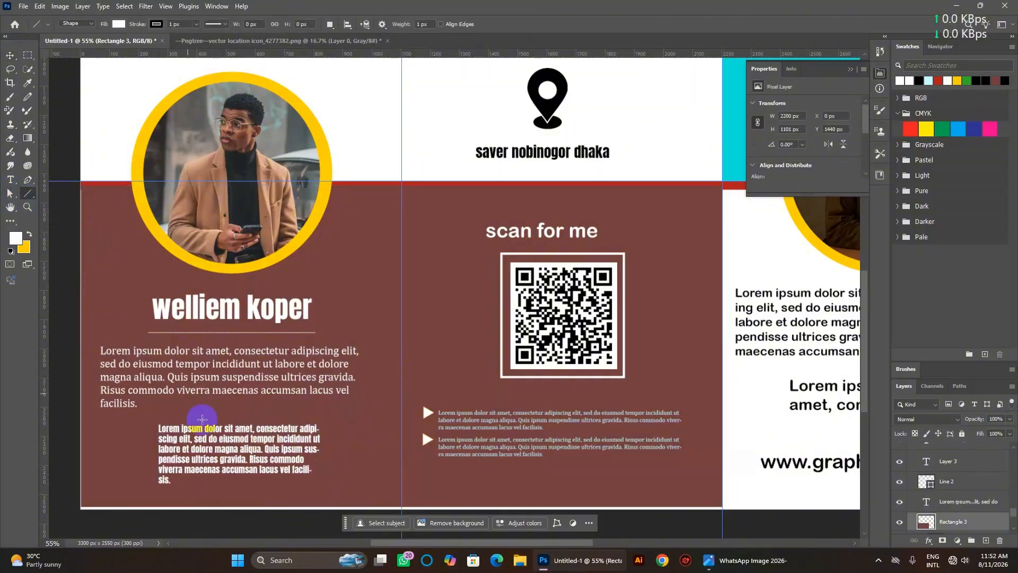
drag(164, 408, 331, 408)
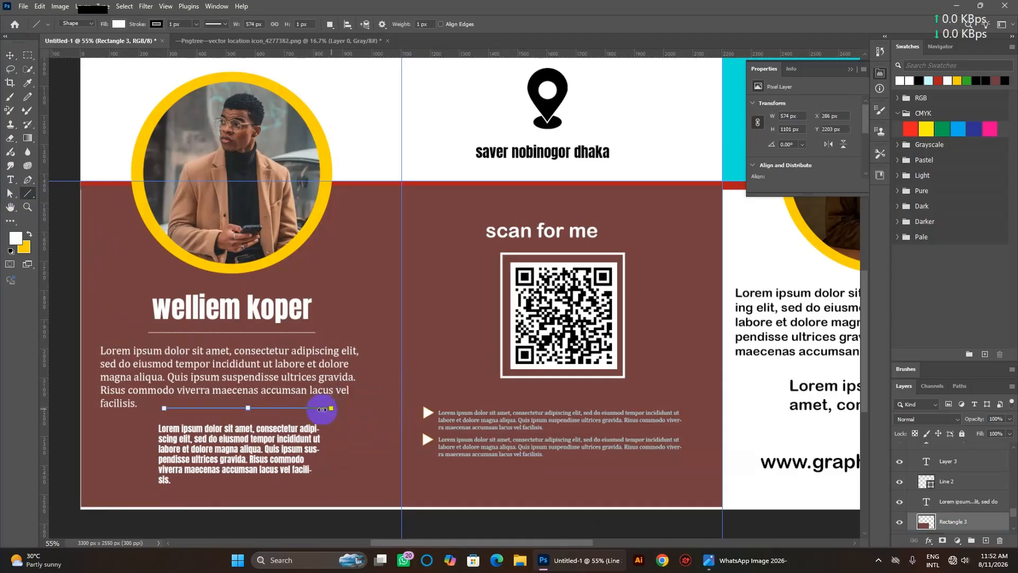
click(196, 433)
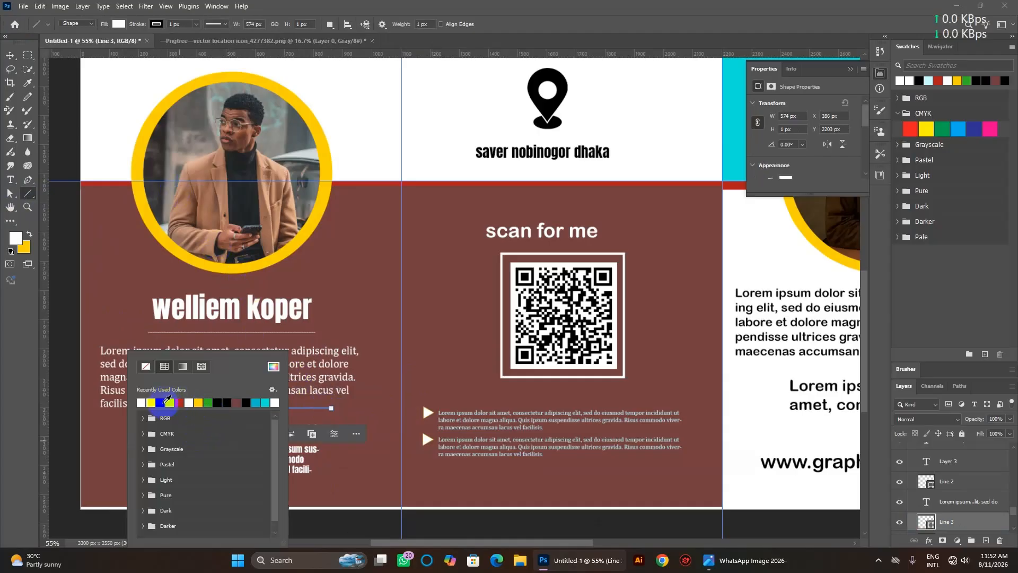
click(153, 402)
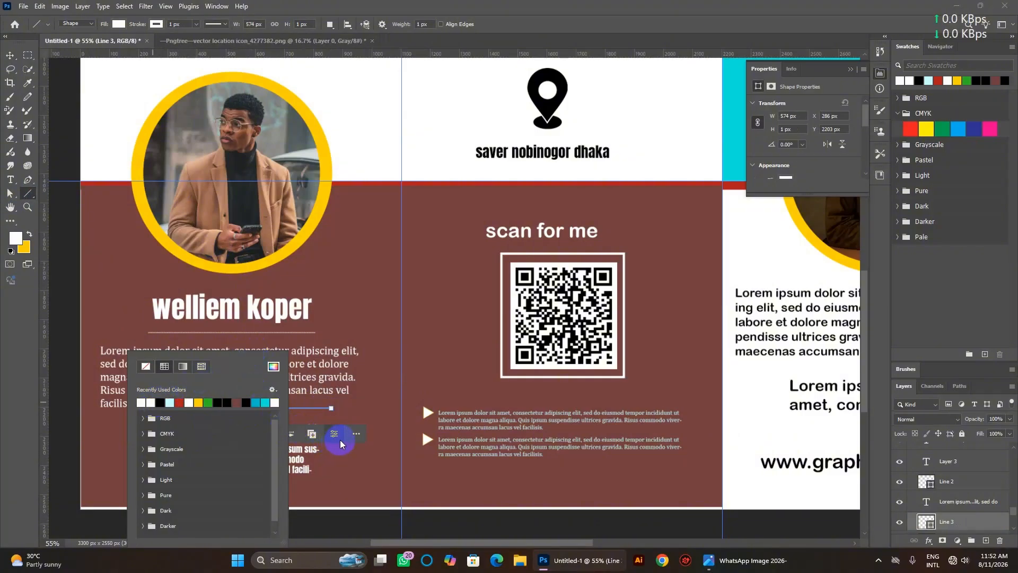
click(354, 436)
click(355, 434)
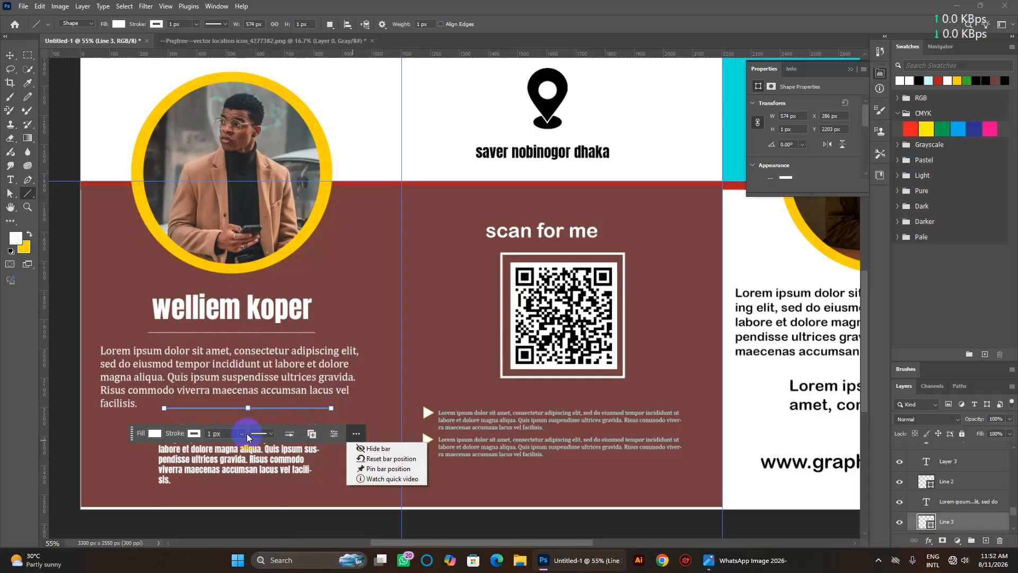
click(255, 435)
Make the line's stroke dashed and increase its weight.
click(272, 434)
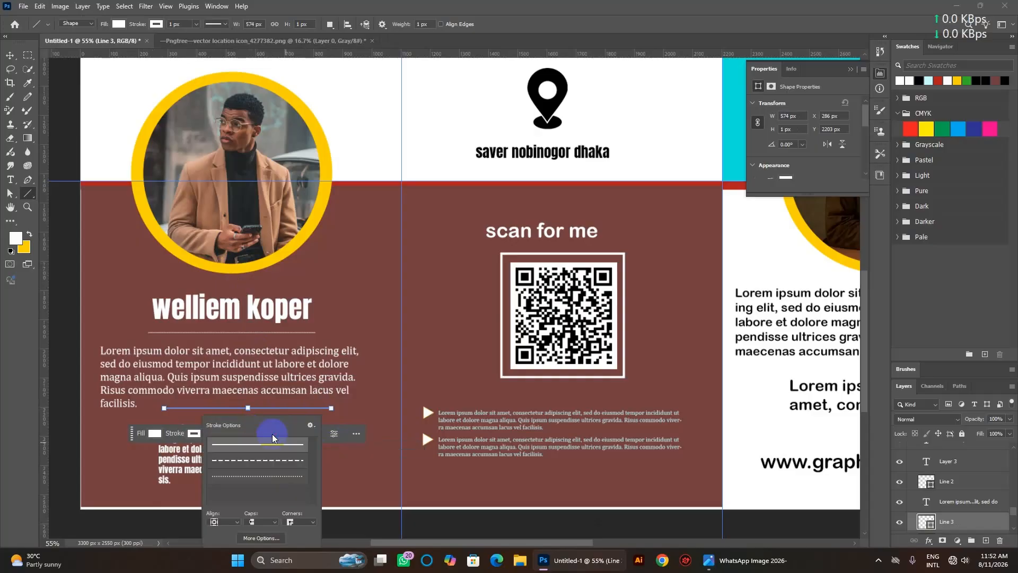
click(272, 461)
click(190, 434)
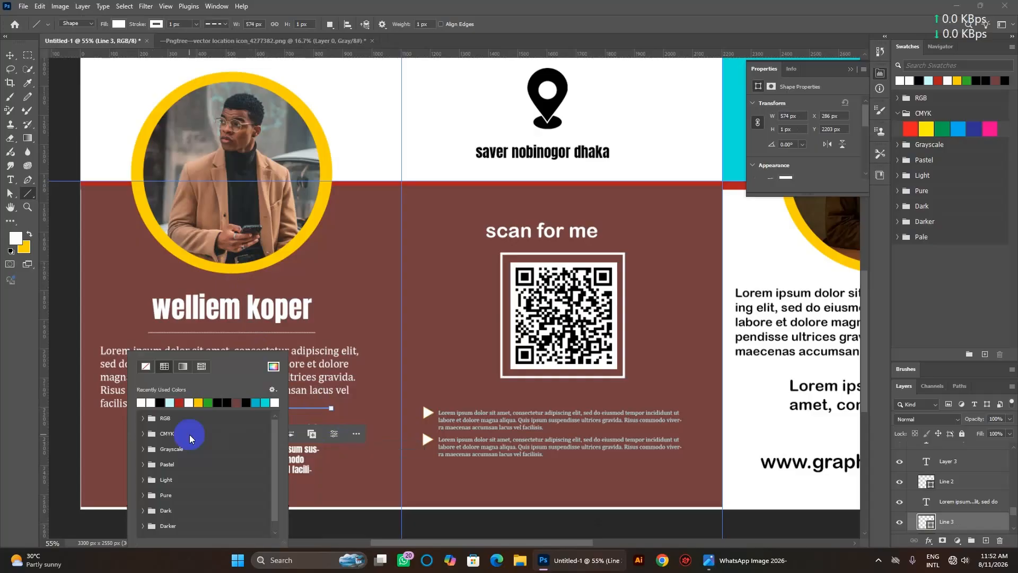
click(300, 436)
click(241, 434)
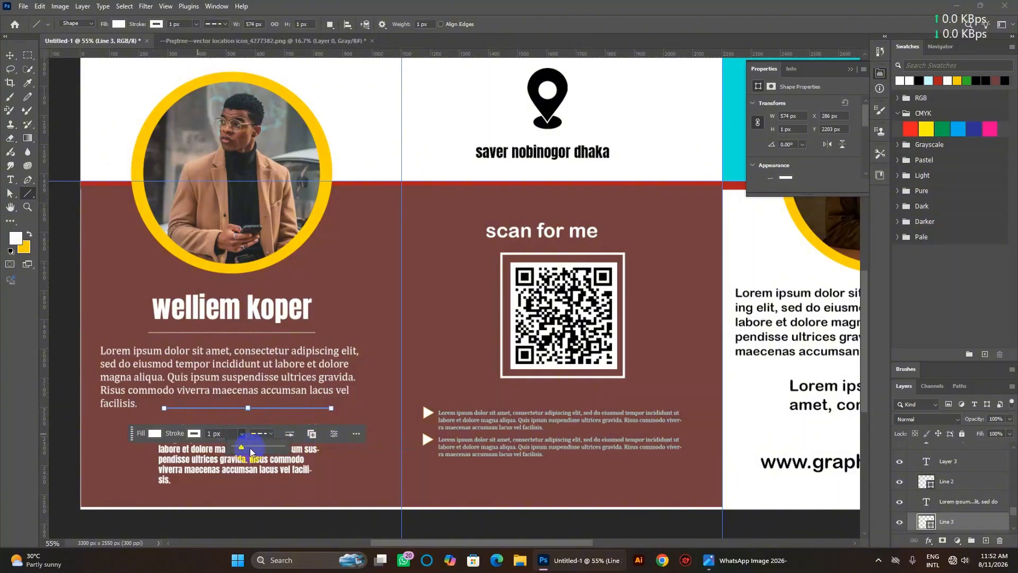
mouse_move(250, 451)
mouse_down()
mouse_move(268, 452)
mouse_move(241, 451)
mouse_up()
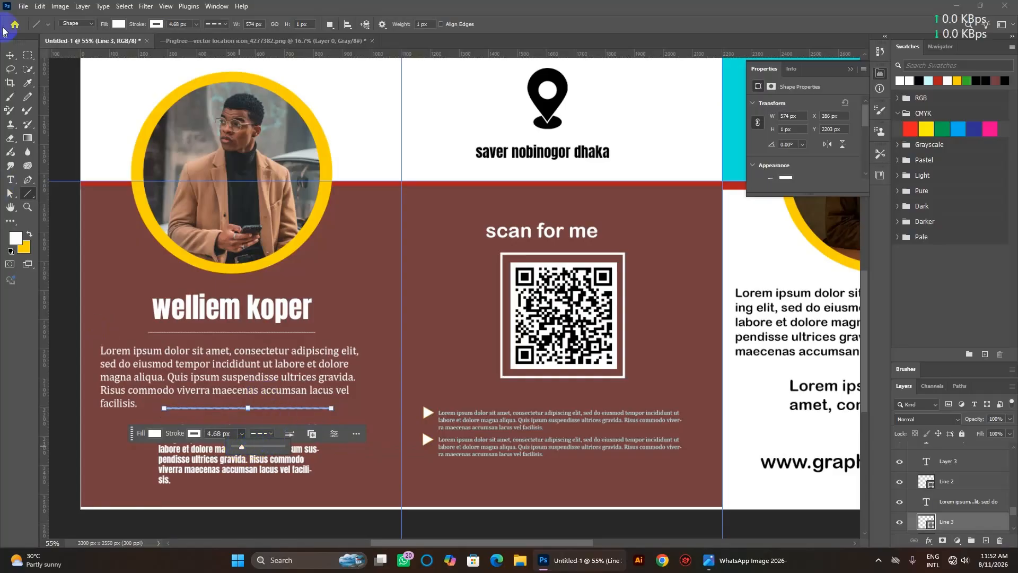
Move the dashed line just above the small text block, then deselect it.
click(10, 55)
click(367, 417)
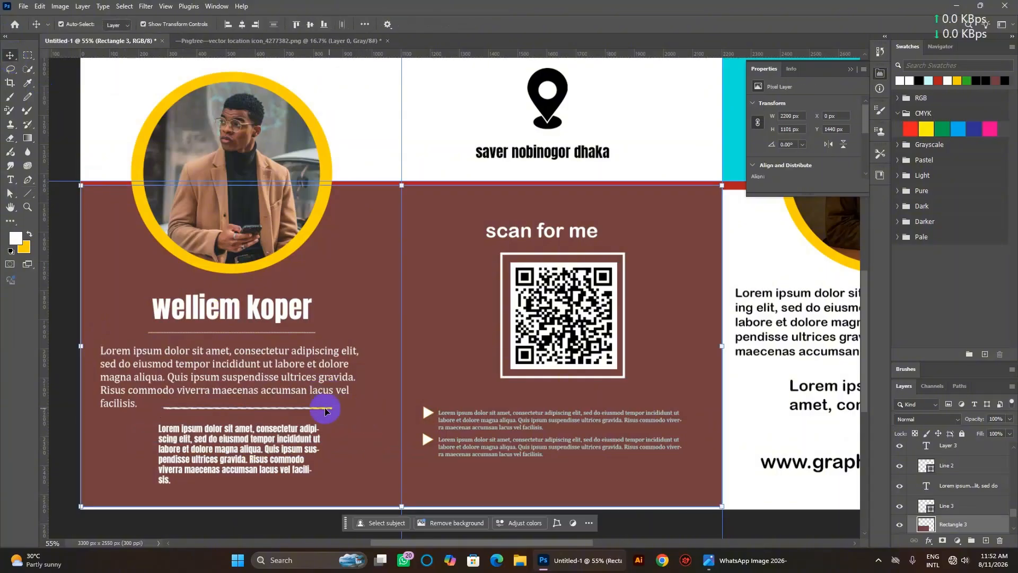
click(297, 408)
key(Left)
key(Left)
key(Left)
key(Left)
key(Left)
key(Left)
key(Left)
key(Left)
key(Left)
key(Left)
key(Left)
key(Left)
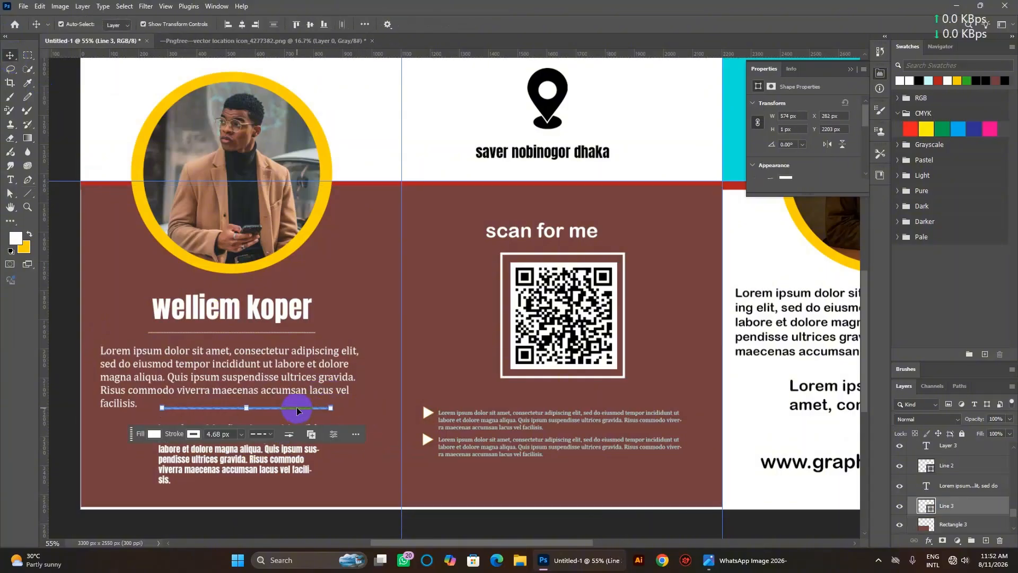
drag(297, 406, 299, 416)
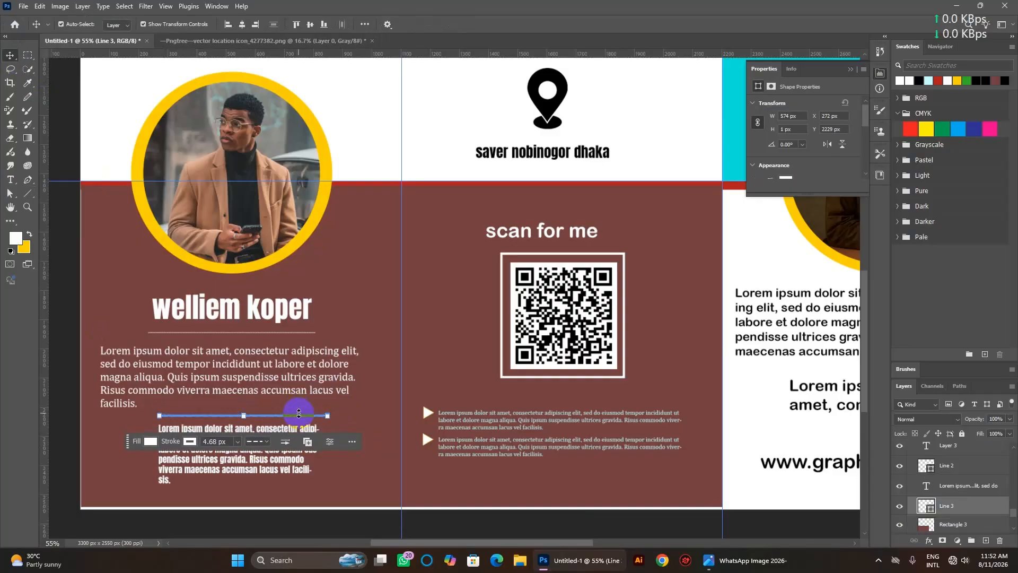
click(73, 190)
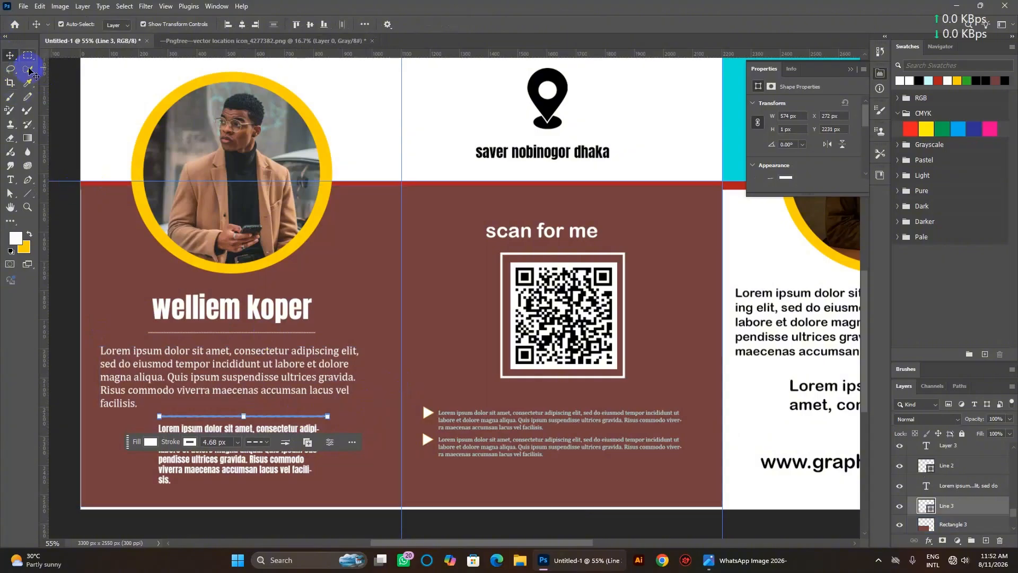
click(391, 266)
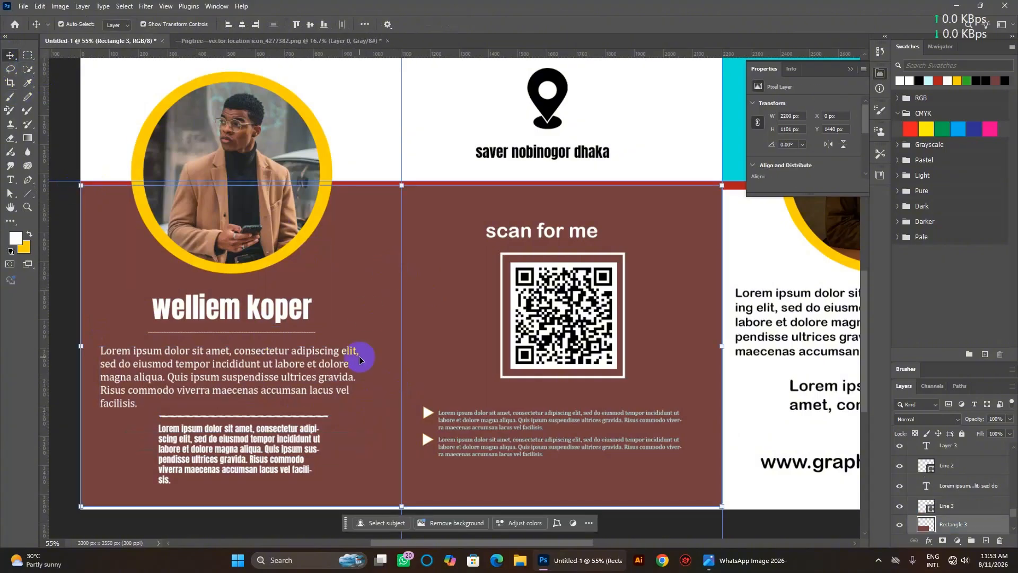
Start a new text layer at the top of the cyan panel and clear its placeholder text.
scroll(358, 360, down, 4)
scroll(360, 351, down, 6)
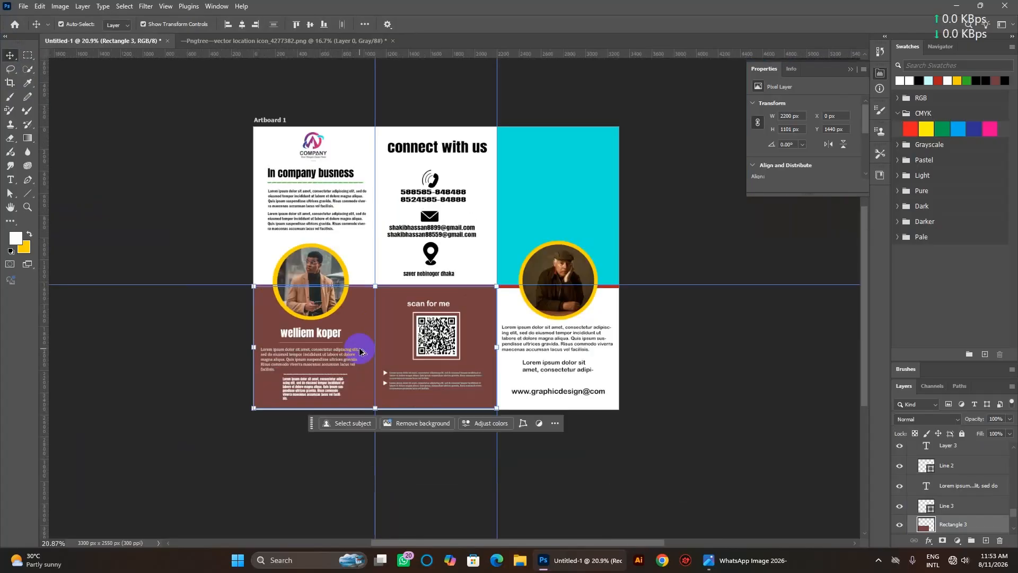
scroll(359, 351, left, 2)
scroll(360, 352, right, 5)
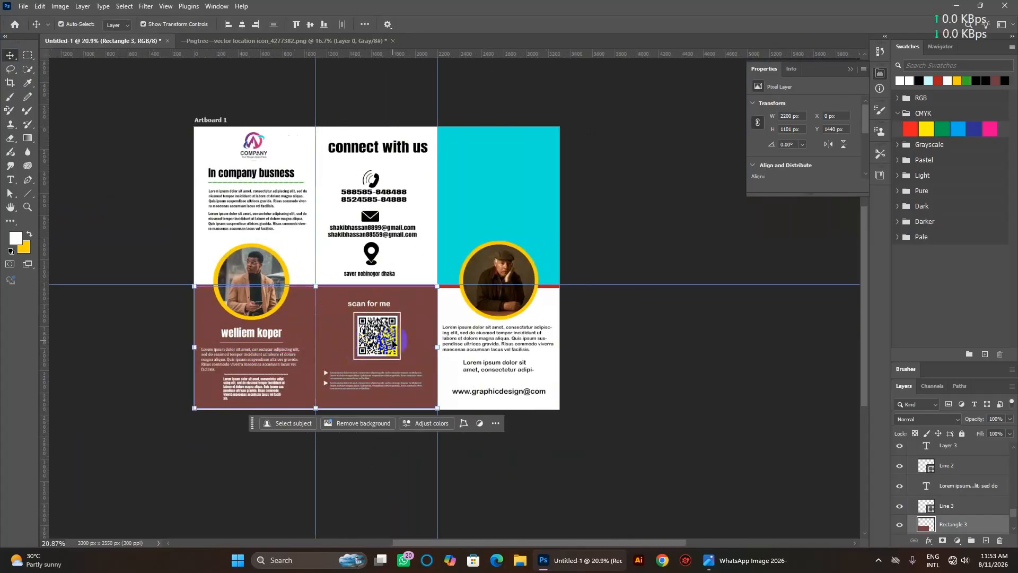
scroll(525, 298, up, 1)
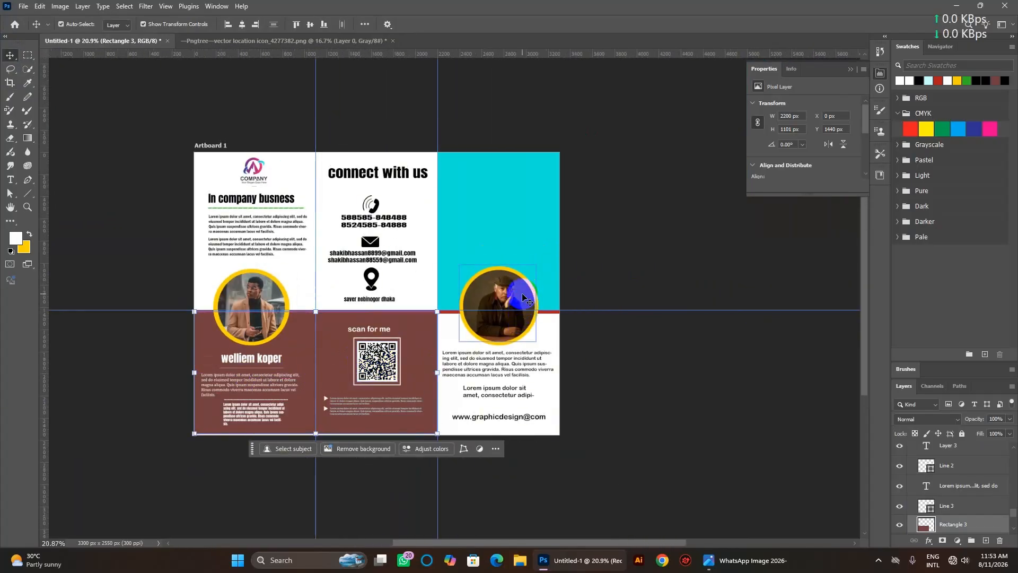
scroll(523, 298, up, 2)
scroll(522, 297, up, 1)
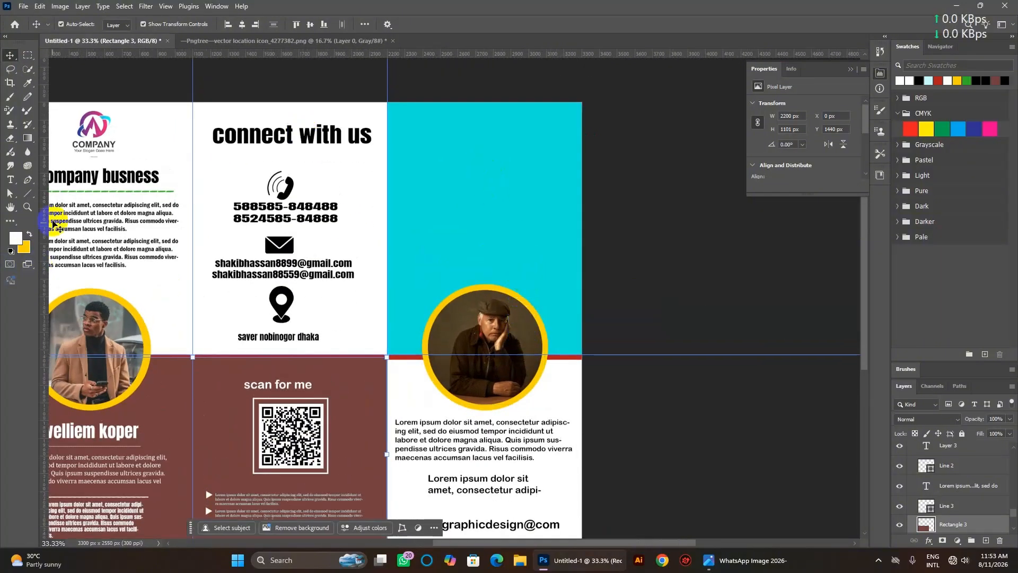
click(13, 182)
click(471, 137)
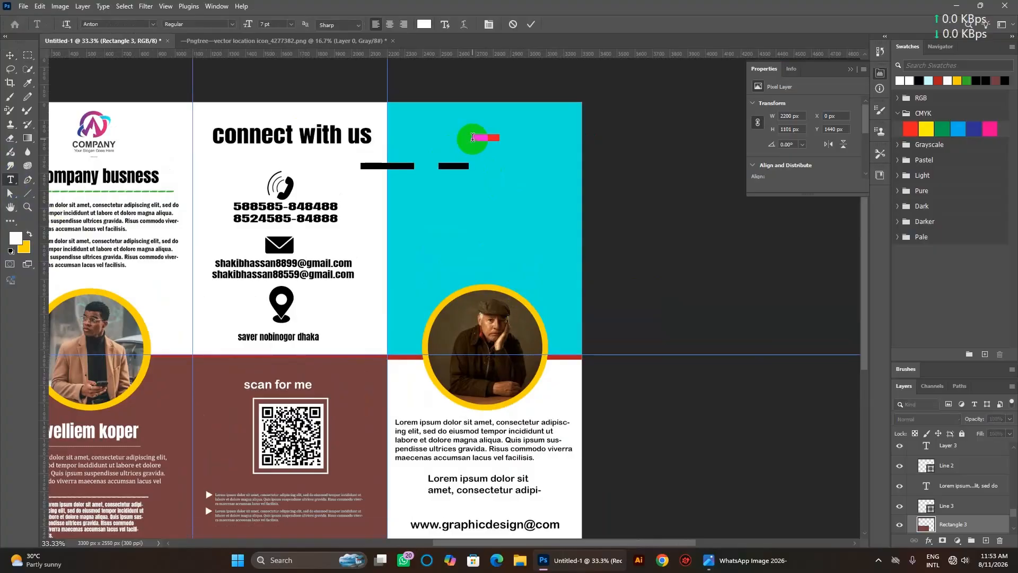
key(BackSpace)
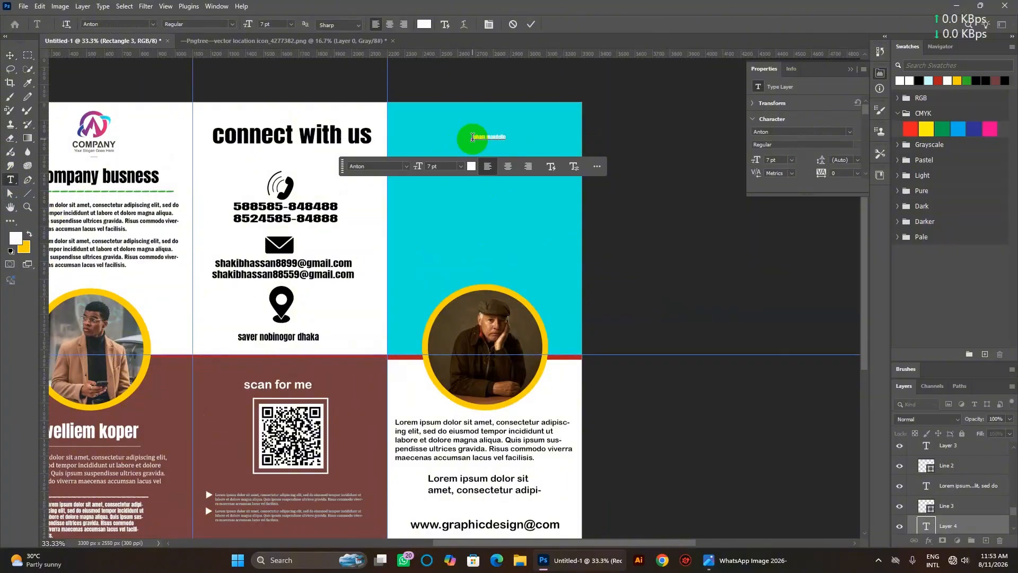
Set the name heading to Anton Regular 18 pt and centre it atop the cyan panel.
drag(473, 138, 516, 139)
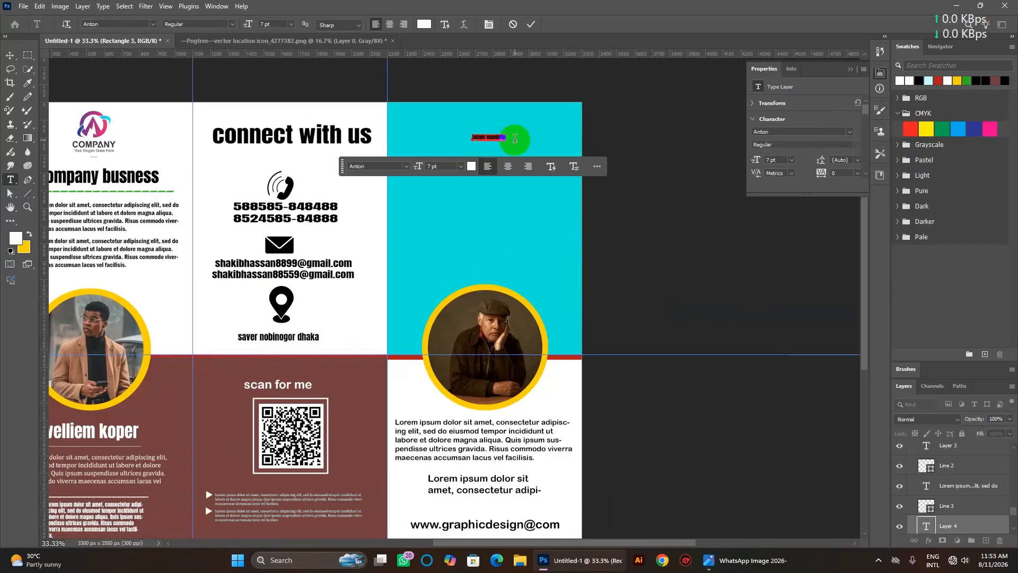
click(422, 166)
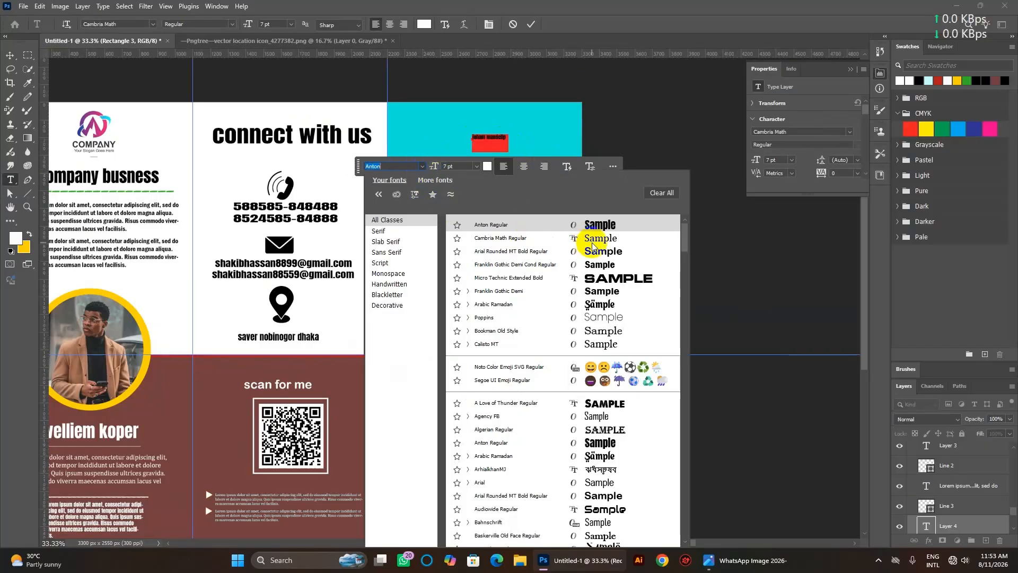
click(607, 227)
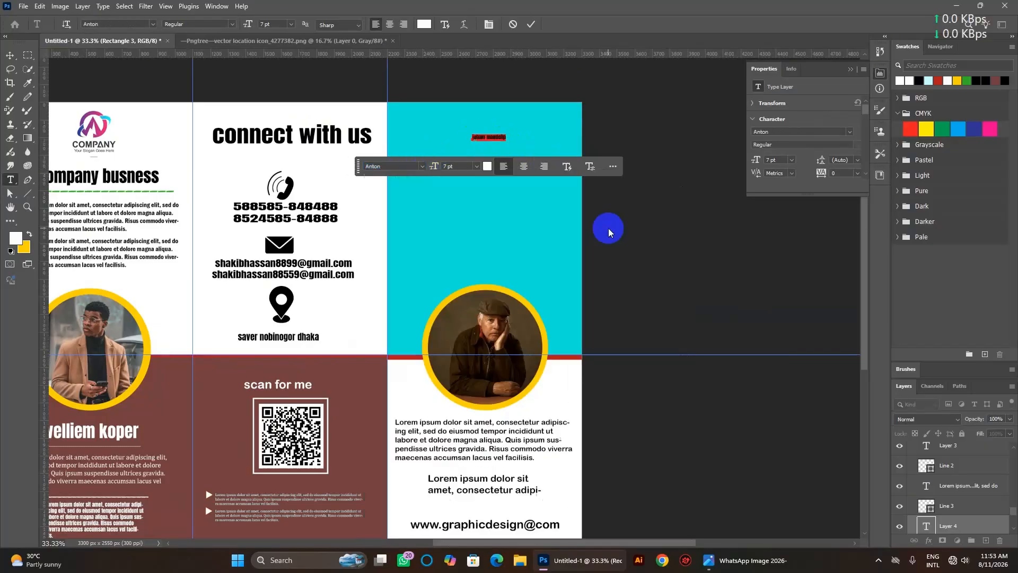
click(451, 167)
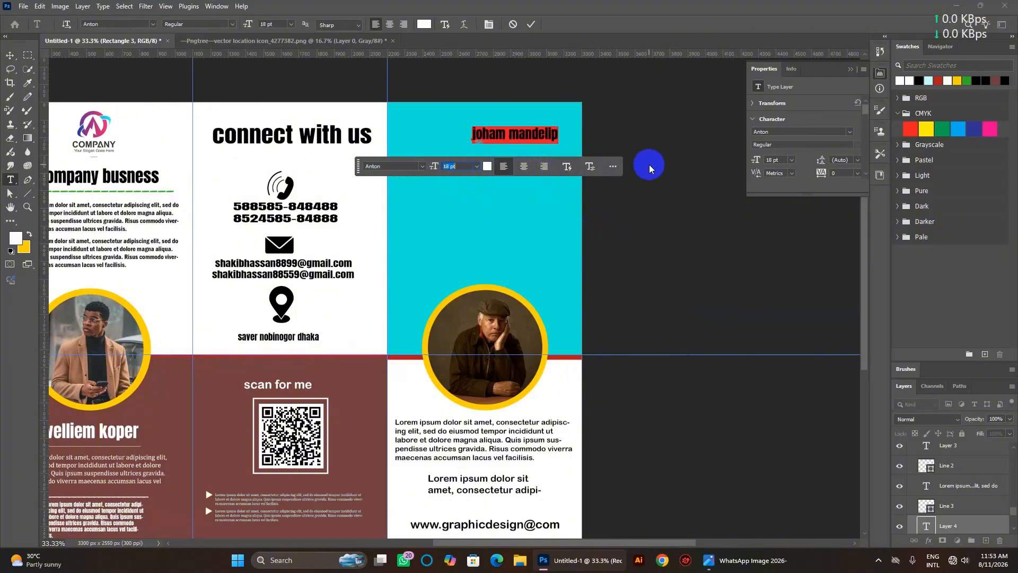
click(10, 55)
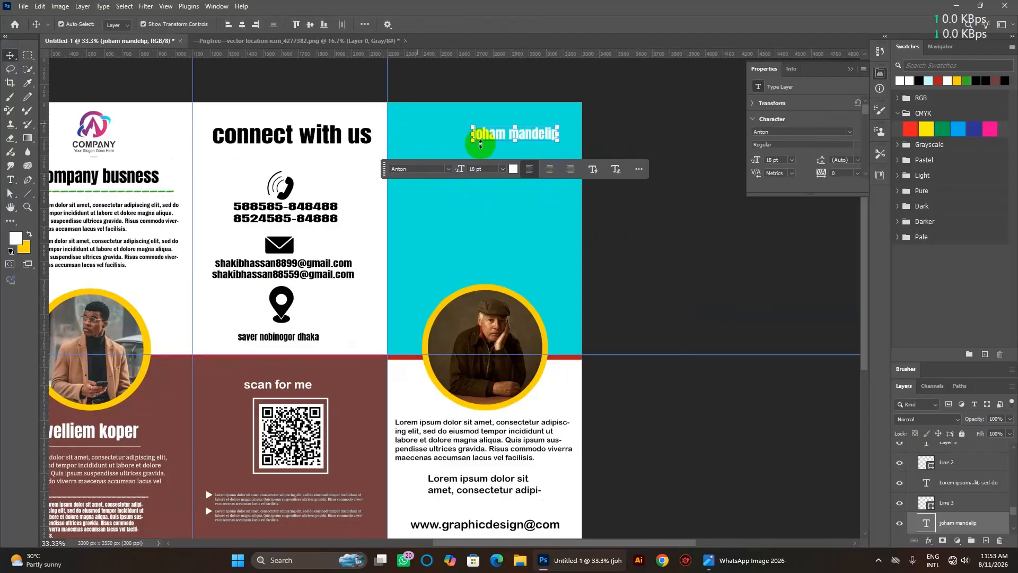
drag(536, 134, 502, 136)
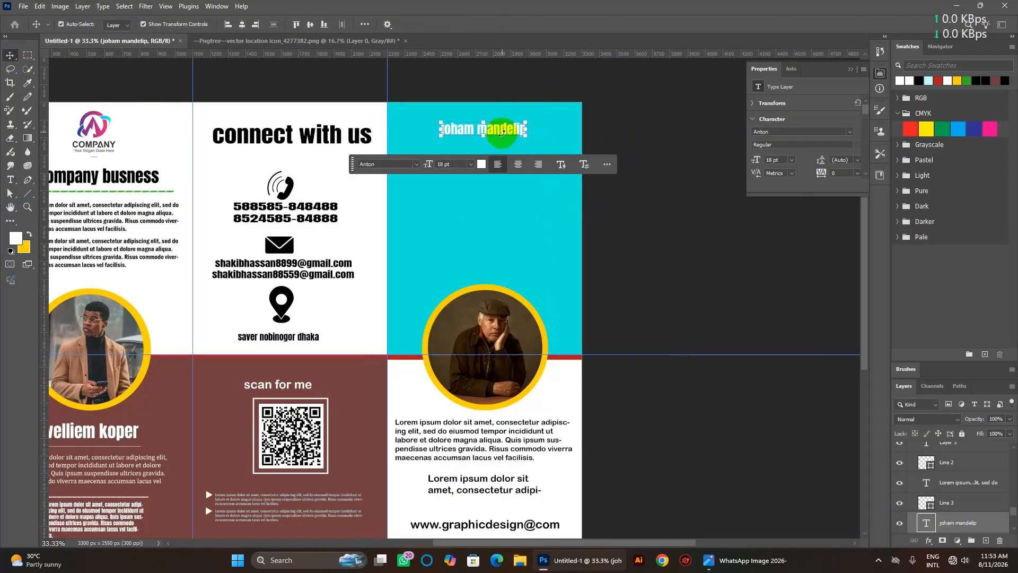
Draw a paragraph text box below the name with 10 pt black placeholder text.
click(10, 180)
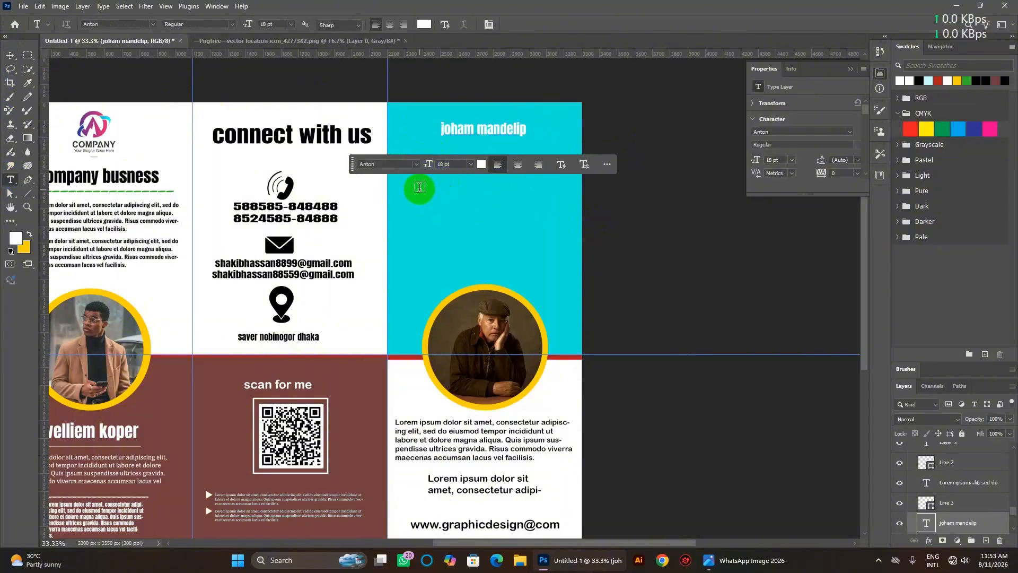
drag(411, 149, 563, 264)
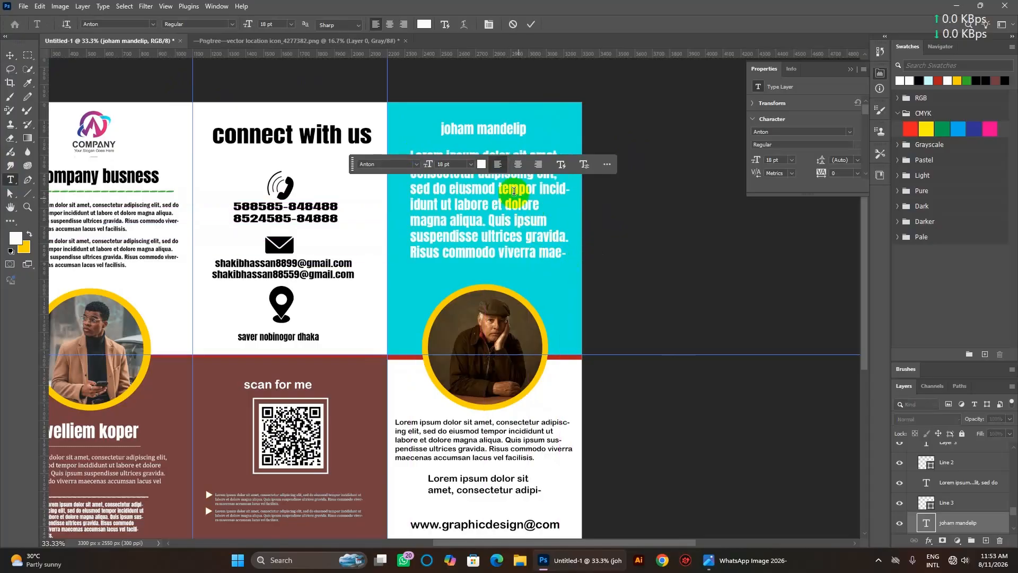
click(456, 288)
text(8)
key(Return)
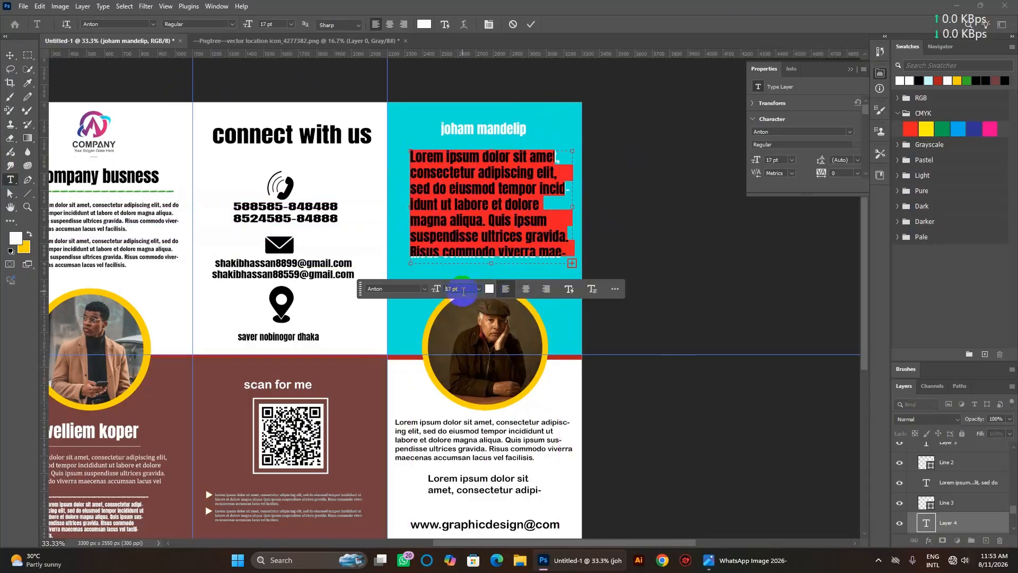
key(Up)
key(Up)
key(Up)
key(Up)
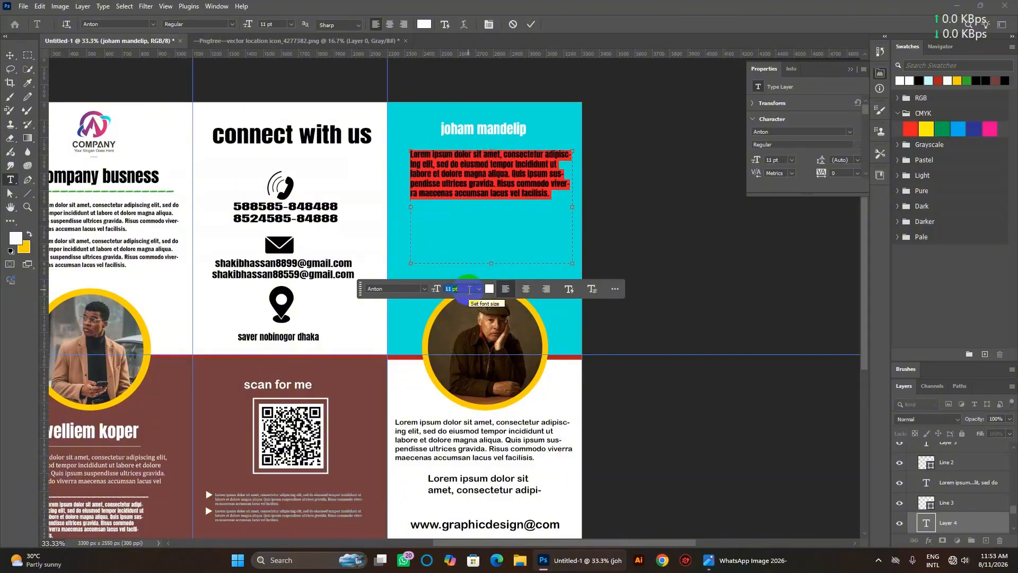
key(Down)
click(493, 291)
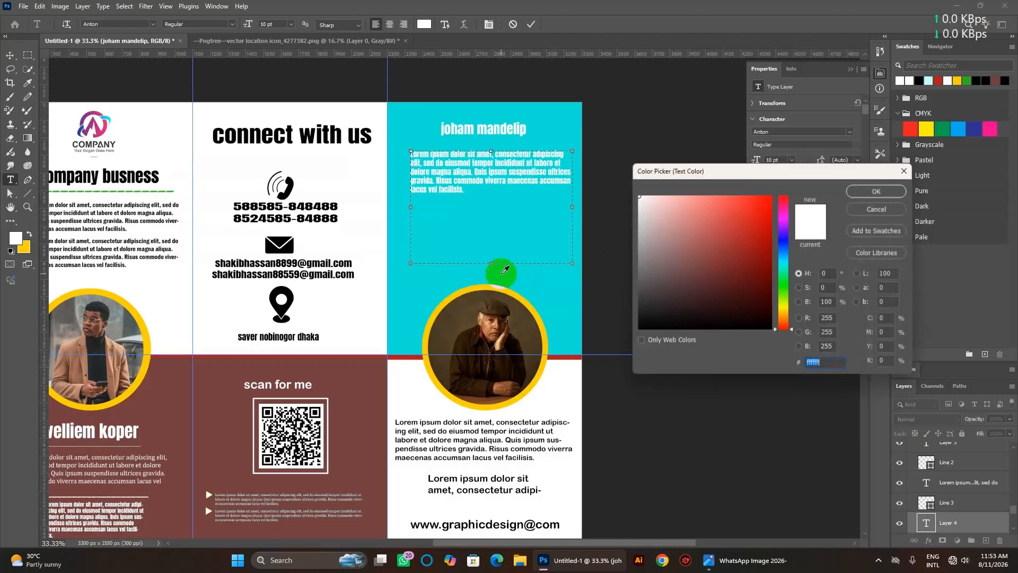
drag(648, 289, 655, 334)
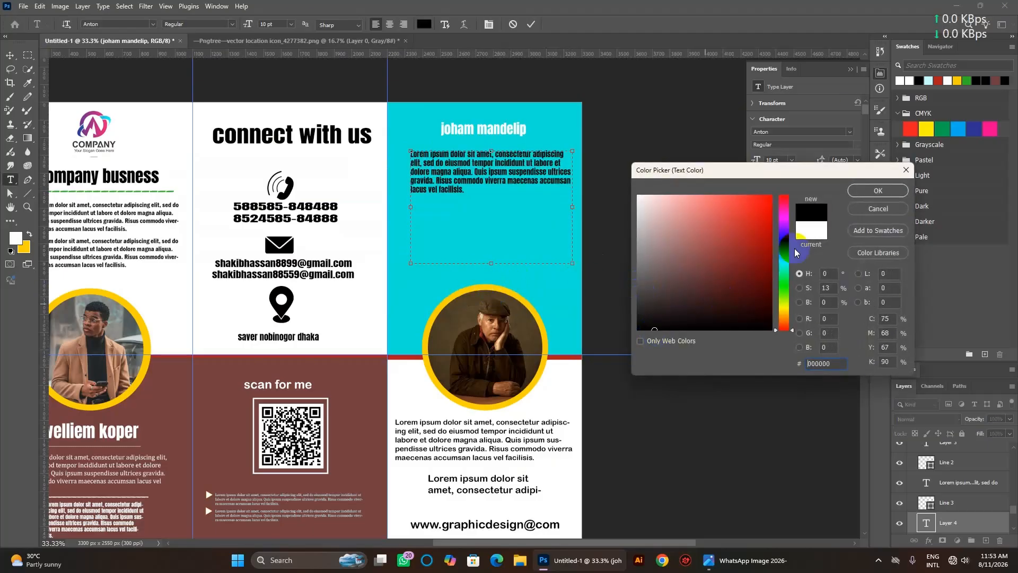
click(873, 195)
click(669, 240)
Duplicate the paragraph and place the copy below the first one.
click(493, 175)
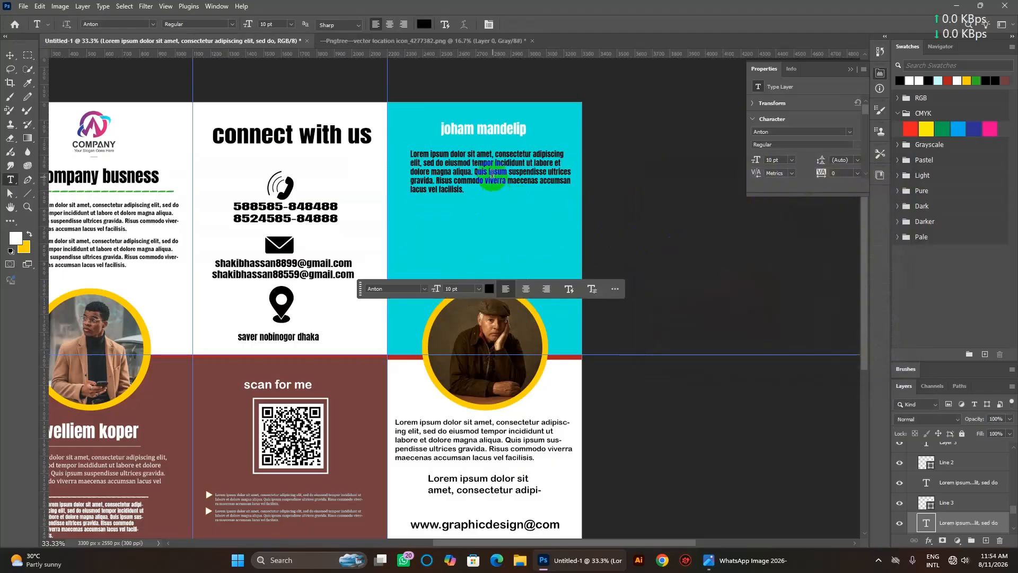
click(84, 49)
click(12, 56)
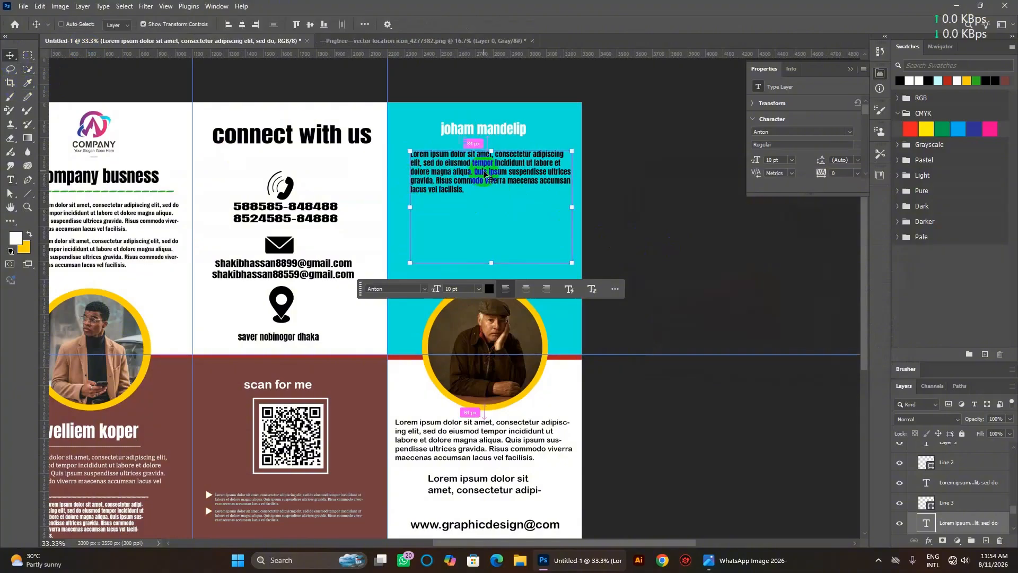
drag(484, 170, 488, 222)
click(620, 223)
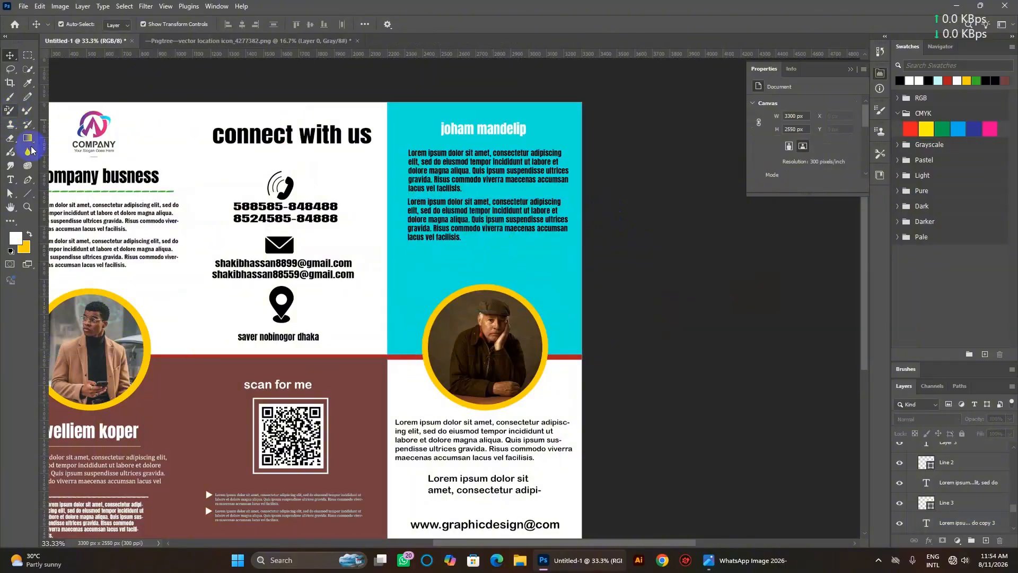
Draw a horizontal line under the name heading and set its stroke to white.
click(29, 194)
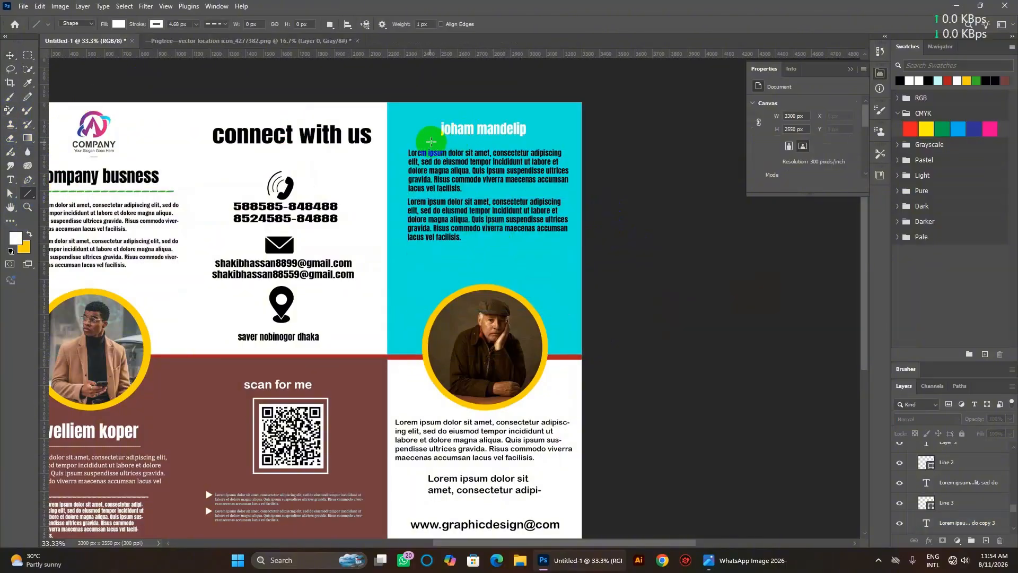
drag(431, 140, 537, 140)
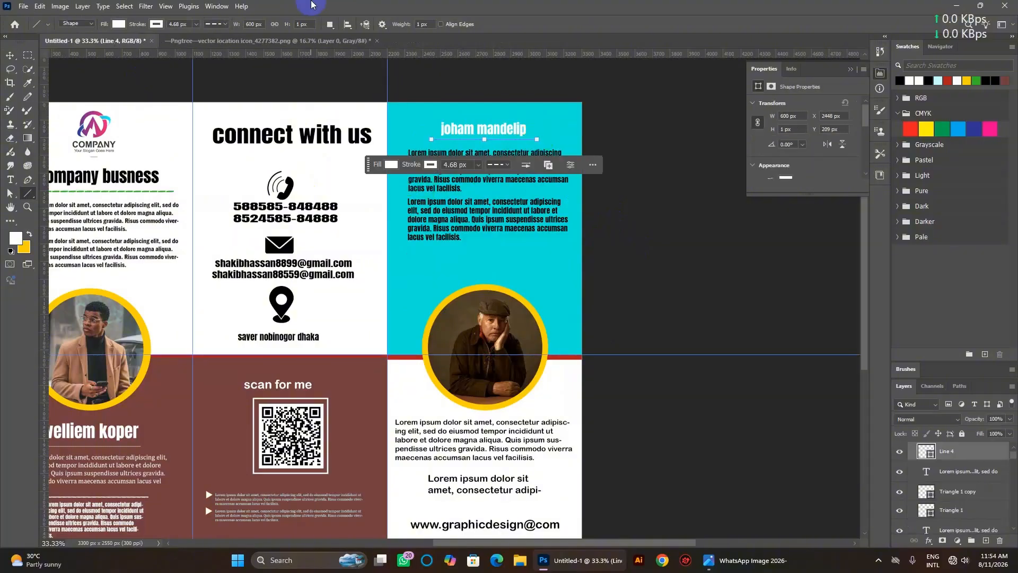
click(430, 164)
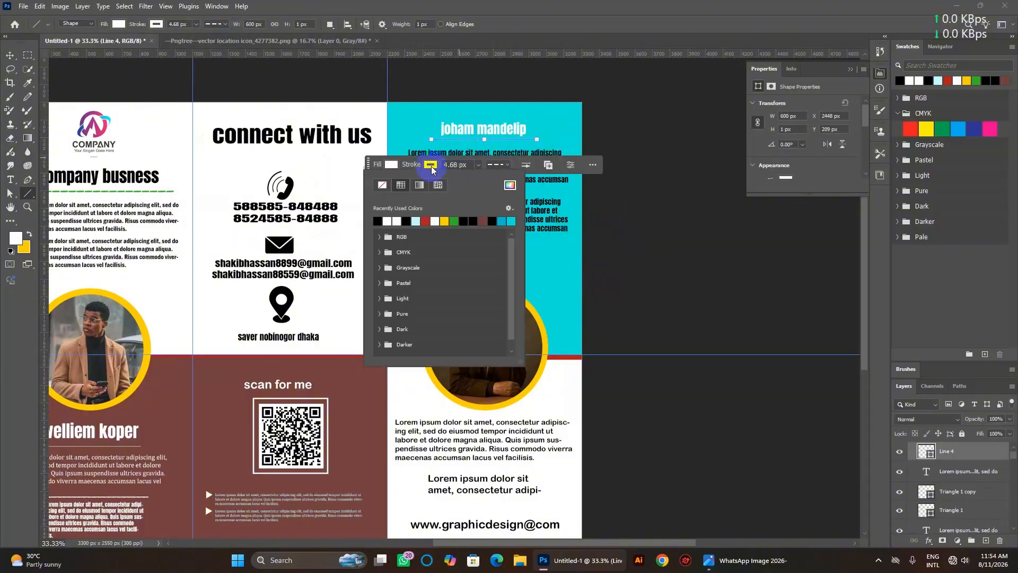
click(434, 220)
click(390, 165)
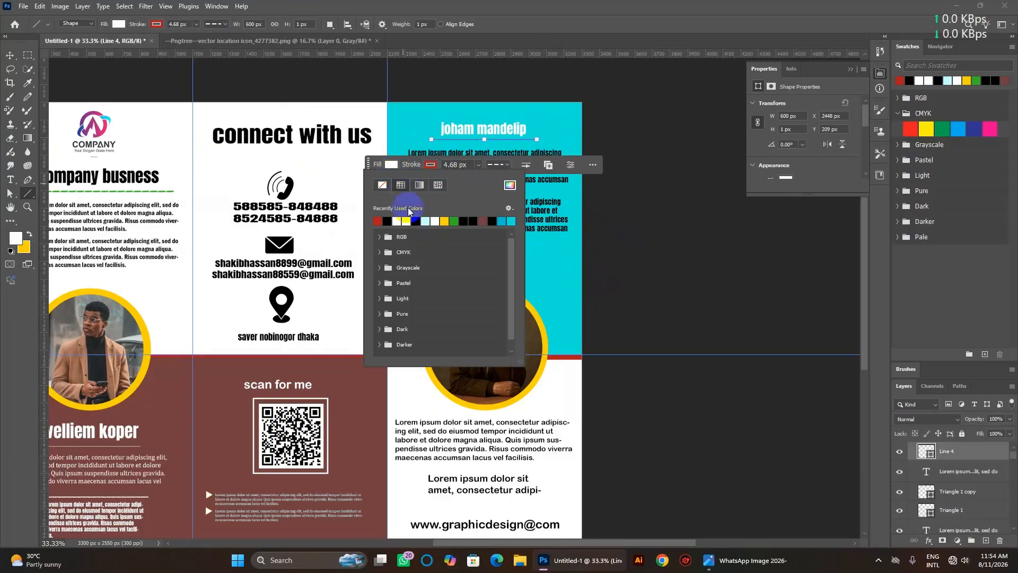
click(451, 217)
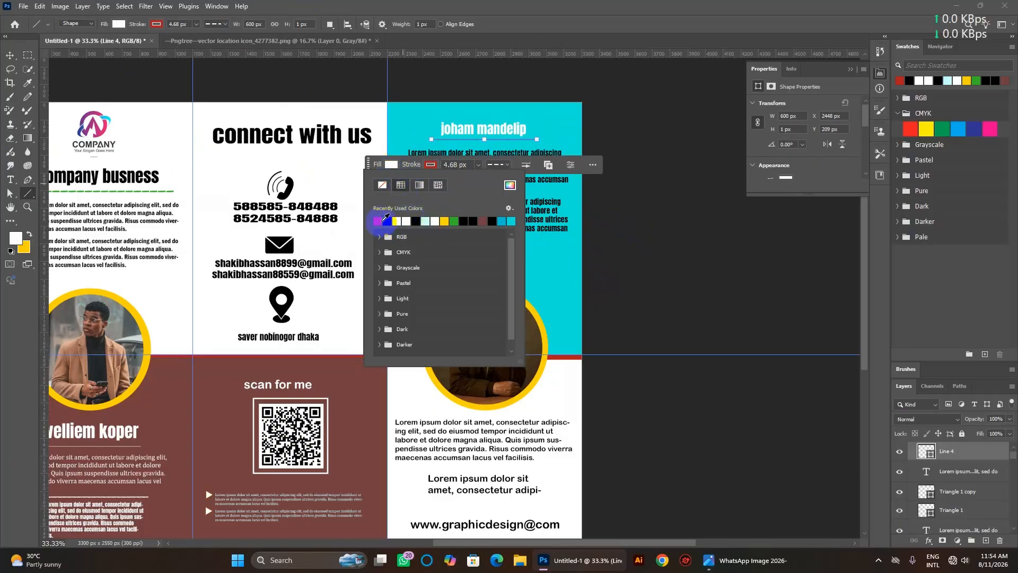
click(410, 220)
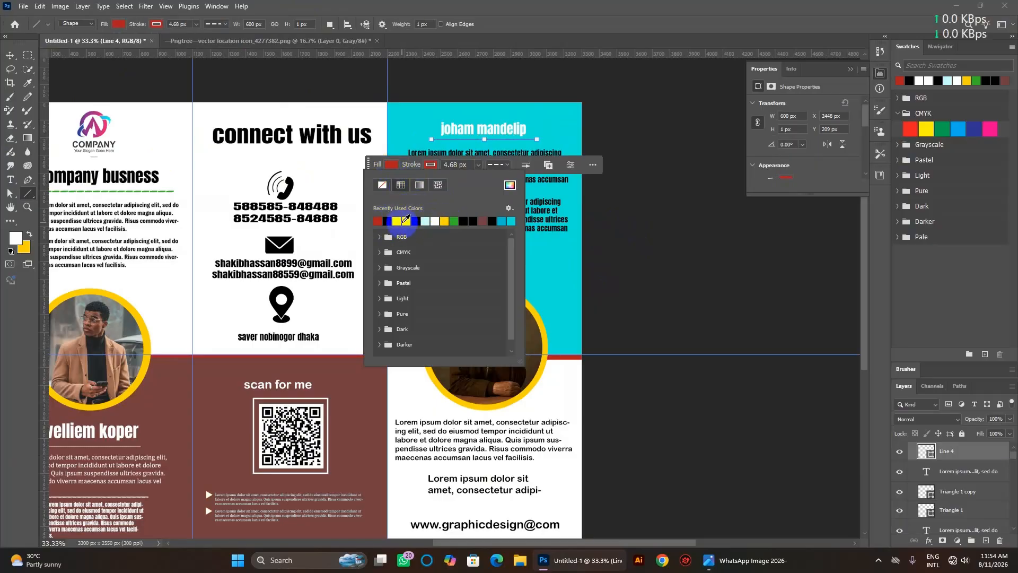
click(434, 173)
click(411, 222)
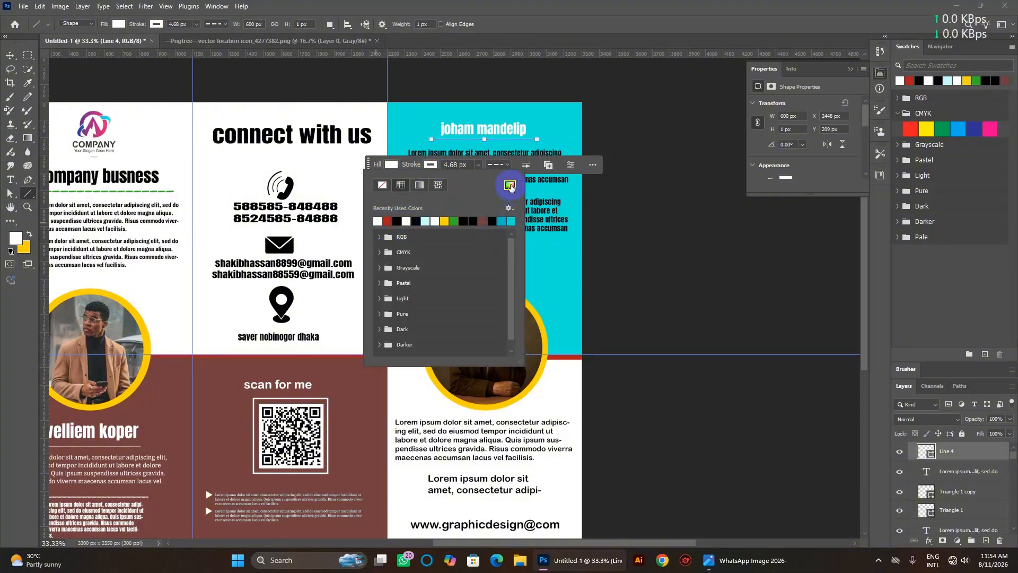
Set the line's stroke width to 4.68 px and deselect the cyan panel.
click(470, 164)
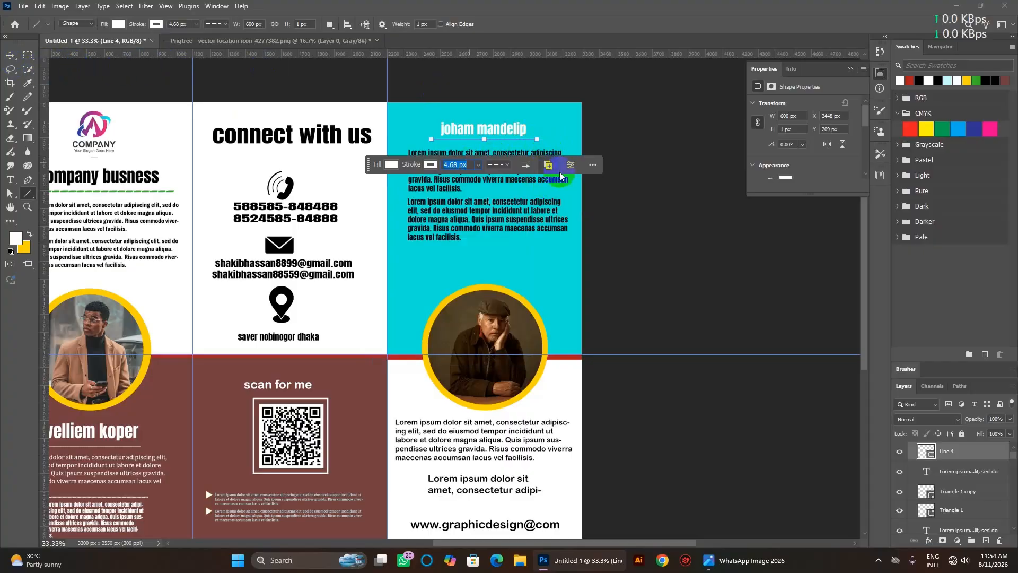
click(14, 58)
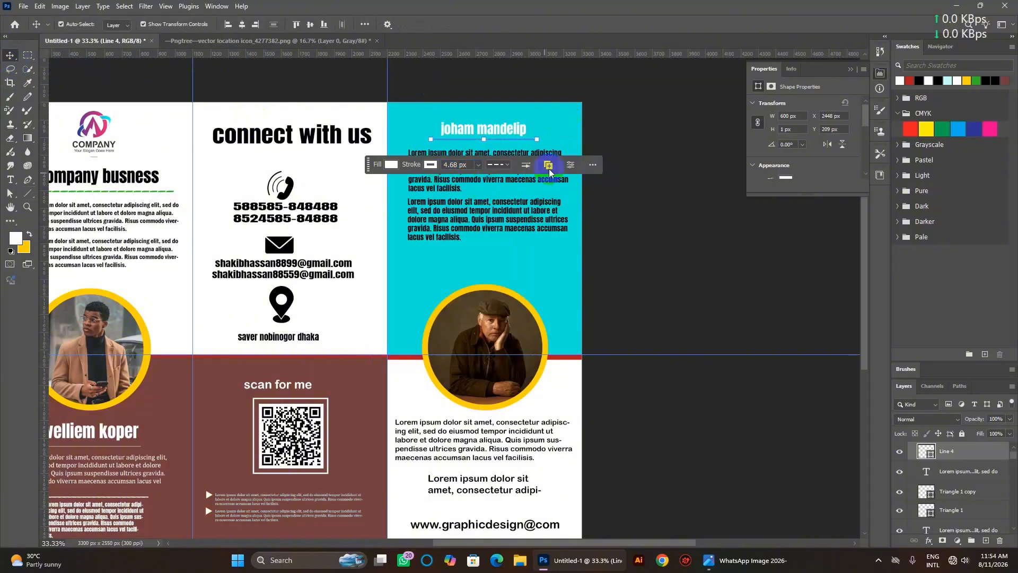
click(553, 139)
click(698, 296)
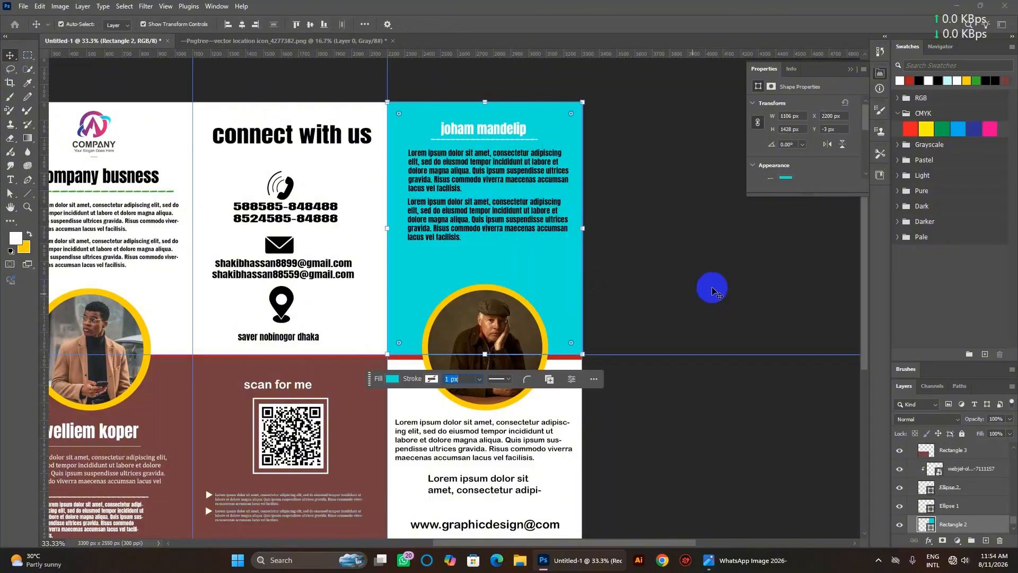
click(712, 289)
Fit the whole brochure in view and select Artboard 1 to show its artboard settings.
scroll(613, 303, down, 6)
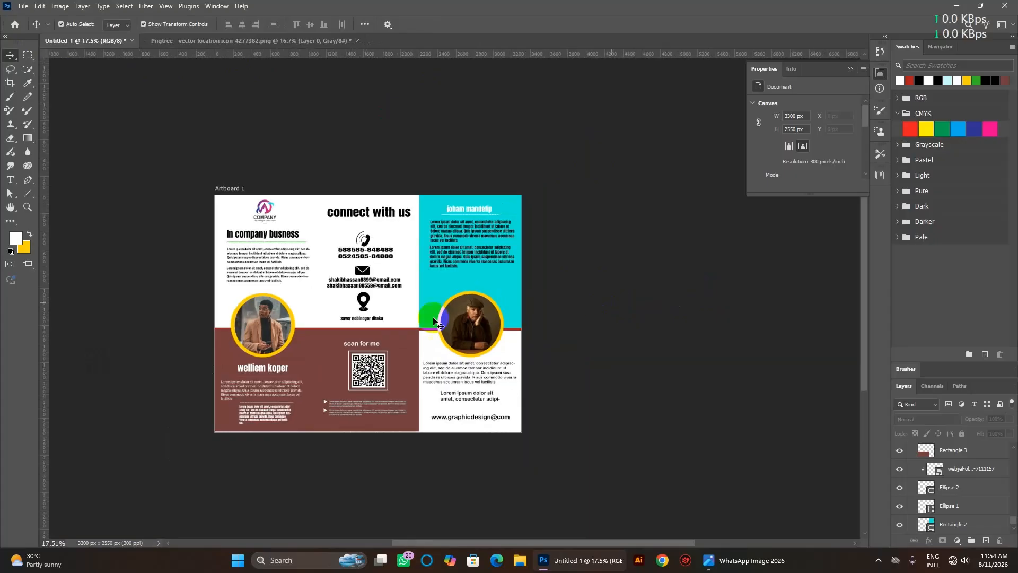
key(ctrl+0)
click(480, 333)
click(550, 352)
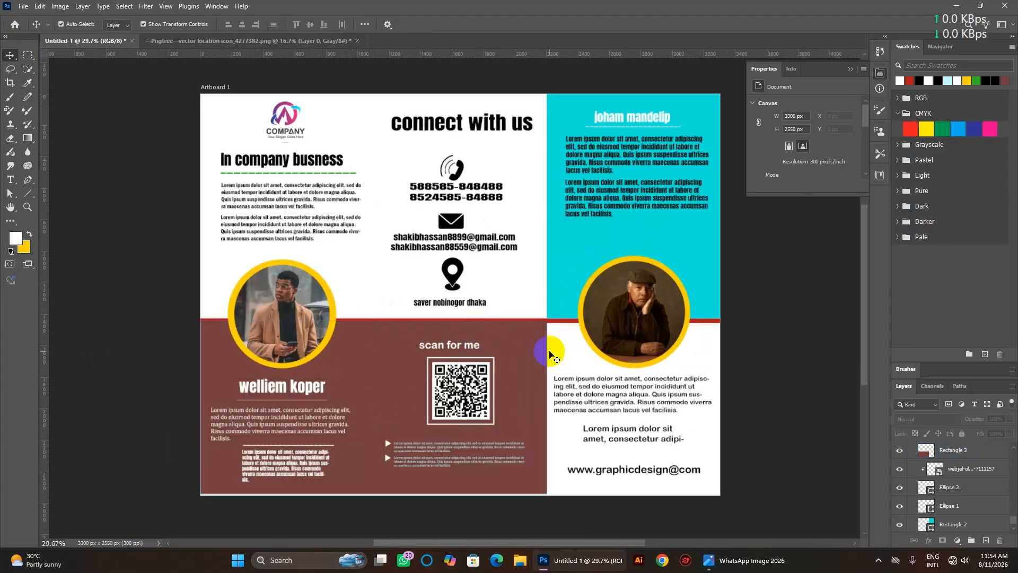
scroll(549, 352, right, 1)
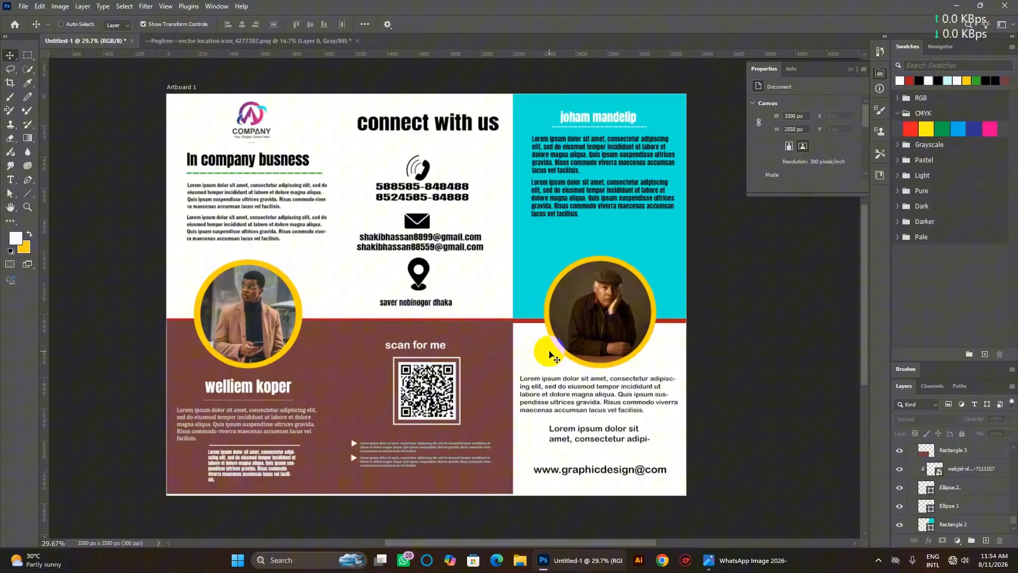
click(183, 89)
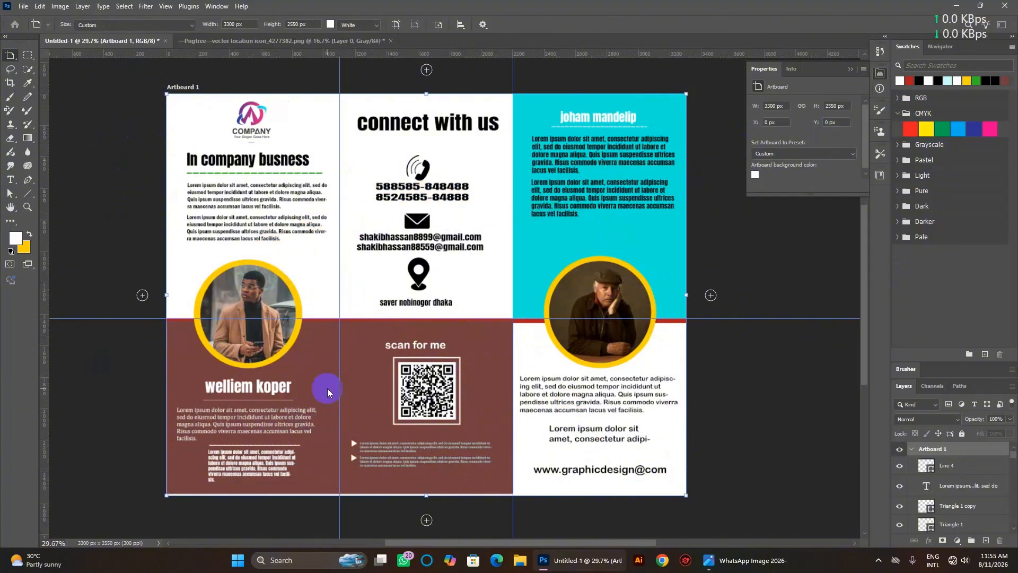
scroll(330, 392, down, 3)
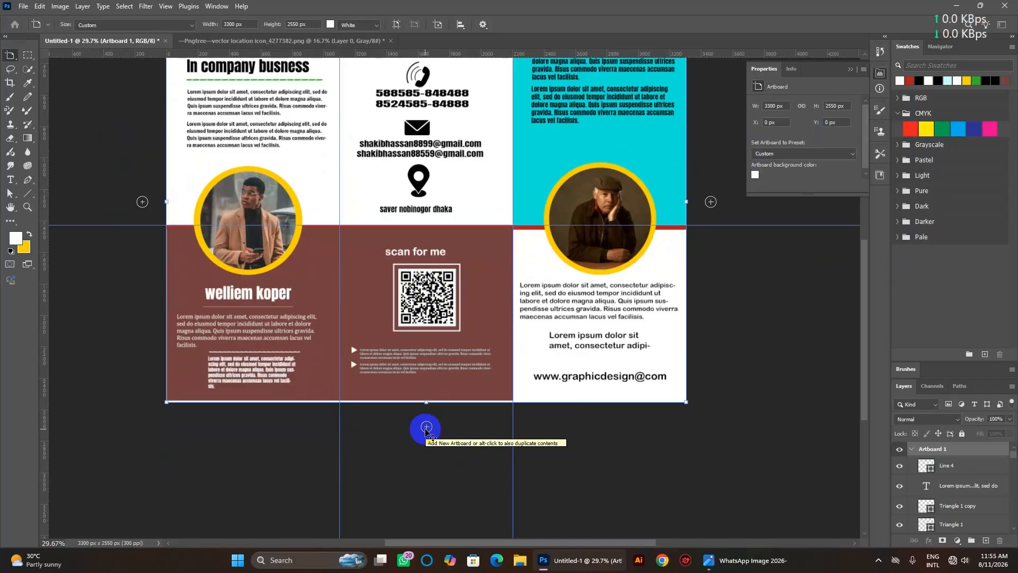
click(426, 427)
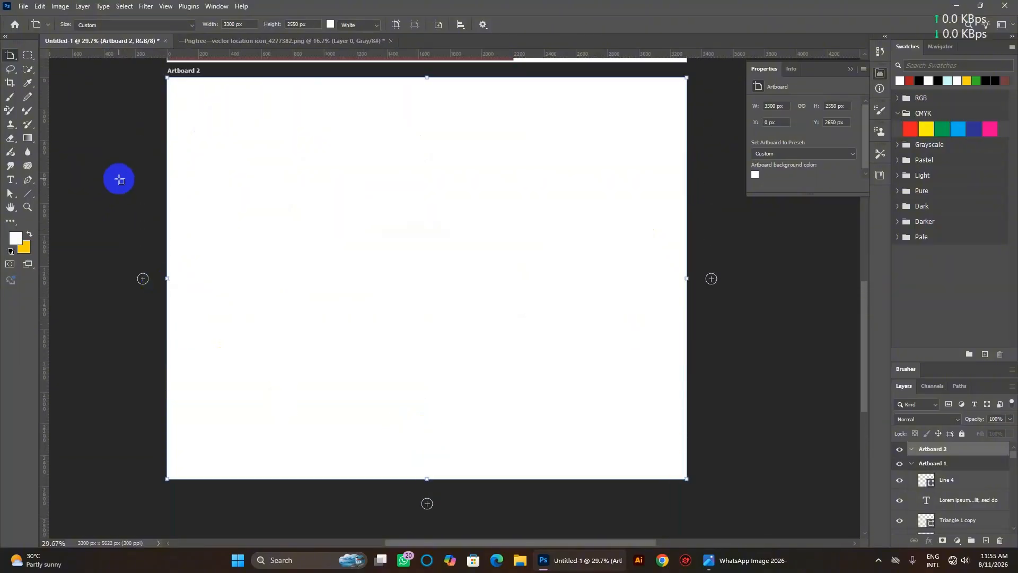
key(v)
click(313, 257)
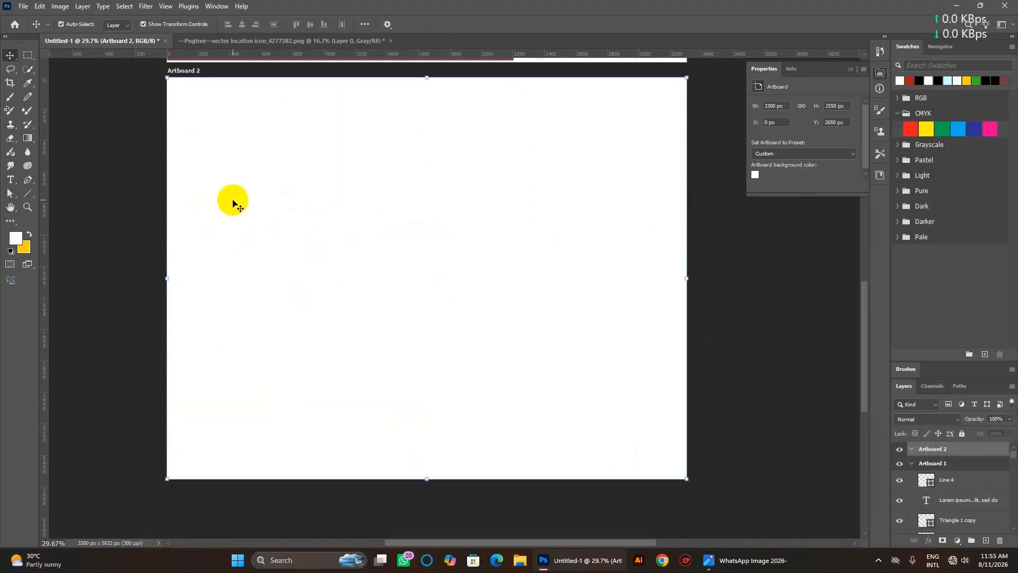
click(62, 10)
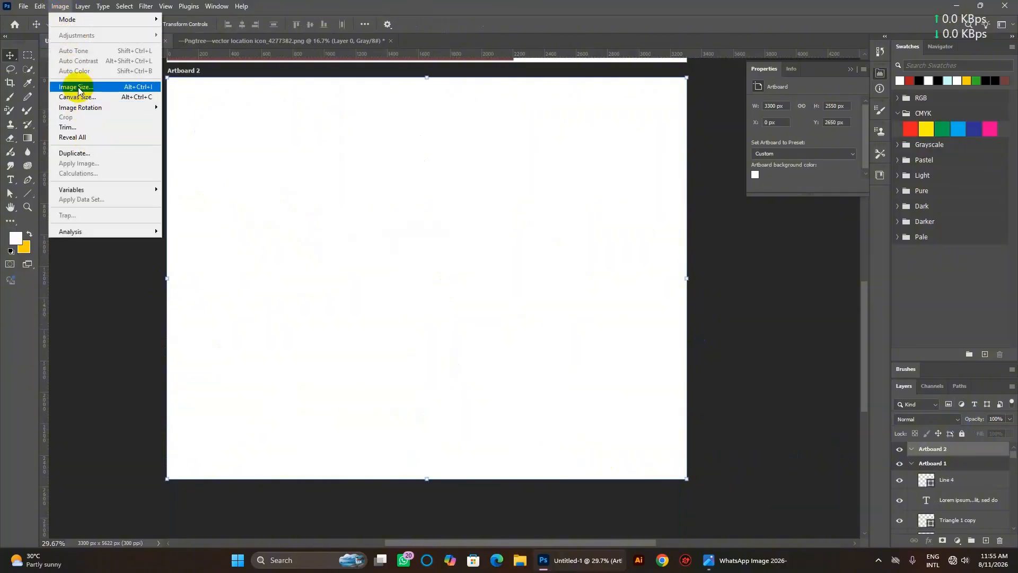
click(75, 83)
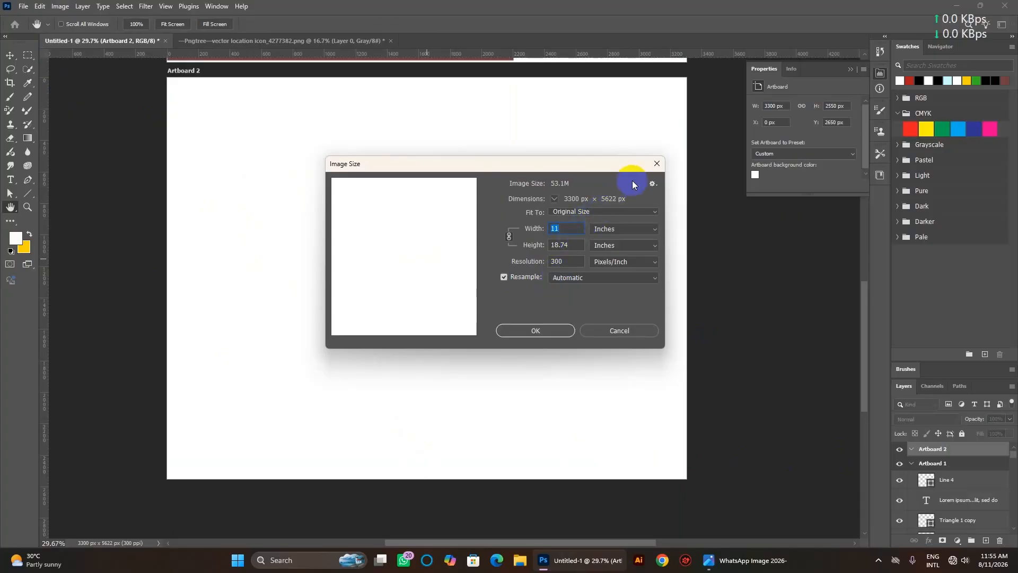
click(655, 165)
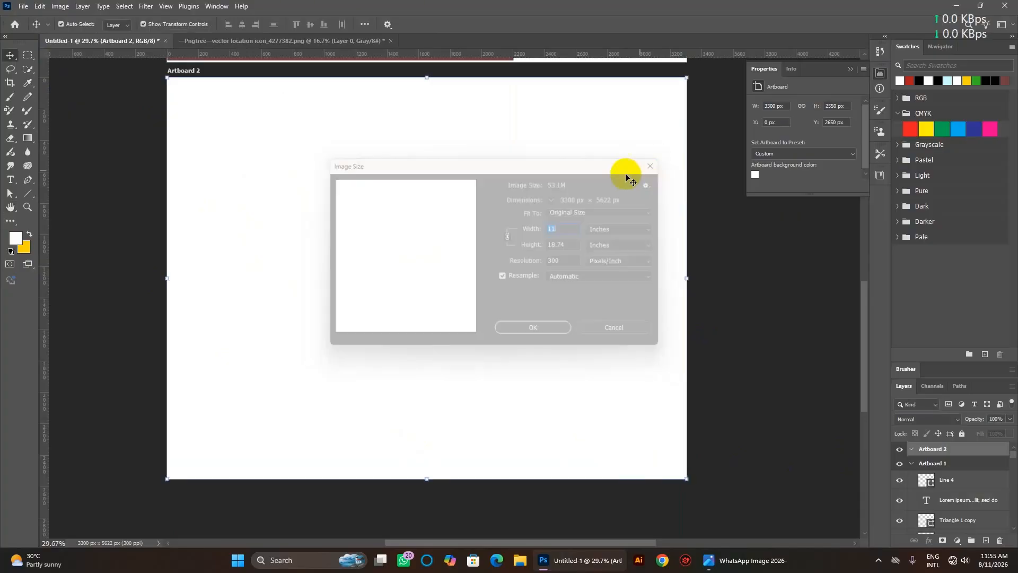
Add a first vertical guide, which lands at 1600 px, then undo it.
click(122, 8)
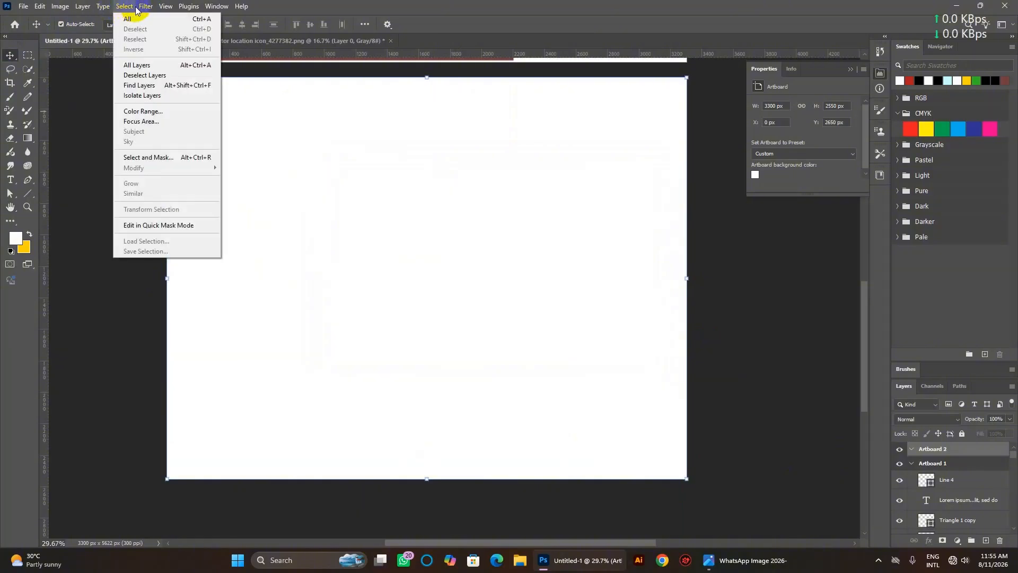
click(166, 8)
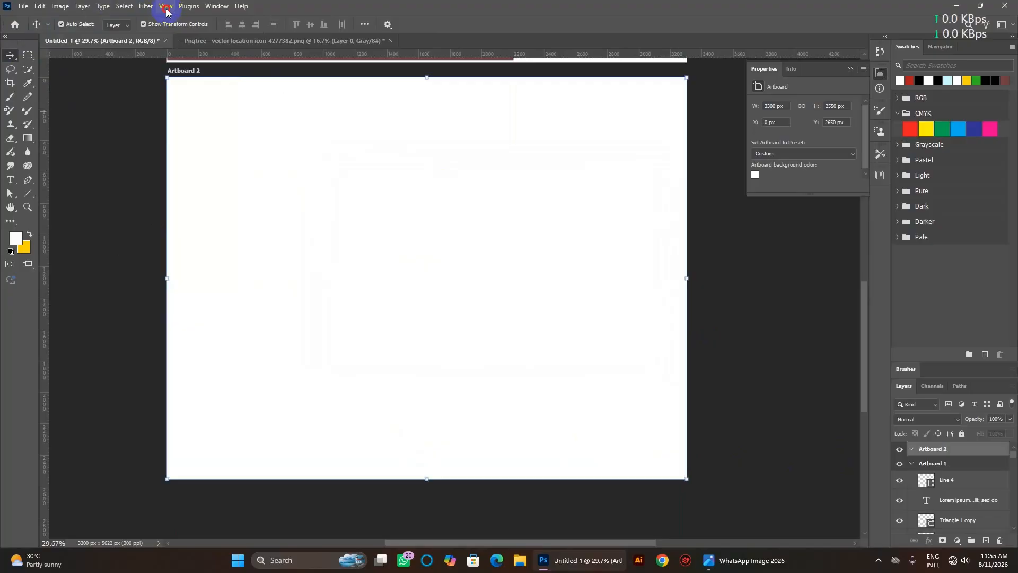
click(167, 8)
mouse_move(231, 285)
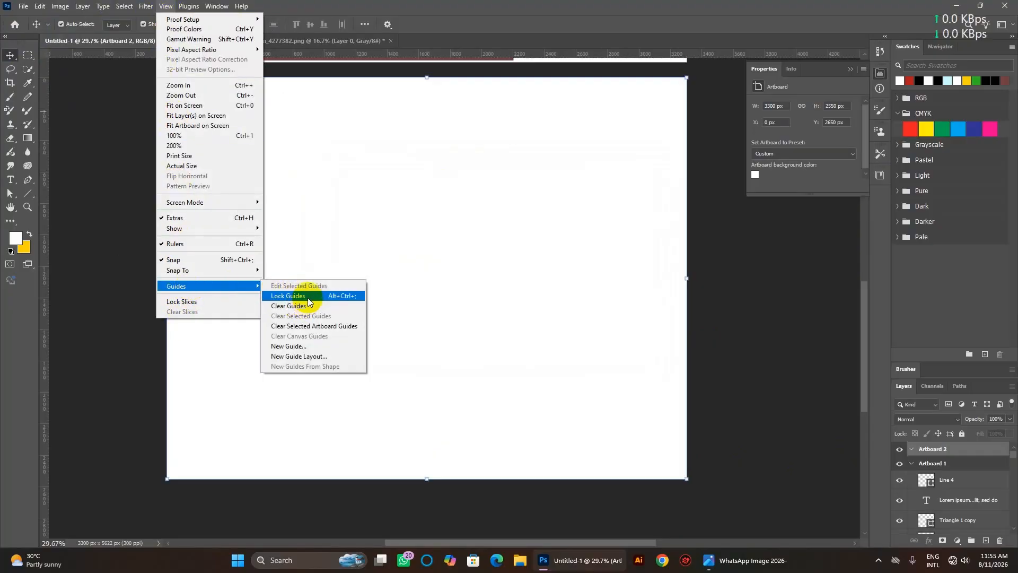
click(302, 346)
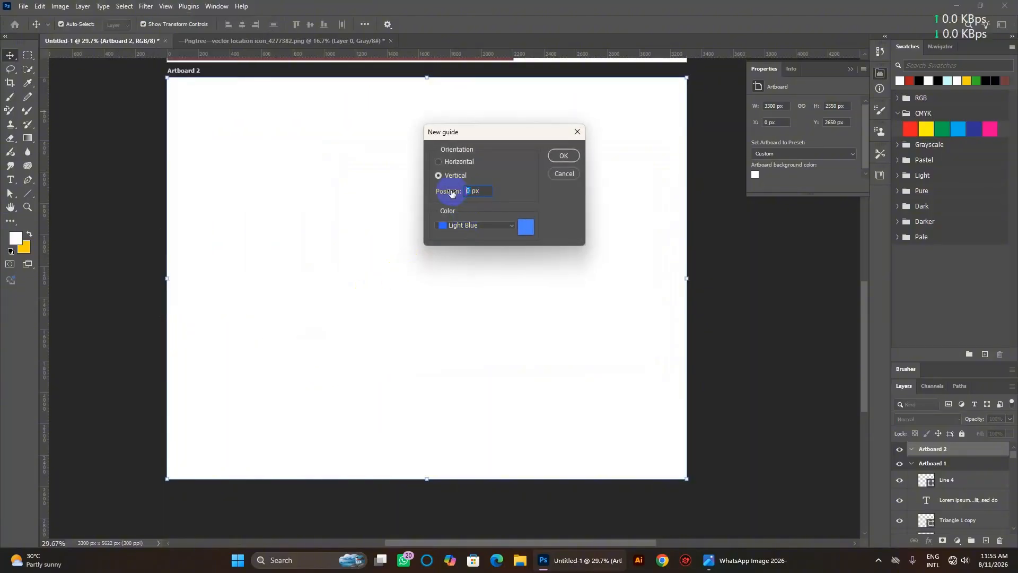
text(160)
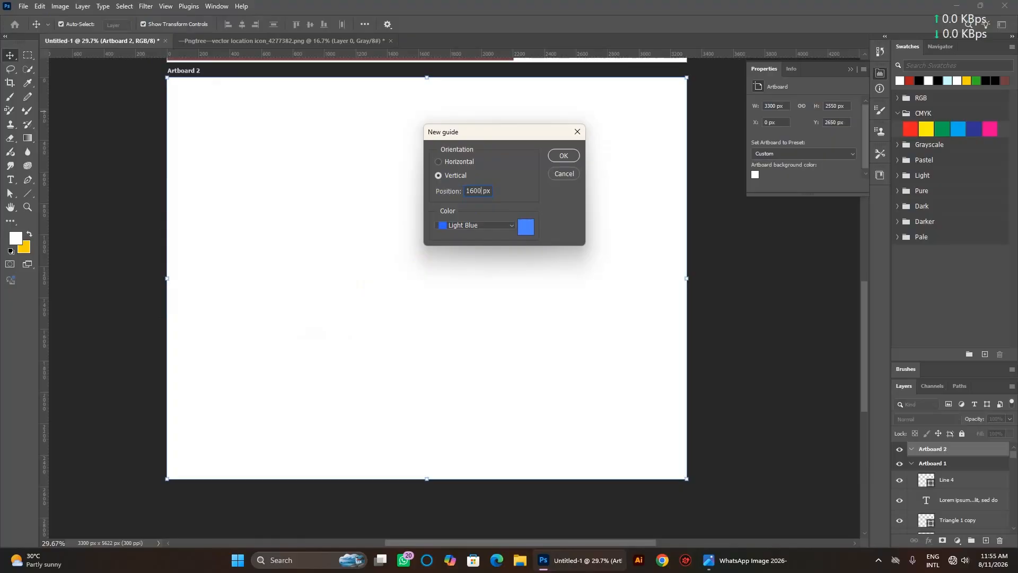
click(564, 156)
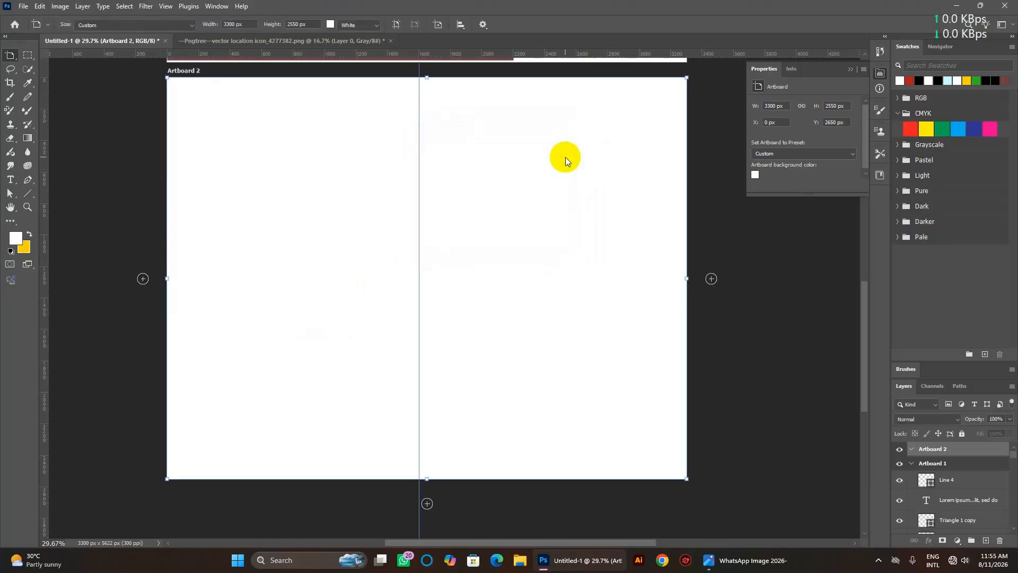
key(ctrl+z)
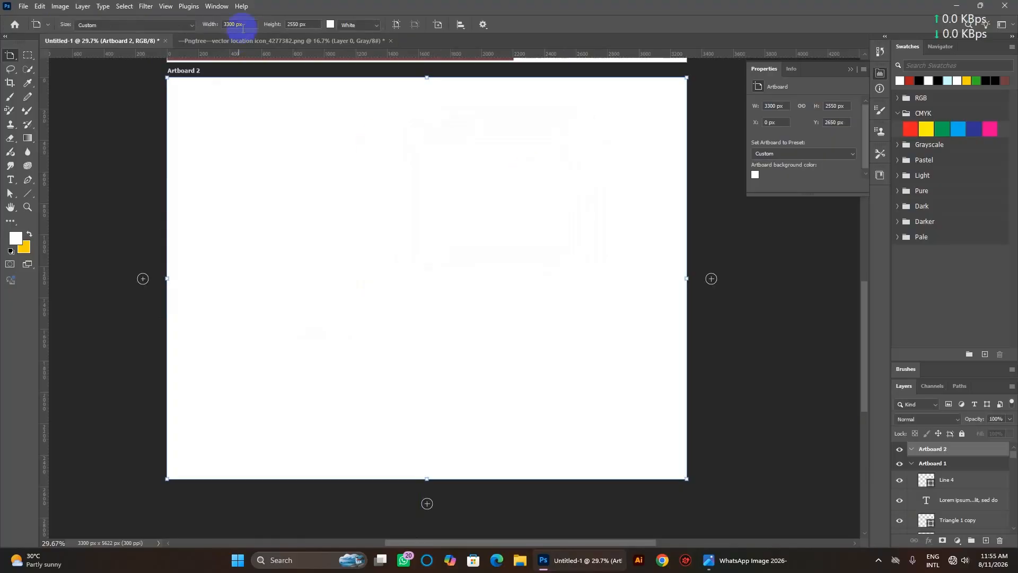
Add vertical guides at 1100 px and 2200 px with New Guide.
click(165, 6)
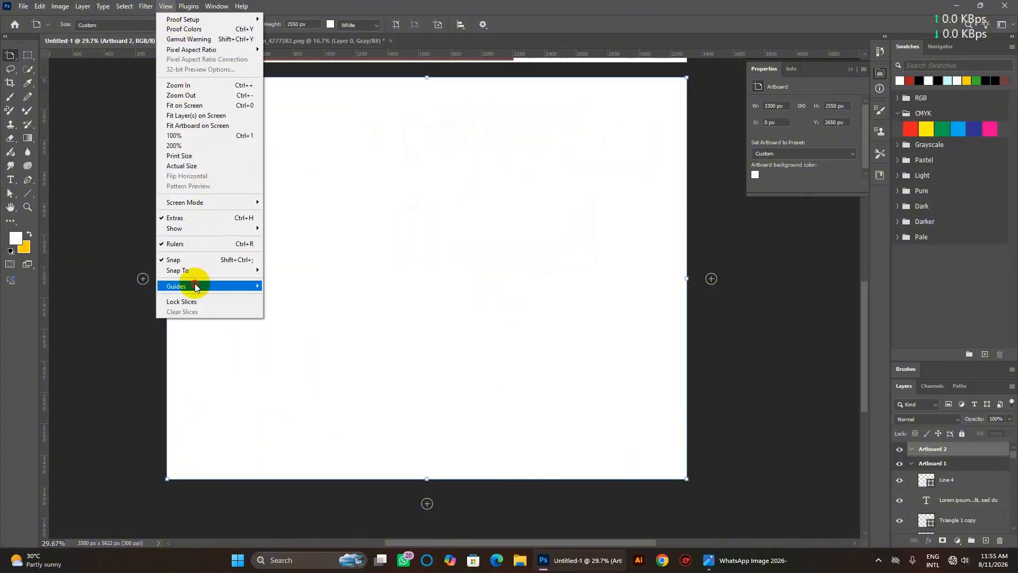
mouse_move(195, 287)
click(327, 343)
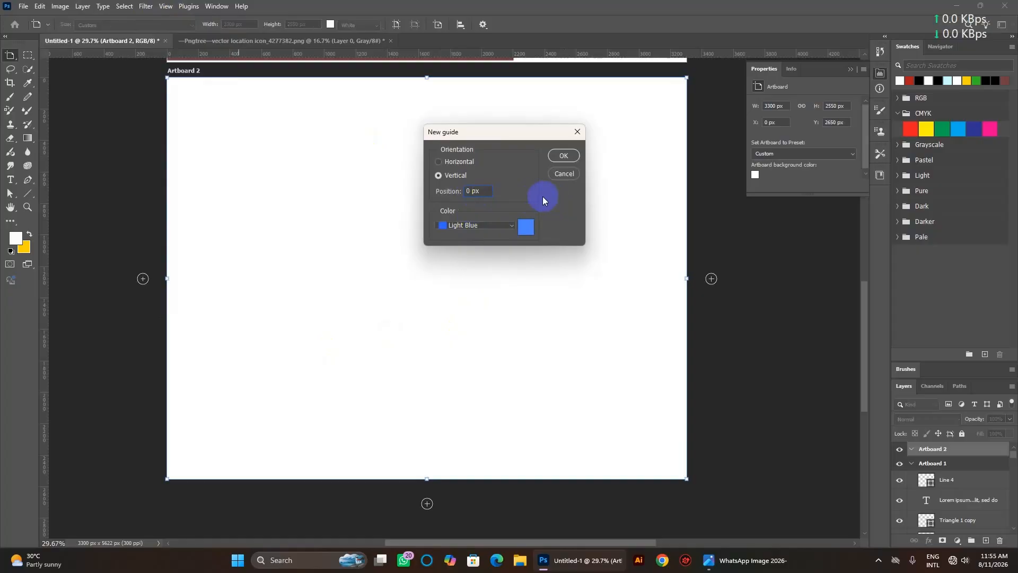
text(1100)
click(558, 163)
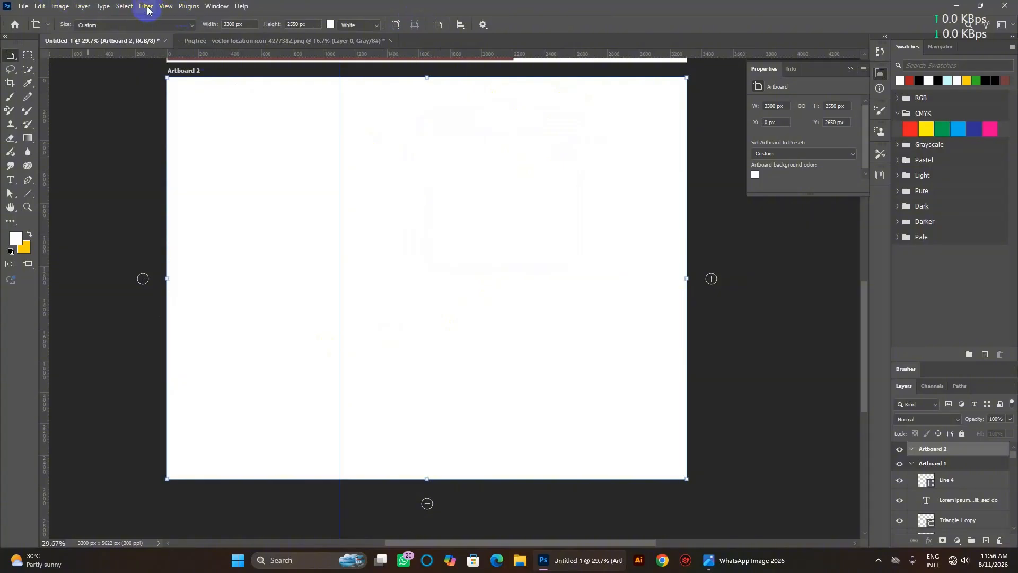
click(163, 7)
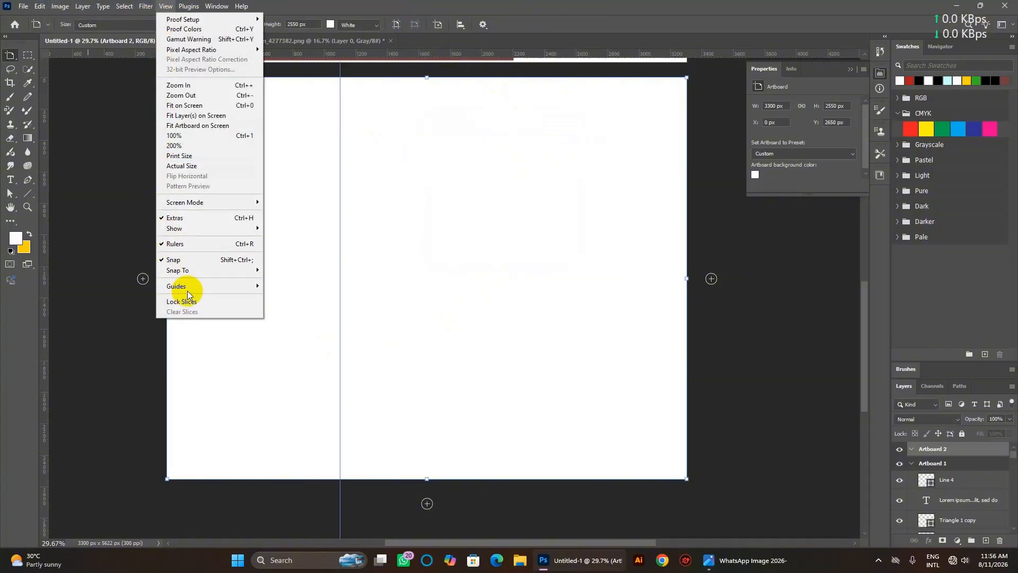
mouse_move(191, 288)
click(295, 346)
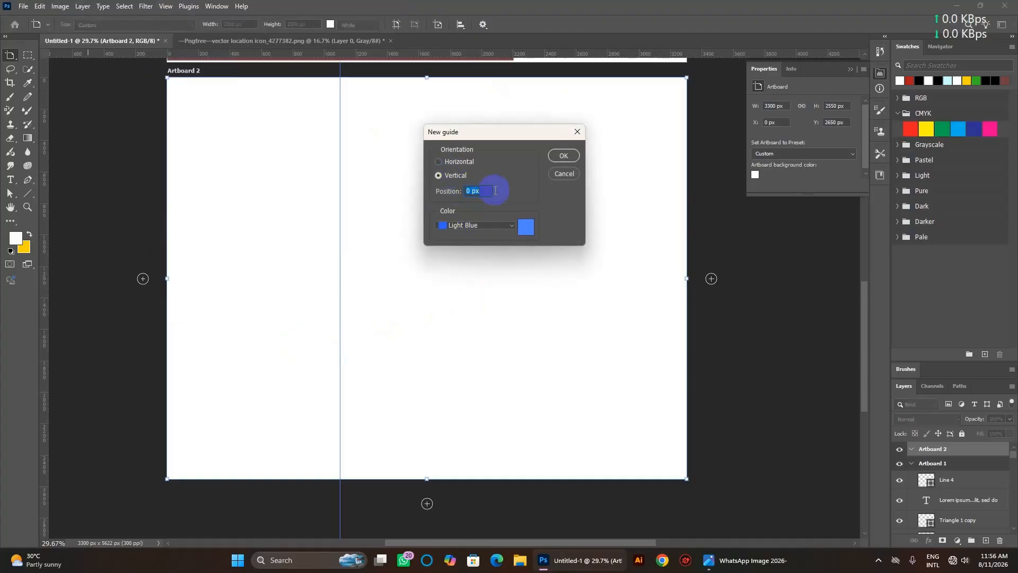
drag(470, 191, 455, 200)
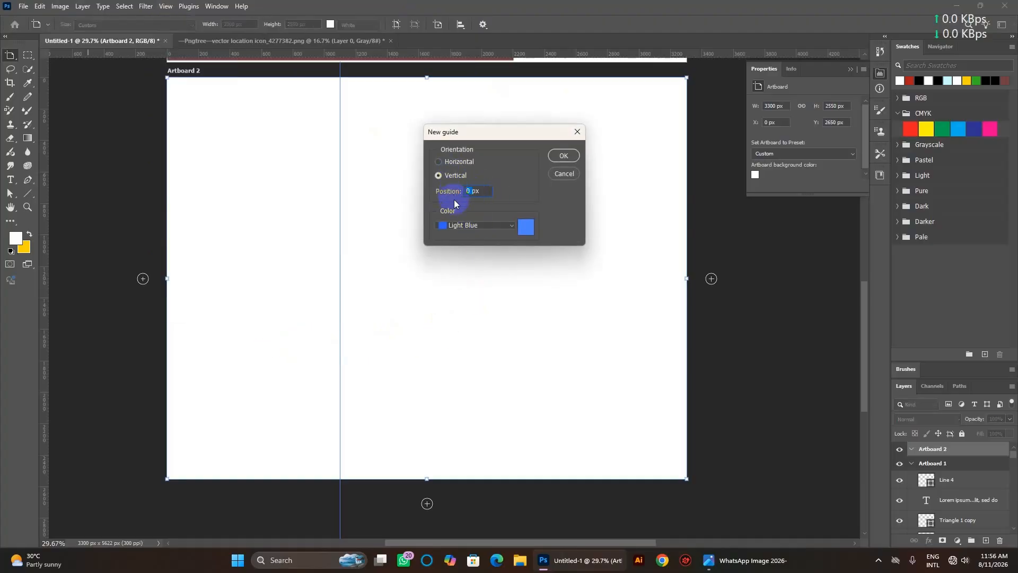
text(2200)
click(556, 160)
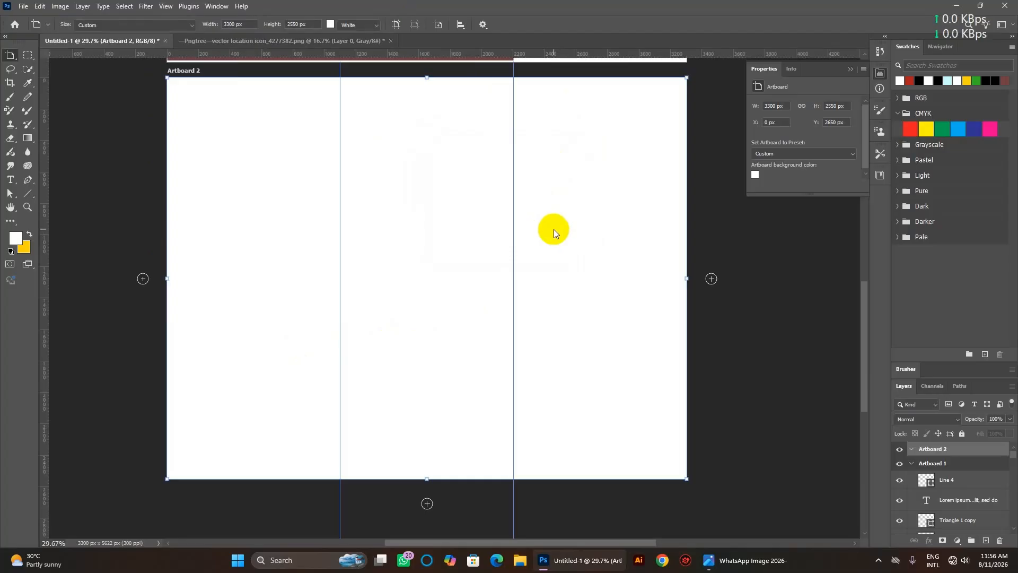
Draw a rectangle over the middle panel and fill it dark green.
scroll(553, 229, up, 2)
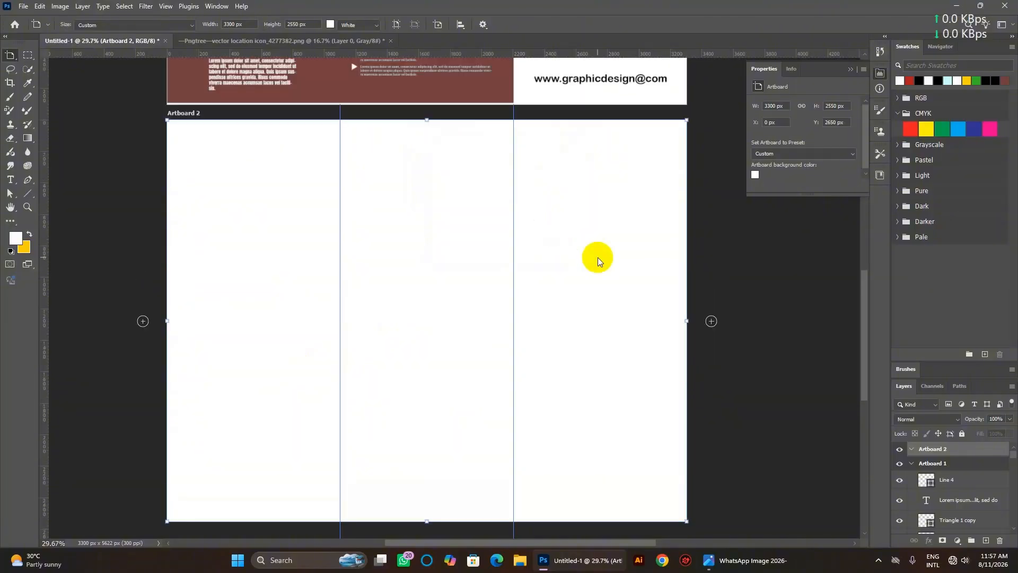
click(28, 193)
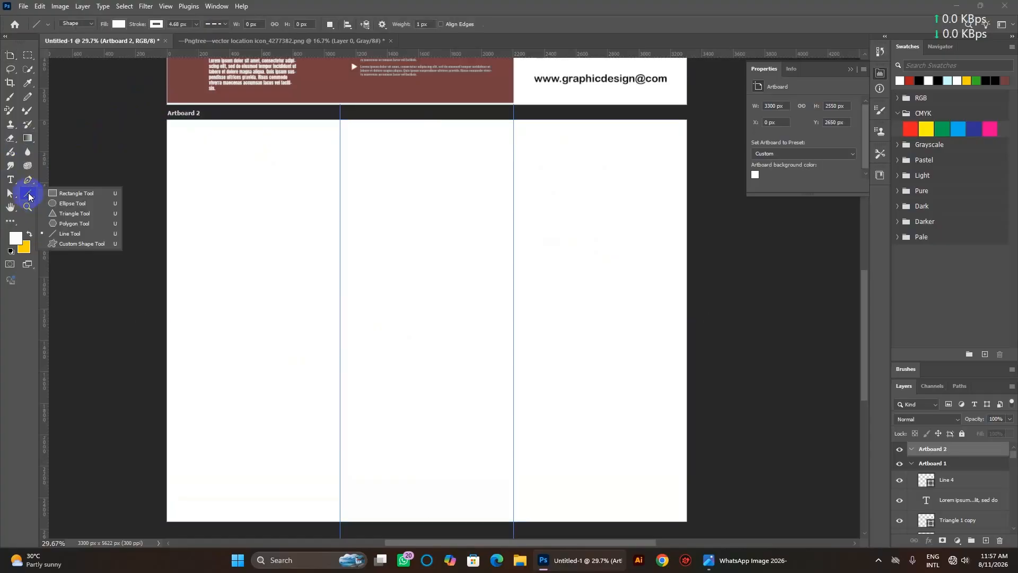
click(74, 194)
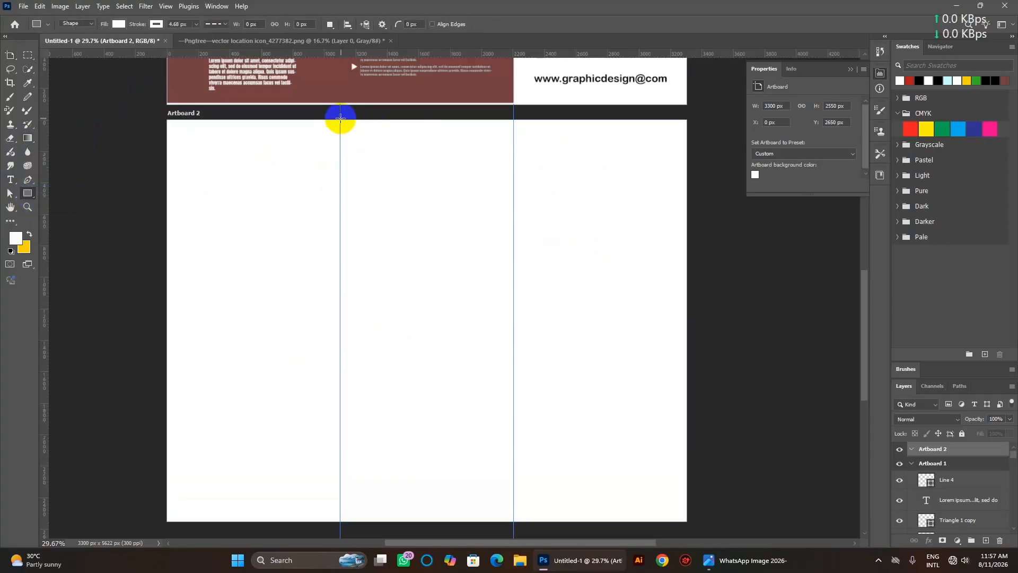
drag(340, 120, 512, 521)
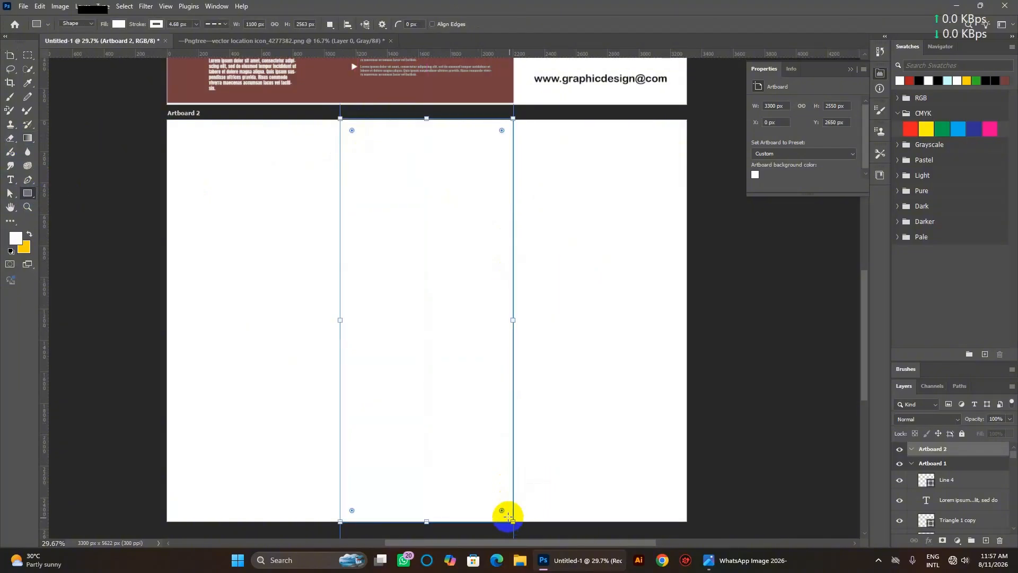
click(119, 24)
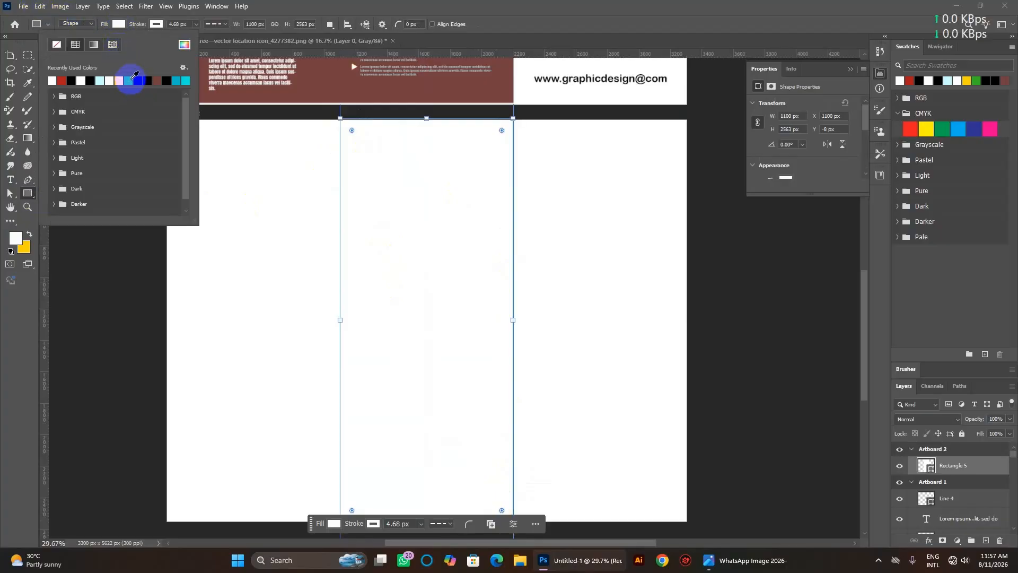
click(184, 44)
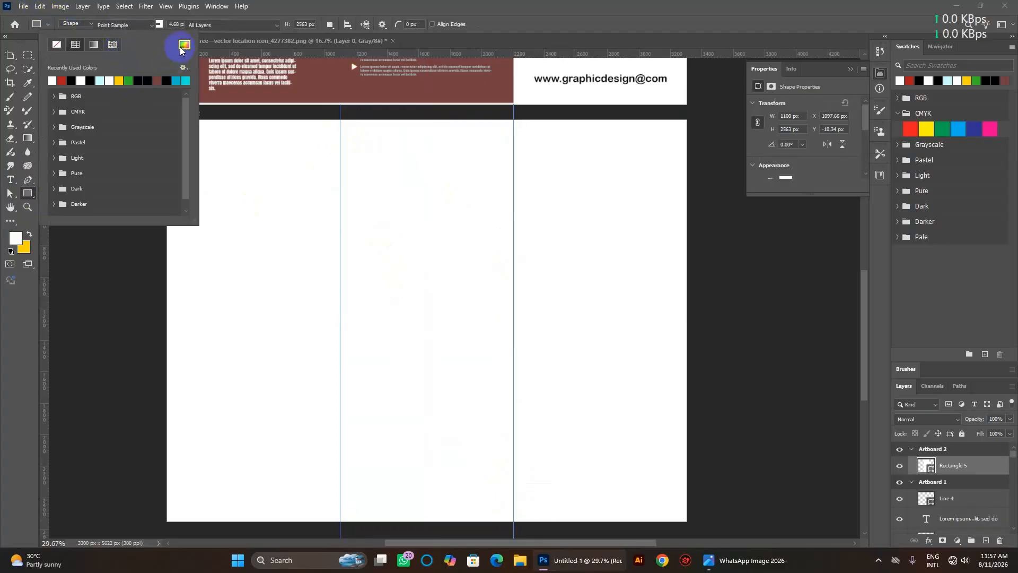
click(783, 288)
click(783, 291)
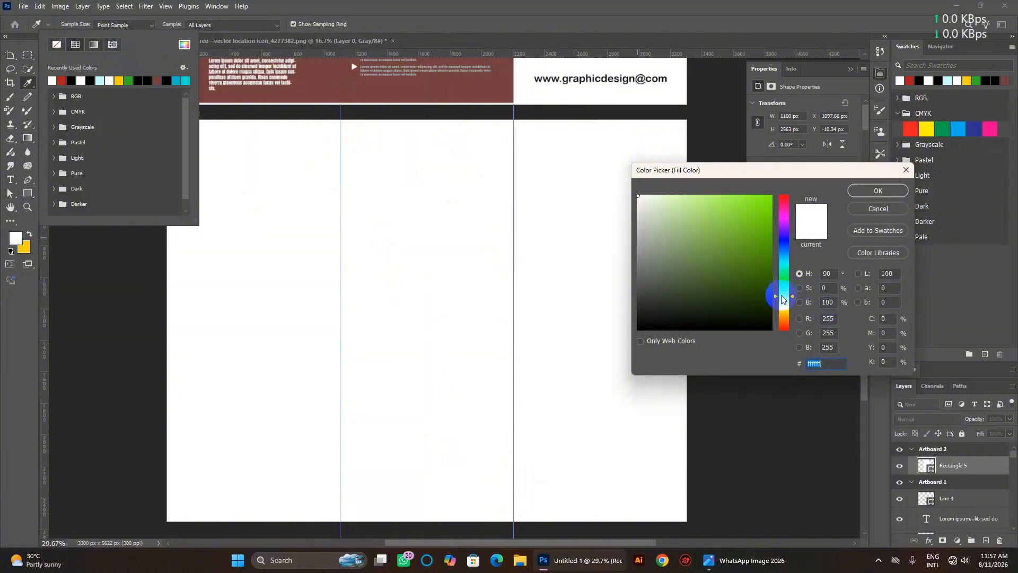
click(765, 297)
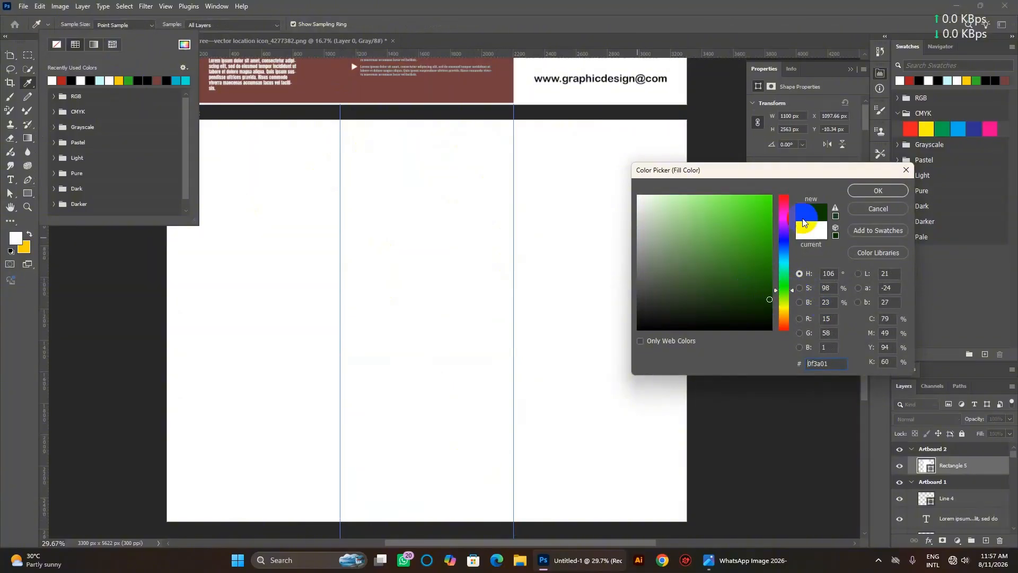
click(878, 191)
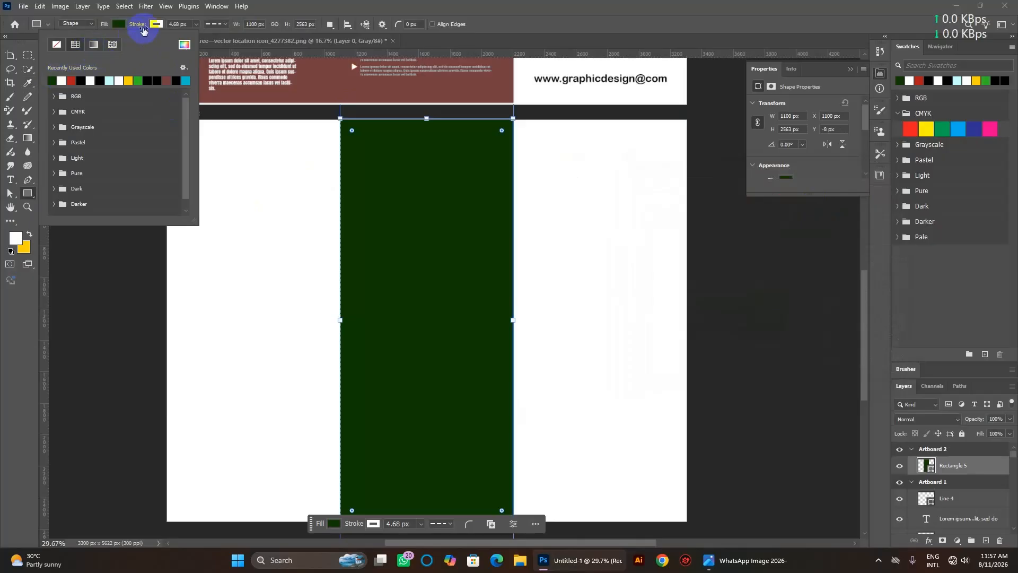
click(187, 25)
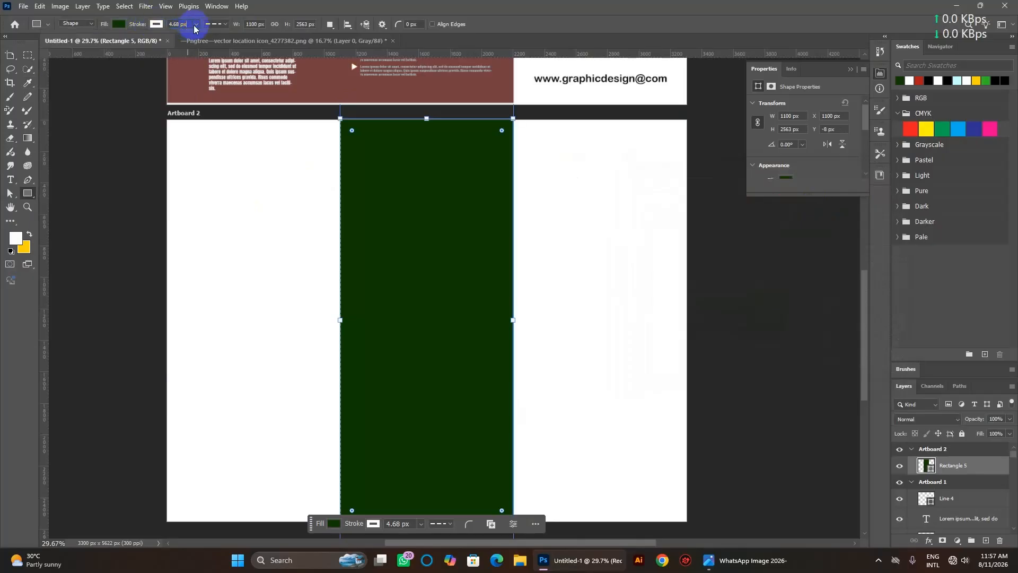
Remove the rectangle's outline and deselect Artboard 2.
click(156, 24)
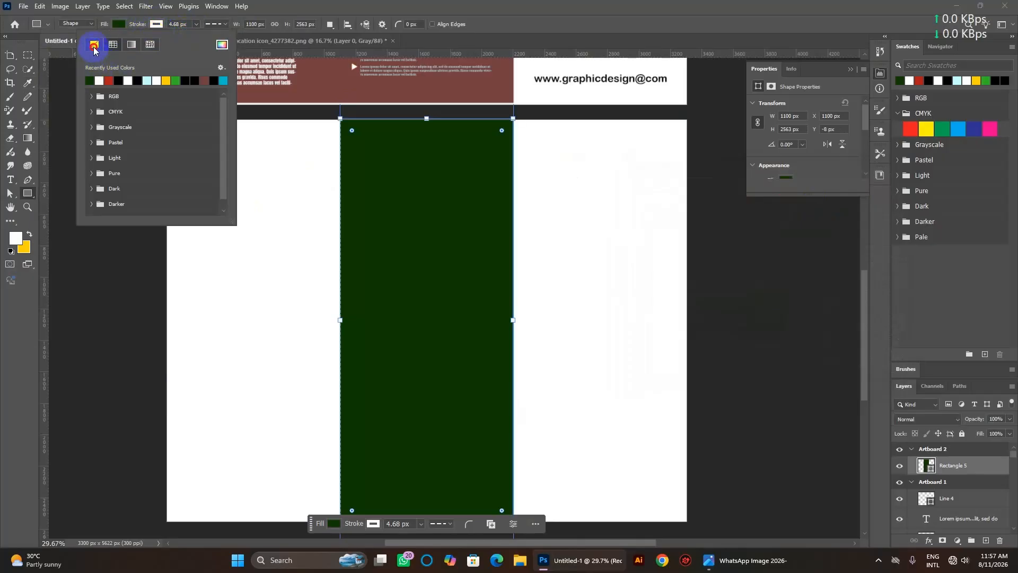
click(95, 45)
click(440, 8)
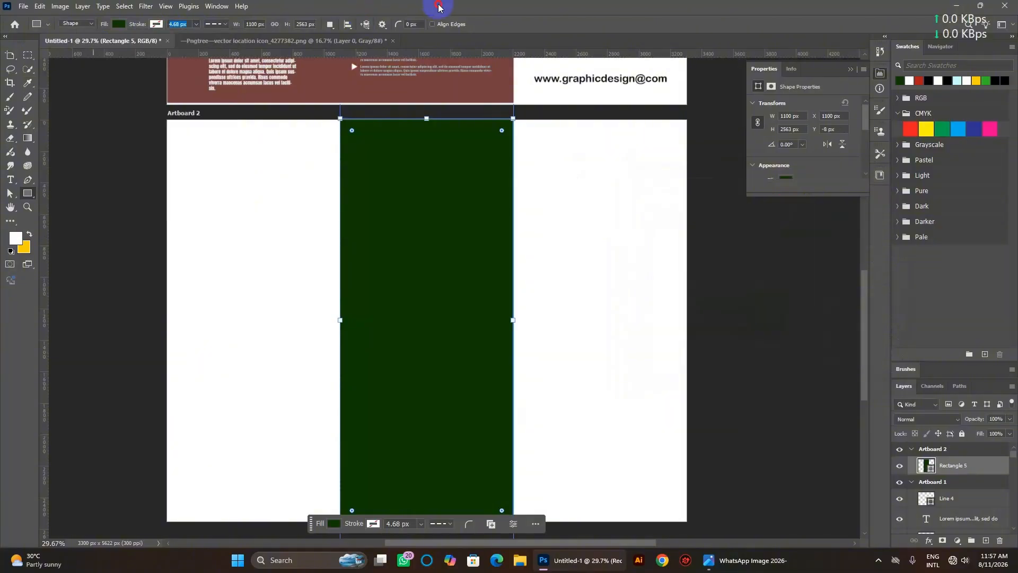
click(10, 55)
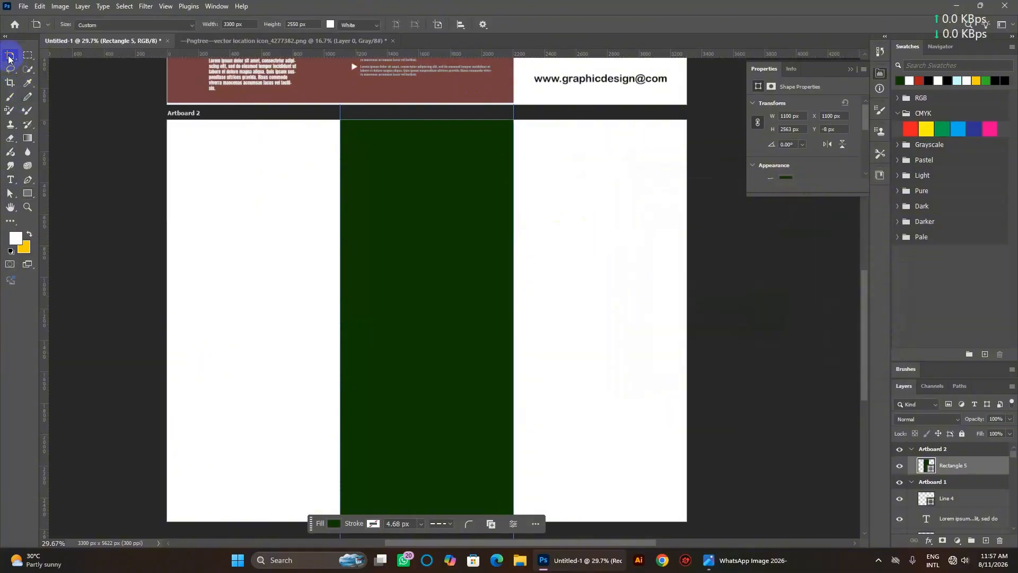
click(219, 233)
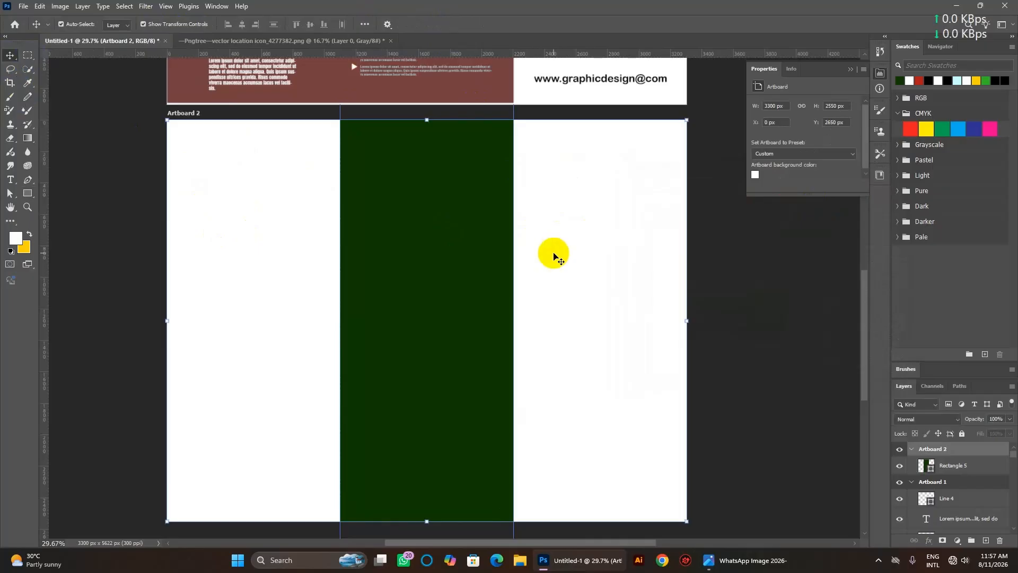
click(754, 297)
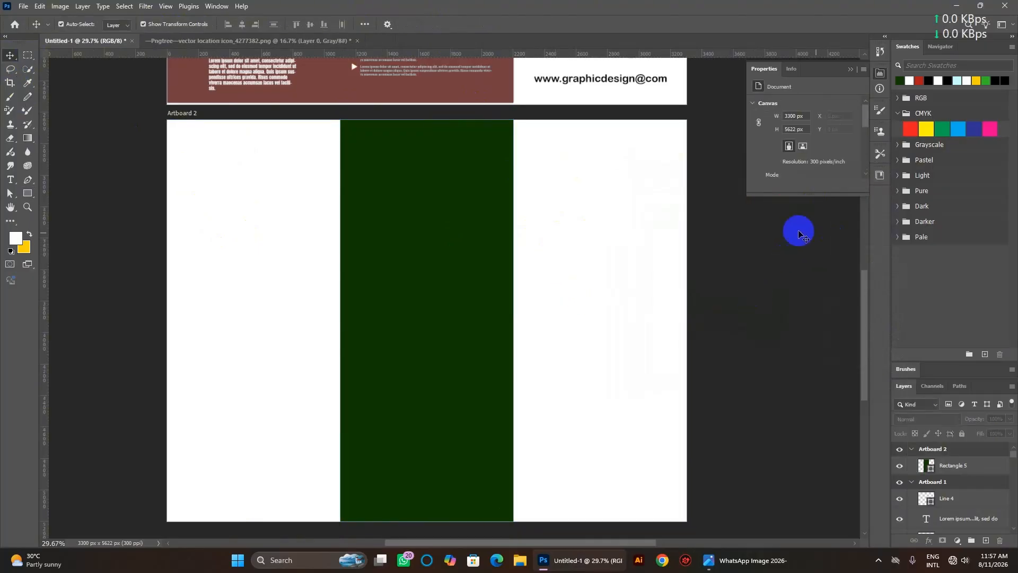
Scroll back to Artboard 2 and select the green middle panel rectangle.
scroll(570, 254, up, 5)
scroll(571, 255, up, 3)
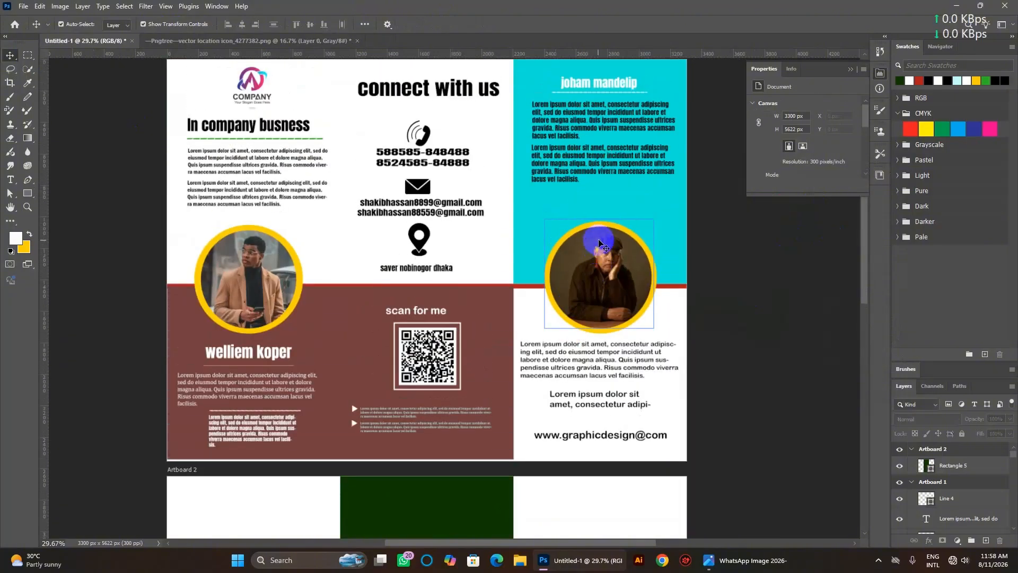
scroll(586, 314, down, 6)
scroll(586, 314, down, 6)
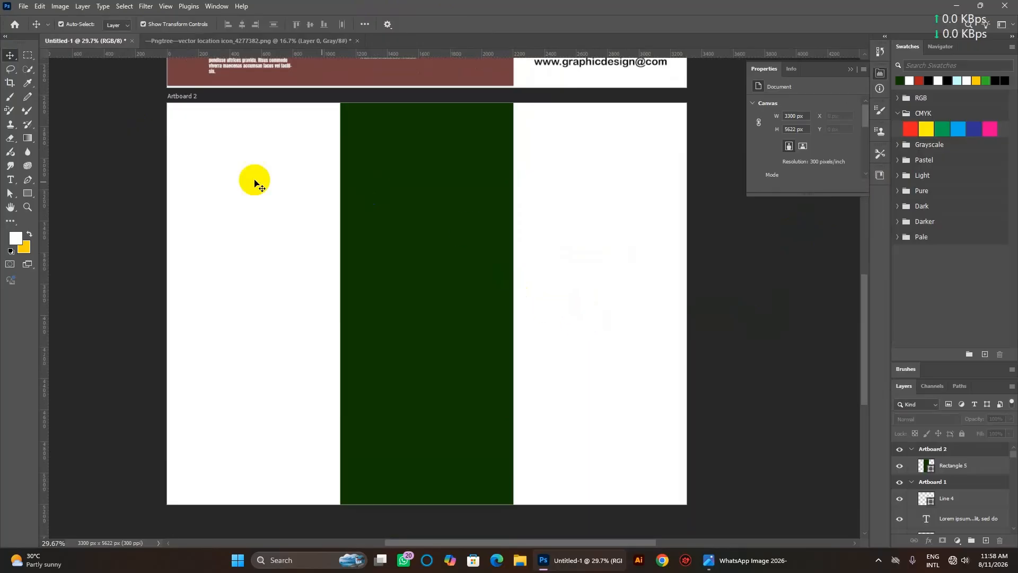
click(403, 213)
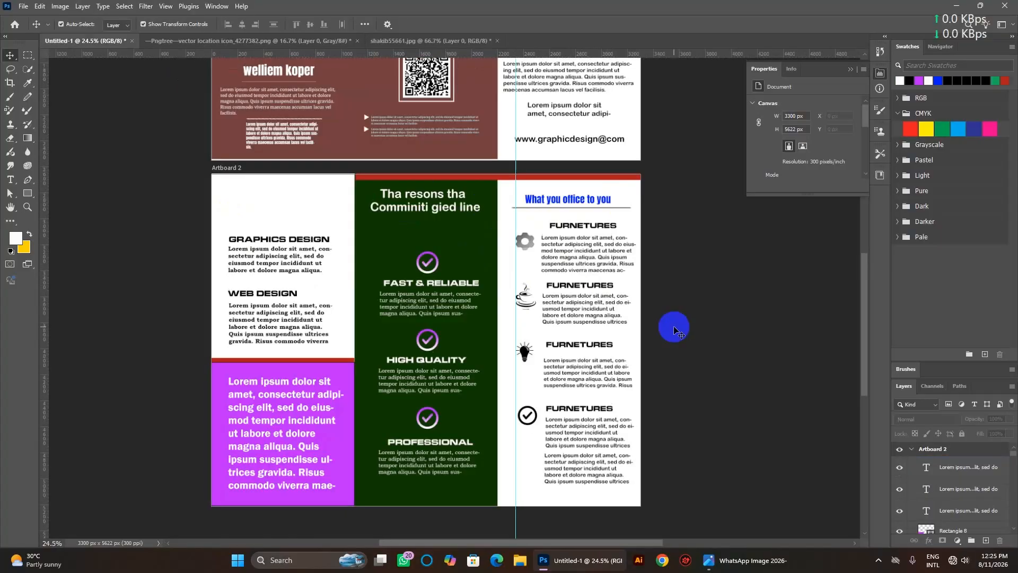
Nudge the 'Tha resons tha' and 'Comminiti gied line' heading lines slightly lower.
scroll(408, 382, up, 5)
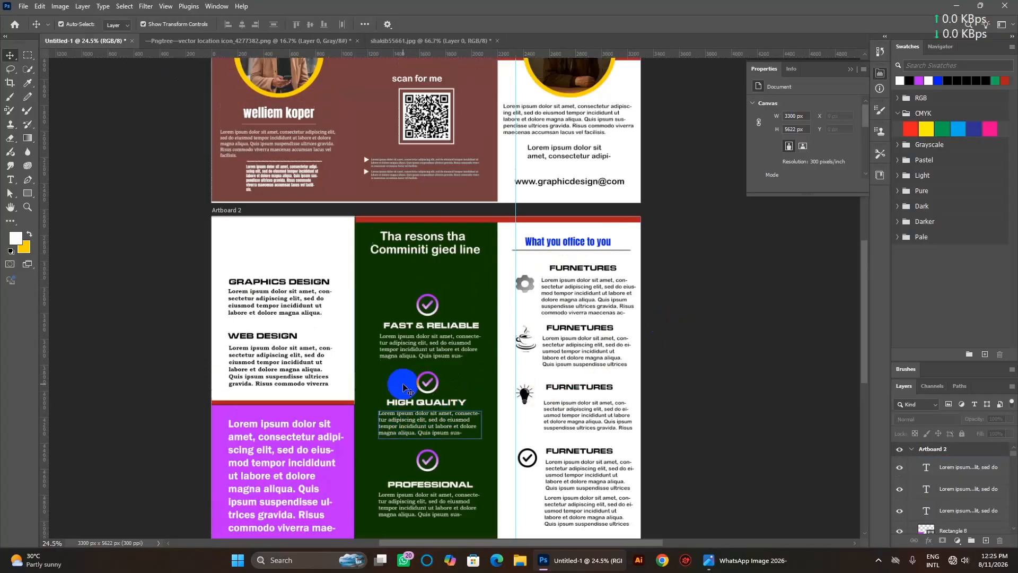
scroll(408, 382, down, 4)
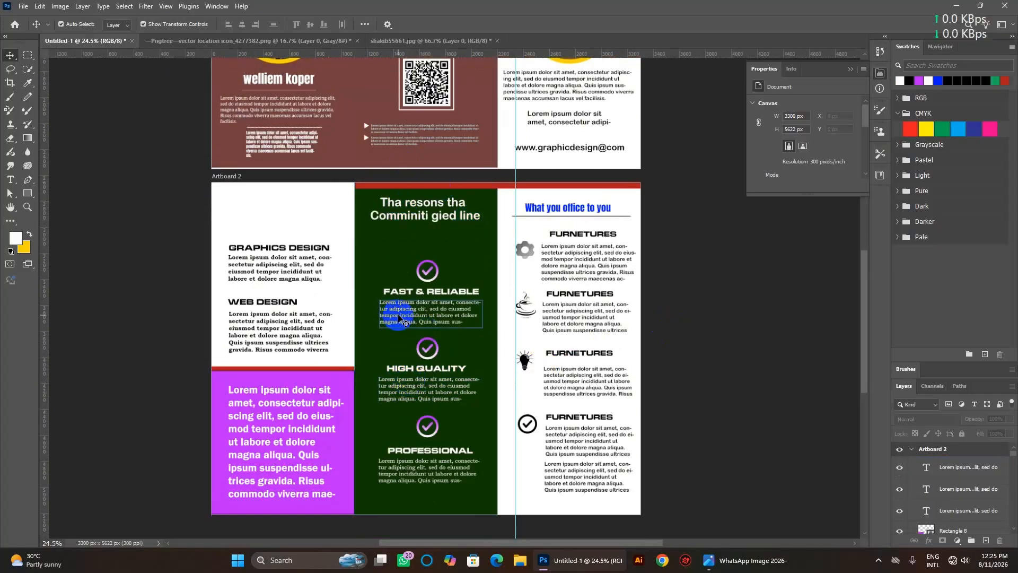
scroll(398, 318, down, 3)
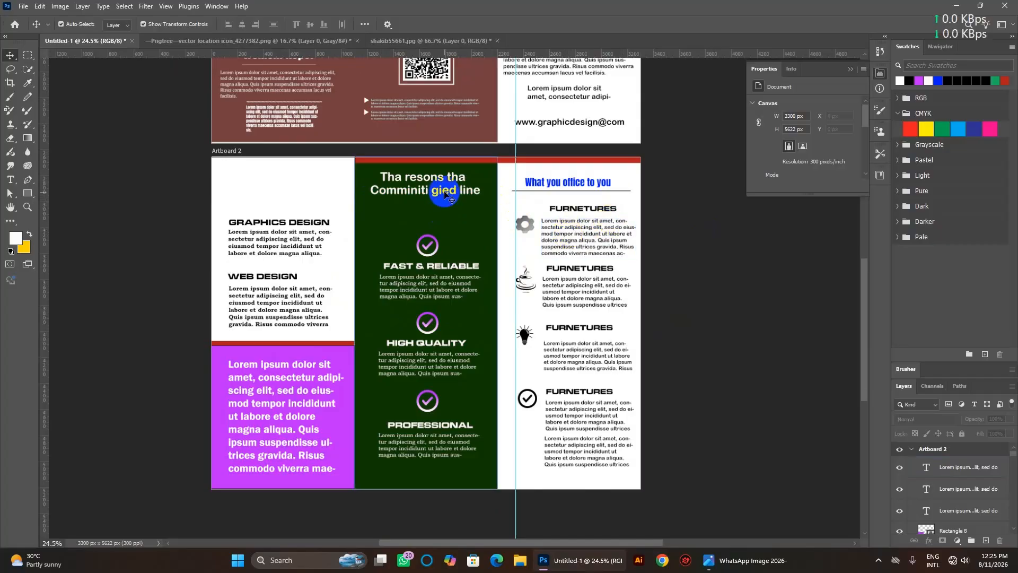
click(444, 194)
key(shift+Down)
key(shift+Down)
key(shift+Down)
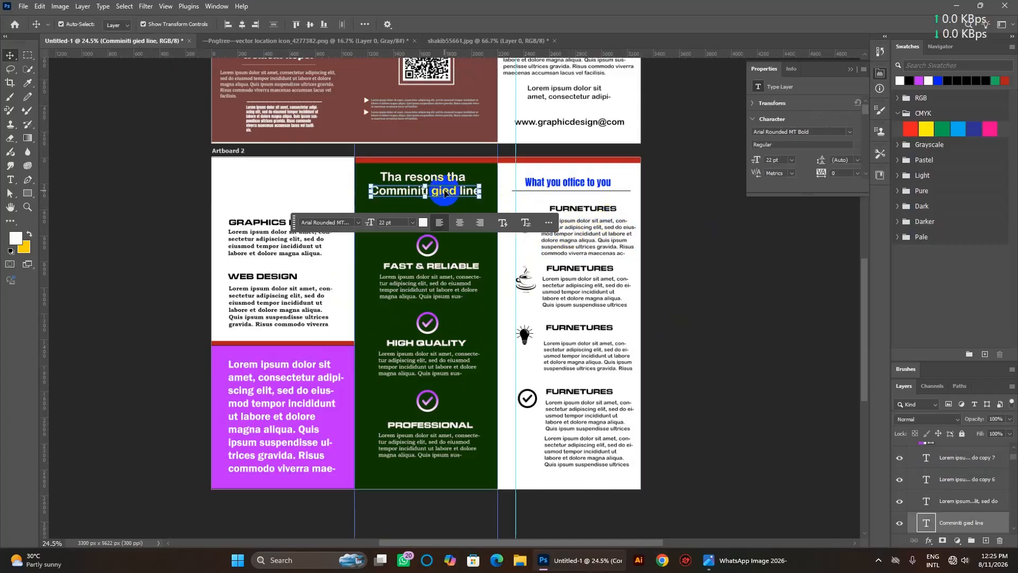
key(shift+Down)
key(shift+Down)
key(shift+Down)
key(shift+Down)
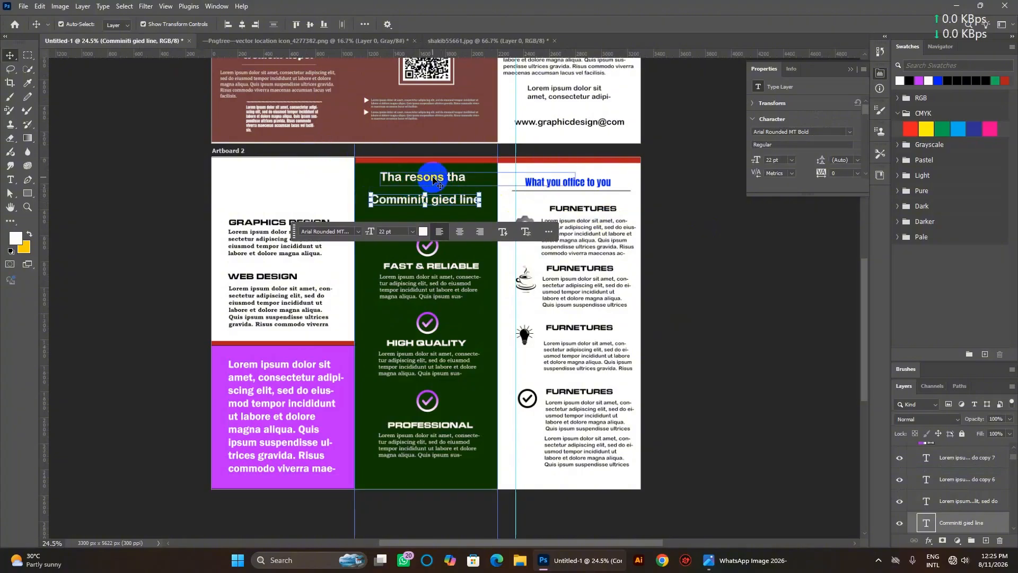
drag(414, 185, 417, 188)
click(479, 323)
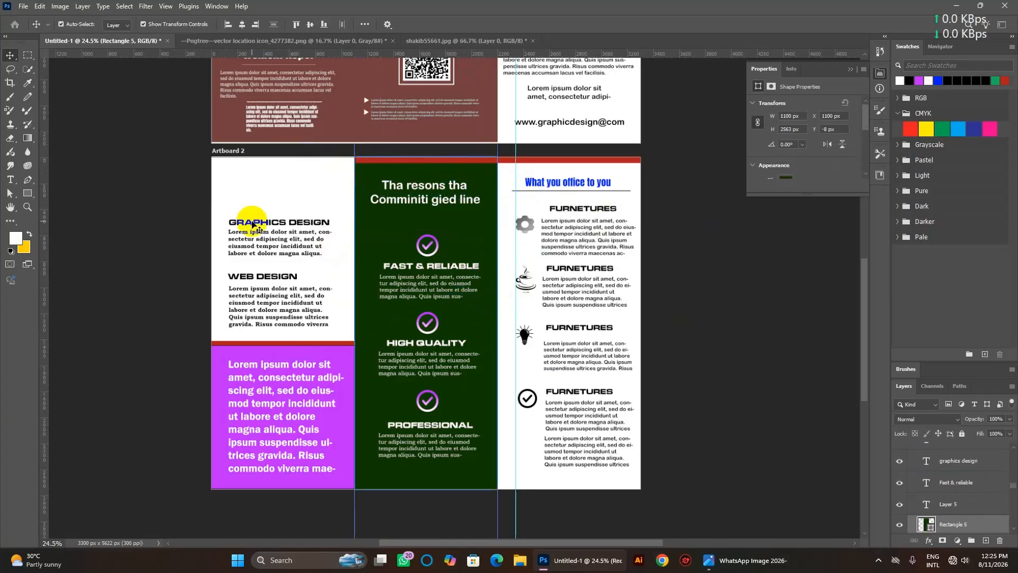
click(268, 188)
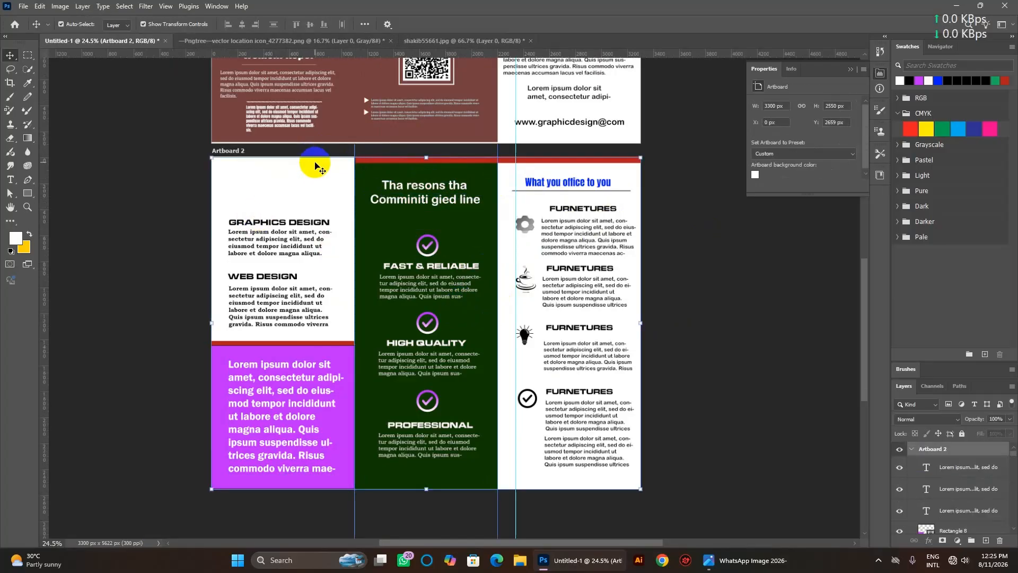
Drag the logo image into Artboard 2's top-left panel and nudge it right above GRAPHICS DESIGN.
click(320, 41)
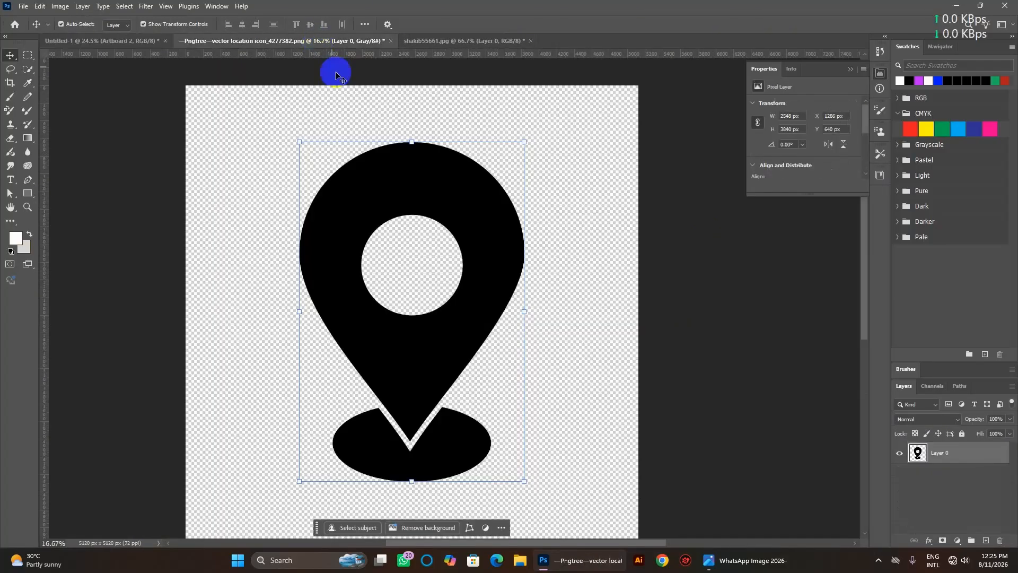
click(477, 41)
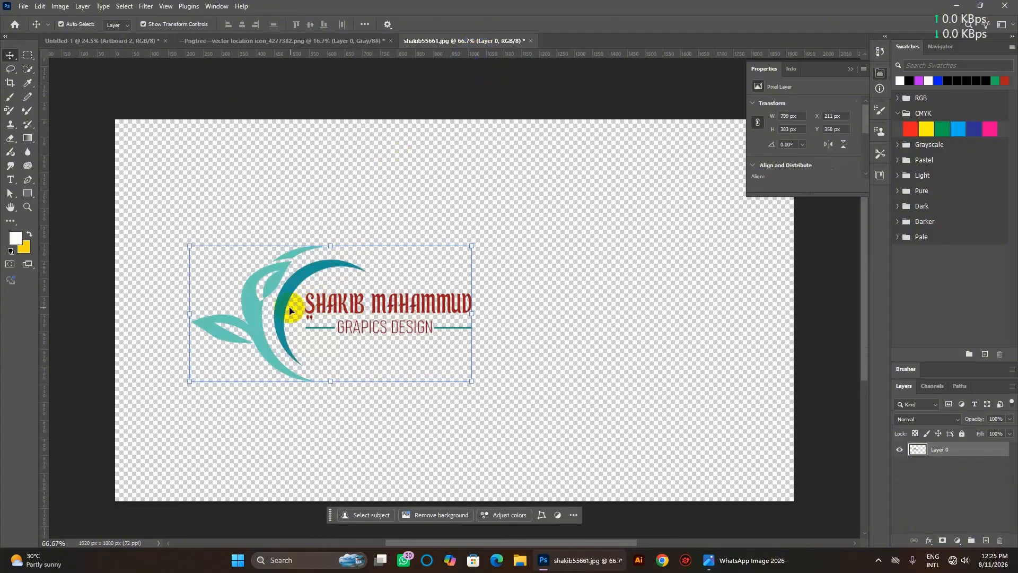
drag(281, 307, 207, 148)
mouse_move(258, 180)
mouse_down()
mouse_move(238, 180)
mouse_move(244, 190)
mouse_up()
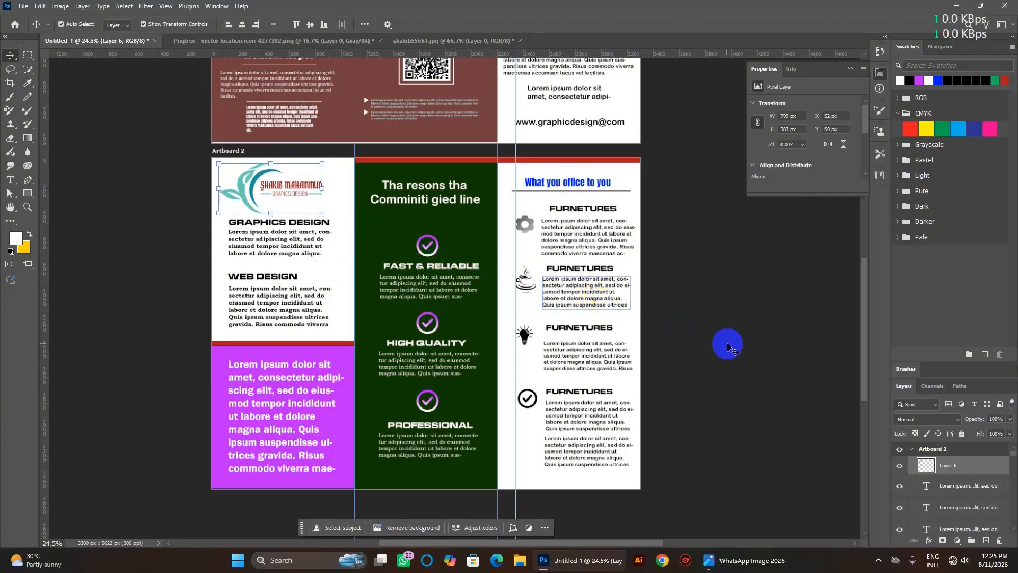
key(Right)
key(Right)
key(Right)
key(Right)
key(Right)
key(Right)
key(Right)
key(Right)
key(Right)
key(Right)
key(Right)
key(Right)
key(Right)
key(Right)
key(Right)
key(Right)
key(Right)
key(Right)
key(Right)
key(Right)
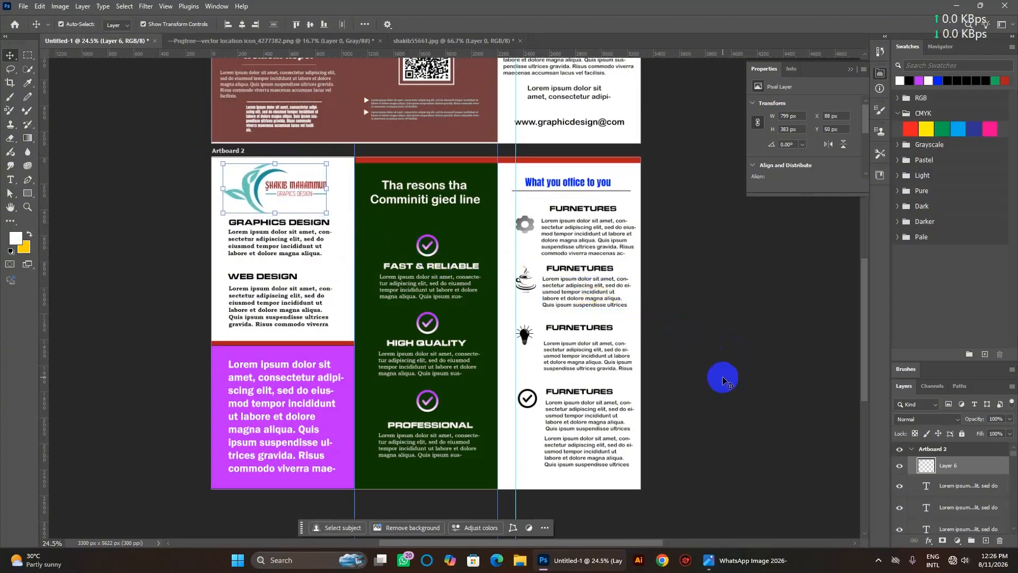
click(750, 416)
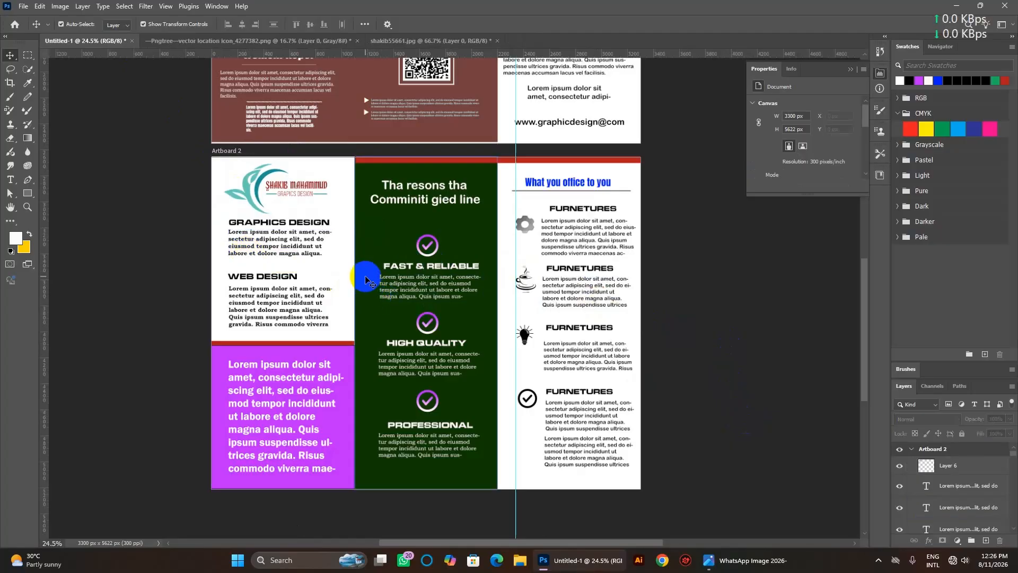
scroll(366, 278, down, 2)
scroll(366, 278, up, 5)
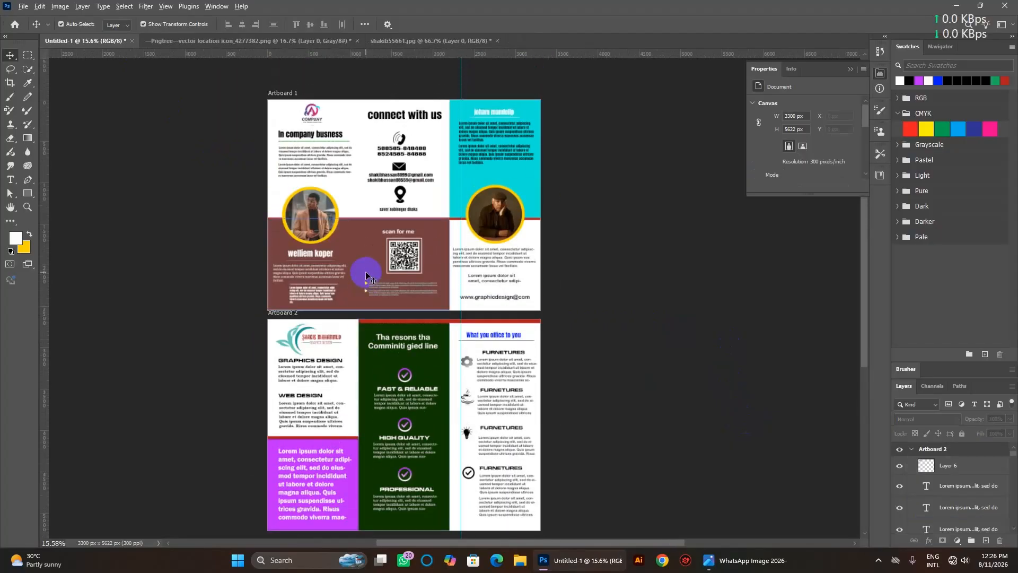
scroll(365, 276, up, 3)
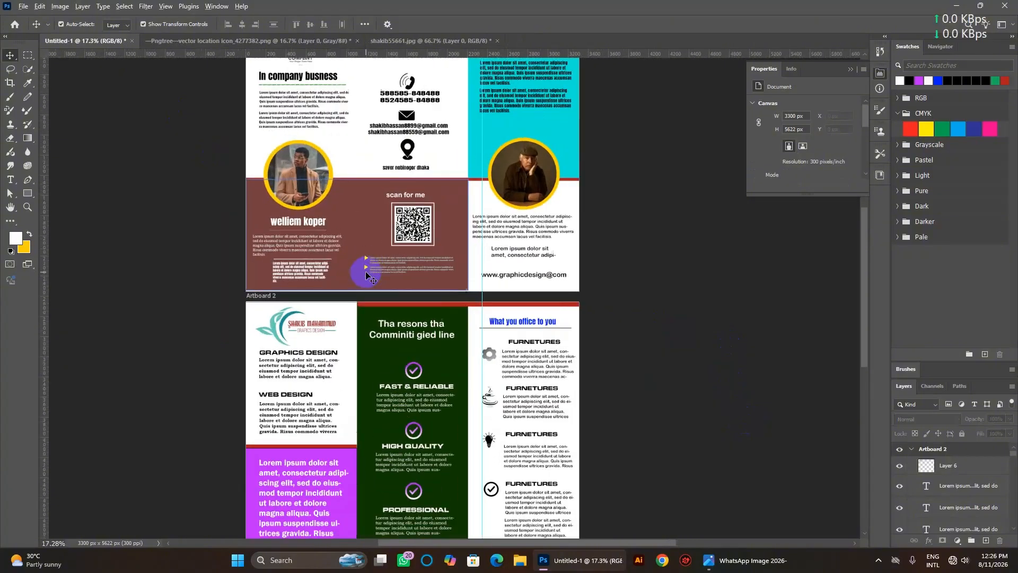
scroll(366, 272, up, 7)
scroll(365, 273, down, 3)
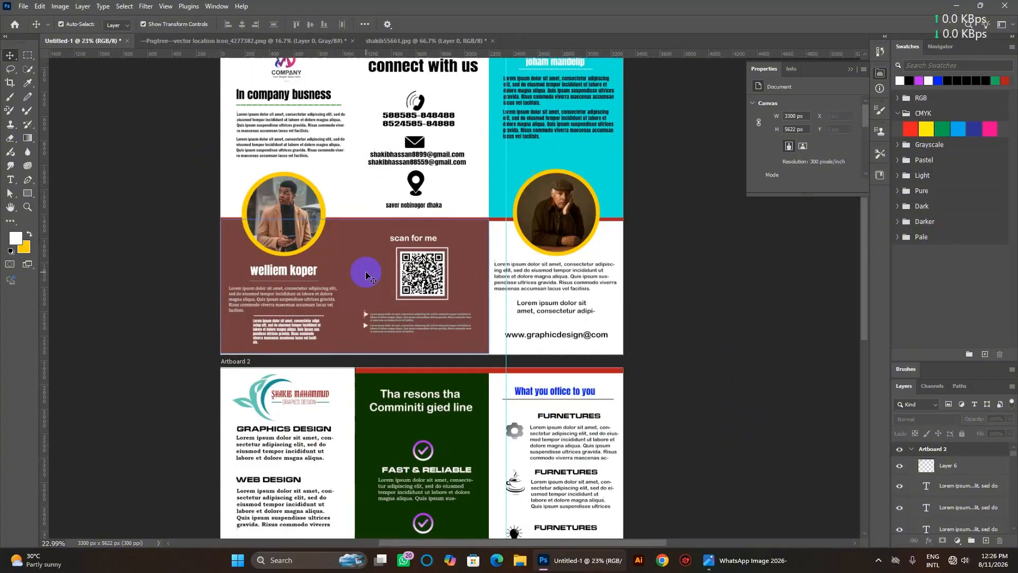
scroll(366, 274, down, 4)
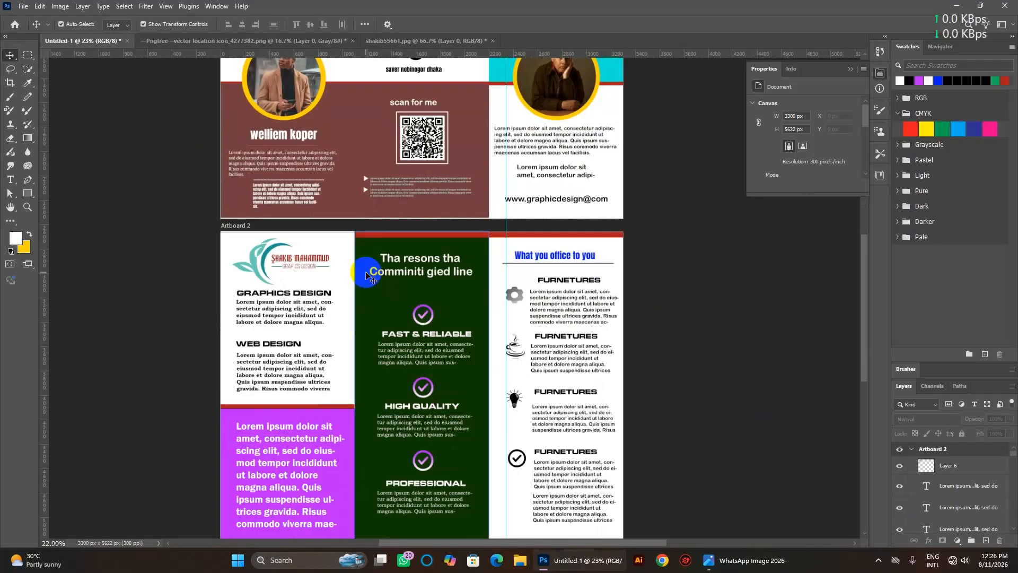
scroll(364, 328, up, 2)
scroll(363, 331, down, 1)
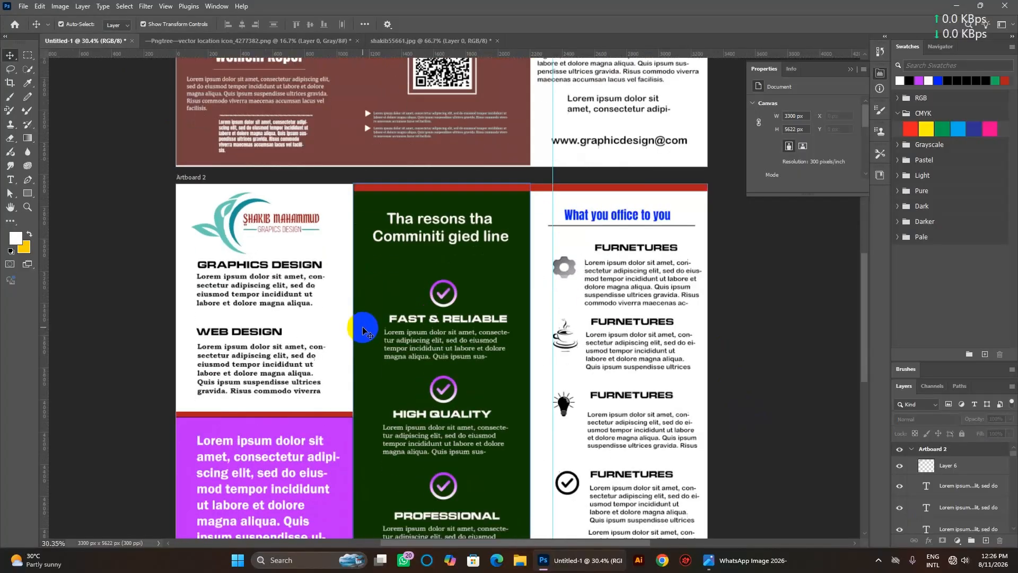
scroll(363, 331, down, 1)
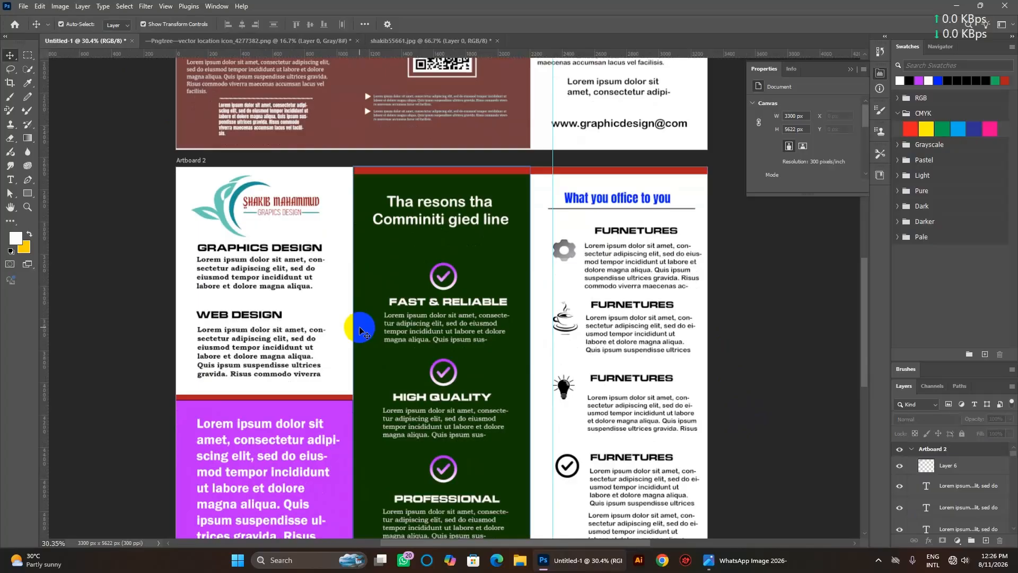
scroll(360, 331, down, 6)
scroll(359, 328, up, 7)
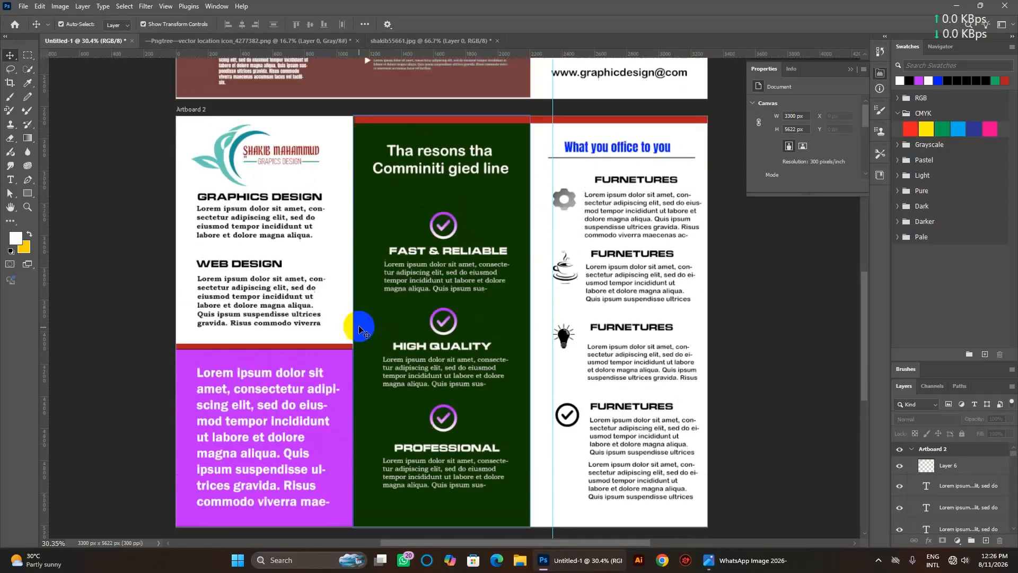
scroll(359, 328, up, 15)
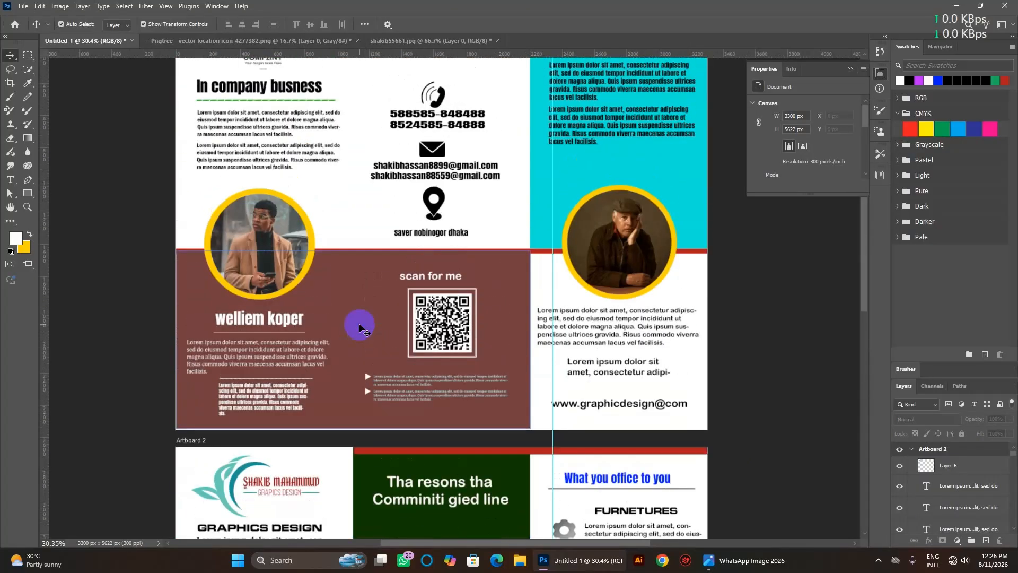
scroll(360, 325, down, 2)
scroll(359, 326, down, 3)
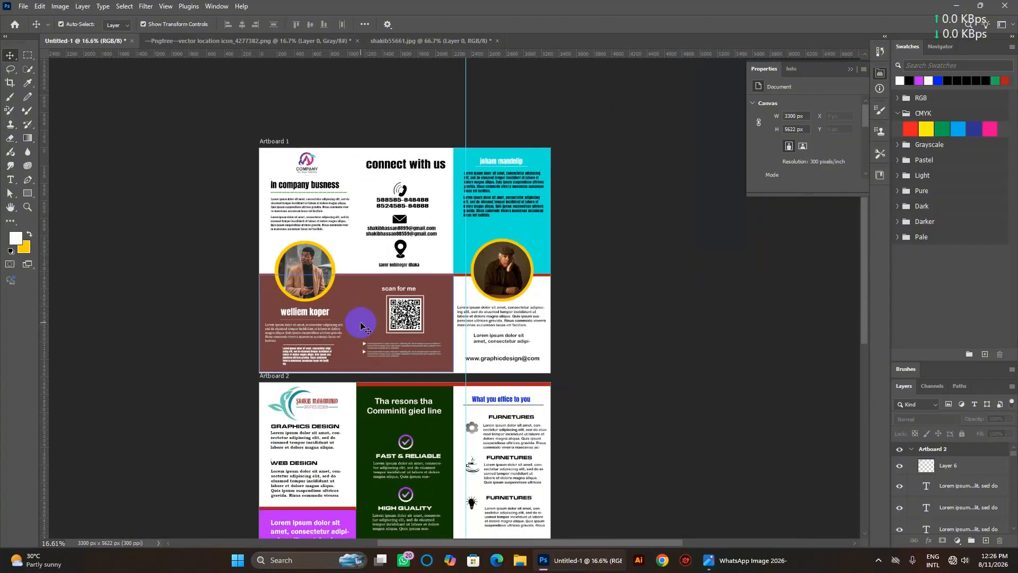
scroll(361, 326, down, 3)
scroll(361, 325, up, 2)
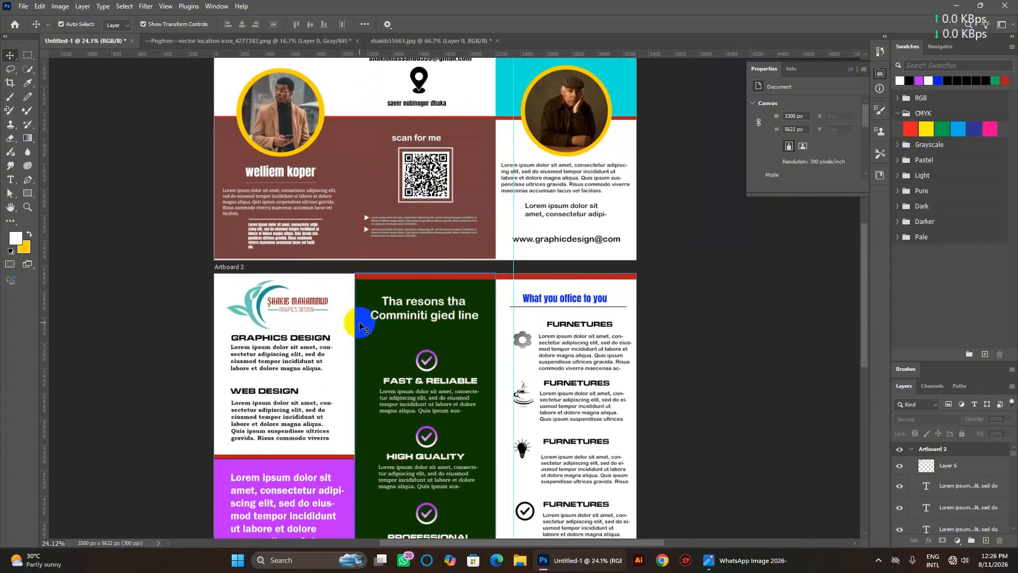
scroll(361, 325, down, 1)
scroll(359, 325, down, 3)
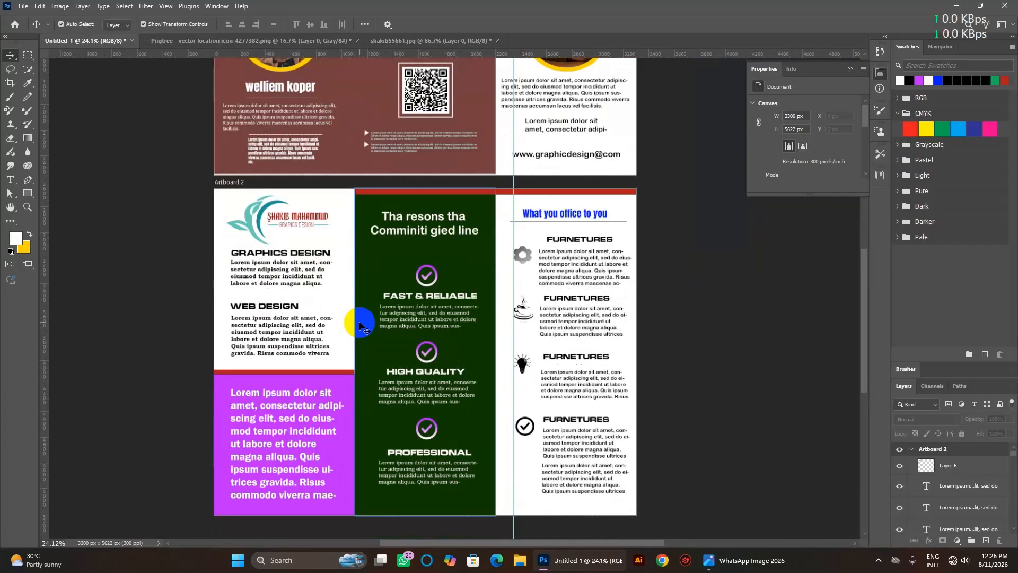
scroll(360, 325, up, 10)
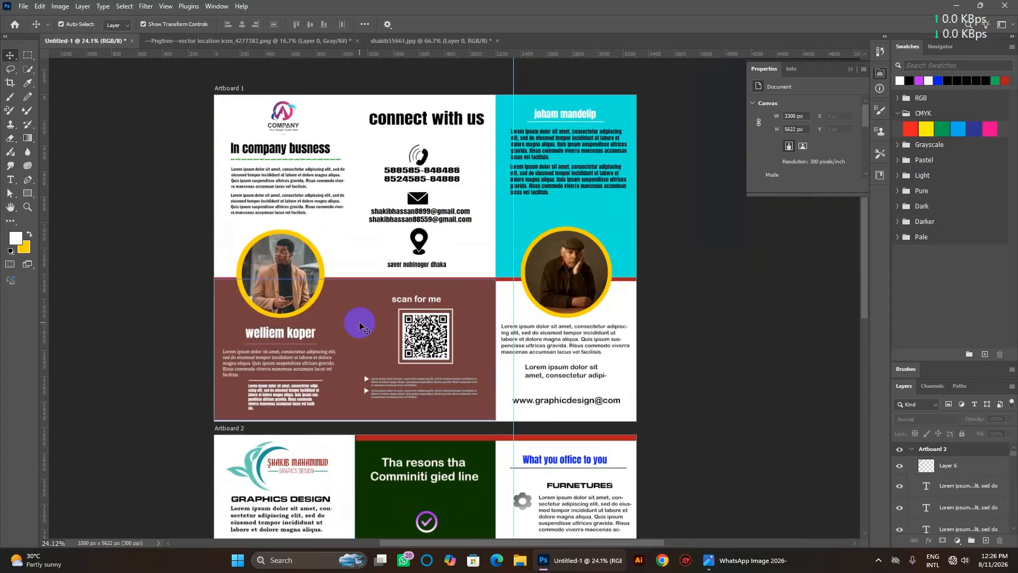
scroll(360, 325, up, 2)
scroll(360, 325, down, 3)
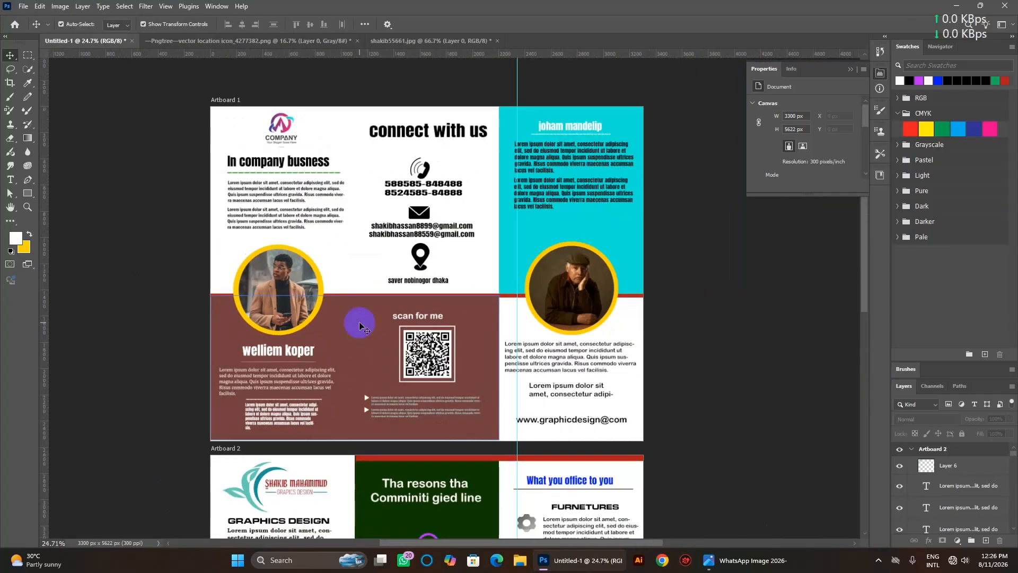